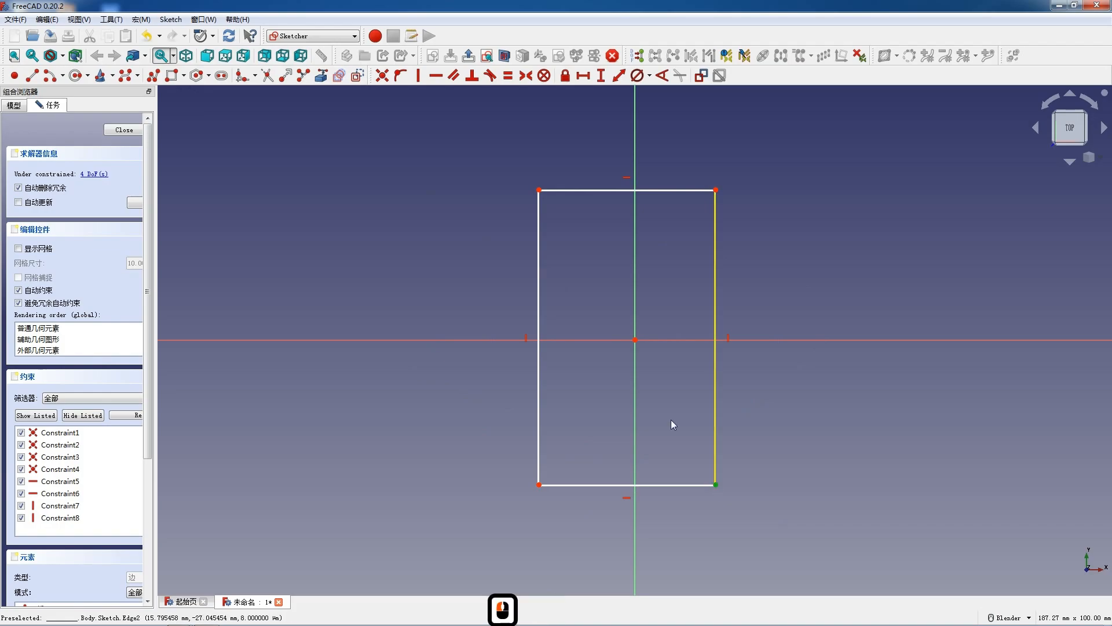
Step: Make the rectangle's opposite corners symmetric about the origin and set its width to 50 mm
{"action": "left_click", "coordinate": [539, 190]}
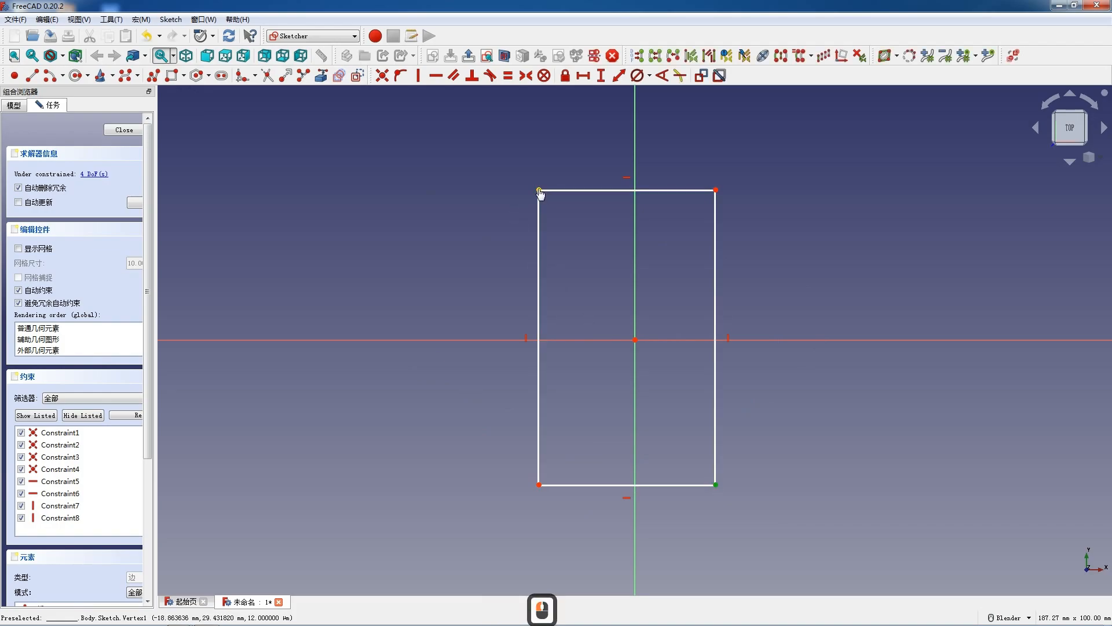
{"action": "left_click", "coordinate": [635, 340]}
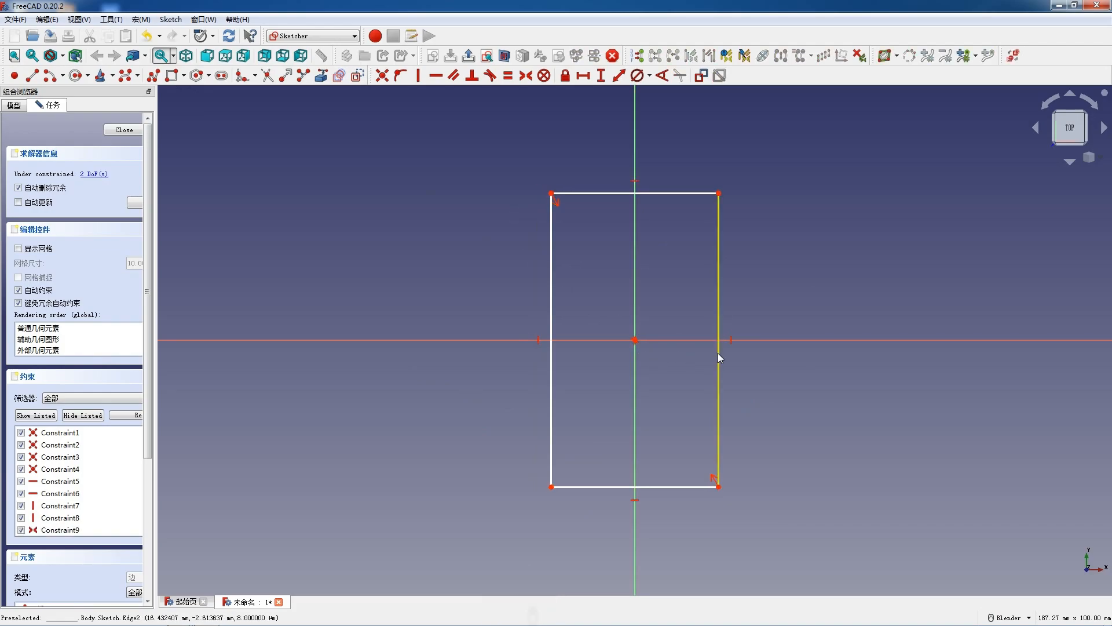
{"action": "left_click", "coordinate": [668, 484]}
{"action": "type", "text": "l50"}
{"action": "key", "text": "Return"}
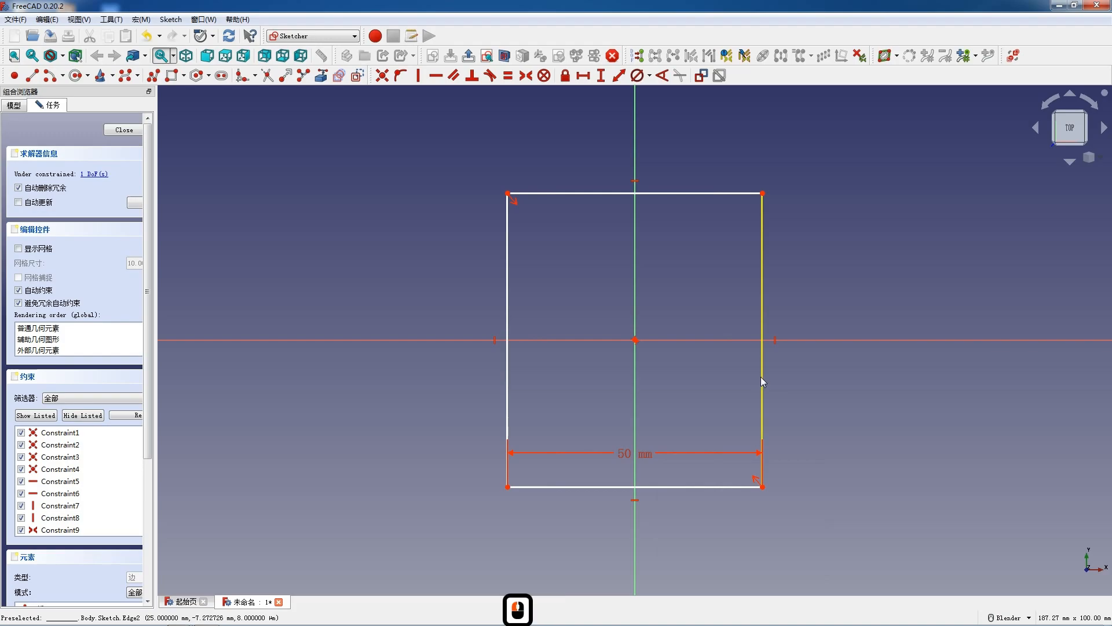
Step: Set the rectangle's vertical length to 100 mm and finish the sketch
{"action": "left_click", "coordinate": [760, 379]}
{"action": "key", "text": "i"}
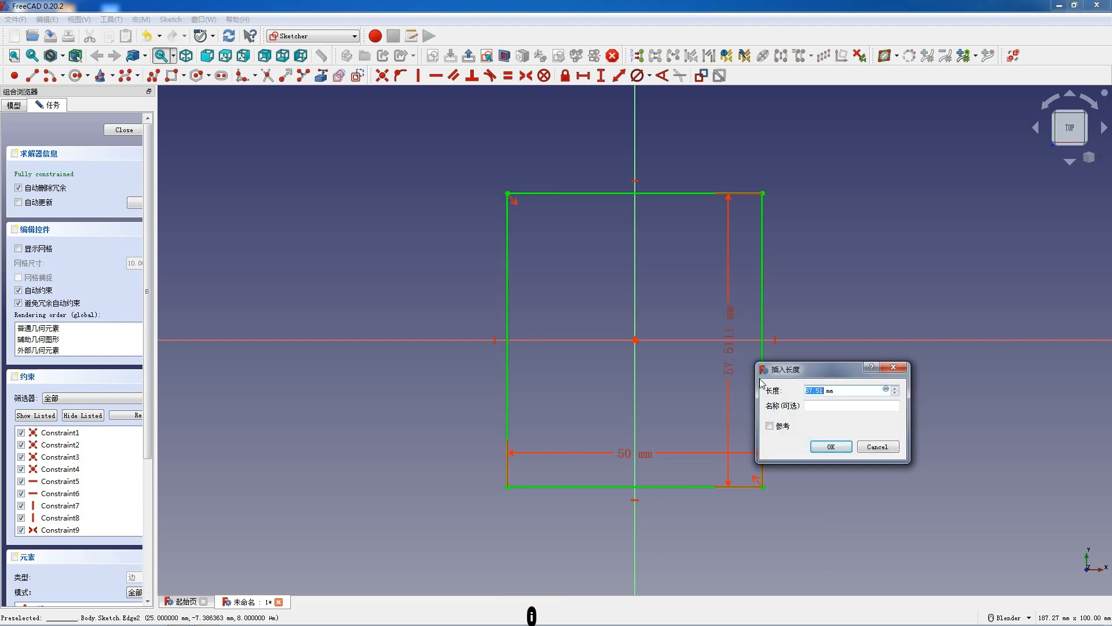
{"action": "type", "text": "100"}
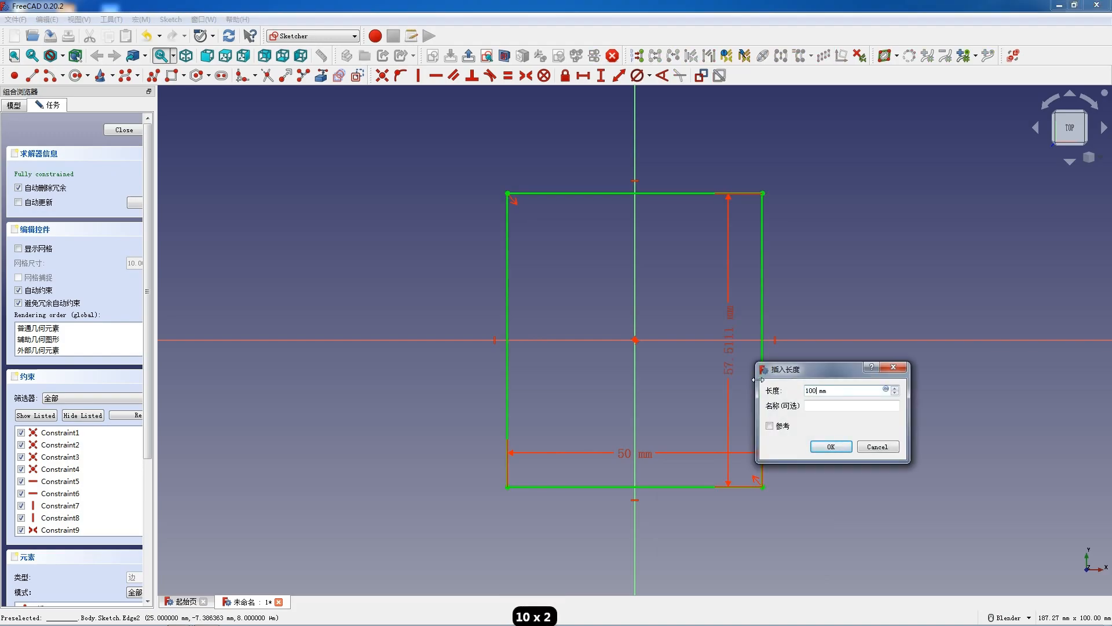
{"action": "key", "text": "Return"}
{"action": "left_click", "coordinate": [124, 131]}
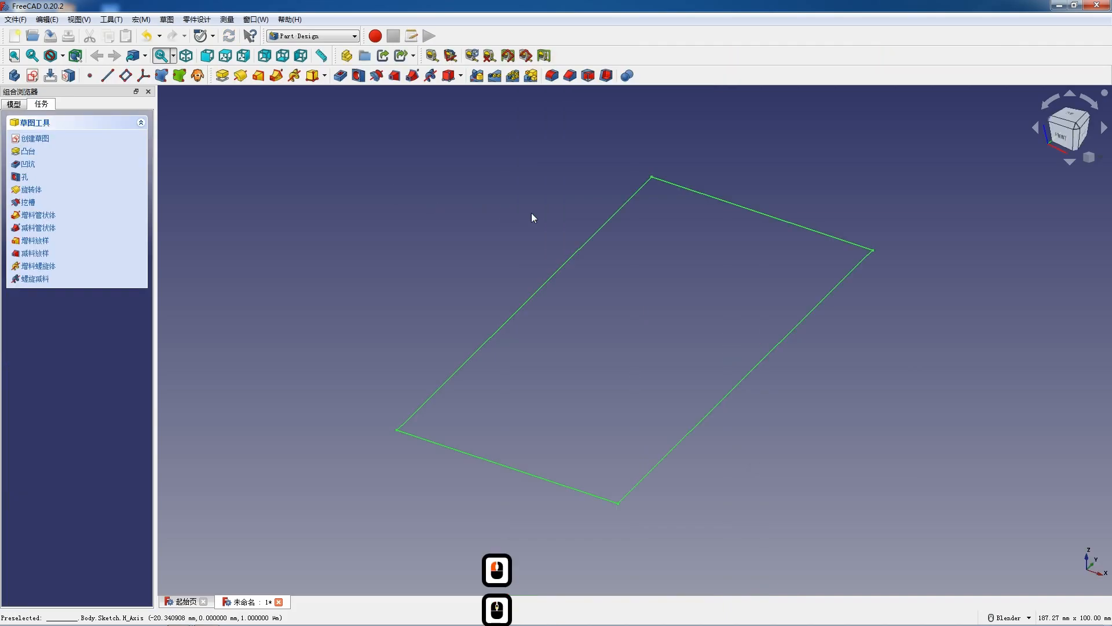
Step: Pad the rectangle sketch to a thickness of 14 mm
{"action": "scroll", "coordinate": [531, 214], "scroll_direction": "down", "scroll_amount": 3}
{"action": "left_click", "coordinate": [221, 76]}
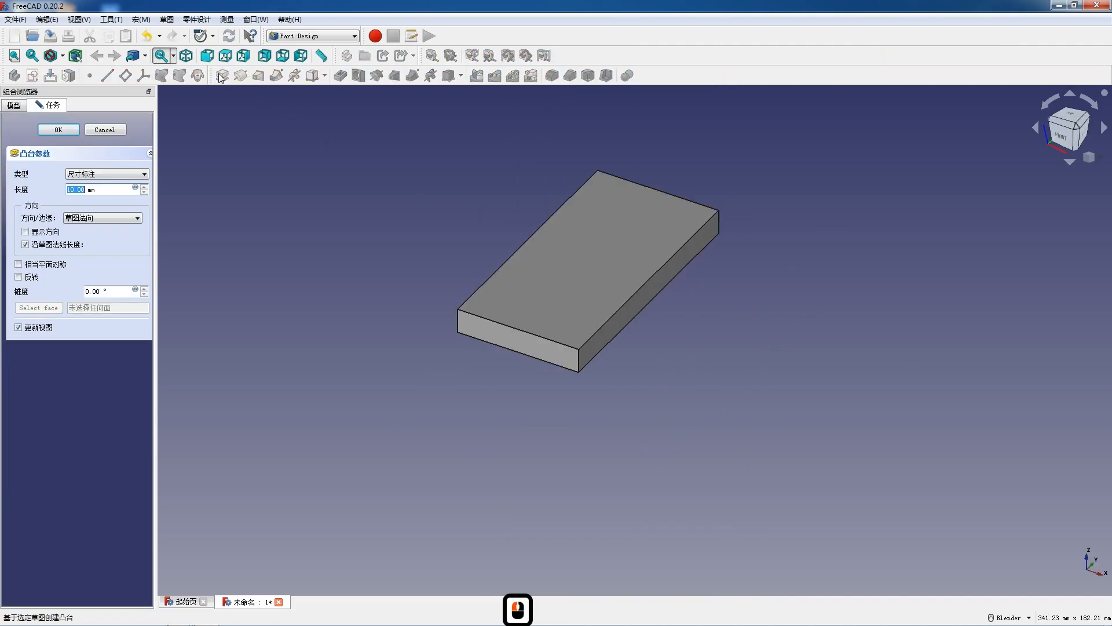
{"action": "type", "text": "14"}
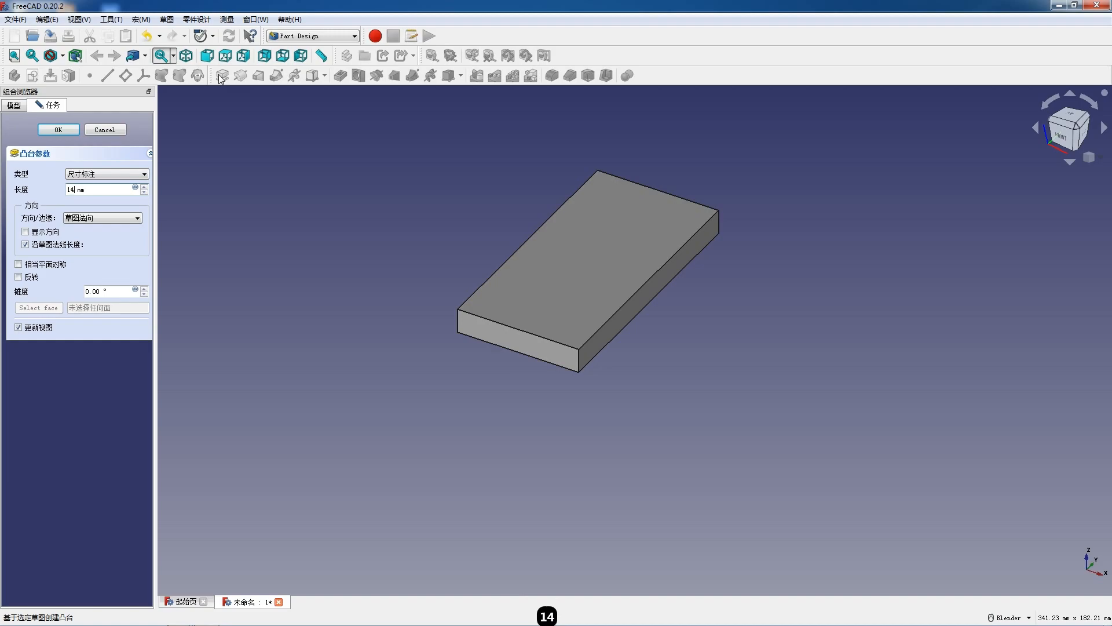
{"action": "key", "text": "Return"}
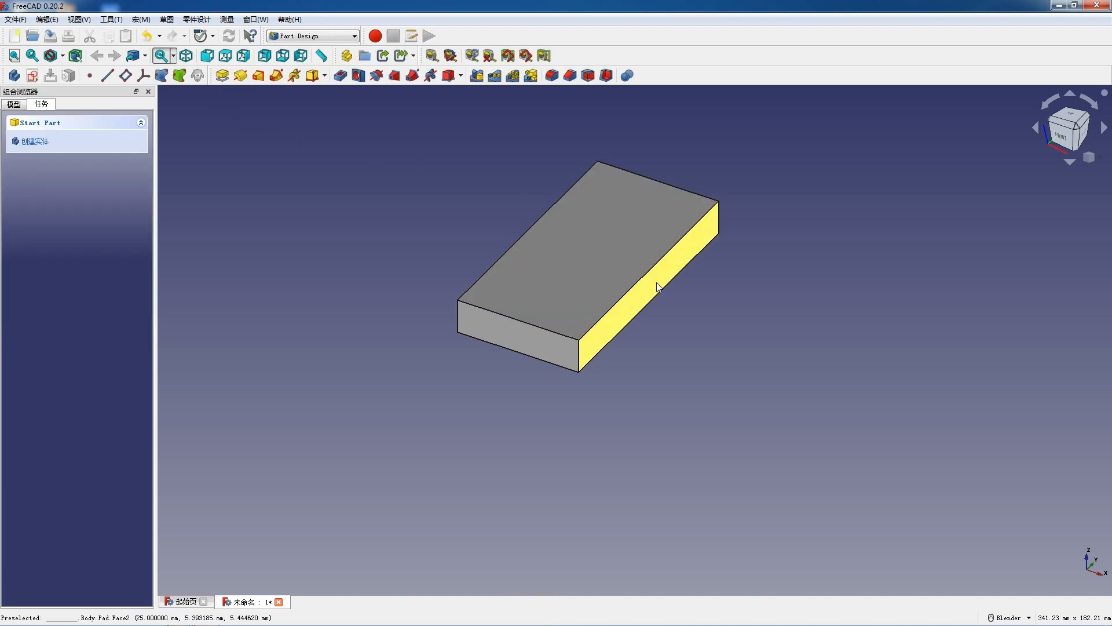
Step: Start a sketch on the YZ plane and draw an upper semicircle about 64 mm in diameter, centred on the origin with ends on the horizontal axis
{"action": "left_click", "coordinate": [32, 76]}
{"action": "left_click", "coordinate": [495, 224]}
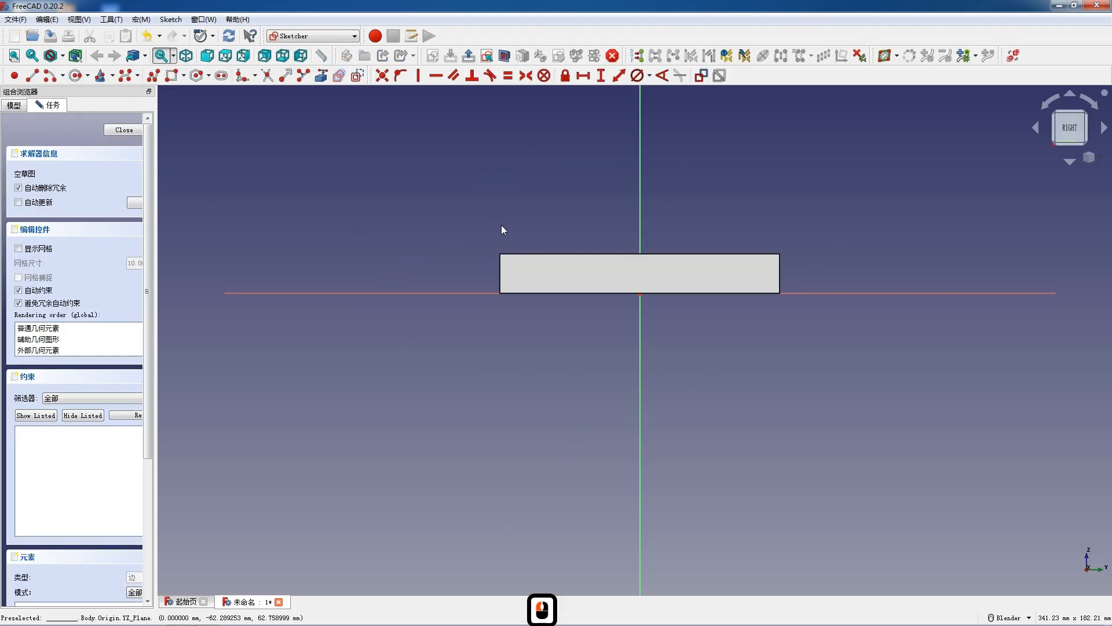
{"action": "scroll", "coordinate": [748, 220], "scroll_direction": "up", "scroll_amount": 2}
{"action": "left_click", "coordinate": [50, 75]}
{"action": "left_click", "coordinate": [593, 346]}
{"action": "left_click", "coordinate": [461, 346]}
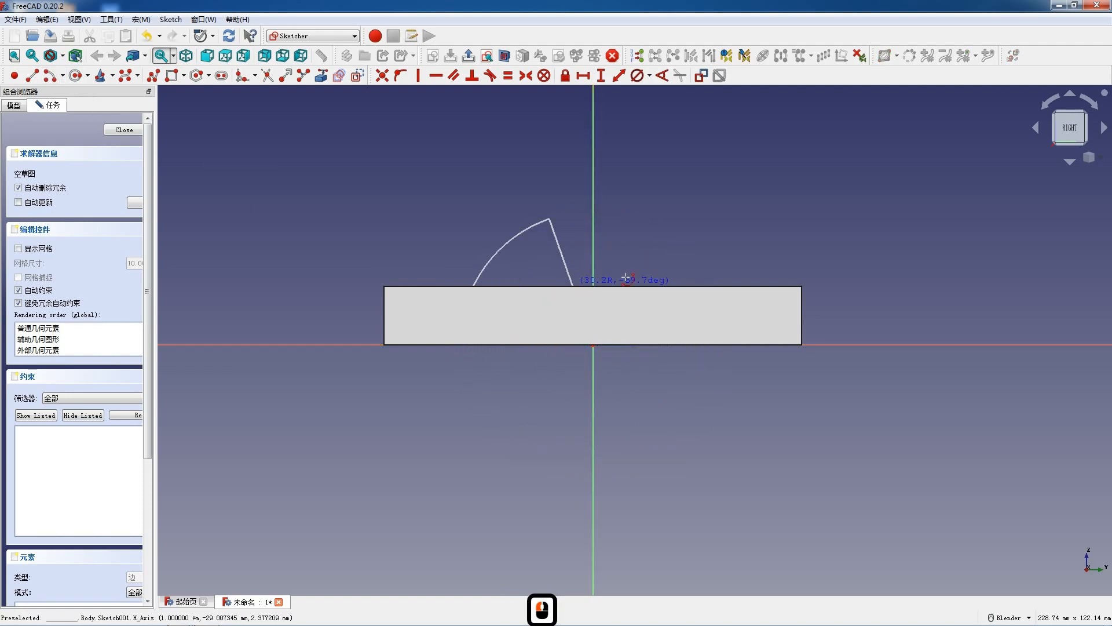
{"action": "left_click", "coordinate": [703, 346]}
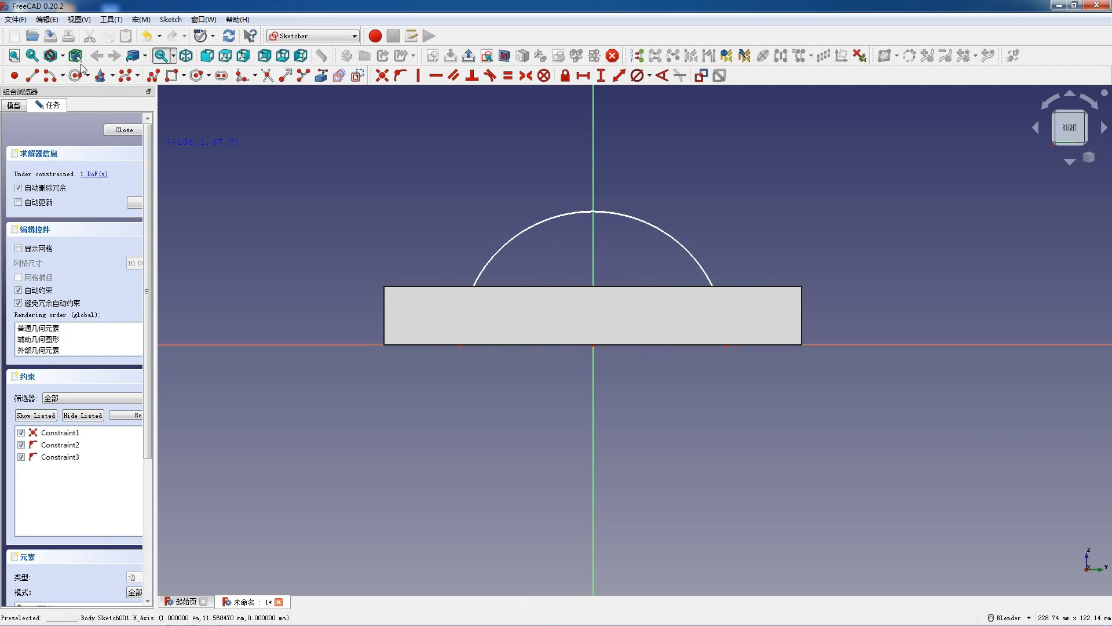
Step: Switch the display to wireframe and close the semicircle with a line between its two endpoints
{"action": "left_click", "coordinate": [62, 55]}
{"action": "left_click", "coordinate": [68, 100]}
{"action": "left_click", "coordinate": [32, 75]}
{"action": "left_click", "coordinate": [461, 345]}
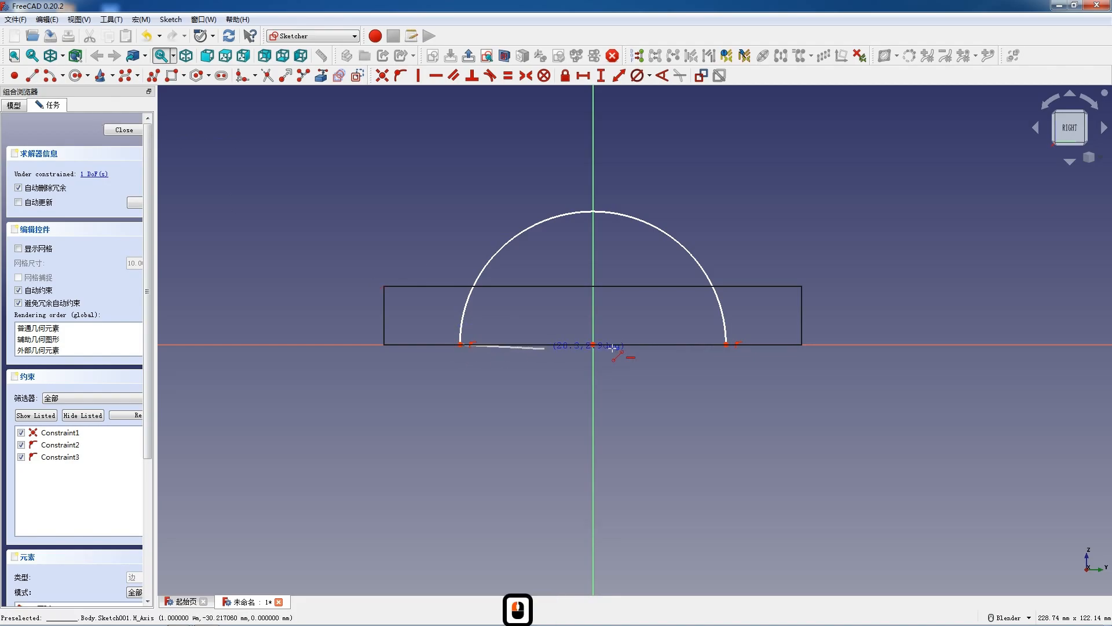
{"action": "left_click", "coordinate": [727, 344]}
{"action": "key", "text": "Escape"}
Step: Constrain the semicircle's diameter to 60 mm and finish the sketch
{"action": "left_click", "coordinate": [561, 213]}
{"action": "left_click", "coordinate": [638, 76]}
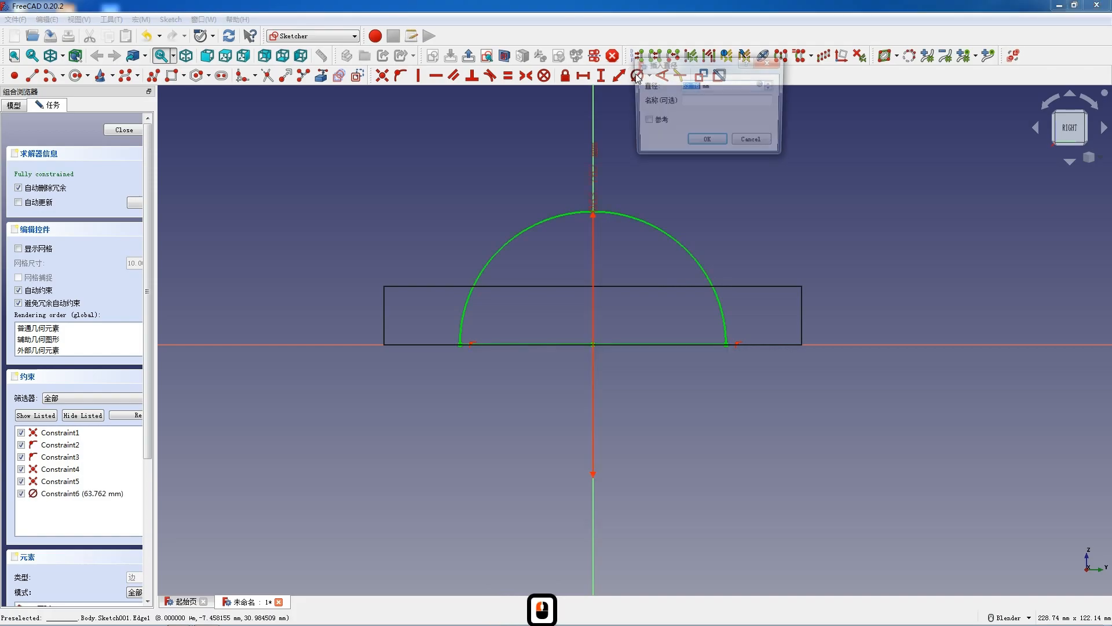
{"action": "type", "text": "6"}
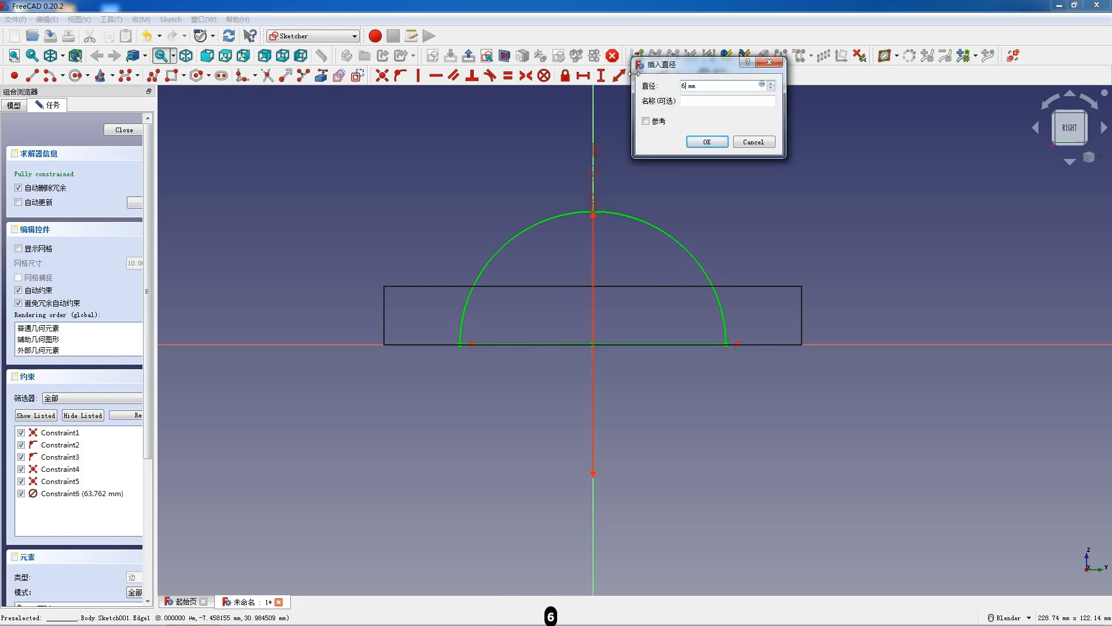
{"action": "type", "text": "0"}
{"action": "key", "text": "Return"}
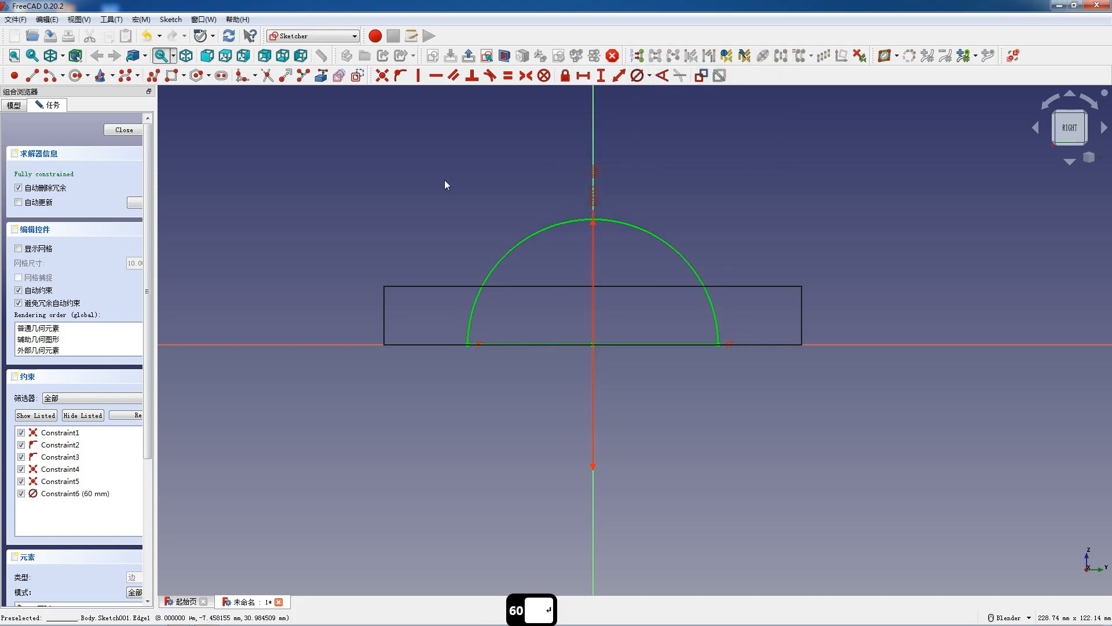
{"action": "left_click", "coordinate": [124, 130]}
Step: Pad the semicircle 50 mm symmetrically to its sketch plane and restore the shaded display
{"action": "left_click", "coordinate": [223, 75]}
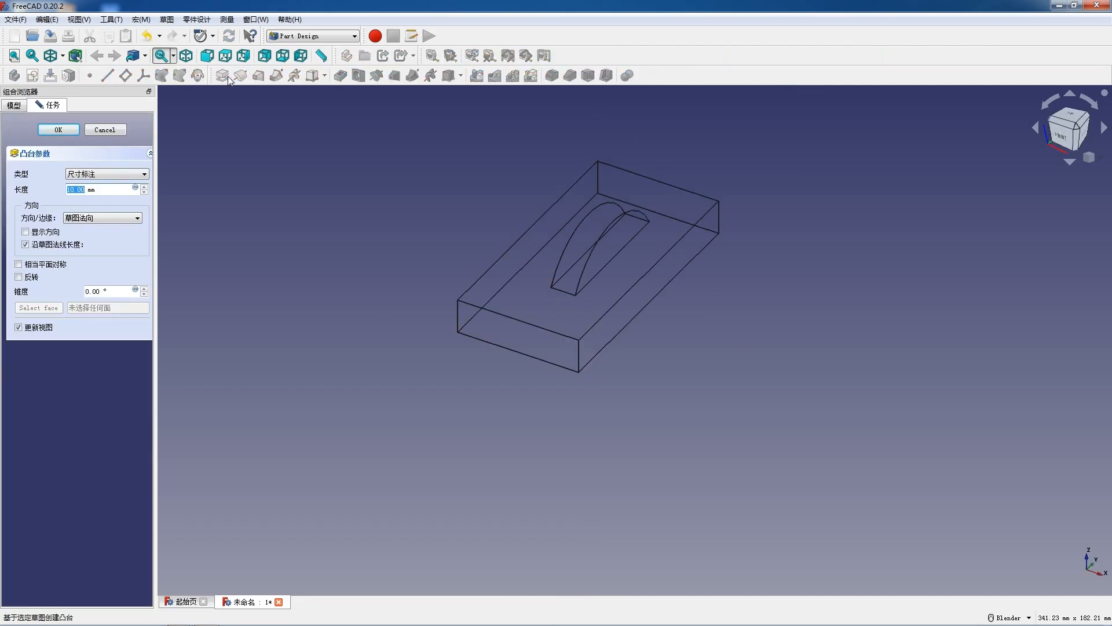
{"action": "type", "text": "50"}
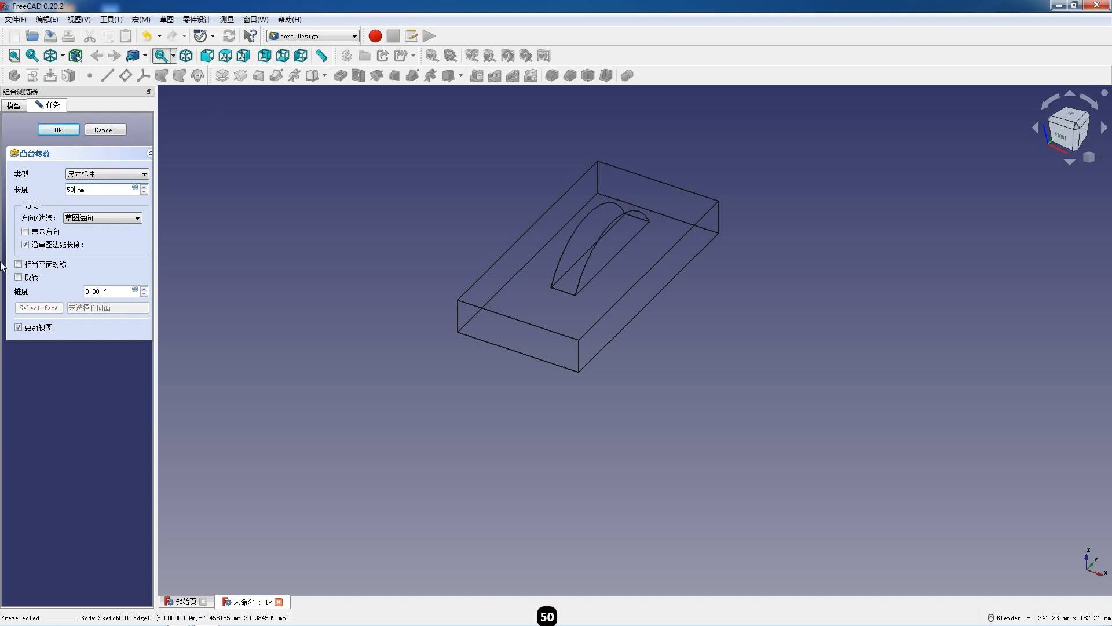
{"action": "left_click", "coordinate": [18, 264]}
{"action": "left_click", "coordinate": [57, 130]}
{"action": "left_click", "coordinate": [62, 57]}
{"action": "left_click", "coordinate": [70, 70]}
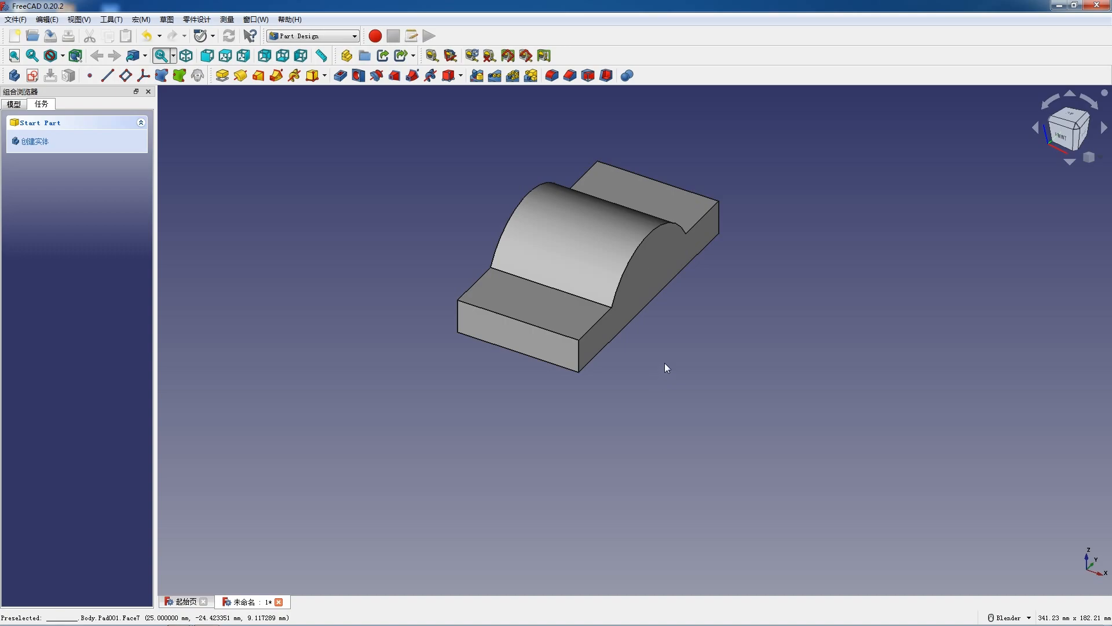
Step: Start a new sketch on the flat side face with the domed outline, on the body's negative X side
{"action": "middle_click_drag", "start_coordinate": [479, 256], "coordinate": [510, 250]}
{"action": "left_click", "coordinate": [487, 186]}
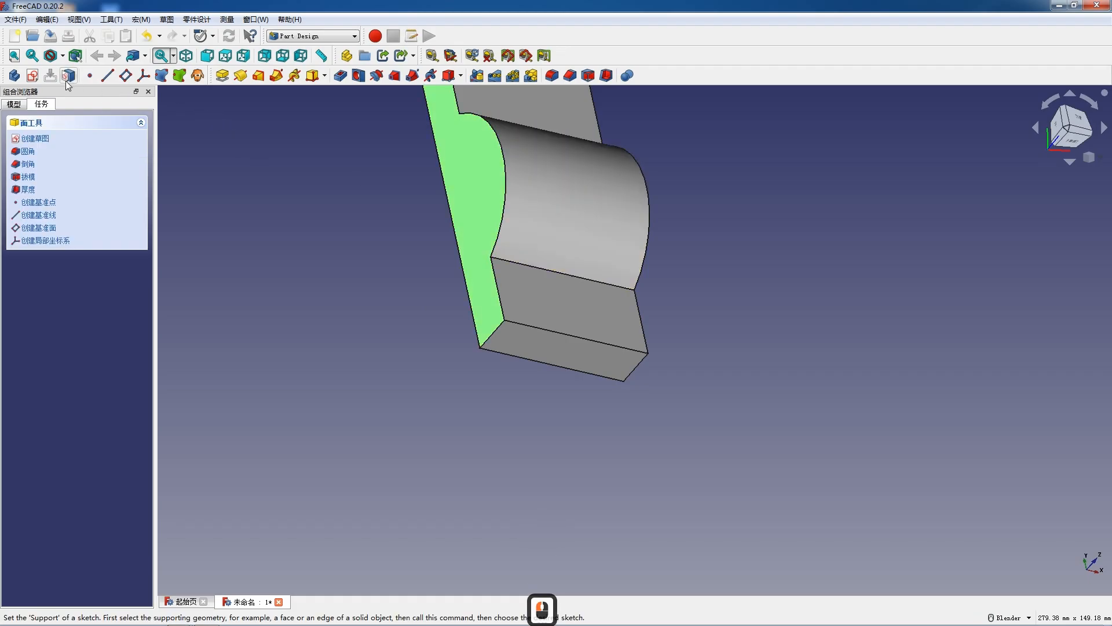
{"action": "left_click", "coordinate": [32, 75]}
{"action": "scroll", "coordinate": [464, 264], "scroll_direction": "up", "scroll_amount": 3}
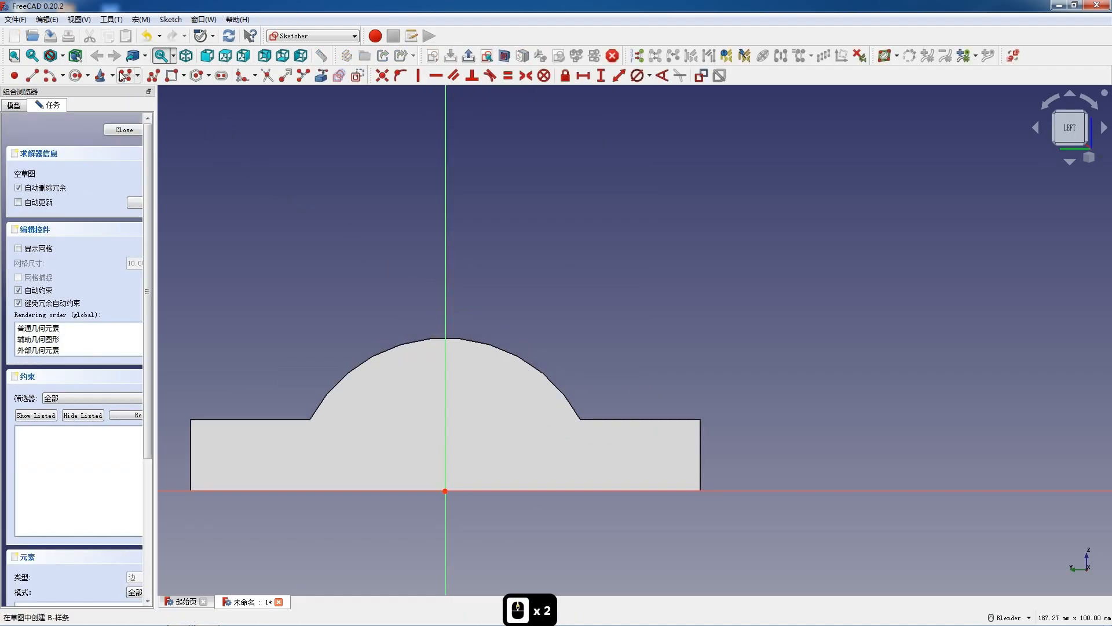
Step: Draw a closed polyline over the dome: a slanted line about 25 mm long, a tangent top arc, a second slanted line and a horizontal base
{"action": "left_click", "coordinate": [153, 76]}
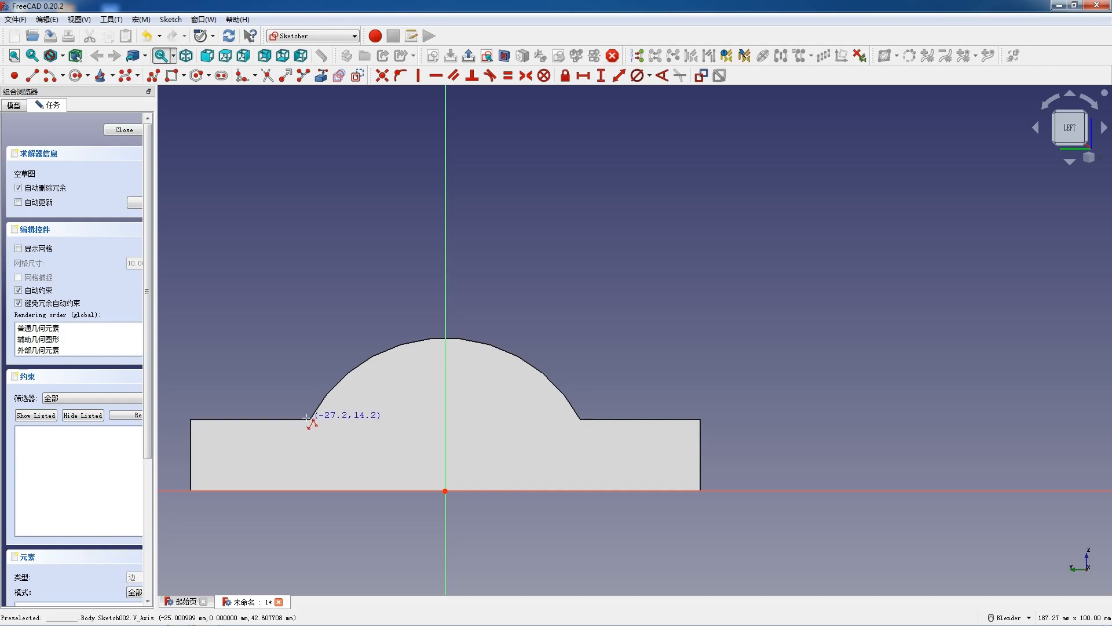
{"action": "left_click", "coordinate": [311, 421]}
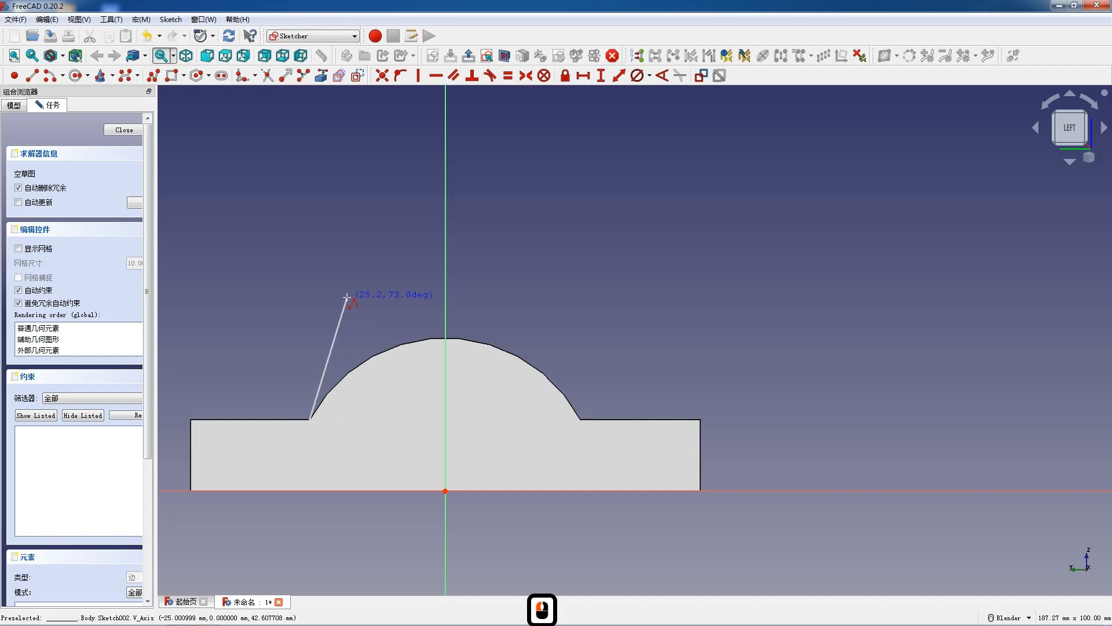
{"action": "left_click", "coordinate": [347, 298]}
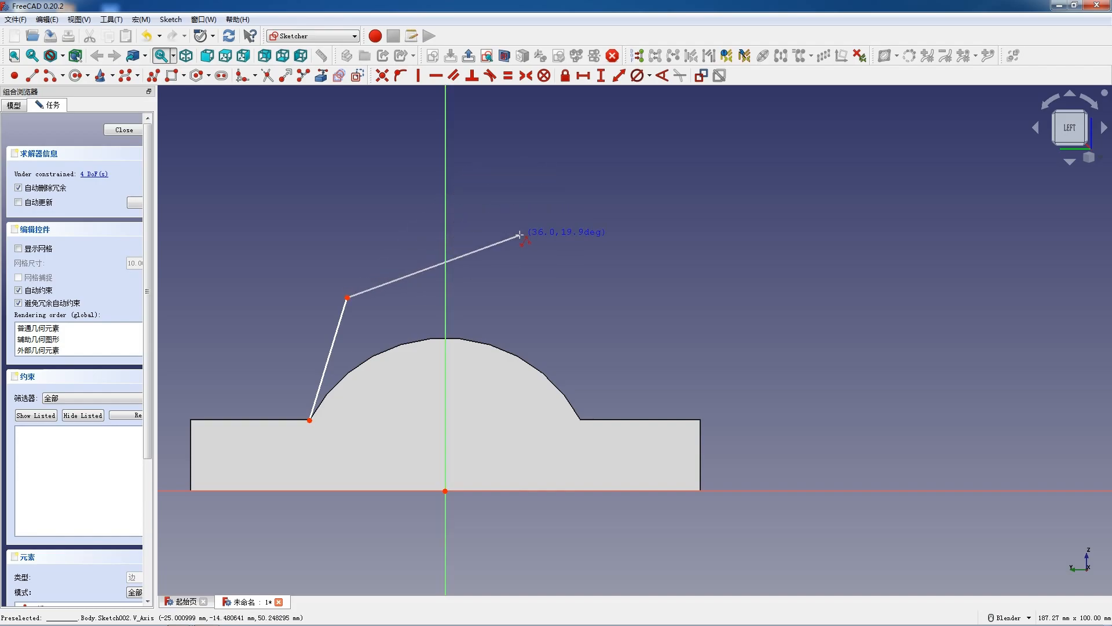
{"action": "key", "text": "m"}
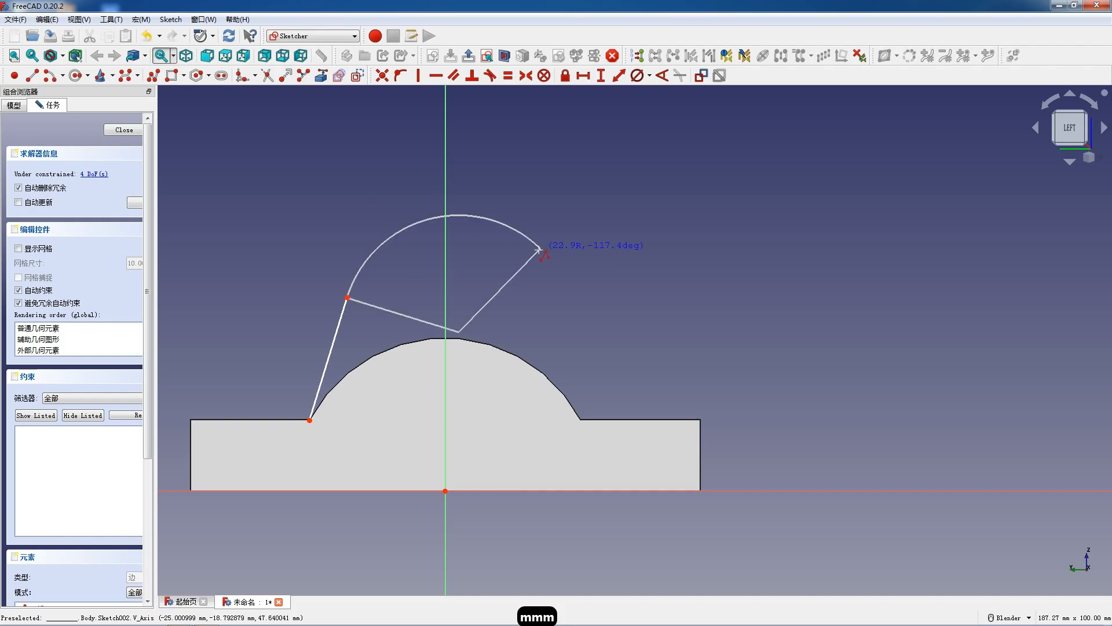
{"action": "left_click", "coordinate": [541, 292]}
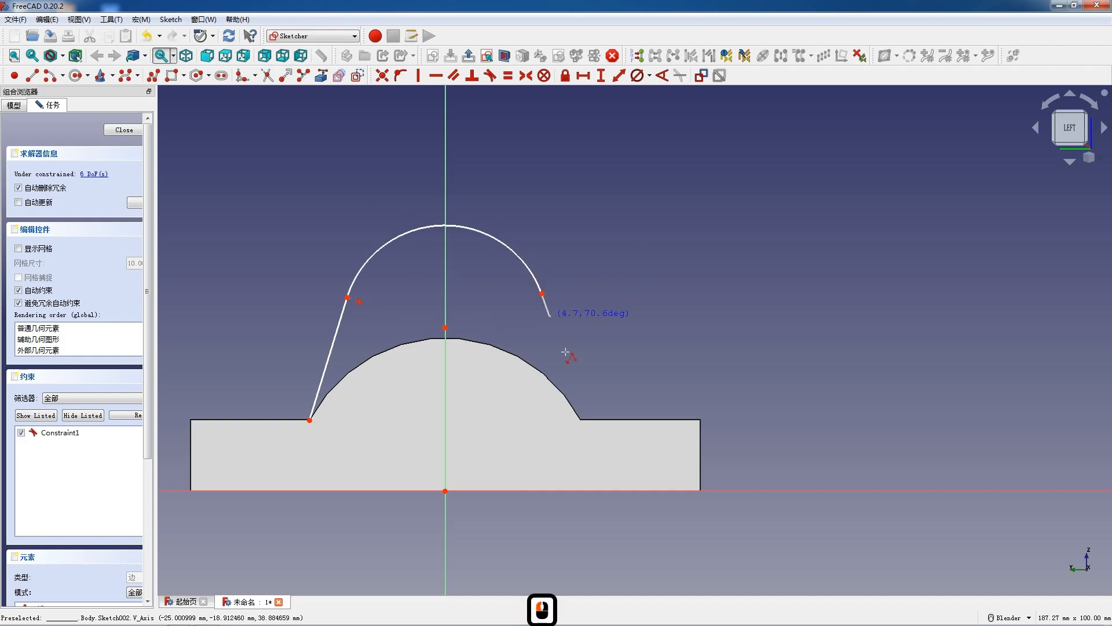
{"action": "left_click", "coordinate": [586, 419]}
{"action": "left_click", "coordinate": [310, 420]}
{"action": "key", "text": "Escape"}
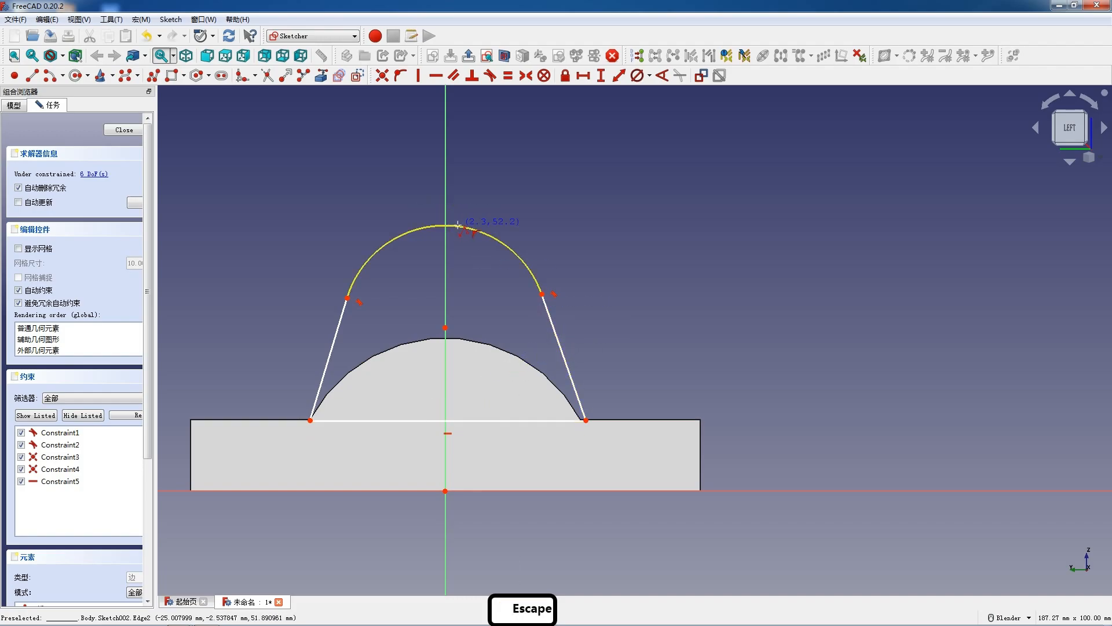
{"action": "key", "text": "Escape"}
Step: Stretch the profile's top arc upward and constrain its diameter to 32 mm
{"action": "left_click_drag", "start_coordinate": [452, 229], "coordinate": [465, 182]}
{"action": "left_click", "coordinate": [465, 182]}
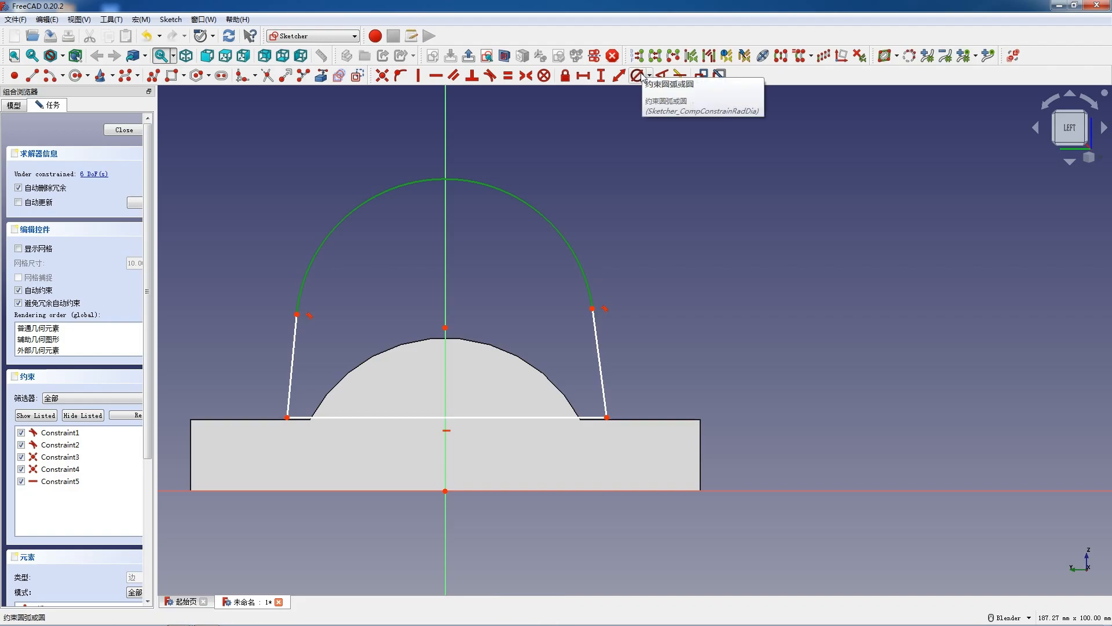
{"action": "left_click", "coordinate": [641, 75]}
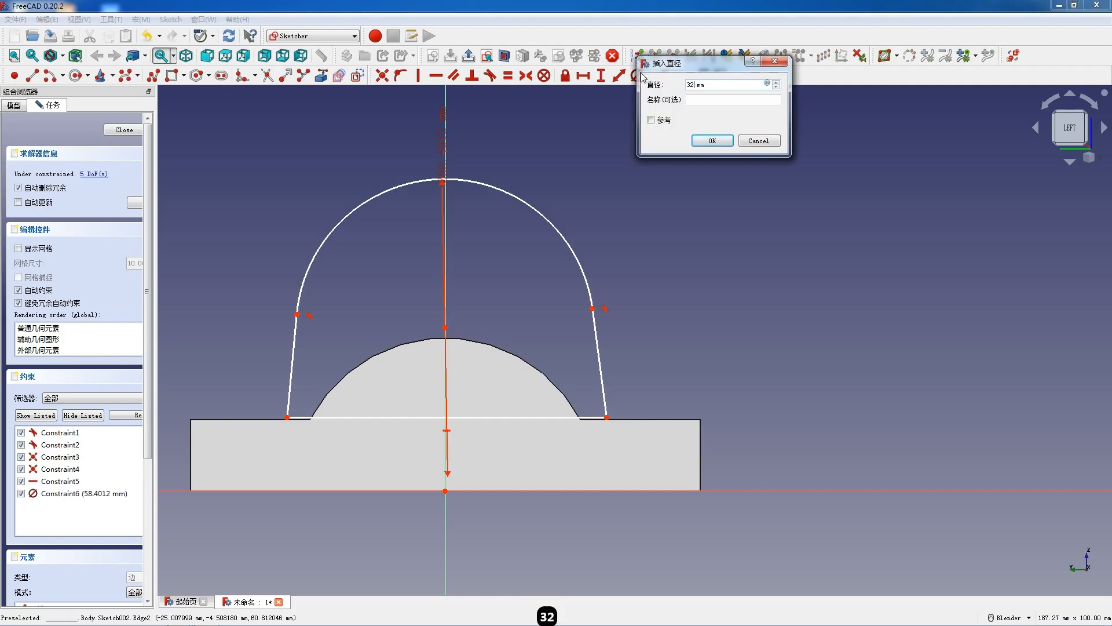
{"action": "key", "text": "Return"}
Step: Move the profile's right base corner to the dome's foot and make both base corners symmetric about the vertical axis
{"action": "left_click_drag", "start_coordinate": [531, 418], "coordinate": [579, 419]}
{"action": "double_click", "coordinate": [510, 419]}
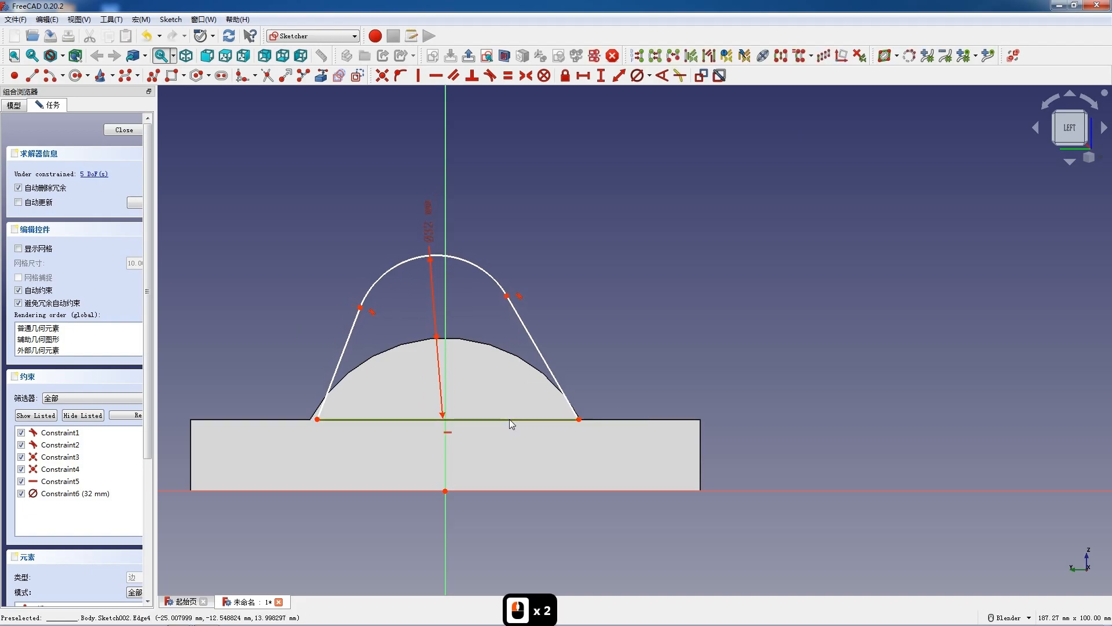
{"action": "left_click", "coordinate": [598, 364]}
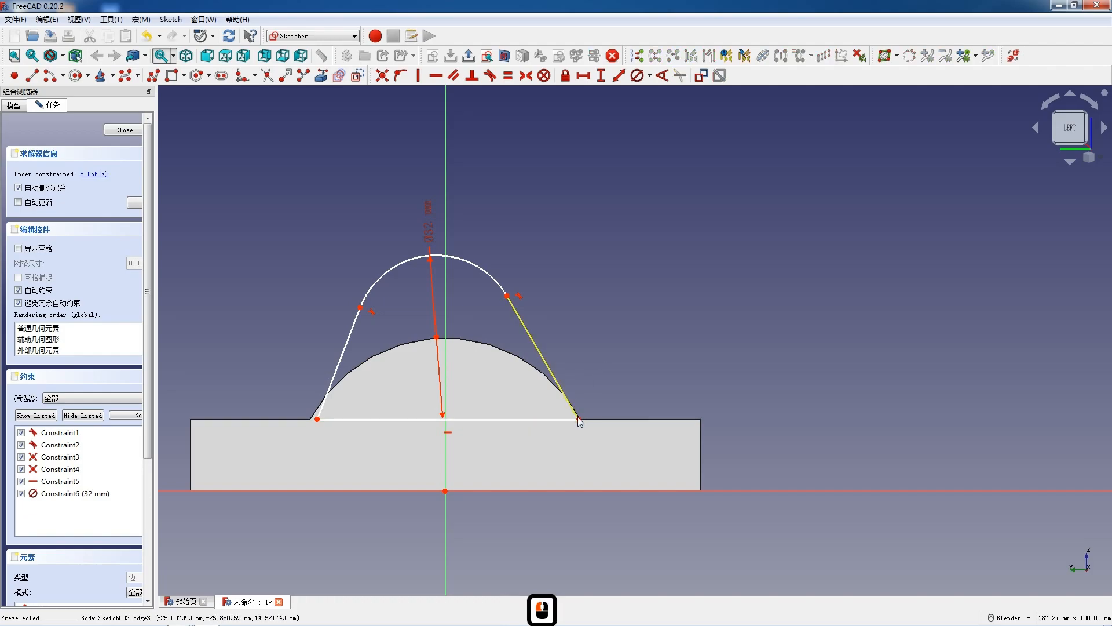
{"action": "left_click", "coordinate": [578, 418]}
{"action": "left_click", "coordinate": [317, 419]}
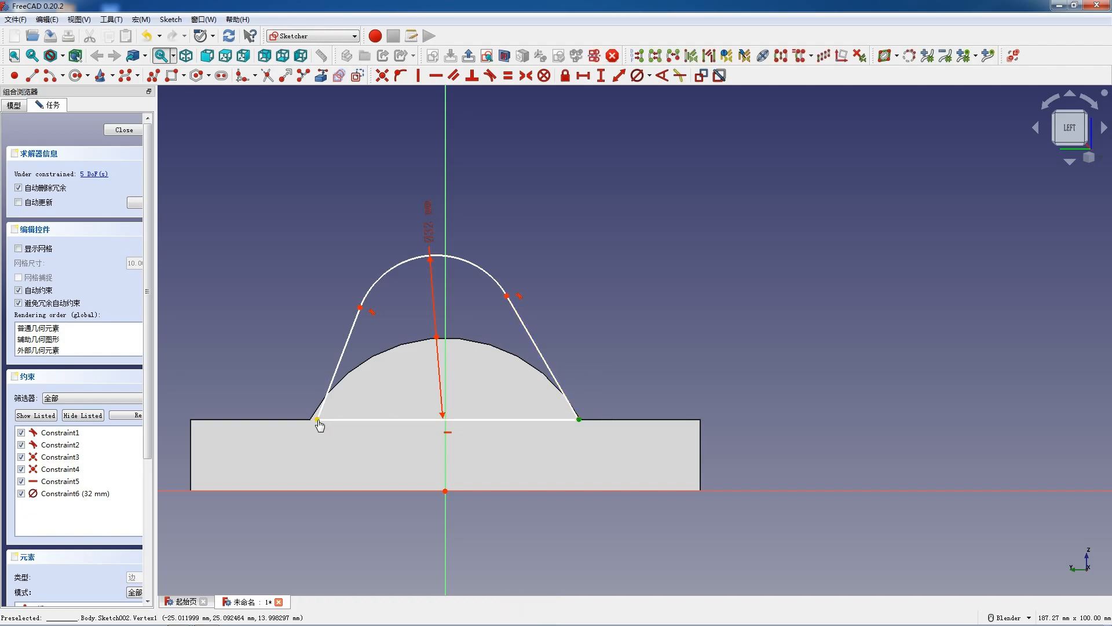
{"action": "left_click", "coordinate": [444, 364]}
{"action": "key", "text": "s"}
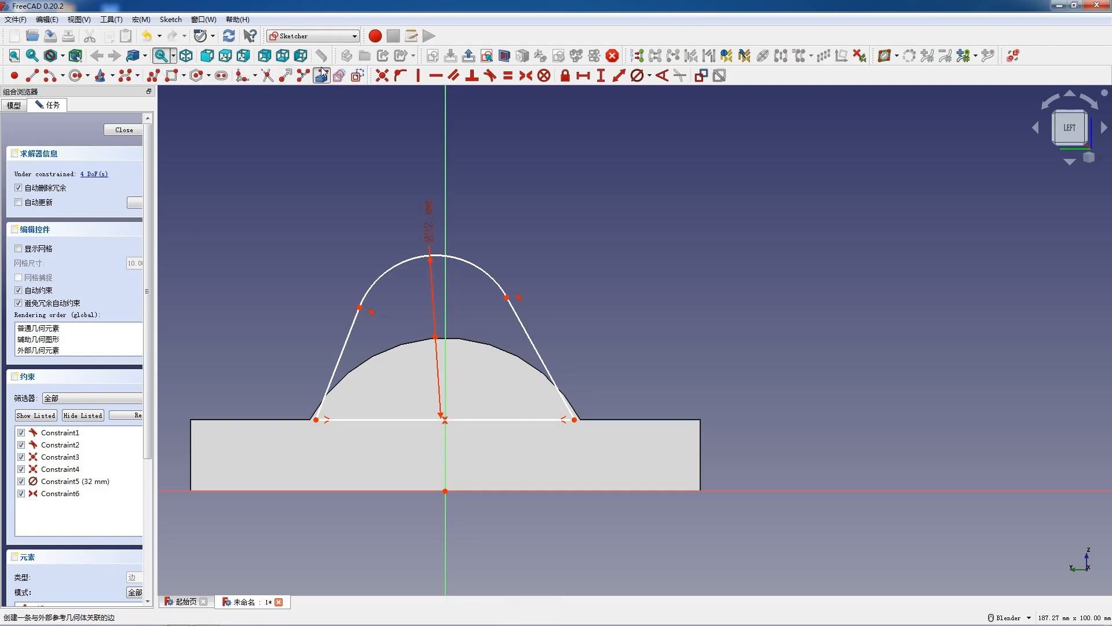
Step: Project the dome's arc as external geometry and make the profile's right base corner coincident with the dome's foot
{"action": "left_click", "coordinate": [243, 75]}
{"action": "left_click", "coordinate": [493, 345]}
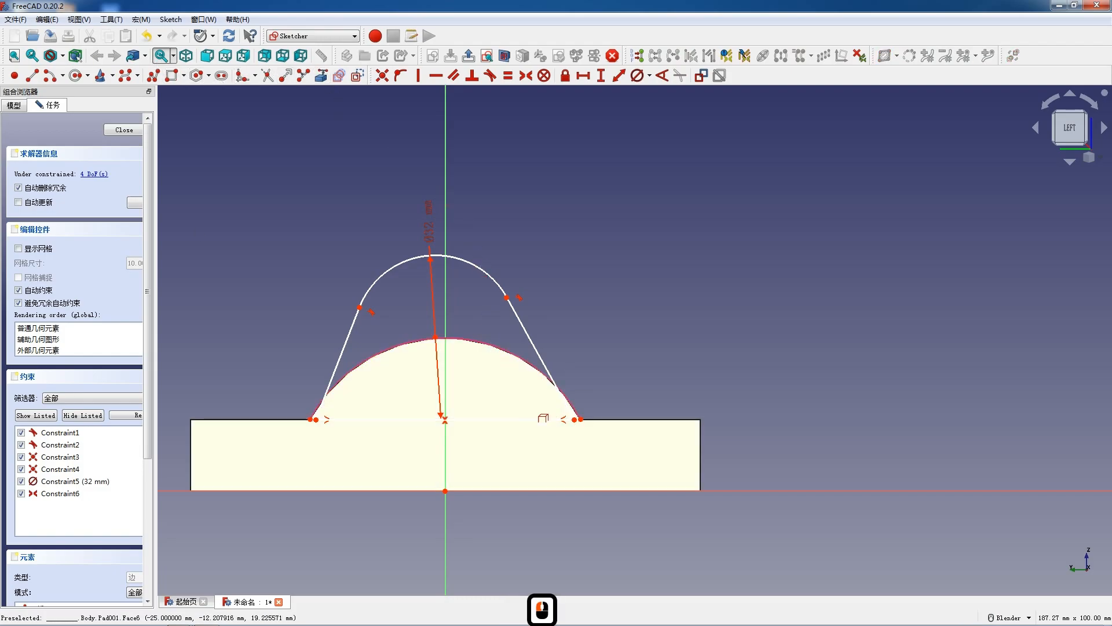
{"action": "key", "text": "Escape"}
{"action": "left_click_drag", "start_coordinate": [552, 410], "coordinate": [592, 432]}
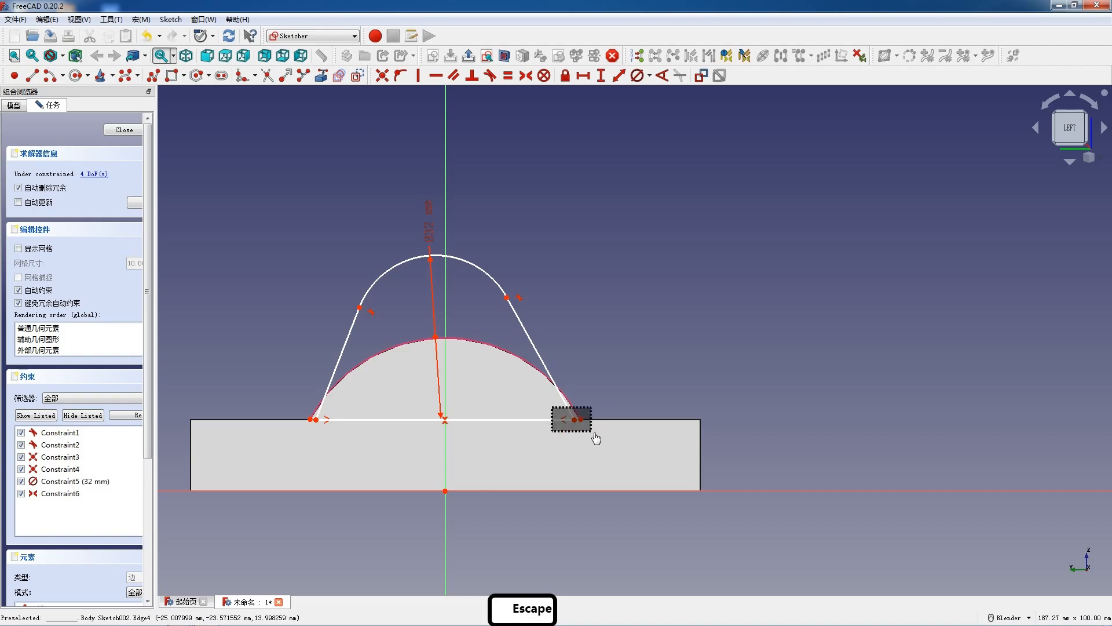
{"action": "key", "text": "c"}
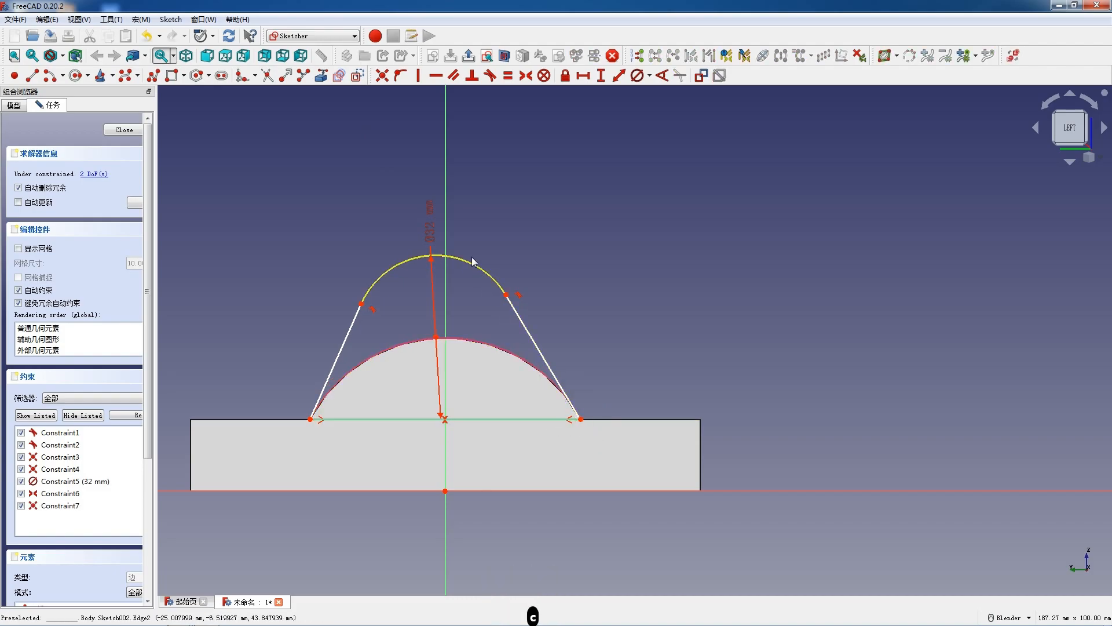
Step: Stretch the profile's top arc further upward and constrain its centre onto the vertical axis
{"action": "left_click_drag", "start_coordinate": [463, 259], "coordinate": [462, 152]}
{"action": "left_click", "coordinate": [449, 227]}
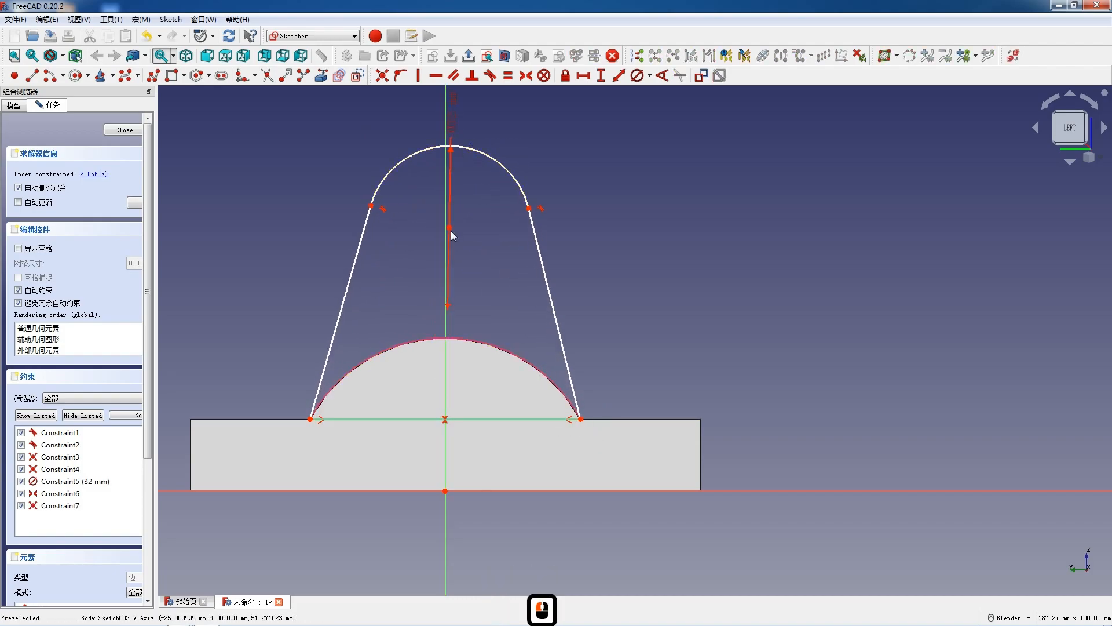
{"action": "left_click", "coordinate": [443, 210]}
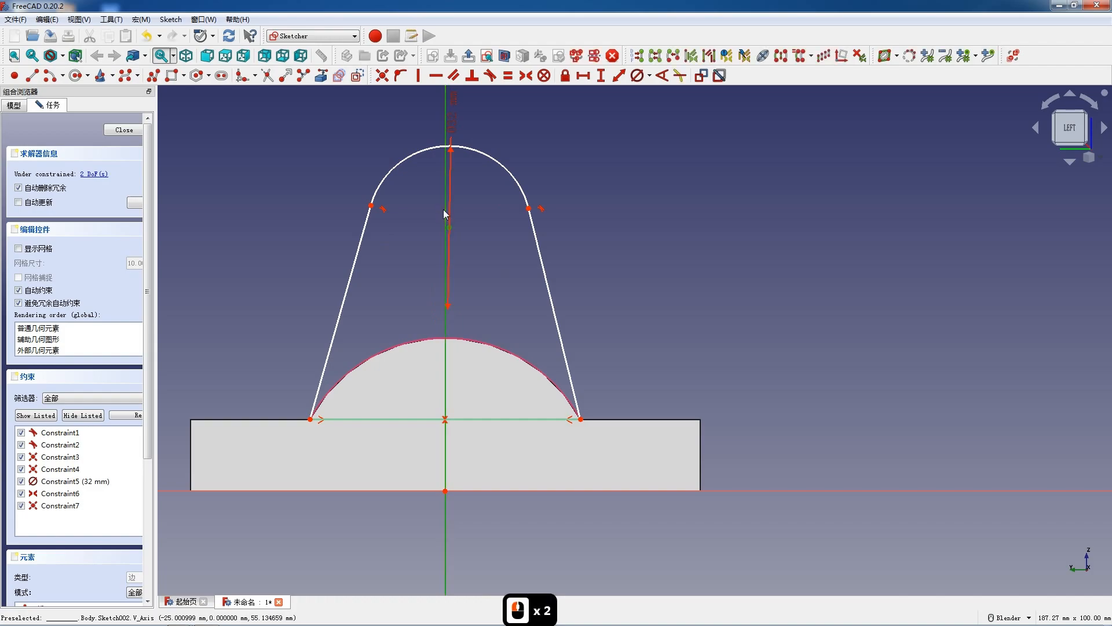
{"action": "key", "text": "o"}
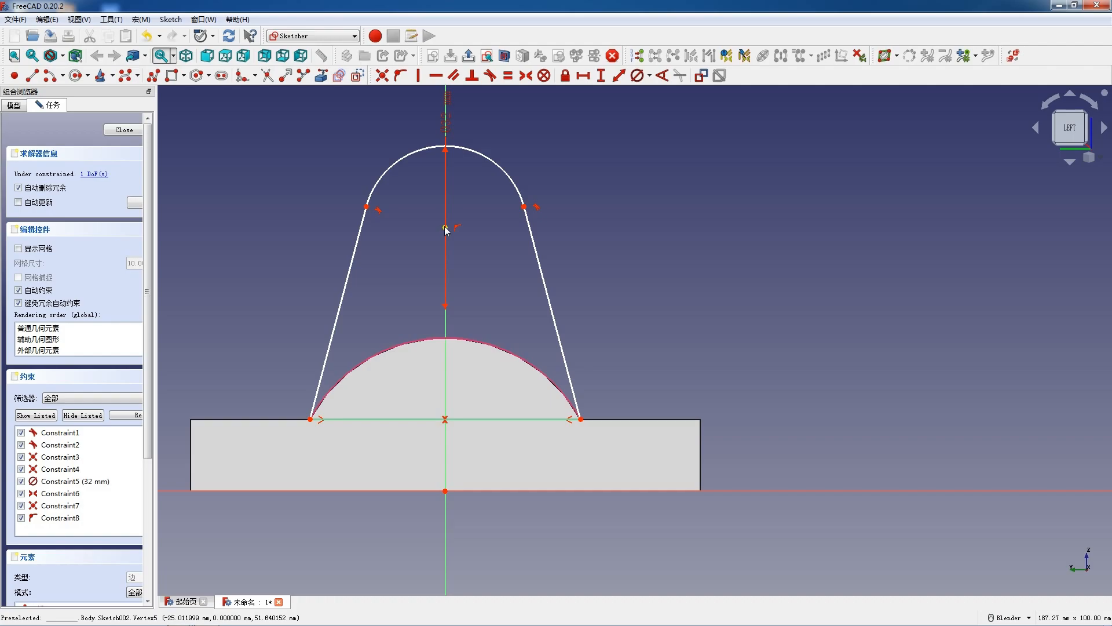
Step: Constrain the vertical distance between the sketch origin and the top arc's centre to 44 mm
{"action": "key", "text": "shift"}
{"action": "key", "text": "F12"}
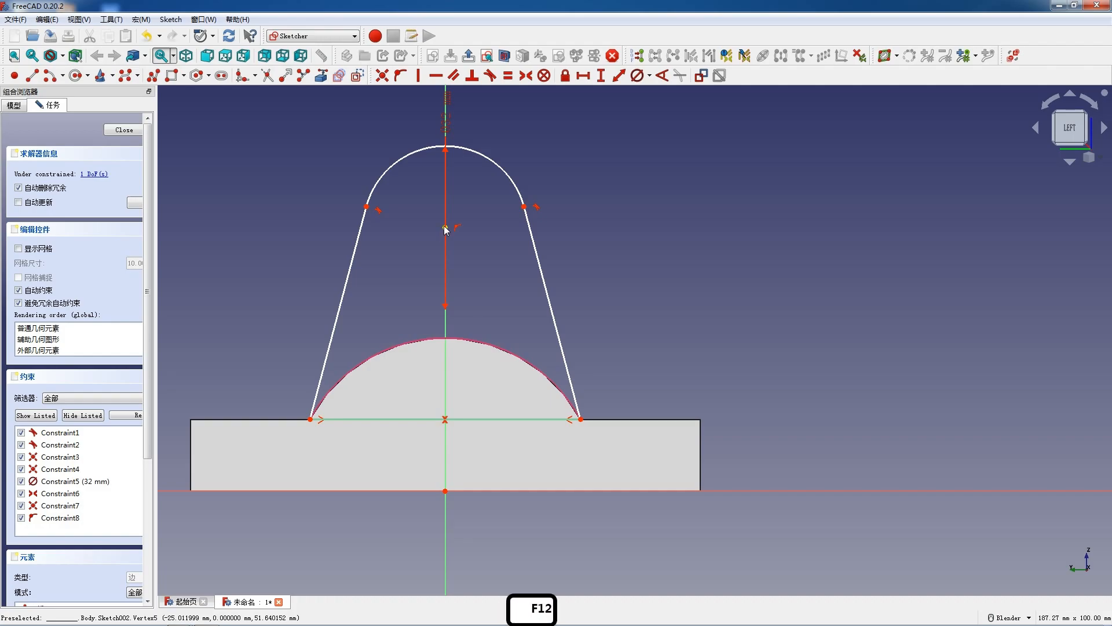
{"action": "left_click", "coordinate": [446, 228]}
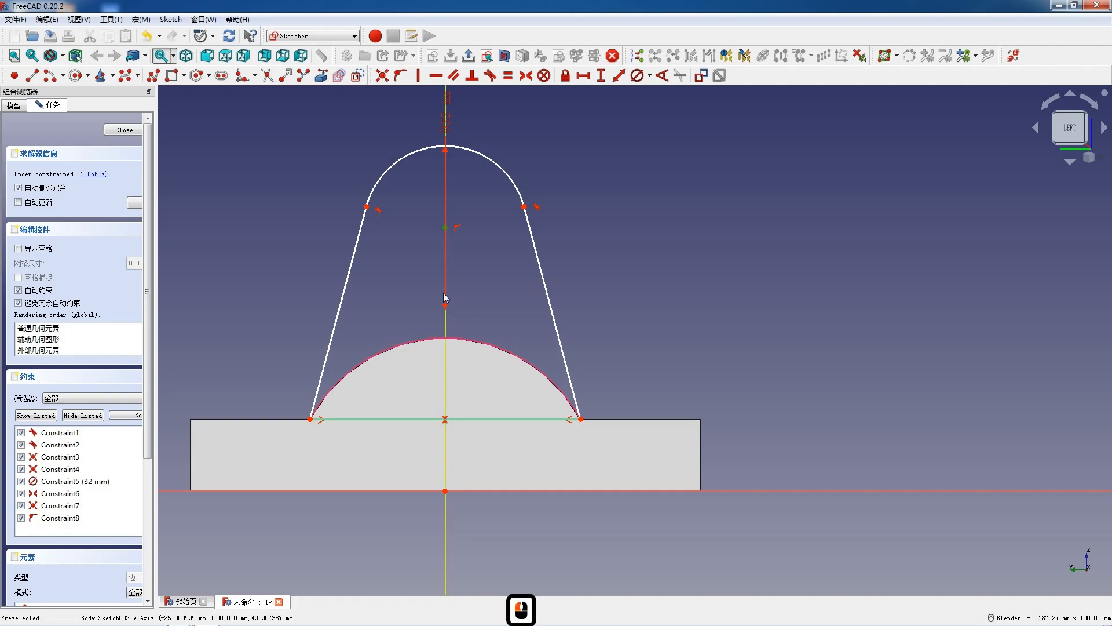
{"action": "left_click", "coordinate": [447, 492]}
{"action": "type", "text": "i"}
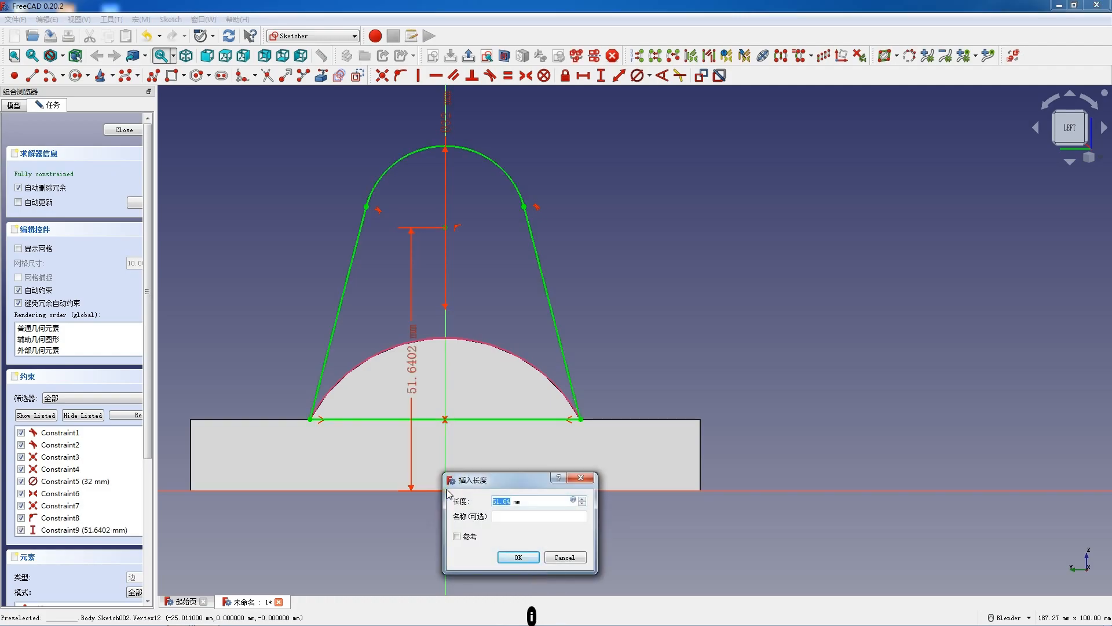
{"action": "type", "text": "44"}
{"action": "key", "text": "Return"}
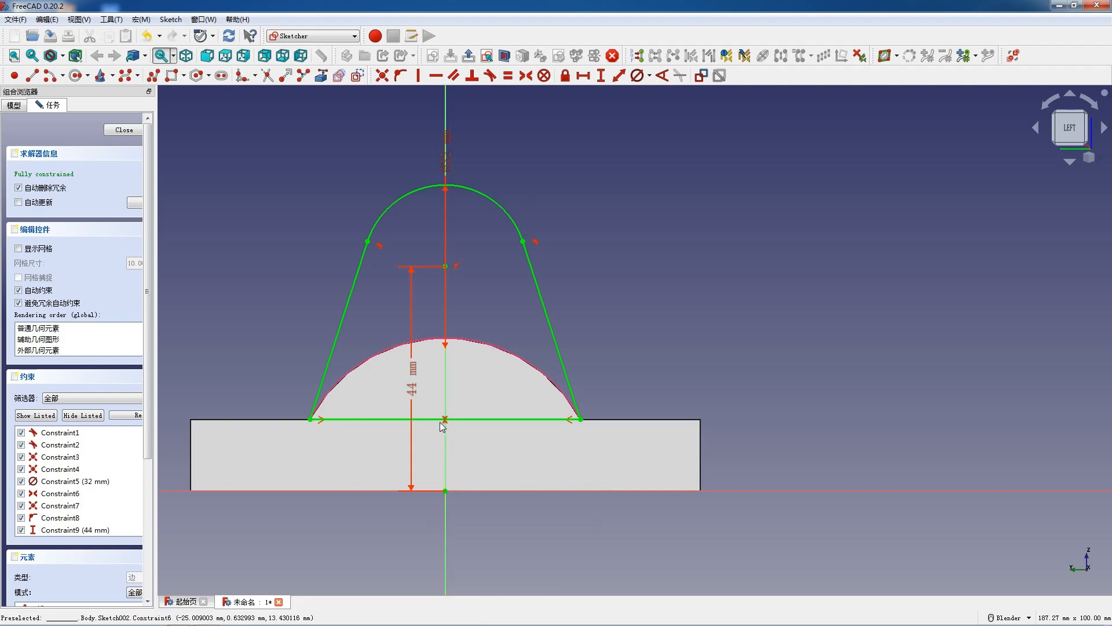
{"action": "left_click", "coordinate": [603, 290]}
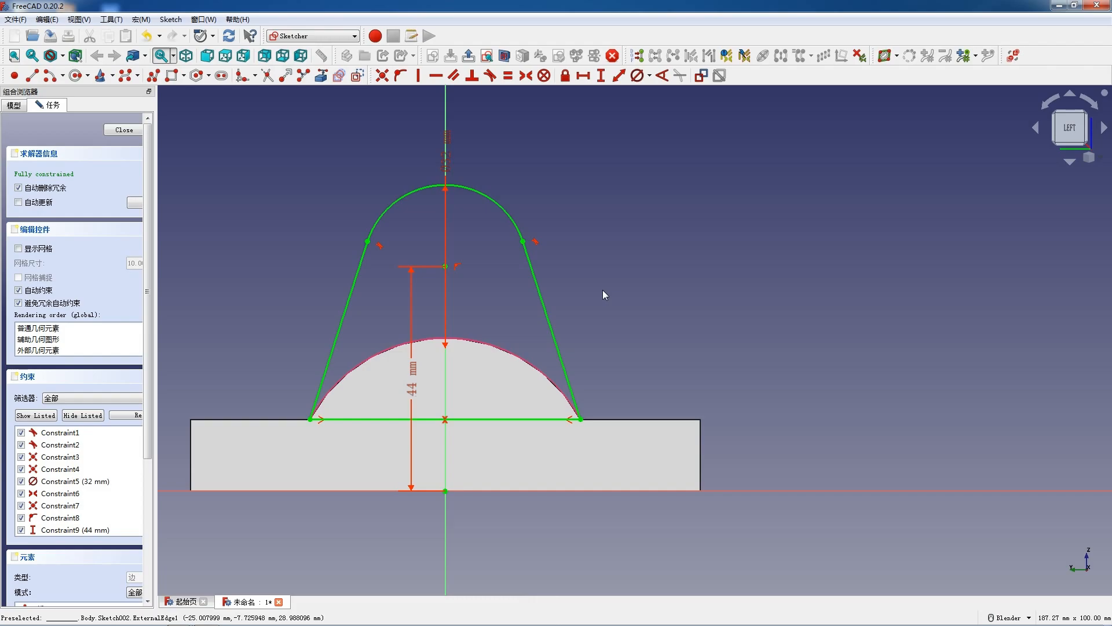
Step: Set the top arc centre's vertical distance from the origin to 60 mm
{"action": "key", "text": "shift+F12"}
{"action": "left_click", "coordinate": [446, 267]}
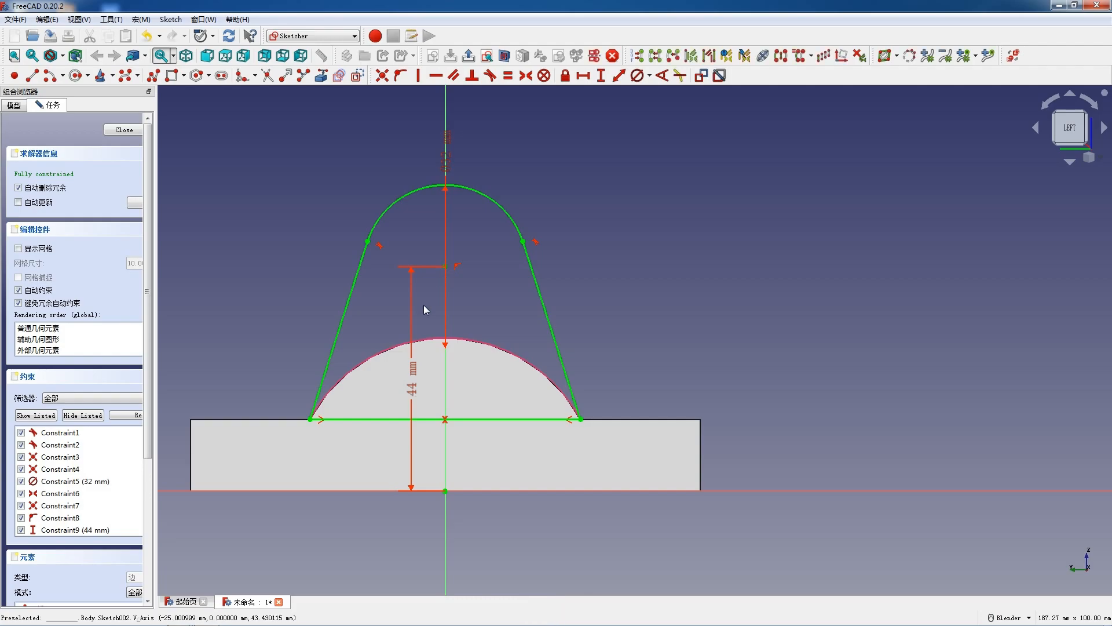
{"action": "left_click", "coordinate": [499, 312]}
{"action": "double_click", "coordinate": [417, 382]}
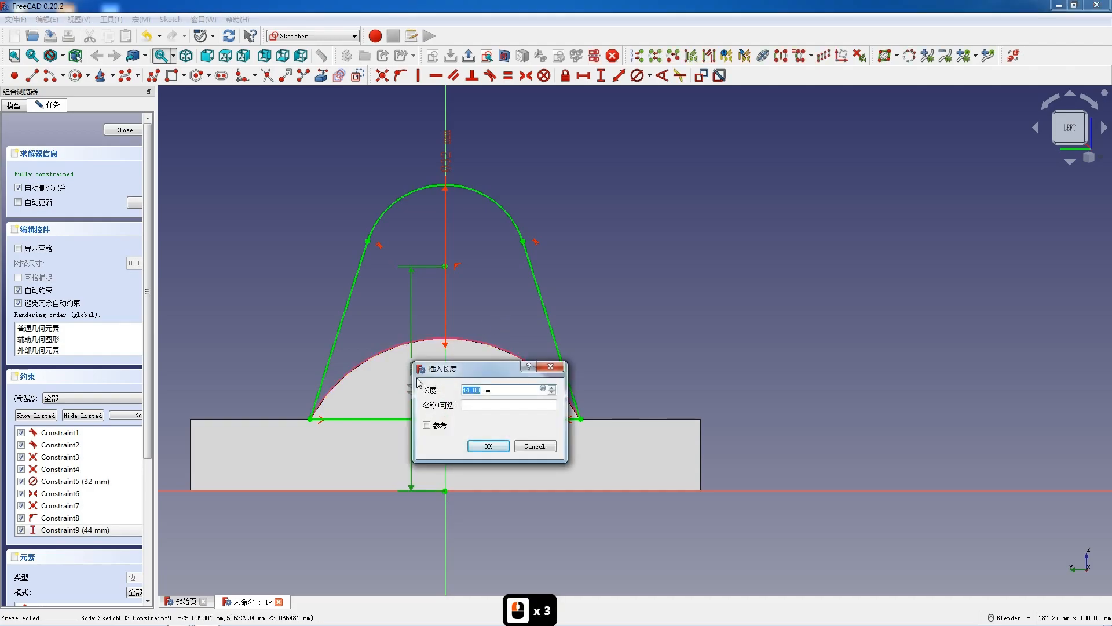
{"action": "type", "text": "60"}
{"action": "key", "text": "Return"}
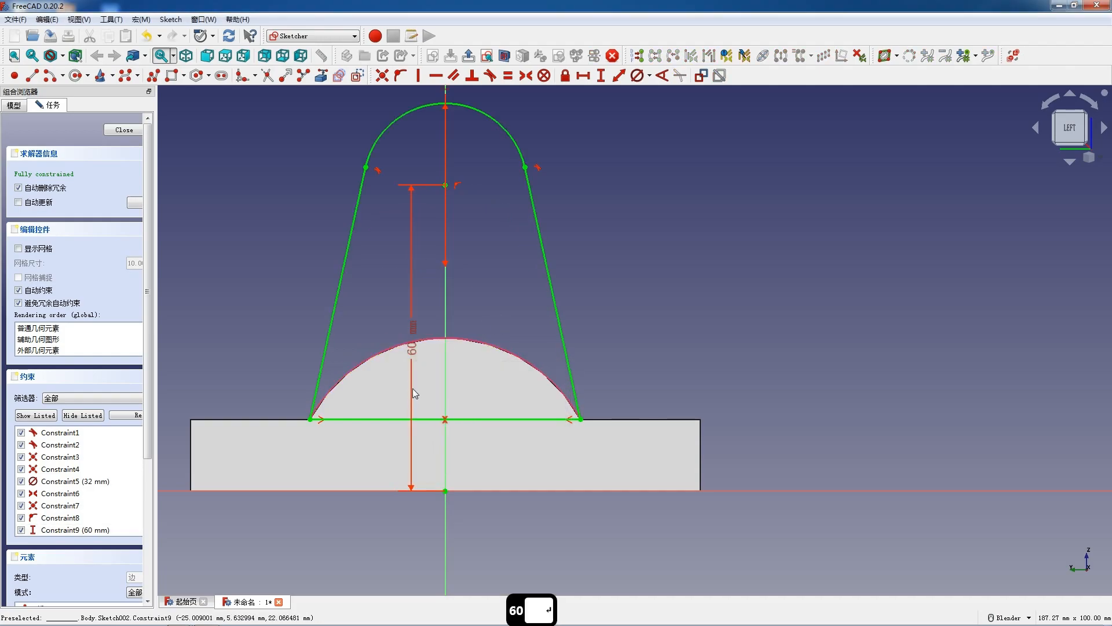
Step: Close the sketch and pad the upright profile 15 mm in the reversed direction, into the body
{"action": "left_click", "coordinate": [116, 131]}
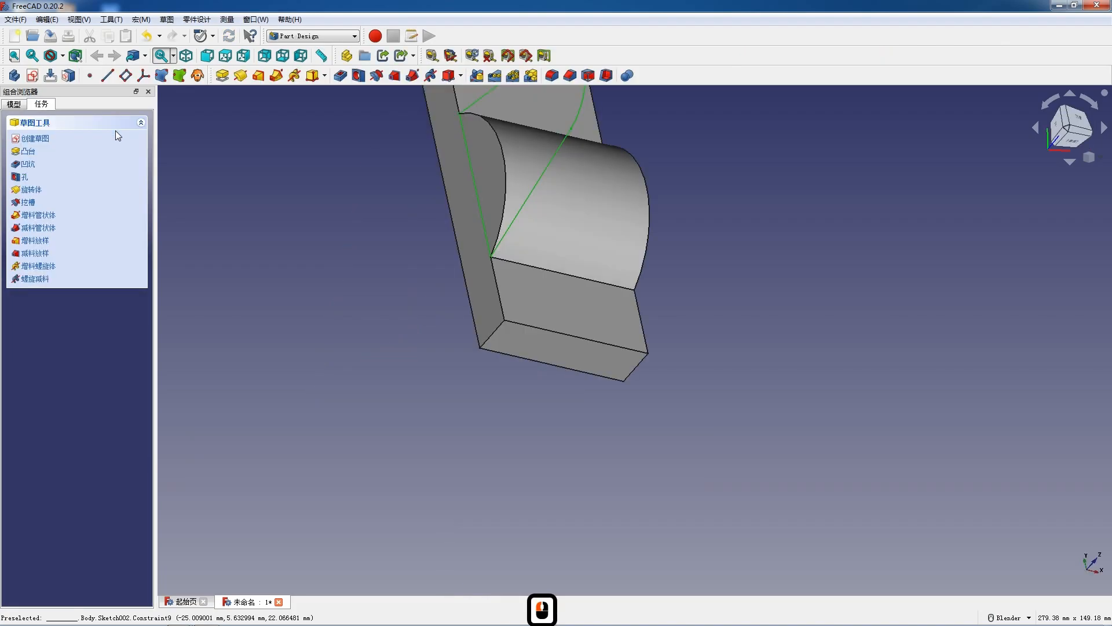
{"action": "scroll", "coordinate": [401, 362], "scroll_direction": "down", "scroll_amount": 4}
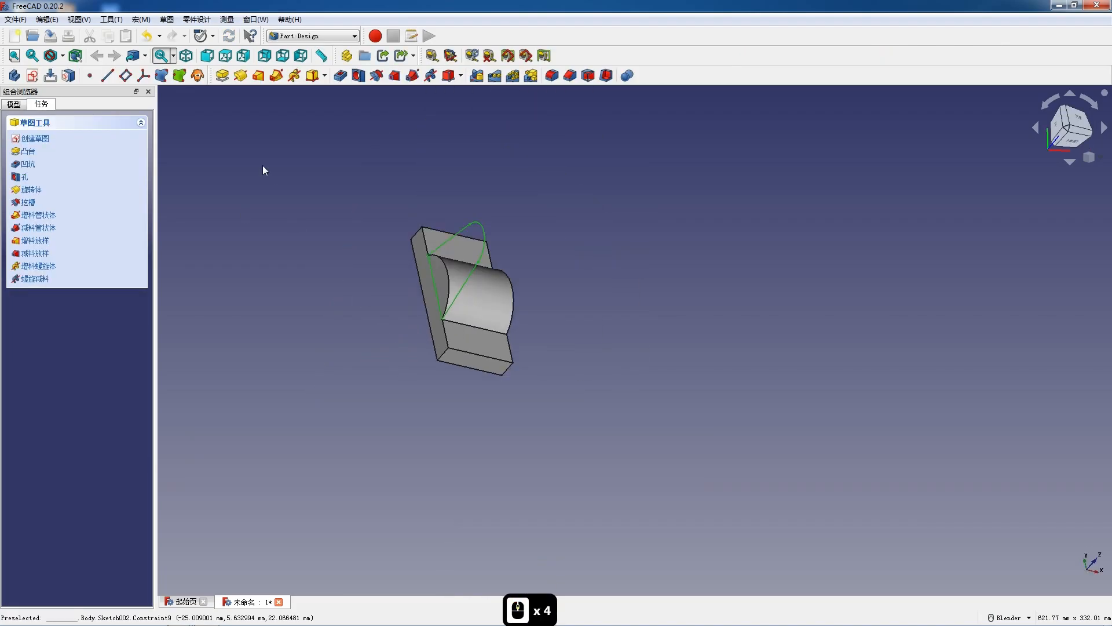
{"action": "left_click", "coordinate": [222, 75]}
{"action": "type", "text": "15"}
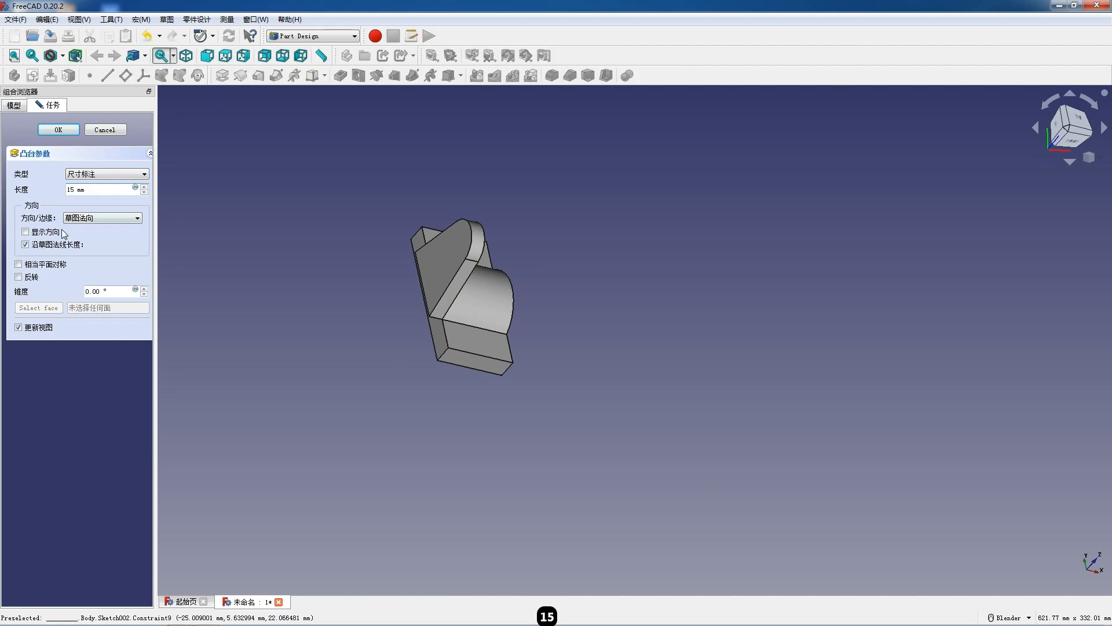
{"action": "left_click", "coordinate": [31, 277]}
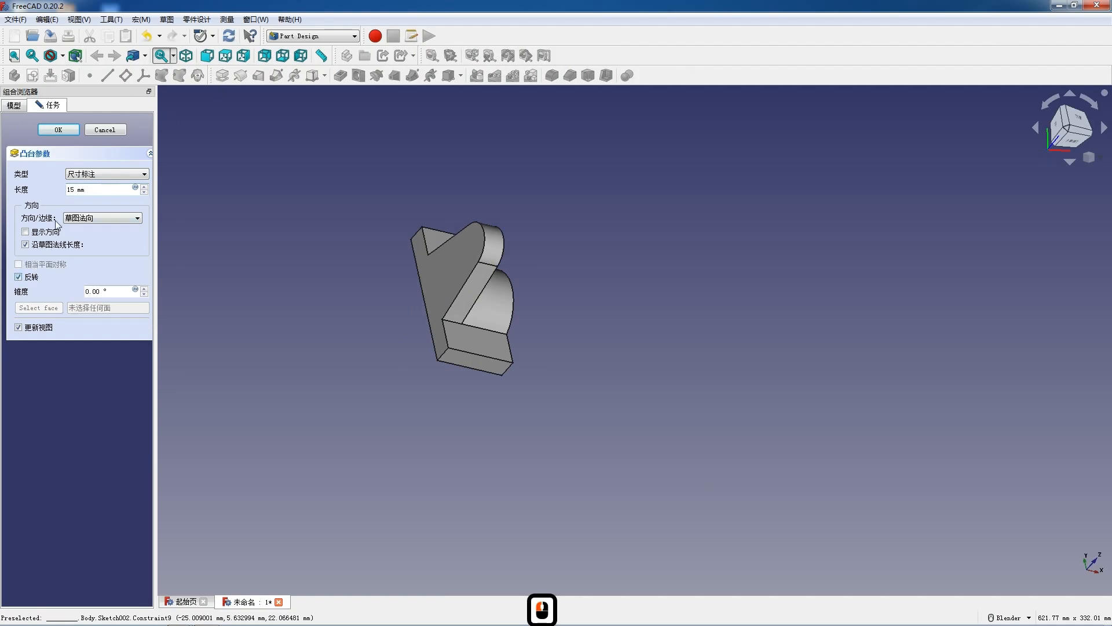
{"action": "left_click", "coordinate": [77, 134]}
Step: Start a sketch on the upright's inner face and project its rounded top edge as external geometry
{"action": "middle_click_drag", "start_coordinate": [440, 325], "coordinate": [293, 248]}
{"action": "left_click", "coordinate": [507, 264]}
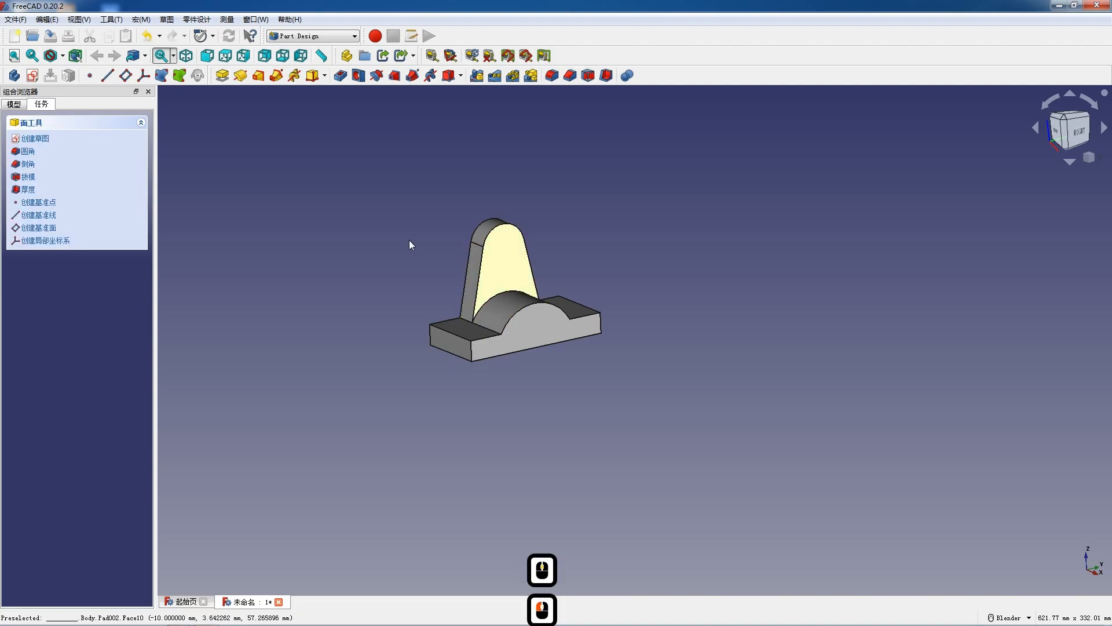
{"action": "left_click", "coordinate": [32, 76]}
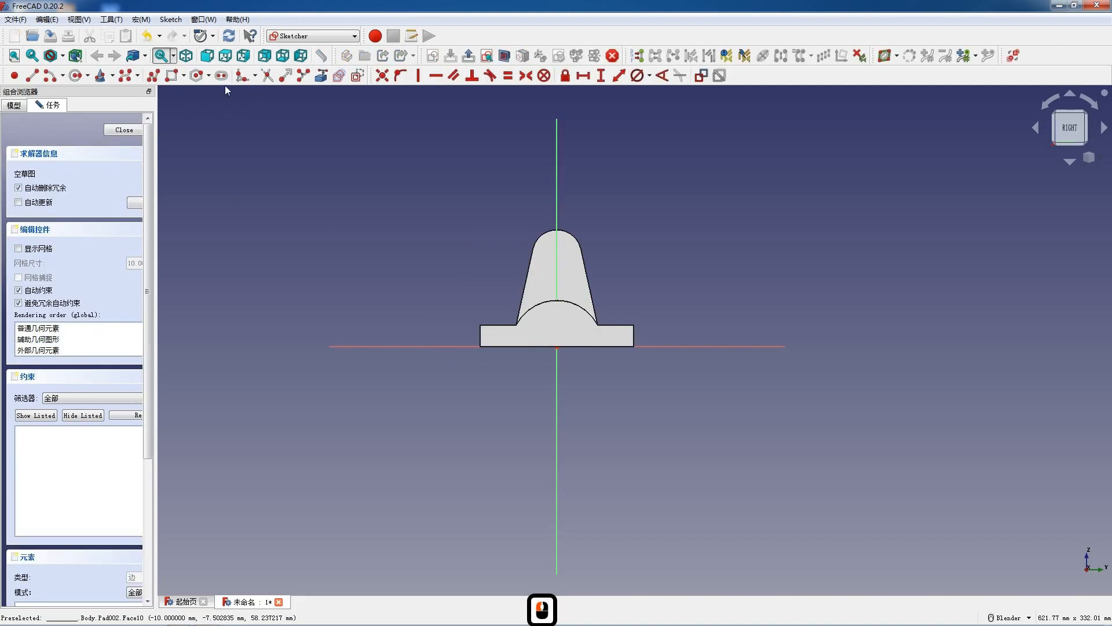
{"action": "left_click", "coordinate": [321, 76]}
{"action": "left_click", "coordinate": [563, 237]}
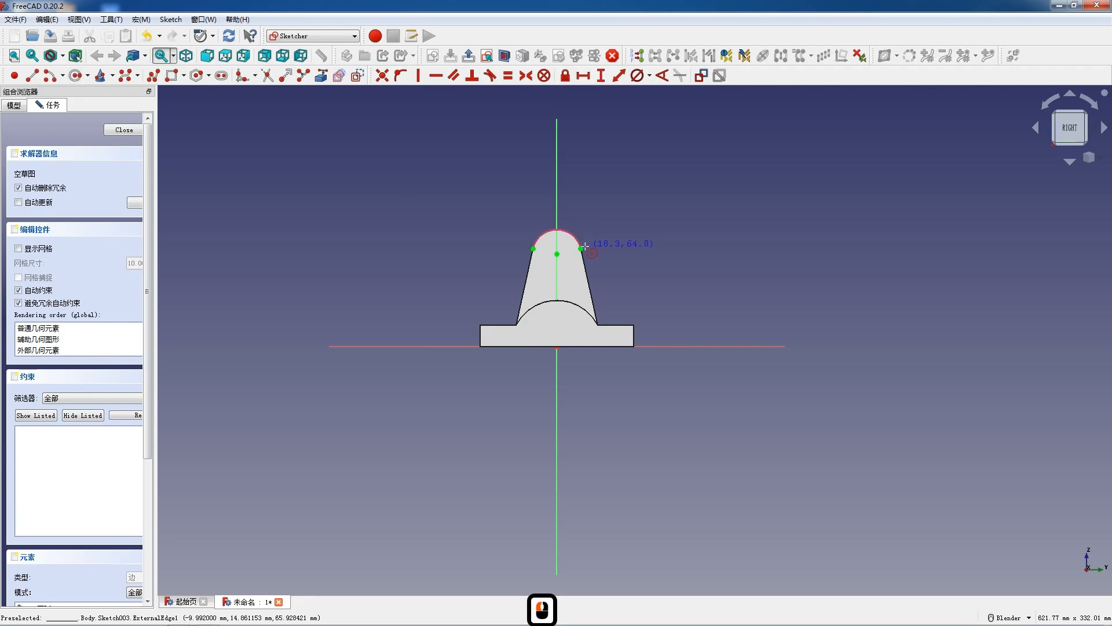
Step: Draw a circle centred on the projected arc's centre and passing through the arc's right endpoint
{"action": "scroll", "coordinate": [582, 246], "scroll_direction": "up", "scroll_amount": 4}
{"action": "left_click", "coordinate": [522, 264]}
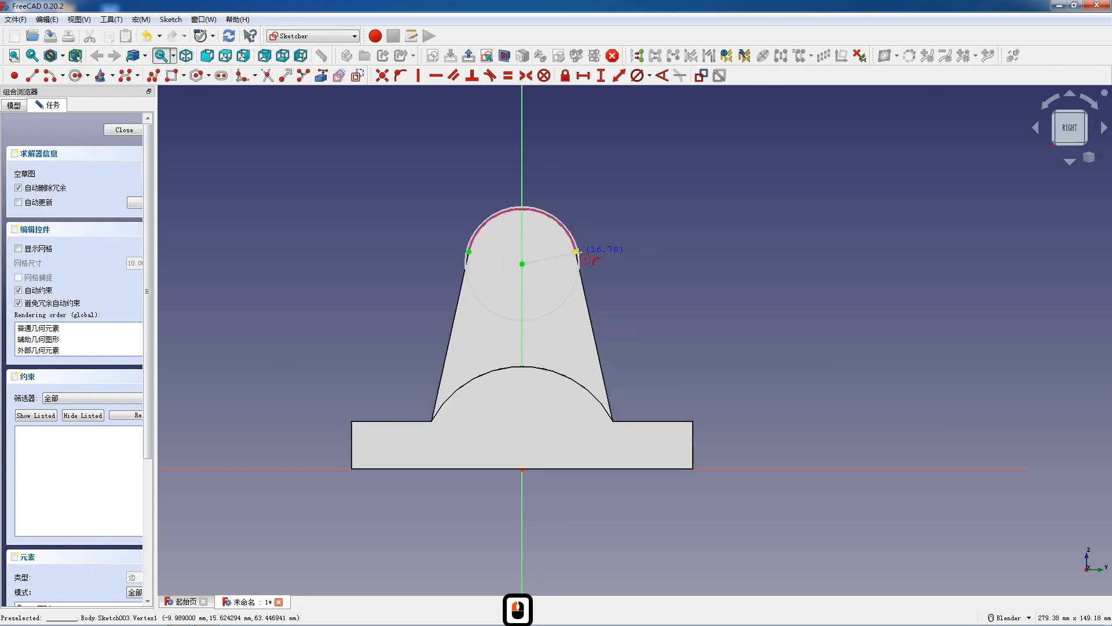
{"action": "left_click", "coordinate": [576, 252]}
{"action": "key", "text": "Escape"}
{"action": "key", "text": "Escape"}
Step: Pad the circle 3 mm outward from the upright's inner face
{"action": "left_click", "coordinate": [220, 76]}
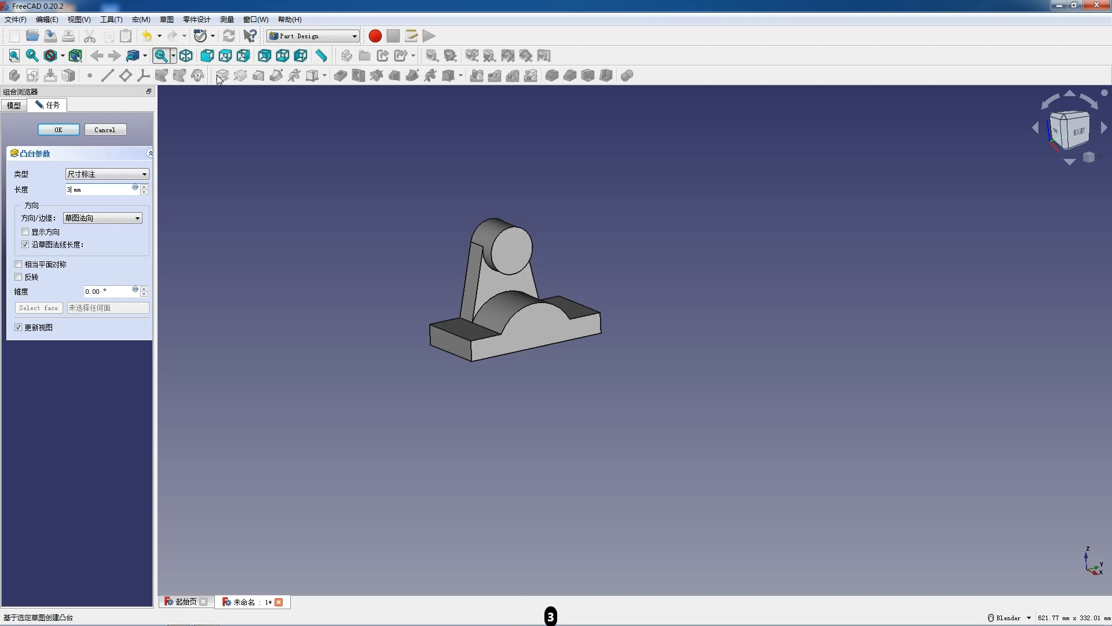
{"action": "key", "text": "Return"}
{"action": "scroll", "coordinate": [527, 276], "scroll_direction": "up", "scroll_amount": 2}
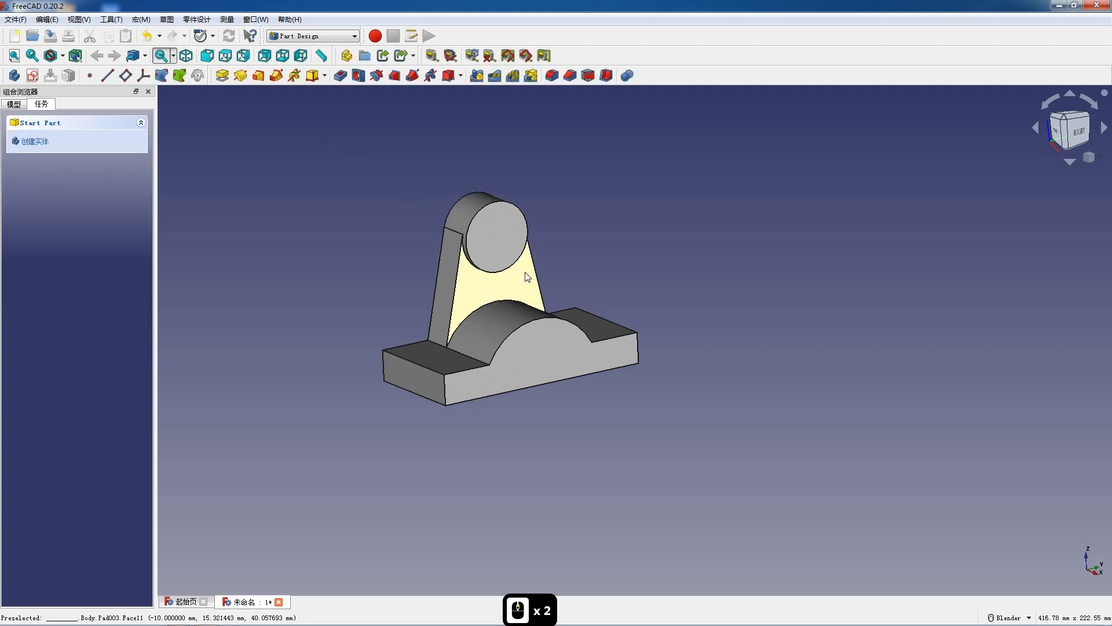
Step: Start a new sketch on the upright's inner face below the round boss and switch the display to wireframe
{"action": "left_click", "coordinate": [471, 299]}
{"action": "left_click", "coordinate": [33, 76]}
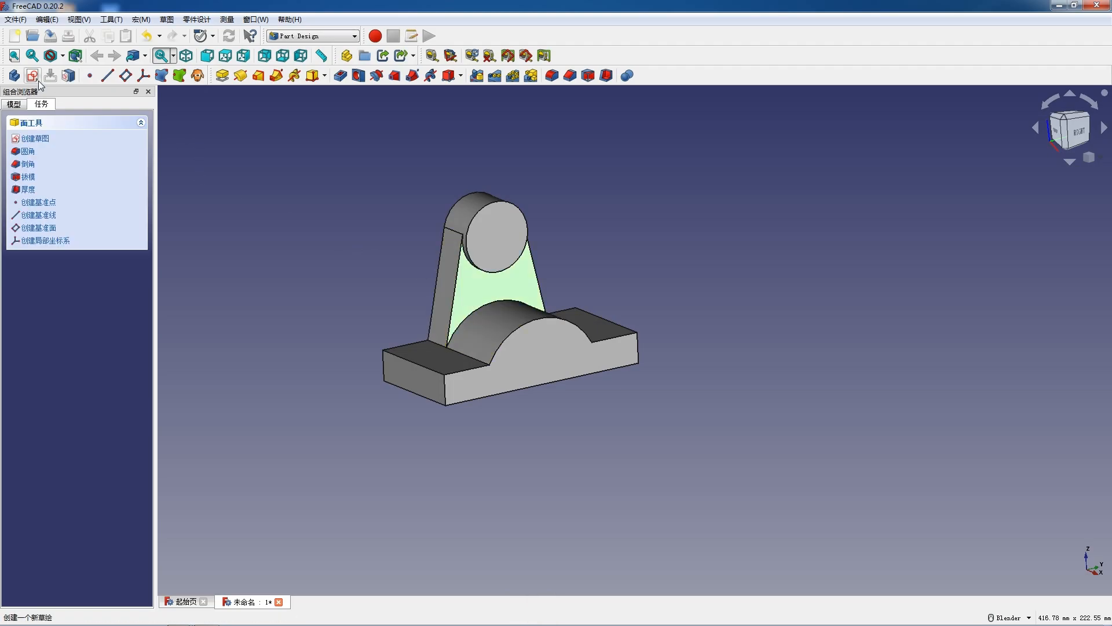
{"action": "scroll", "coordinate": [573, 280], "scroll_direction": "up", "scroll_amount": 4}
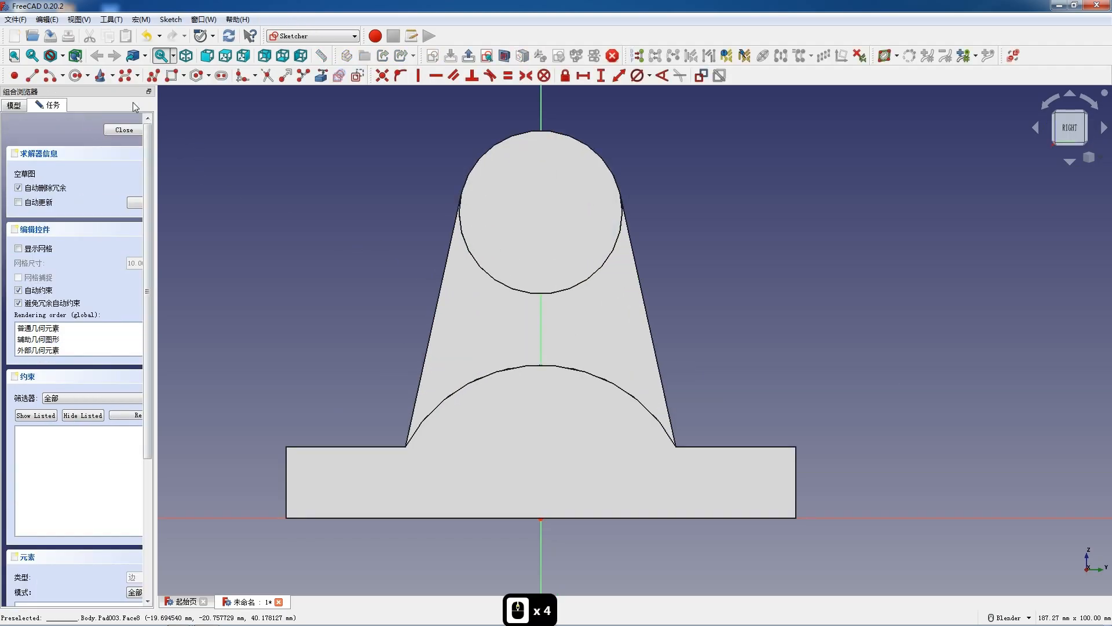
{"action": "left_click", "coordinate": [62, 56]}
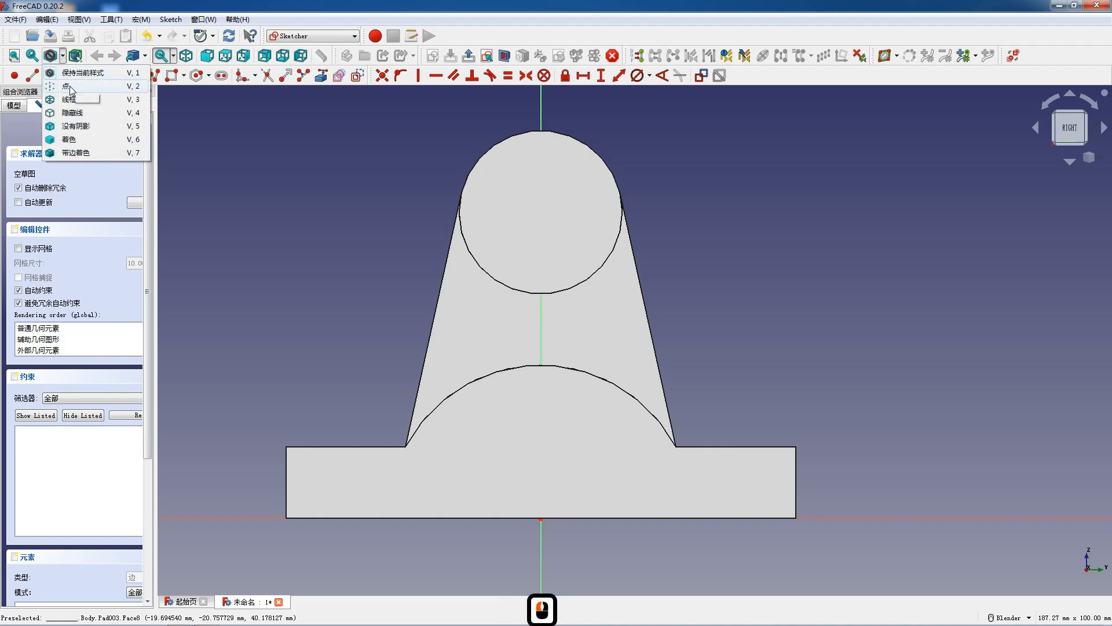
{"action": "left_click", "coordinate": [71, 89]}
{"action": "left_click", "coordinate": [62, 56]}
{"action": "left_click", "coordinate": [69, 100]}
Step: Project the base's two top edges, the dome arc and both slanted upright edges as external geometry
{"action": "left_click", "coordinate": [50, 76]}
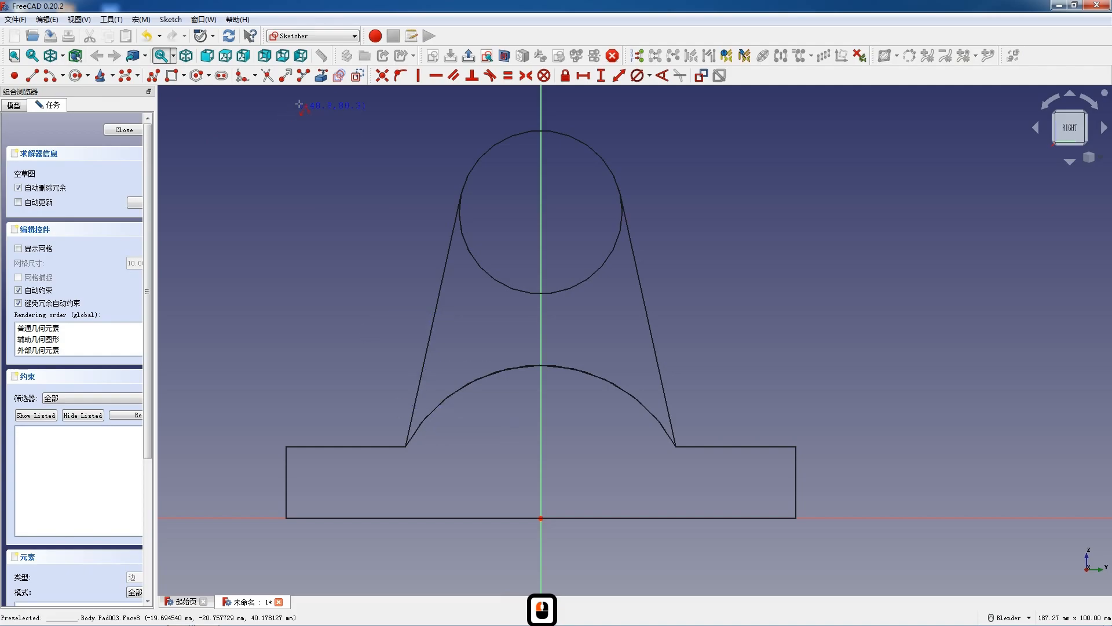
{"action": "left_click", "coordinate": [321, 76]}
{"action": "left_click", "coordinate": [388, 447]}
{"action": "left_click", "coordinate": [701, 446]}
{"action": "left_click", "coordinate": [659, 375]}
{"action": "left_click", "coordinate": [645, 367]}
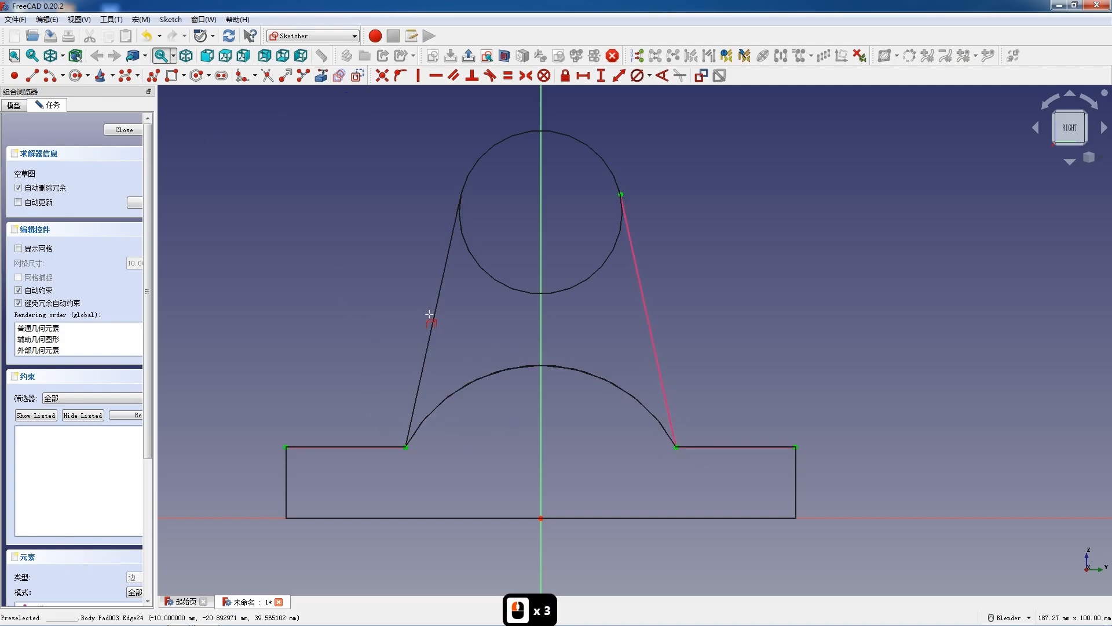
{"action": "left_click", "coordinate": [442, 366]}
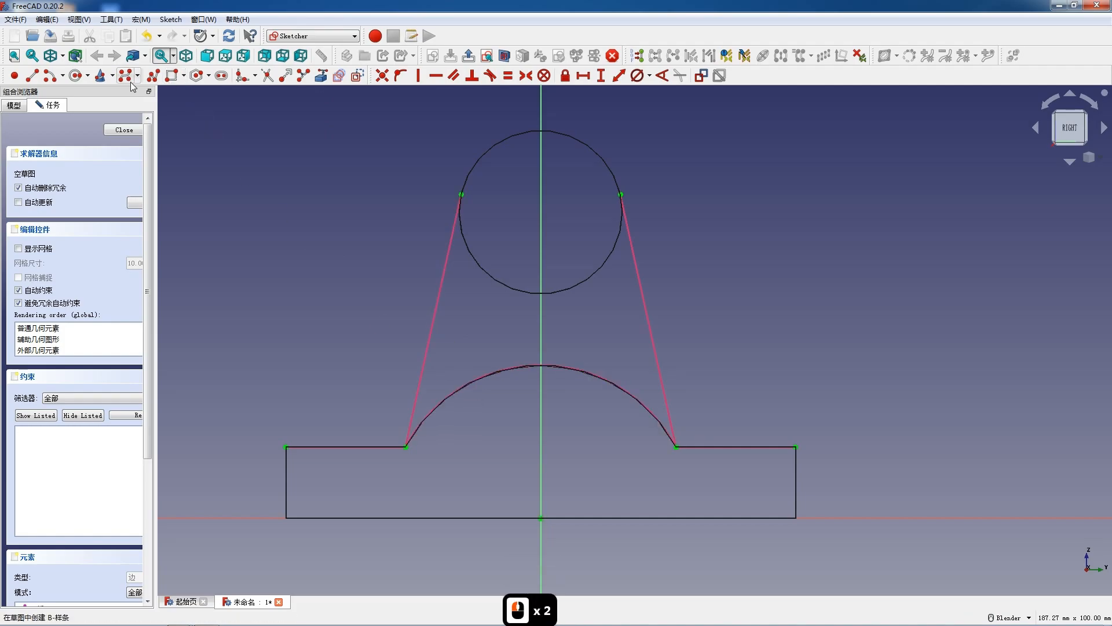
Step: Draw a closed trapezoid polyline between the dome's feet, with slanted sides about 28 mm long on the upright's edges and a horizontal top
{"action": "left_click", "coordinate": [153, 76]}
{"action": "left_click", "coordinate": [406, 447]}
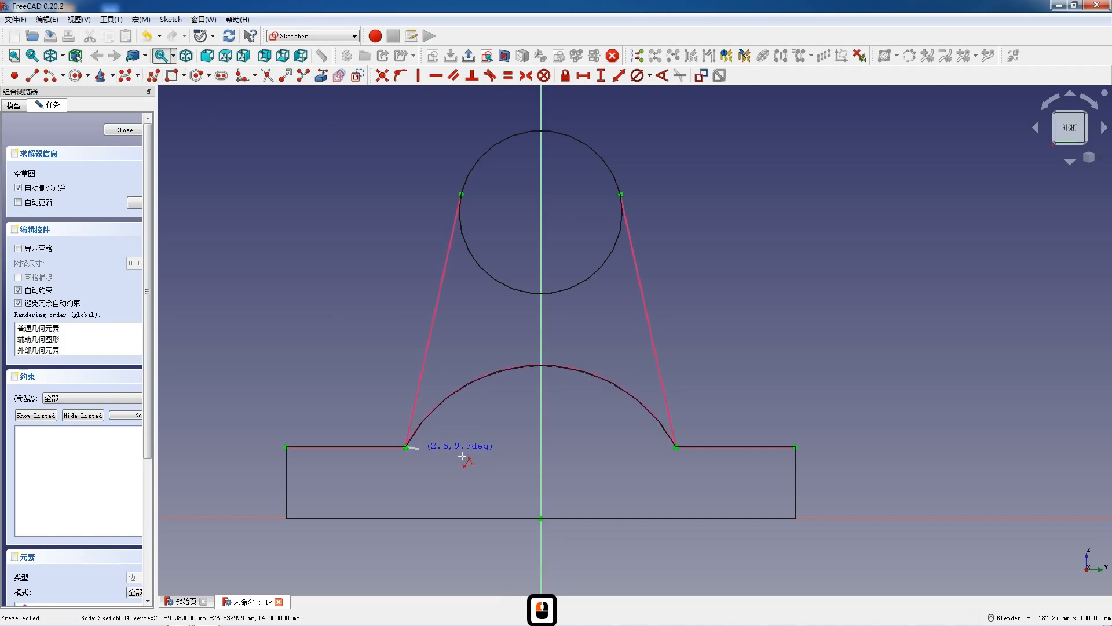
{"action": "left_click", "coordinate": [677, 446]}
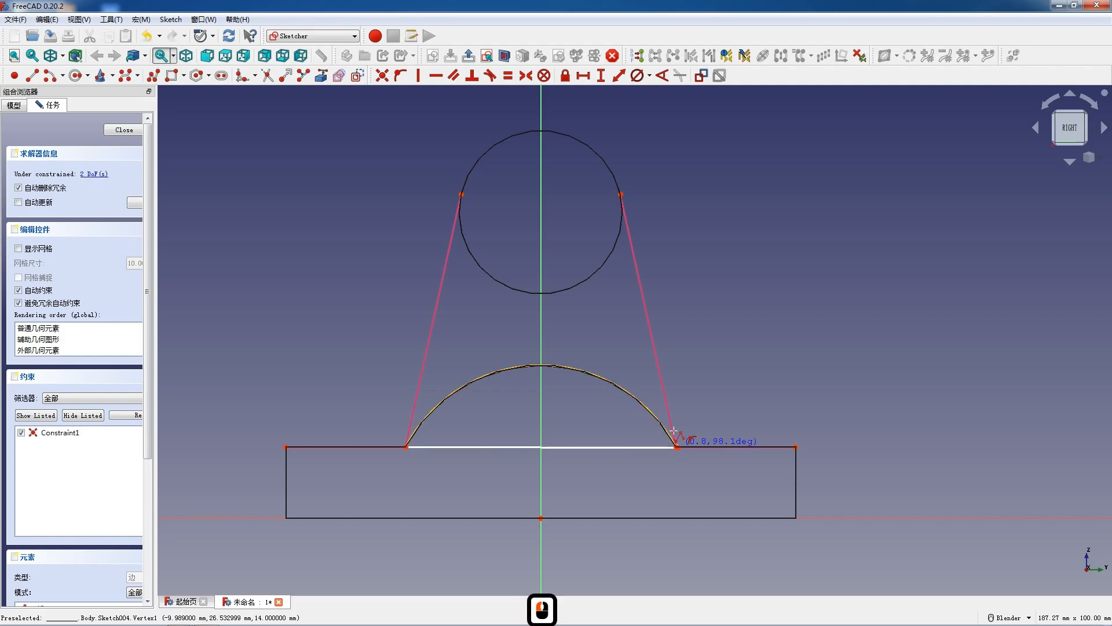
{"action": "left_click", "coordinate": [645, 307]}
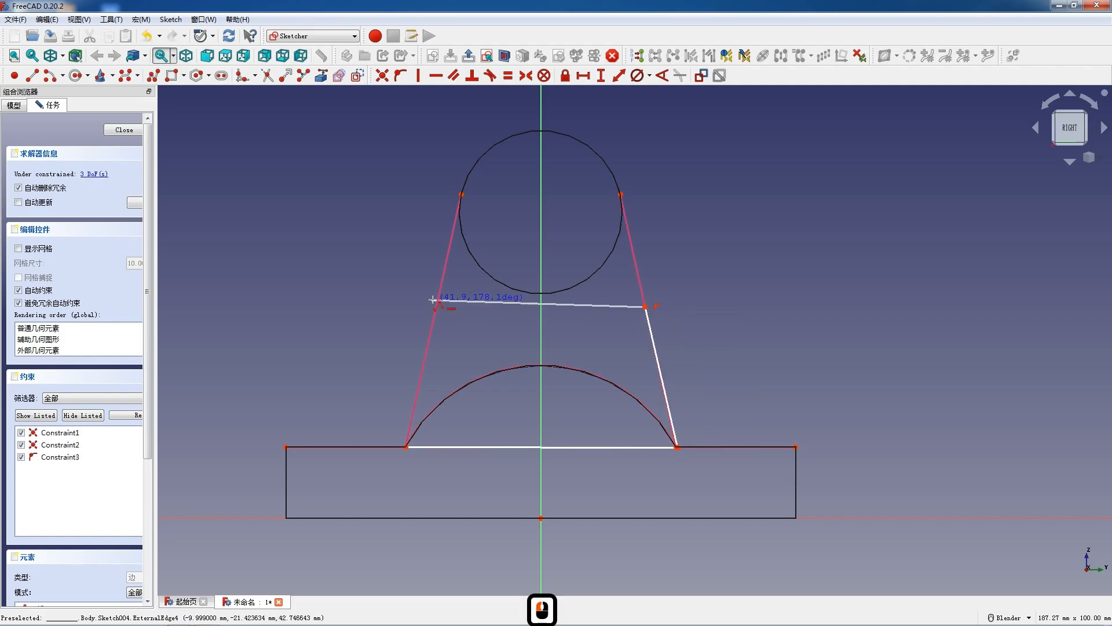
{"action": "left_click", "coordinate": [437, 307]}
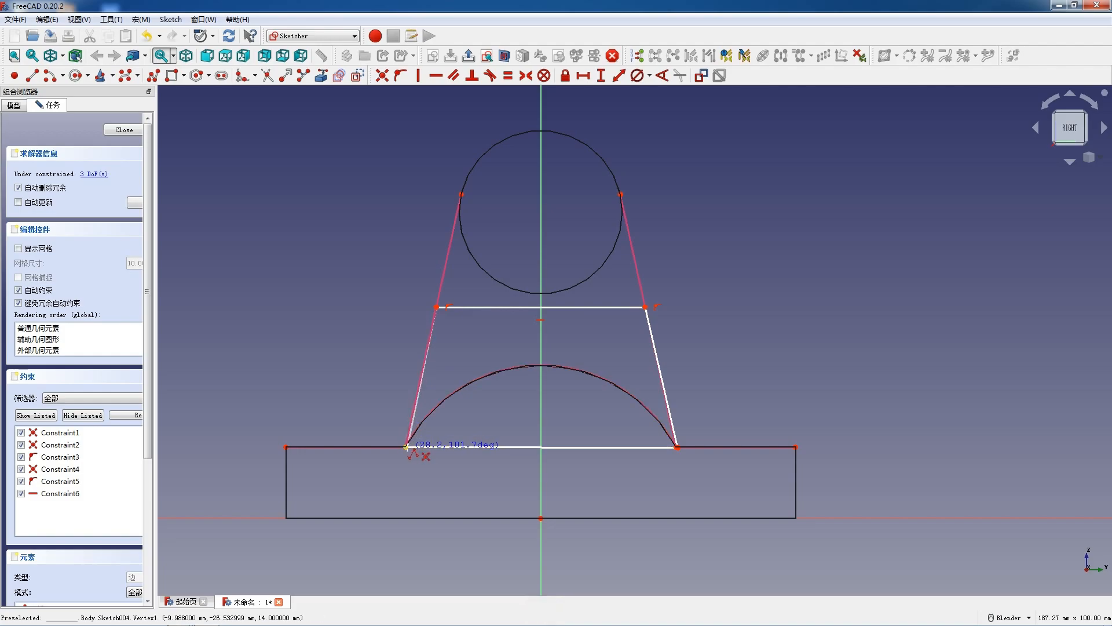
{"action": "left_click", "coordinate": [407, 447]}
{"action": "key", "text": "Escape"}
{"action": "key", "text": "Escape"}
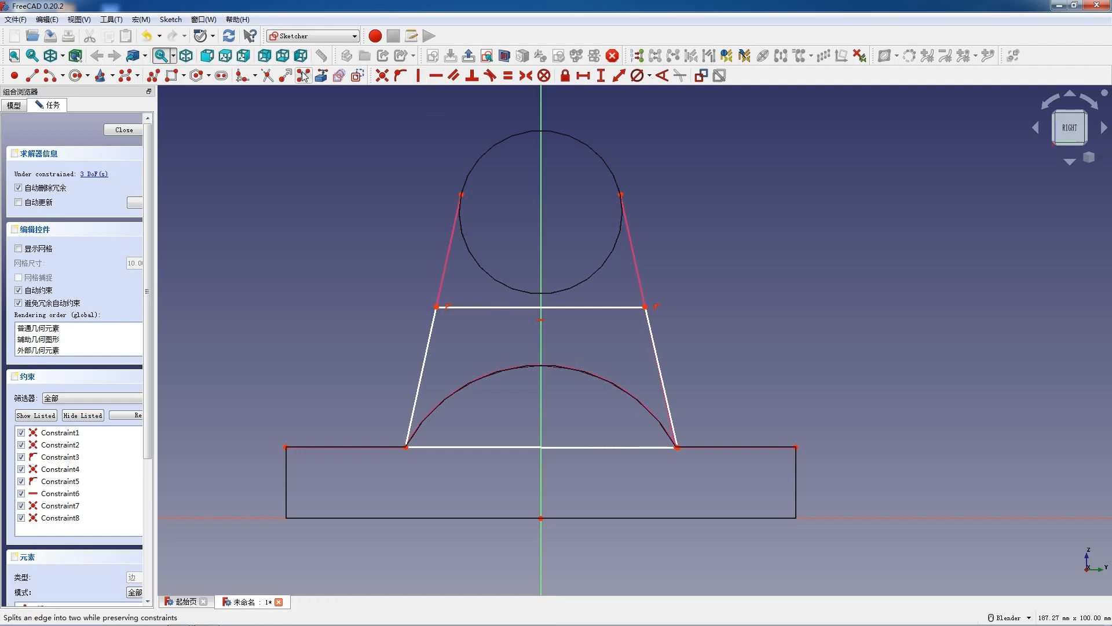
Step: Project the round boss circle as external geometry and set the vertical distance from its centre to the trapezoid's top edge to 22 mm
{"action": "left_click", "coordinate": [303, 75]}
{"action": "key", "text": "Escape"}
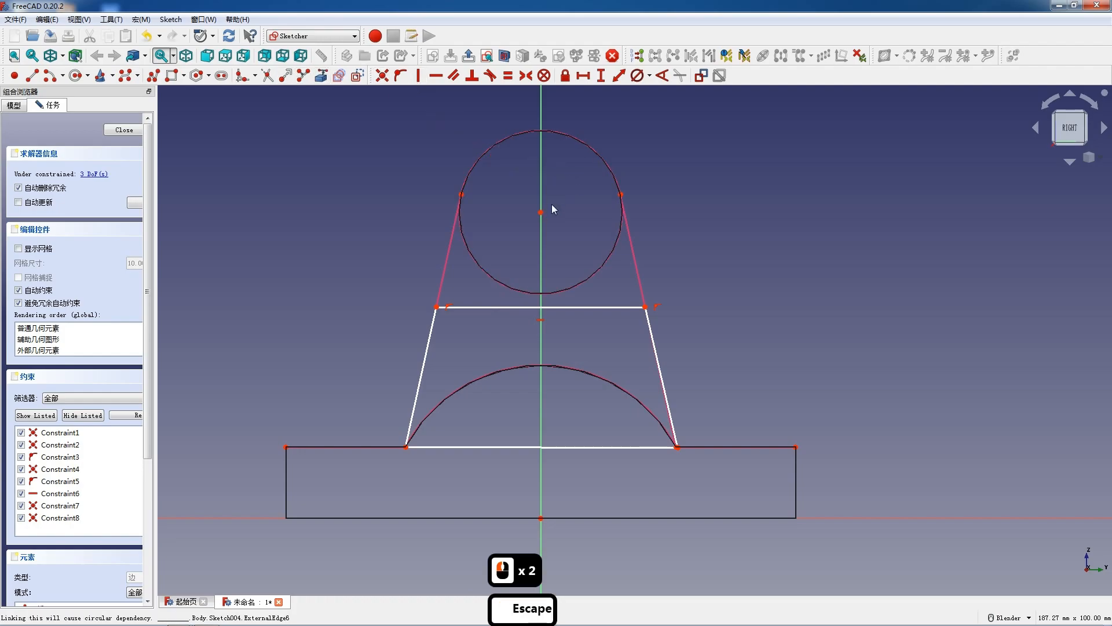
{"action": "left_click", "coordinate": [541, 212]}
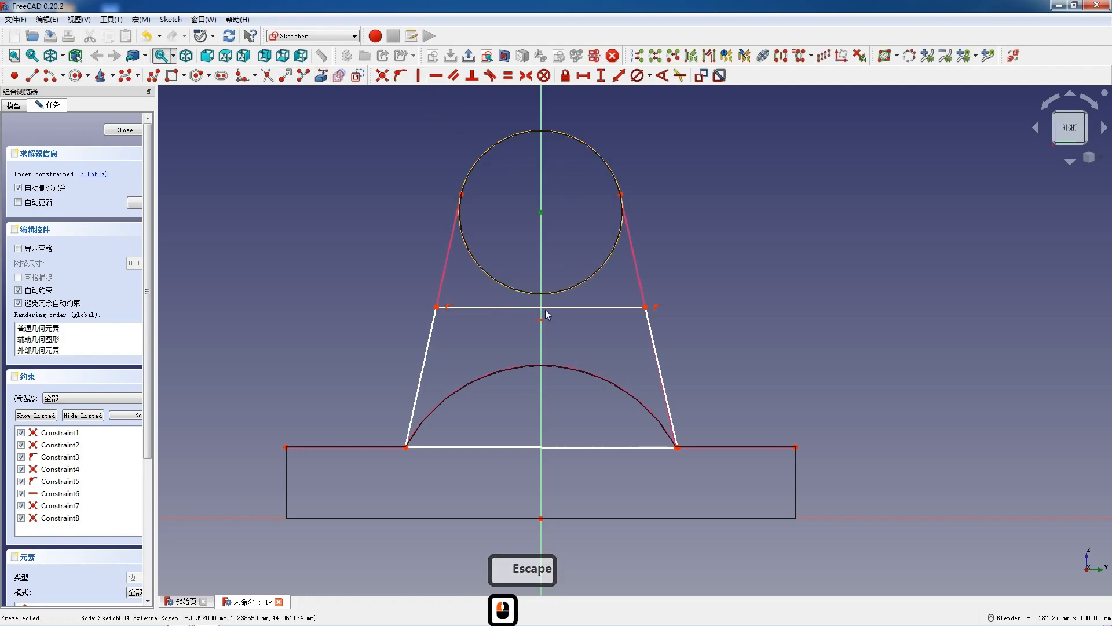
{"action": "left_click", "coordinate": [646, 306]}
{"action": "key", "text": "i"}
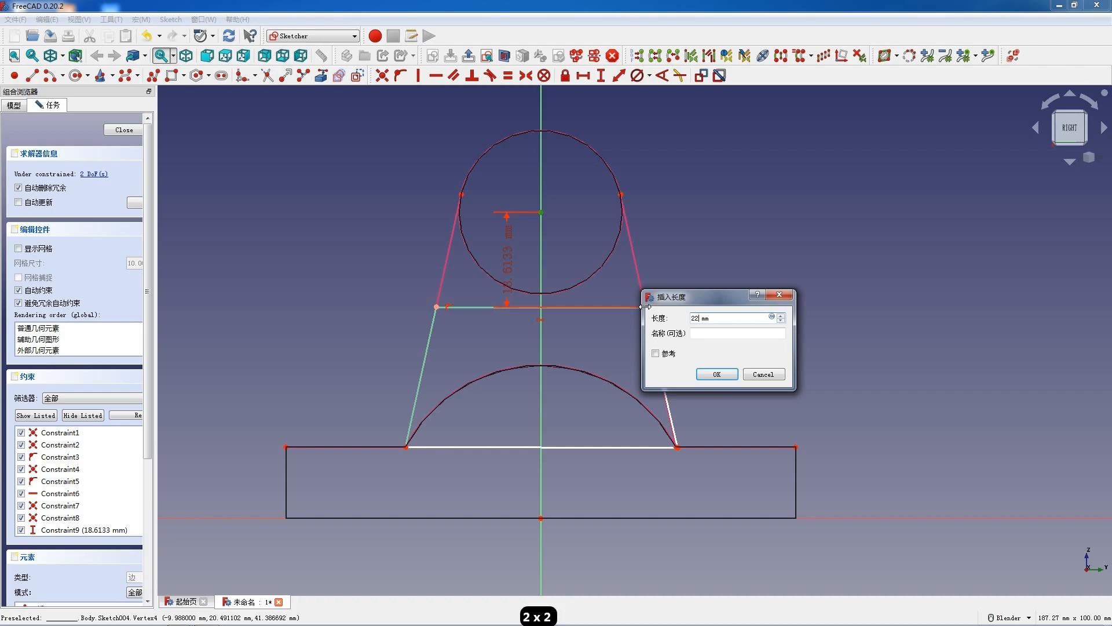
{"action": "key", "text": "Return"}
{"action": "left_click", "coordinate": [552, 347]}
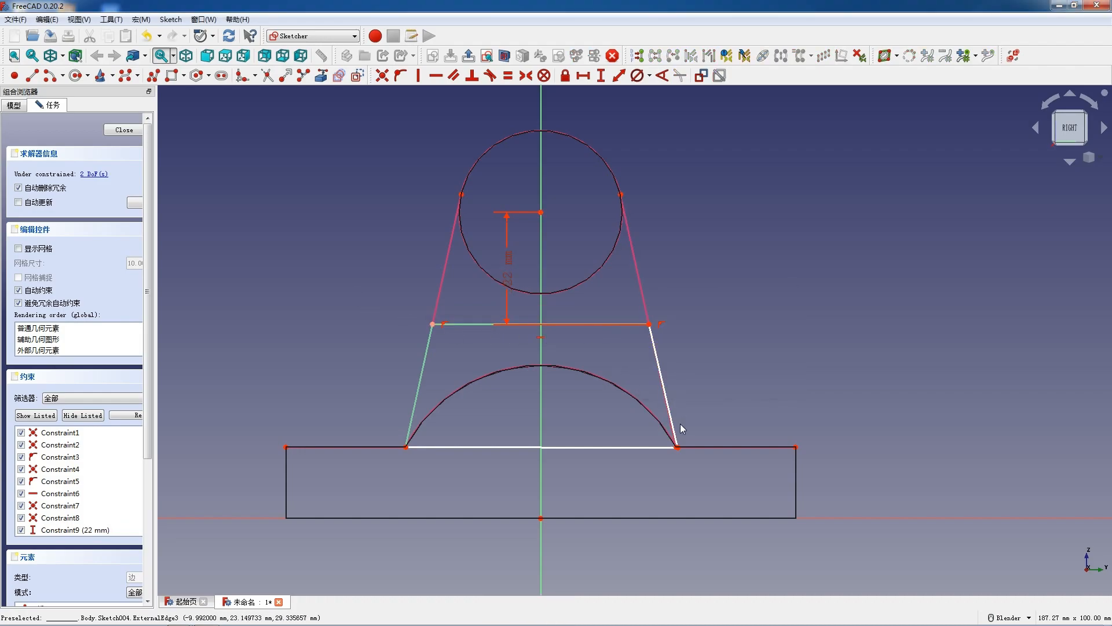
Step: Make the trapezoid's lower corner coincident with the dome's foot and delete the redundant coincident constraint
{"action": "scroll", "coordinate": [677, 447], "scroll_direction": "up", "scroll_amount": 4}
{"action": "left_click_drag", "start_coordinate": [654, 408], "coordinate": [697, 481]}
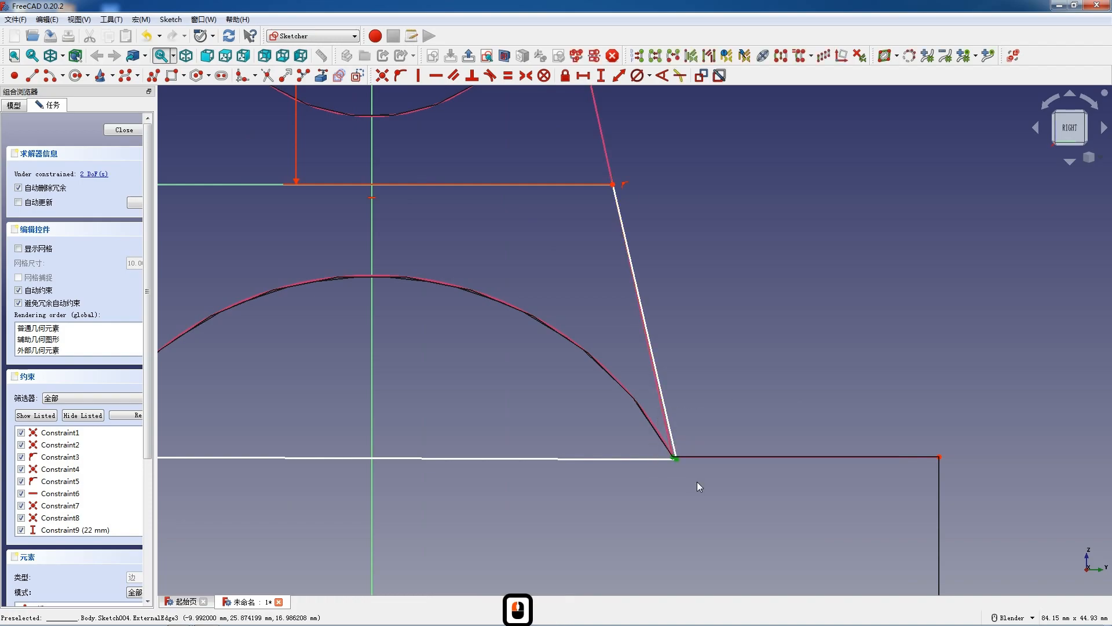
{"action": "key", "text": "c"}
{"action": "scroll", "coordinate": [700, 465], "scroll_direction": "down", "scroll_amount": 3}
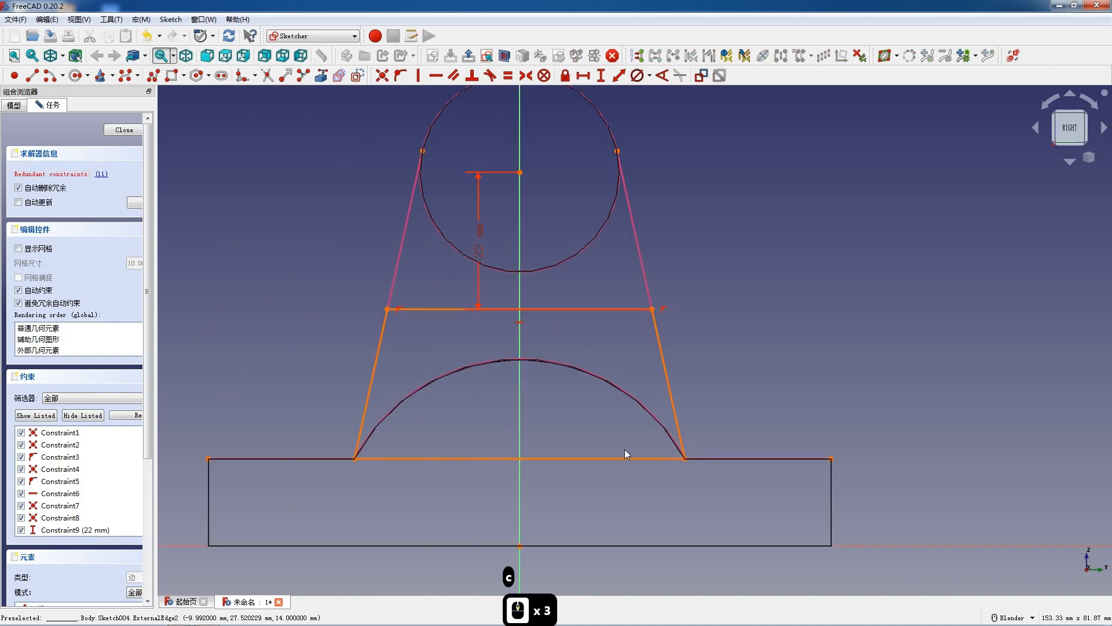
{"action": "scroll", "coordinate": [109, 488], "scroll_direction": "down", "scroll_amount": 2}
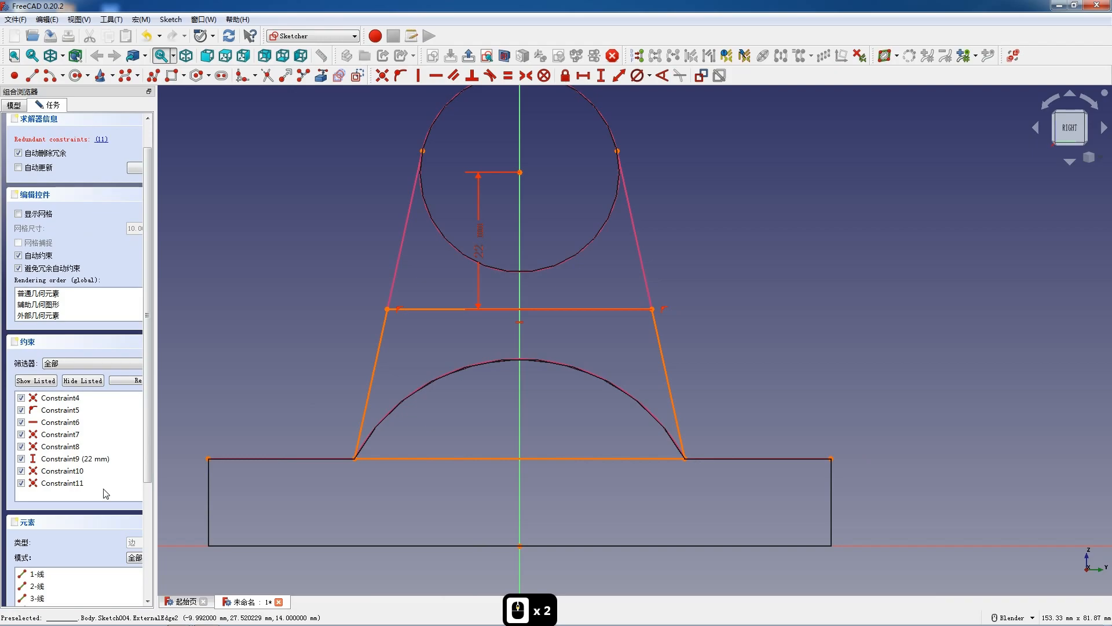
{"action": "left_click", "coordinate": [82, 481]}
{"action": "key", "text": "Delete"}
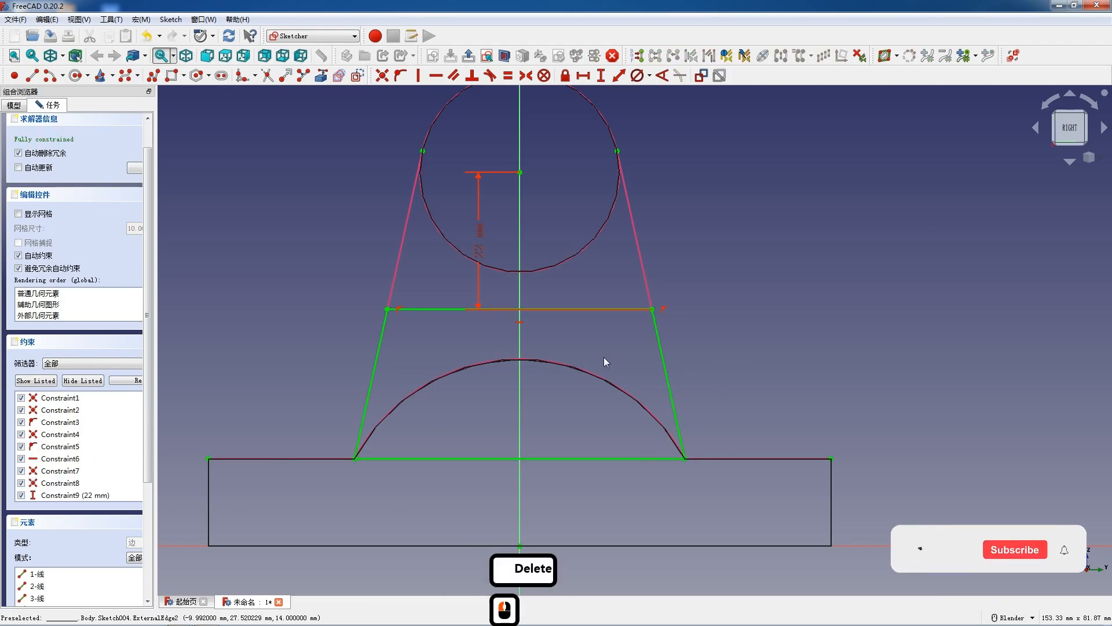
Step: Close the sketch, restore the as-is display style and pad the trapezoid 30 mm
{"action": "scroll", "coordinate": [118, 135], "scroll_direction": "up", "scroll_amount": 4}
{"action": "left_click", "coordinate": [122, 129]}
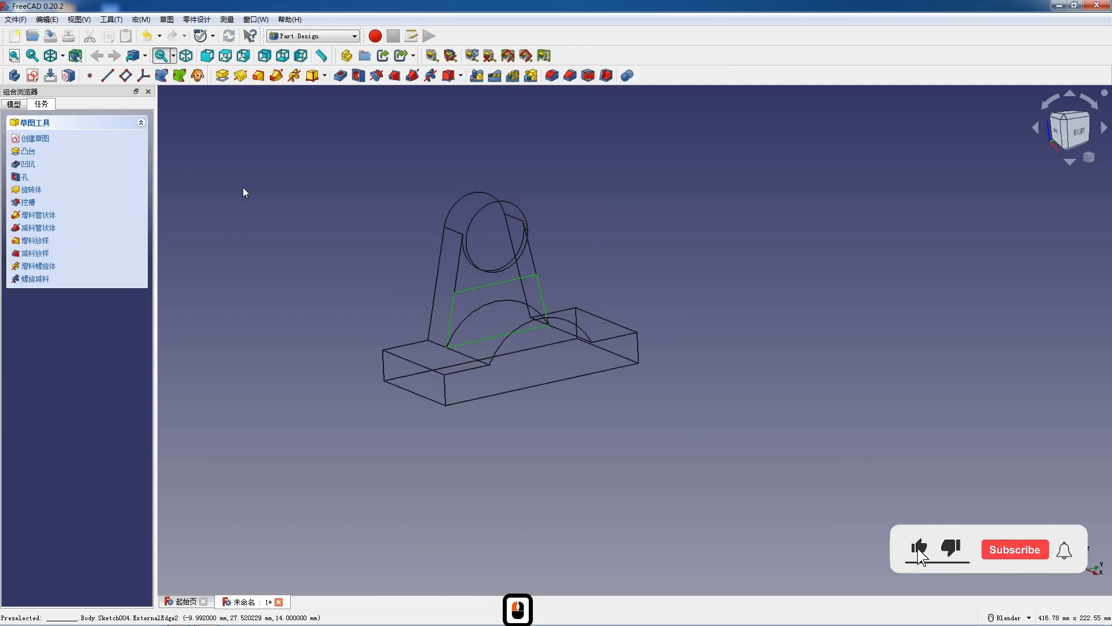
{"action": "left_click", "coordinate": [63, 56]}
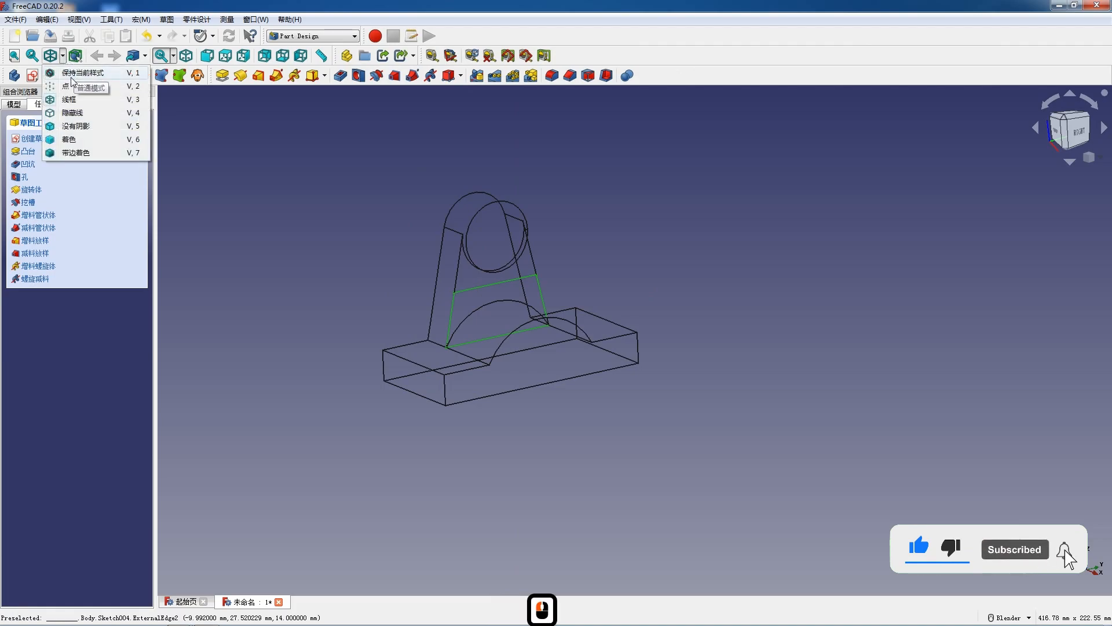
{"action": "left_click", "coordinate": [81, 75]}
{"action": "left_click", "coordinate": [222, 76]}
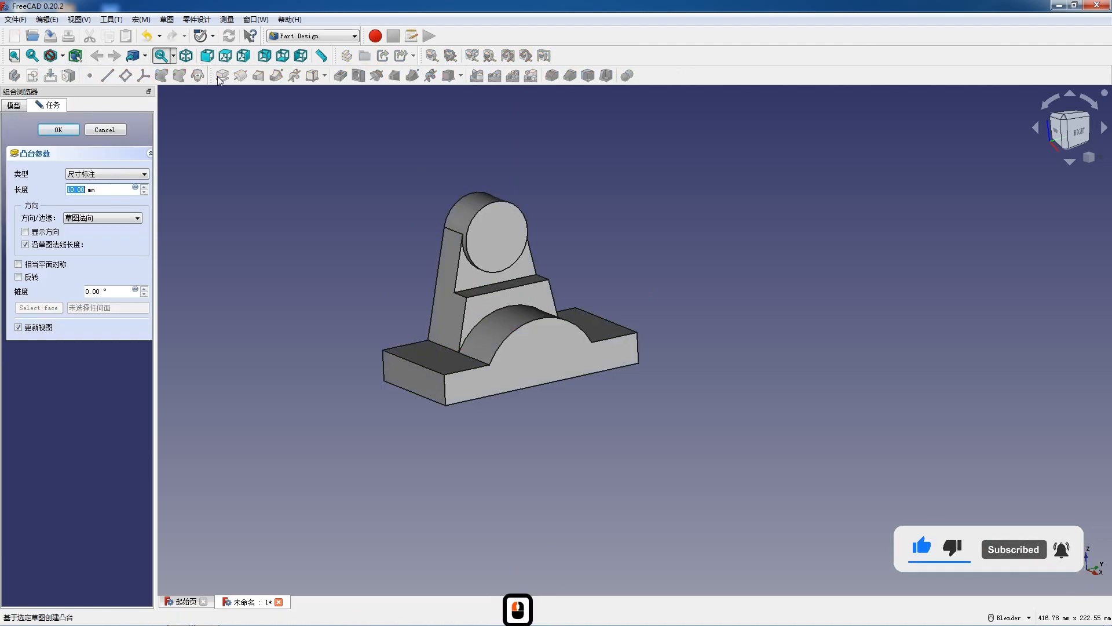
{"action": "type", "text": "30"}
{"action": "key", "text": "Return"}
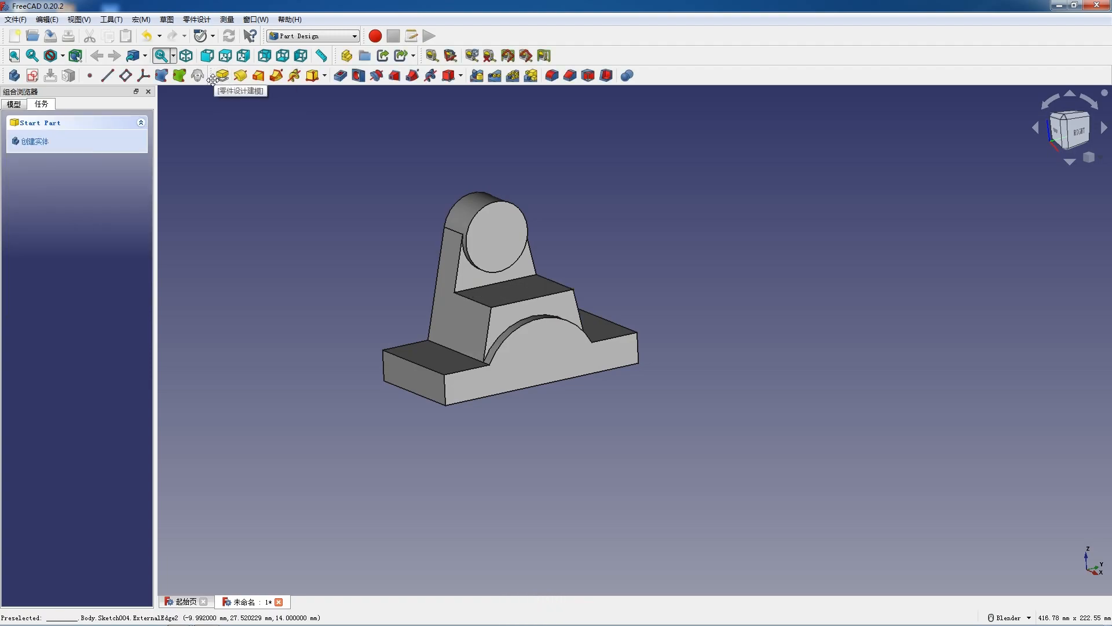
Step: Start a new sketch on the base's top face beside the upright
{"action": "left_click", "coordinate": [438, 359]}
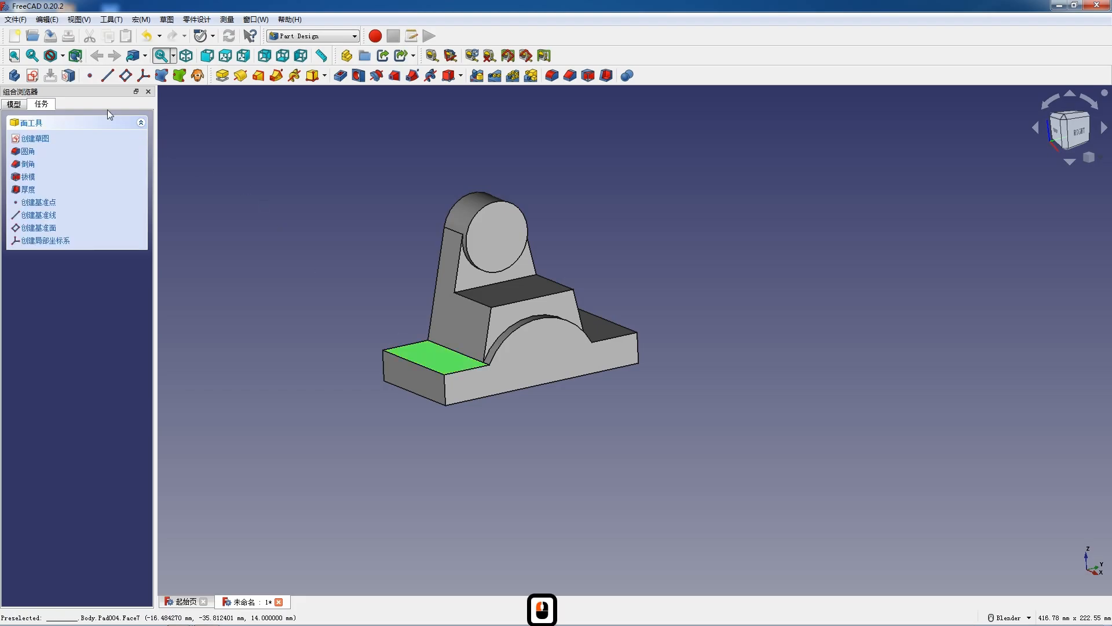
{"action": "left_click", "coordinate": [32, 75]}
{"action": "scroll", "coordinate": [485, 323], "scroll_direction": "down", "scroll_amount": 2}
{"action": "scroll", "coordinate": [509, 434], "scroll_direction": "up", "scroll_amount": 4}
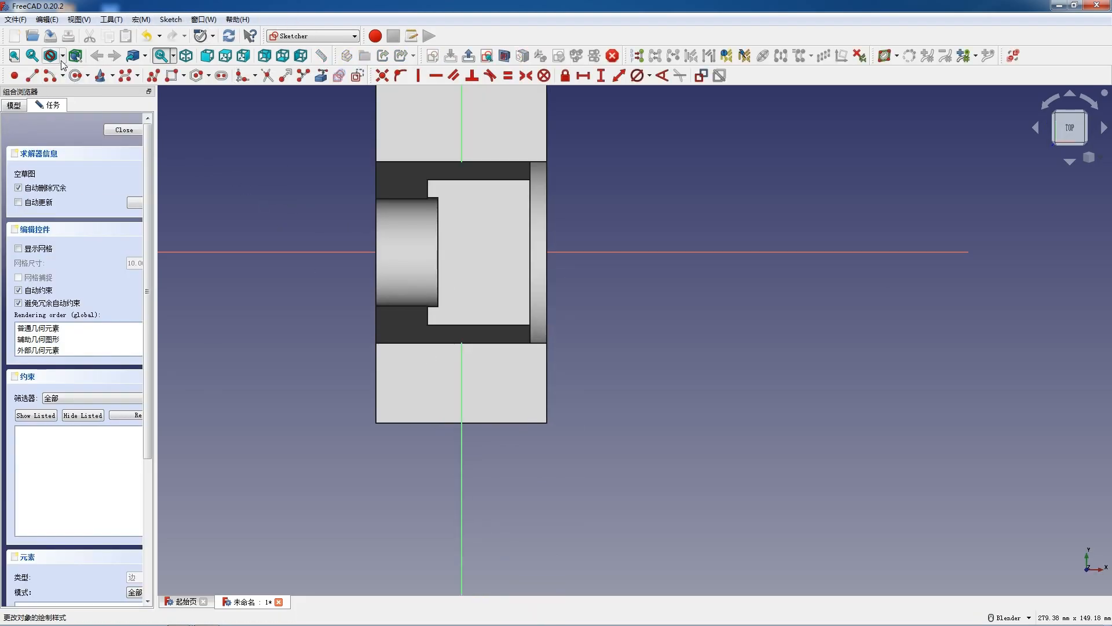
Step: Draw a closed U-shaped polyline from the base's short outer edge, with a tangent arc of about 8 mm radius facing the upright
{"action": "left_click", "coordinate": [223, 76]}
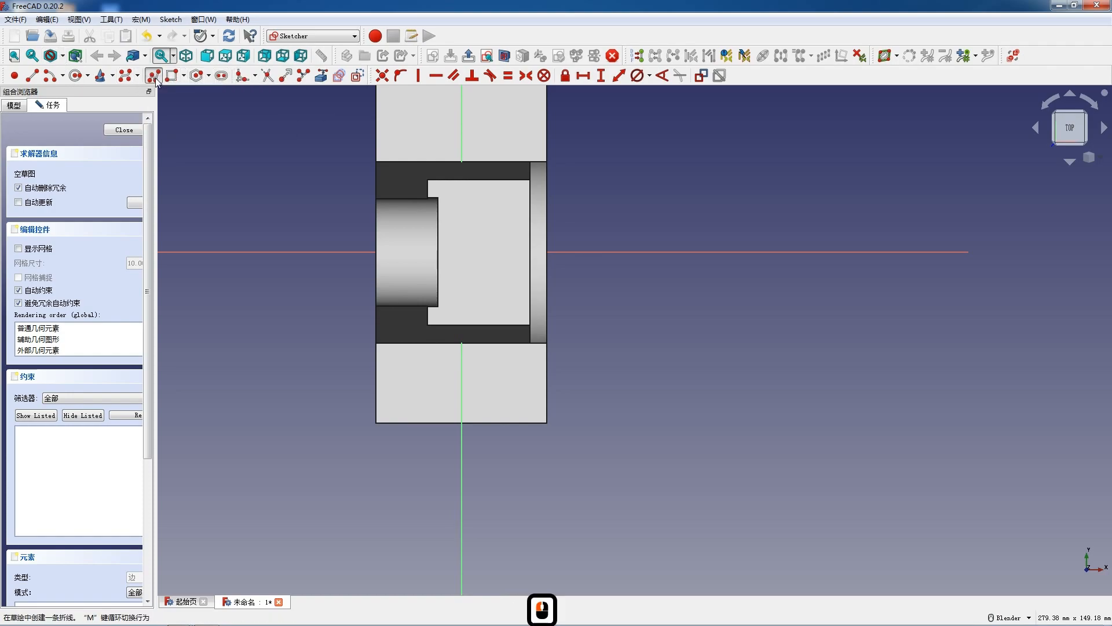
{"action": "left_click", "coordinate": [422, 421]}
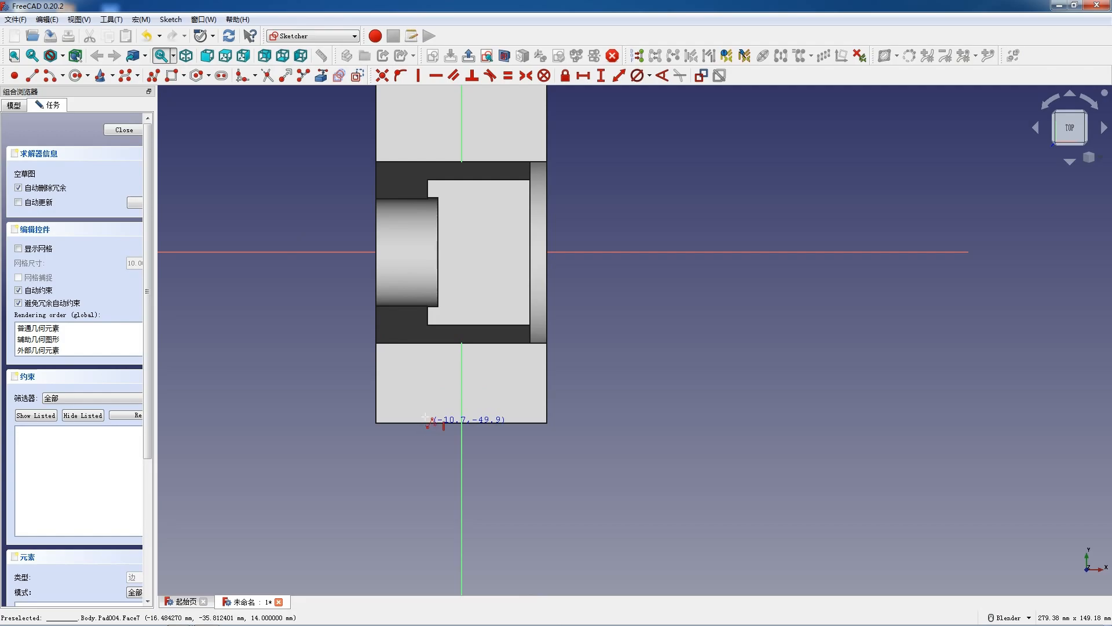
{"action": "left_click", "coordinate": [425, 378]}
{"action": "key", "text": "m"}
{"action": "key", "text": "m"}
{"action": "key", "text": "m"}
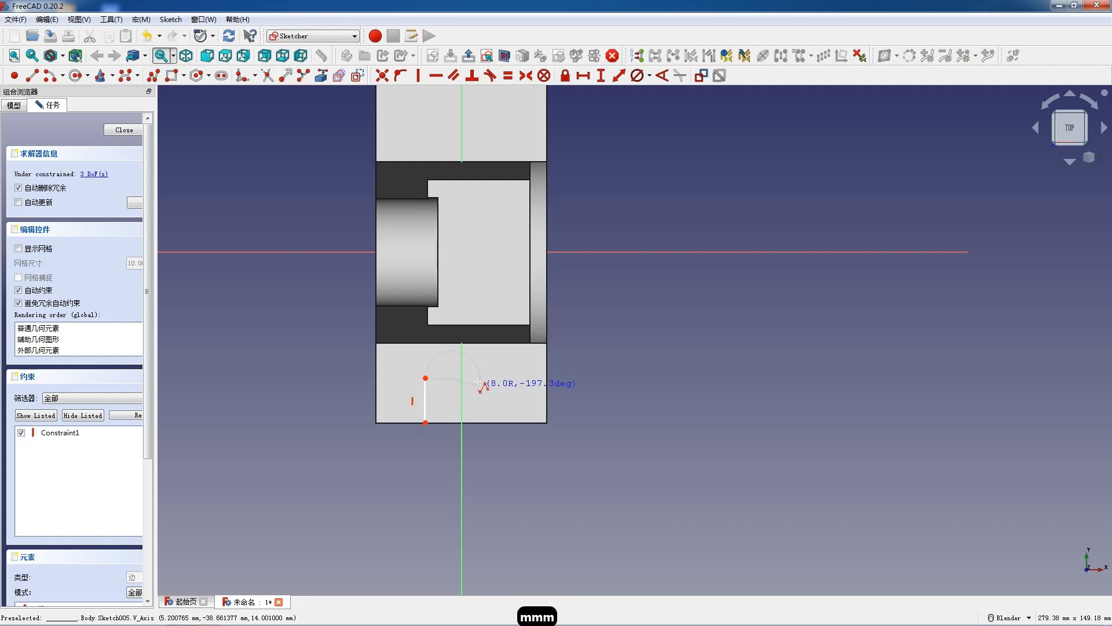
{"action": "left_click", "coordinate": [477, 376]}
{"action": "left_click", "coordinate": [480, 422]}
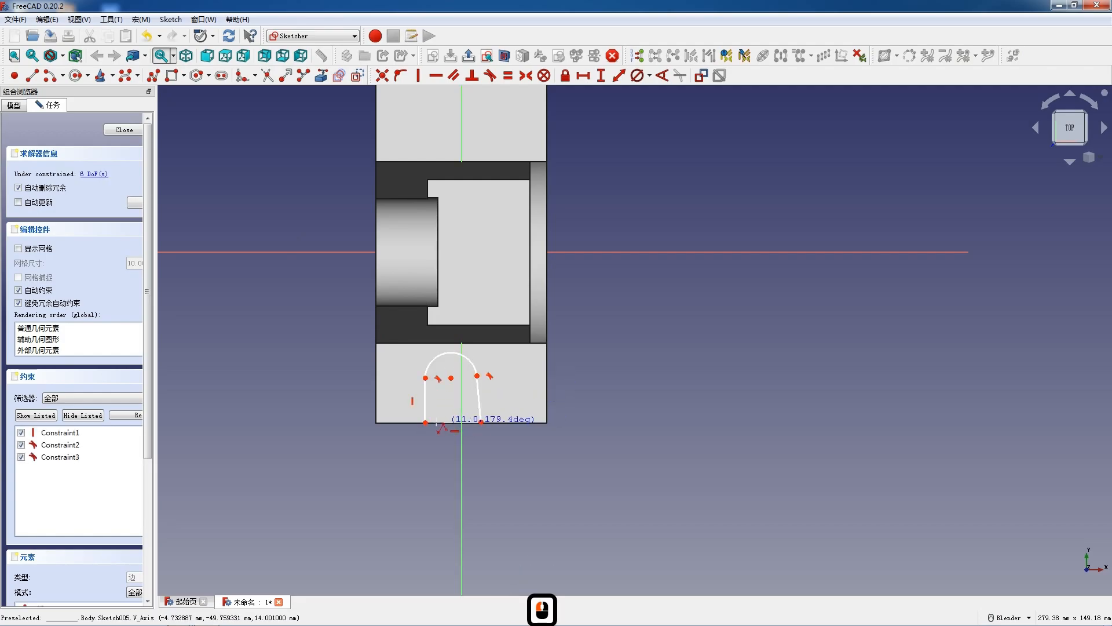
{"action": "left_click", "coordinate": [426, 422]}
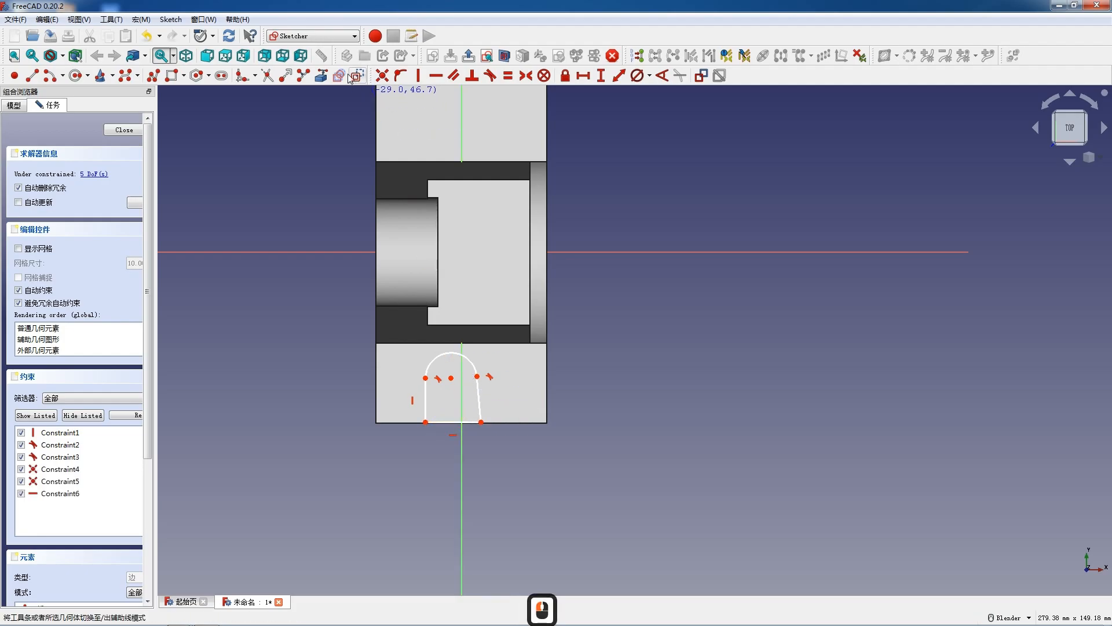
Step: Project the base's short outer edge as external geometry and constrain the U profile's slanted side to vertical
{"action": "key", "text": "Escape"}
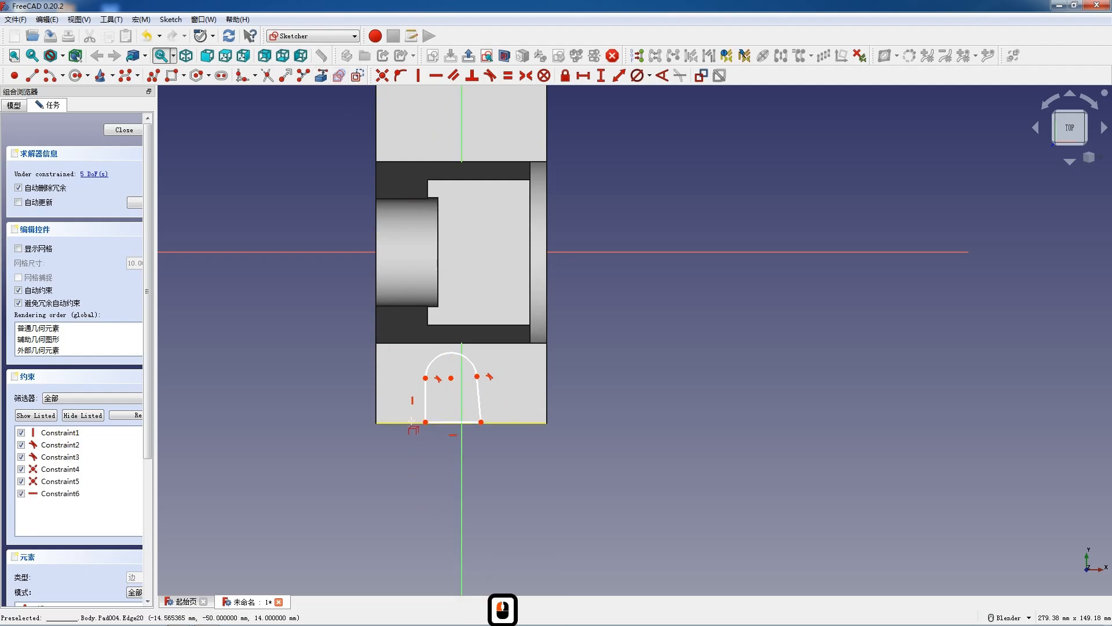
{"action": "key", "text": "Escape"}
{"action": "scroll", "coordinate": [465, 437], "scroll_direction": "up", "scroll_amount": 4}
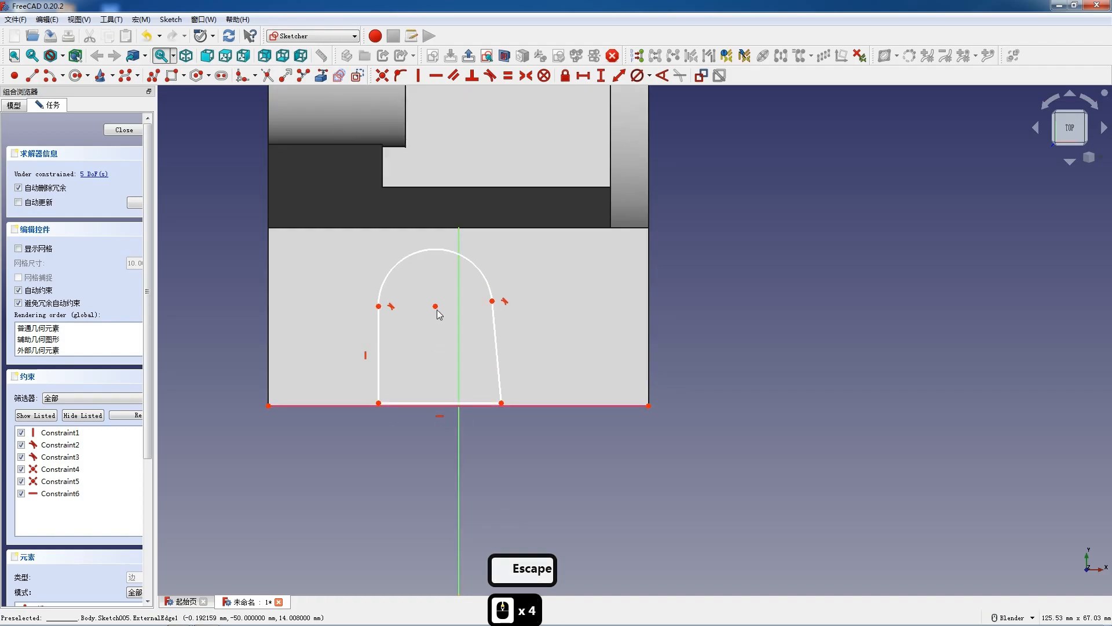
{"action": "left_click", "coordinate": [497, 357]}
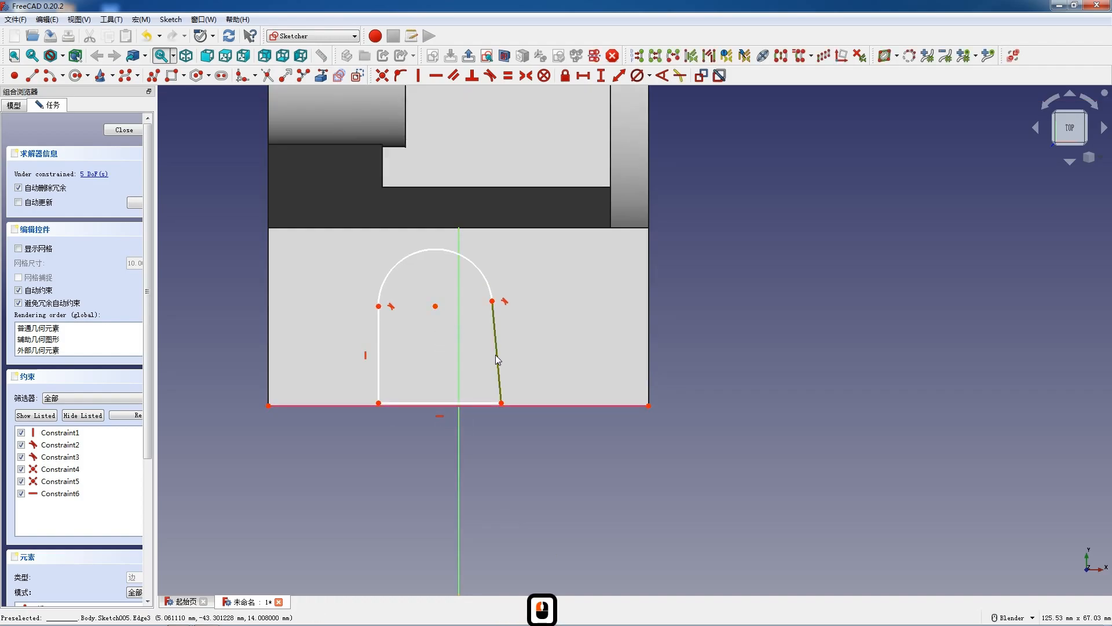
{"action": "key", "text": "v"}
Step: Make the U profile's two open-end corners symmetric about the vertical axis and constrain one corner onto the projected base edge
{"action": "left_click", "coordinate": [493, 403]}
{"action": "left_click", "coordinate": [378, 402]}
{"action": "left_click", "coordinate": [458, 378]}
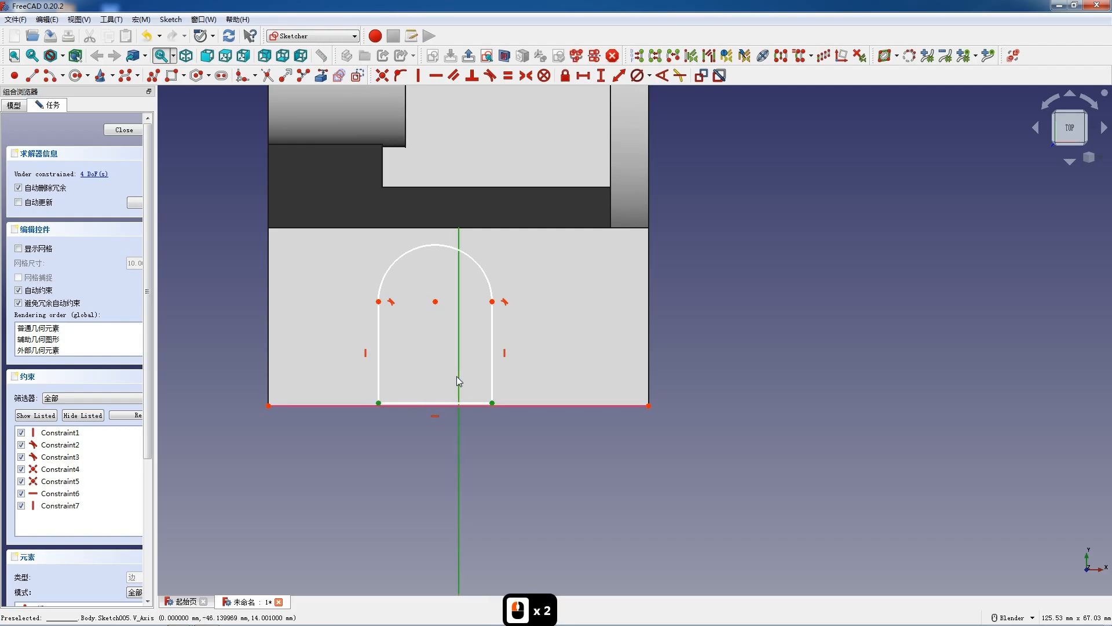
{"action": "key", "text": "s"}
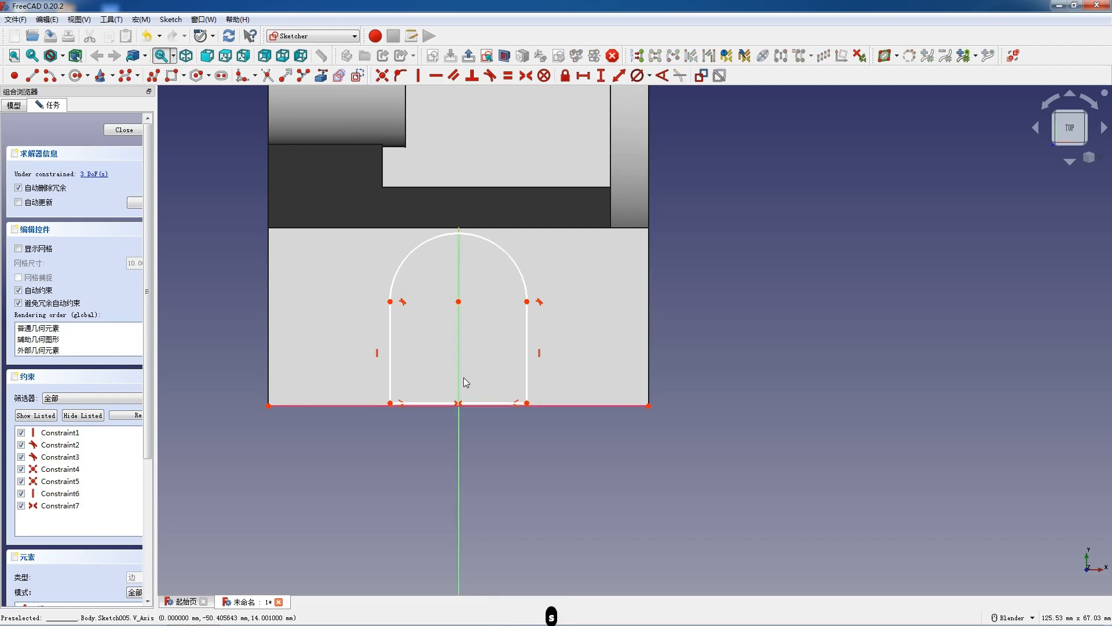
{"action": "left_click", "coordinate": [378, 410]}
{"action": "left_click", "coordinate": [377, 411]}
{"action": "left_click", "coordinate": [391, 409]}
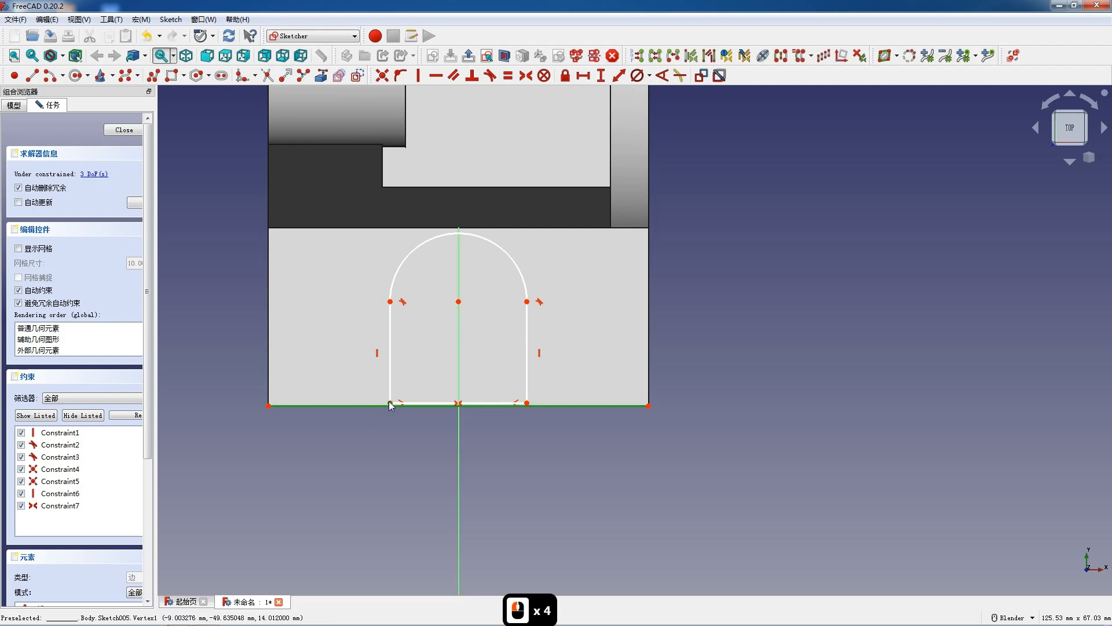
{"action": "key", "text": "o"}
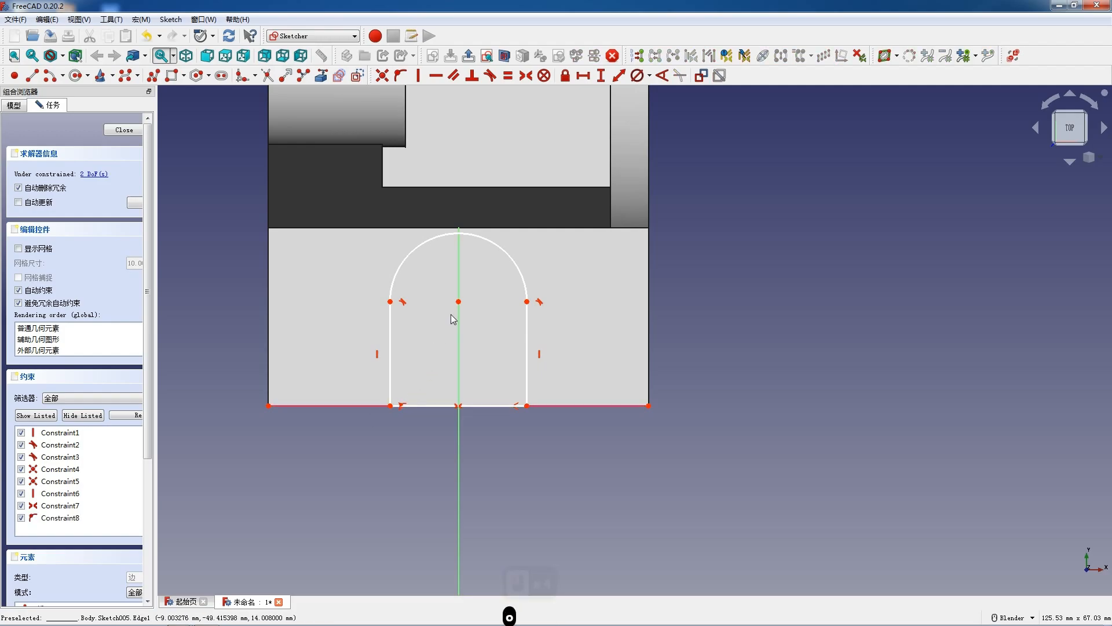
Step: Set the U profile's arc diameter to 16 mm and shift the arc slightly along the vertical axis
{"action": "left_click", "coordinate": [422, 245]}
{"action": "left_click", "coordinate": [638, 77]}
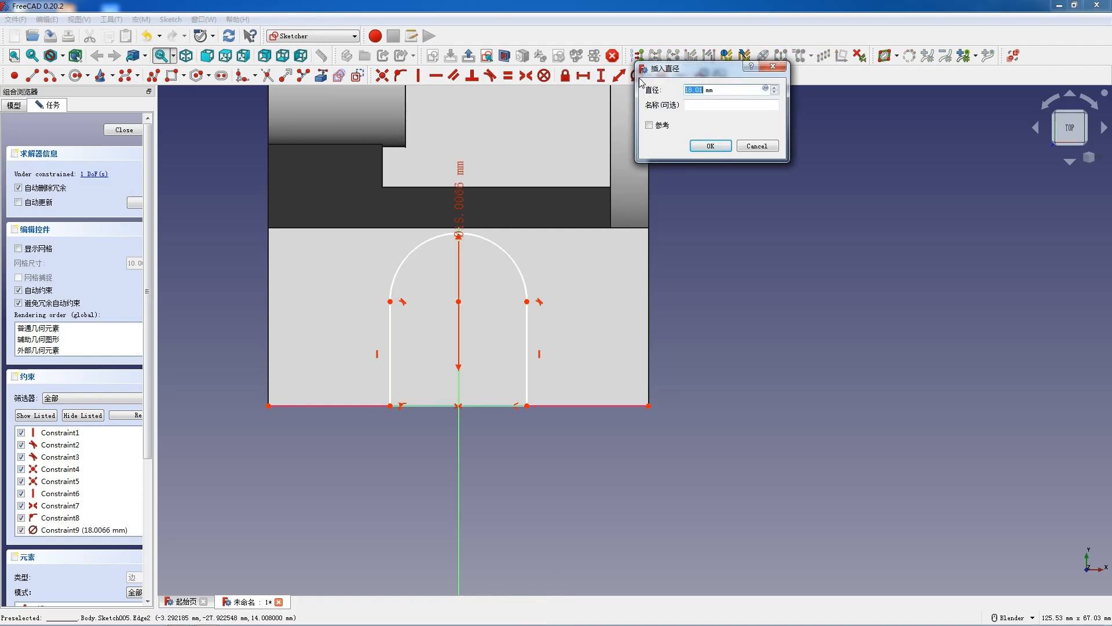
{"action": "key", "text": "Return"}
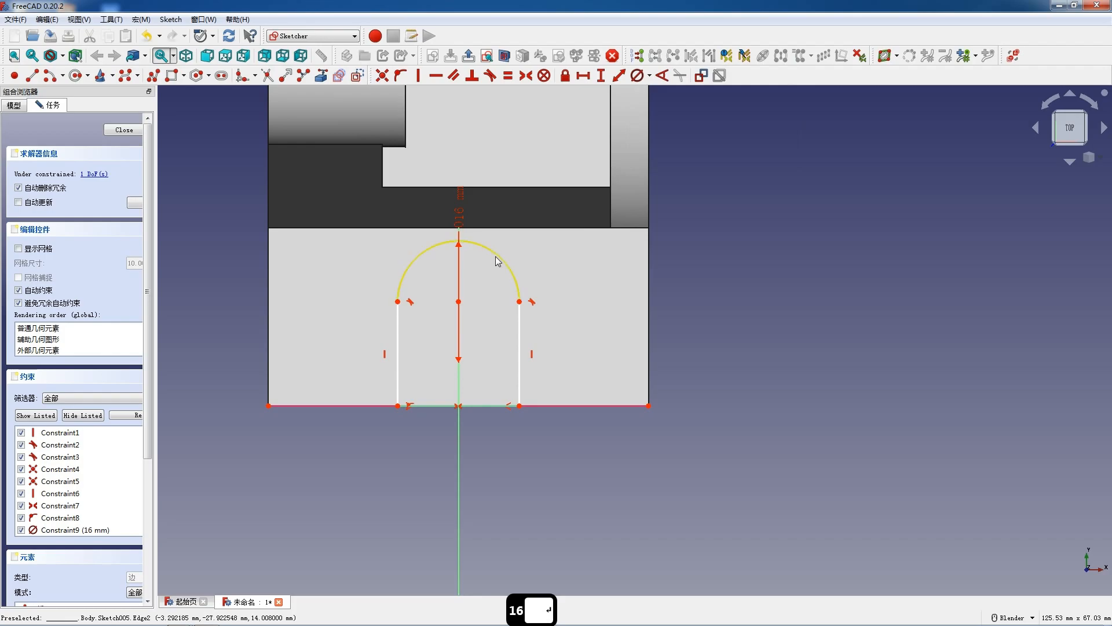
{"action": "left_click_drag", "start_coordinate": [497, 255], "coordinate": [491, 255]}
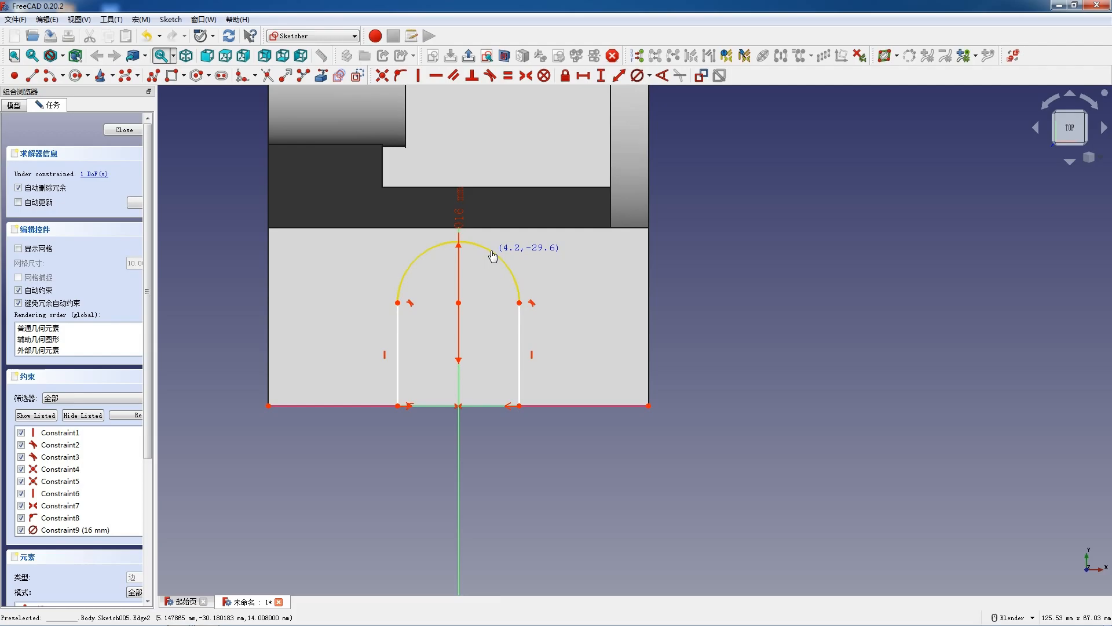
{"action": "left_click_drag", "start_coordinate": [493, 257], "coordinate": [494, 258]}
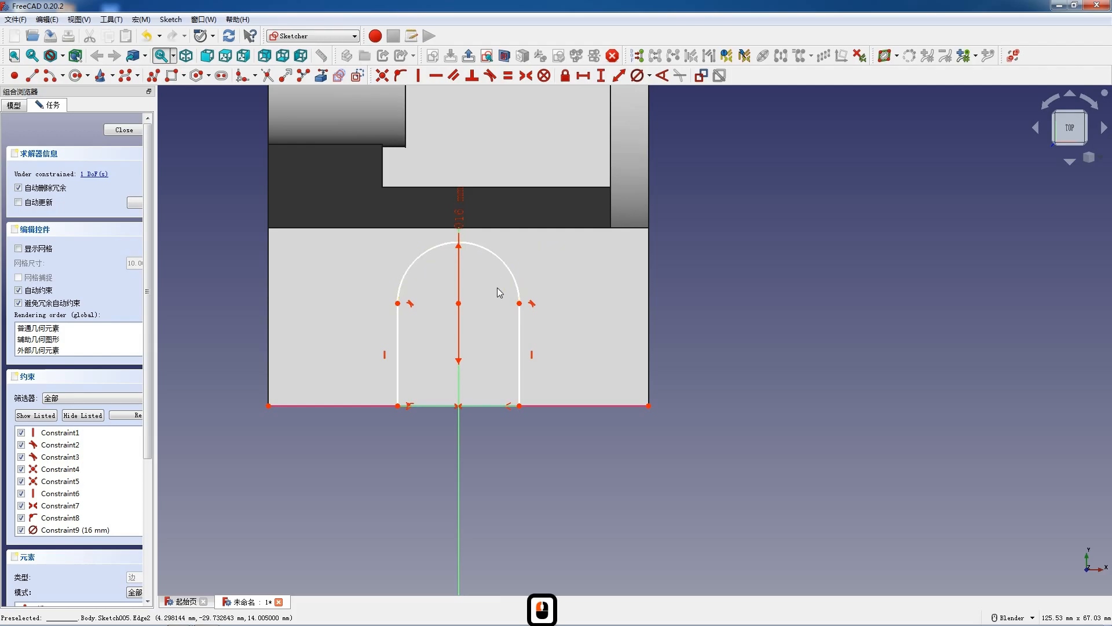
Step: Switch the display to wireframe and set the vertical distance from the sketch origin to the arc's centre to 38 mm
{"action": "scroll", "coordinate": [457, 309], "scroll_direction": "down", "scroll_amount": 5}
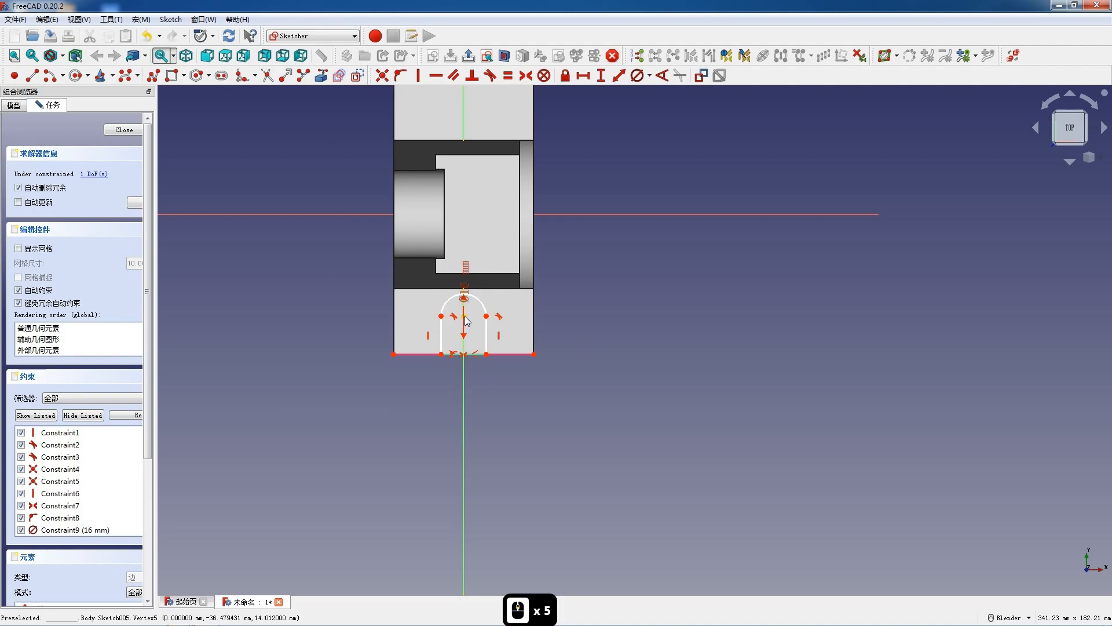
{"action": "left_click", "coordinate": [63, 56]}
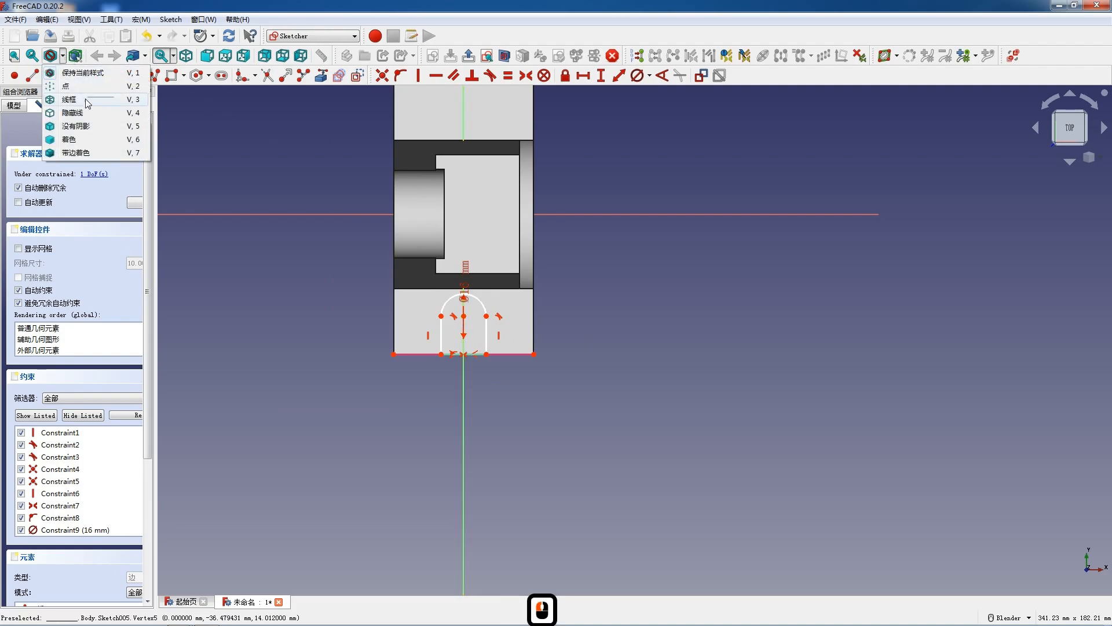
{"action": "left_click", "coordinate": [87, 98]}
{"action": "left_click", "coordinate": [464, 317]}
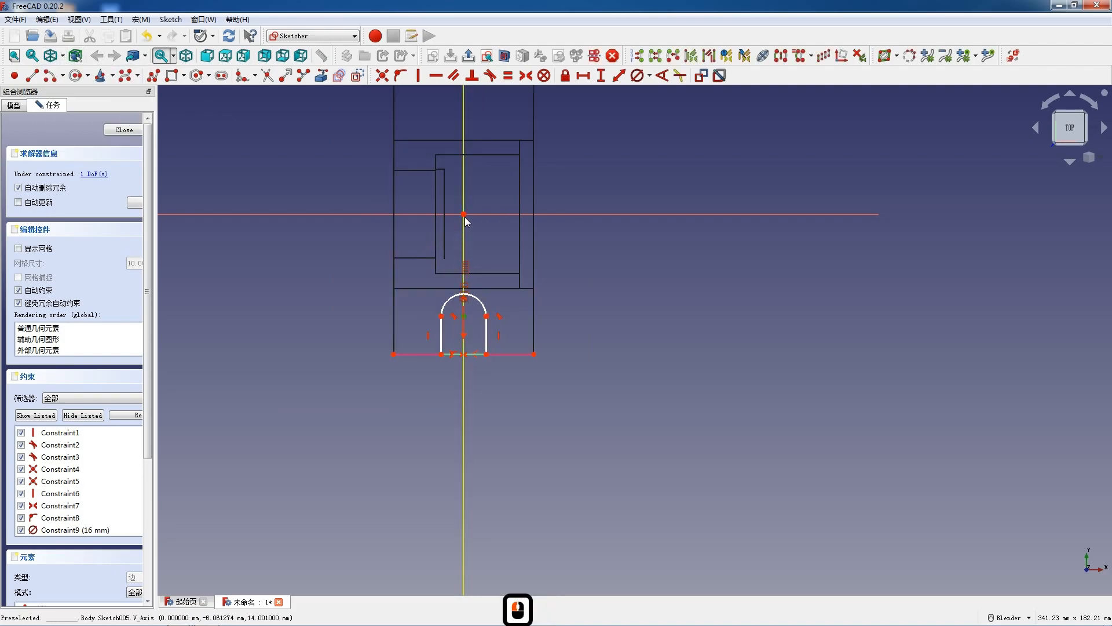
{"action": "left_click", "coordinate": [465, 215]}
{"action": "key", "text": "i"}
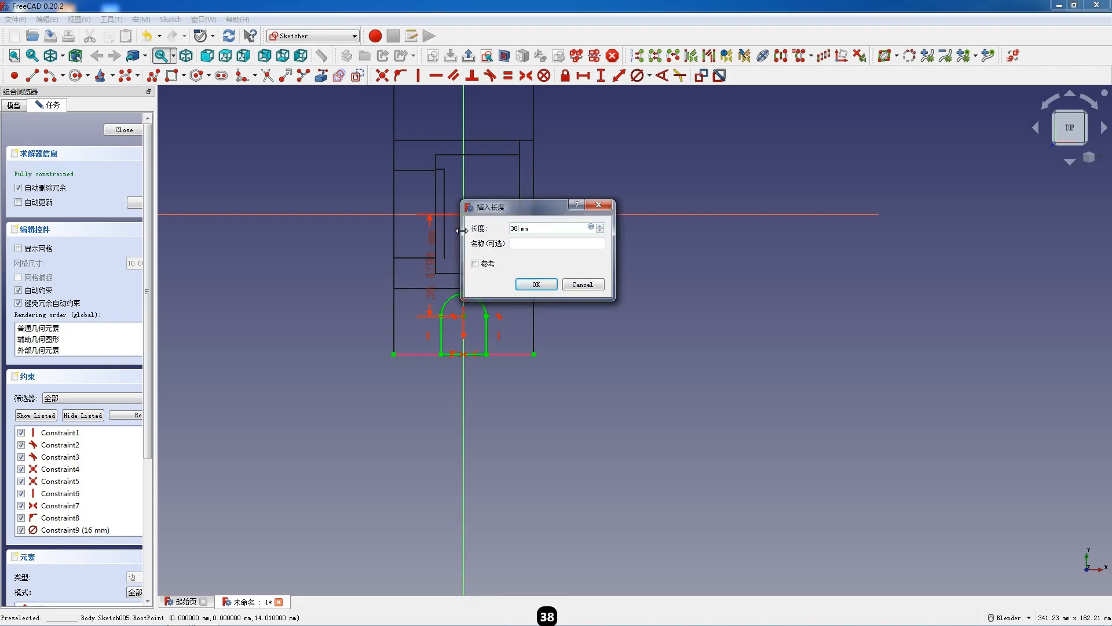
{"action": "type", "text": "38"}
{"action": "key", "text": "Return"}
{"action": "scroll", "coordinate": [503, 321], "scroll_direction": "up", "scroll_amount": 3}
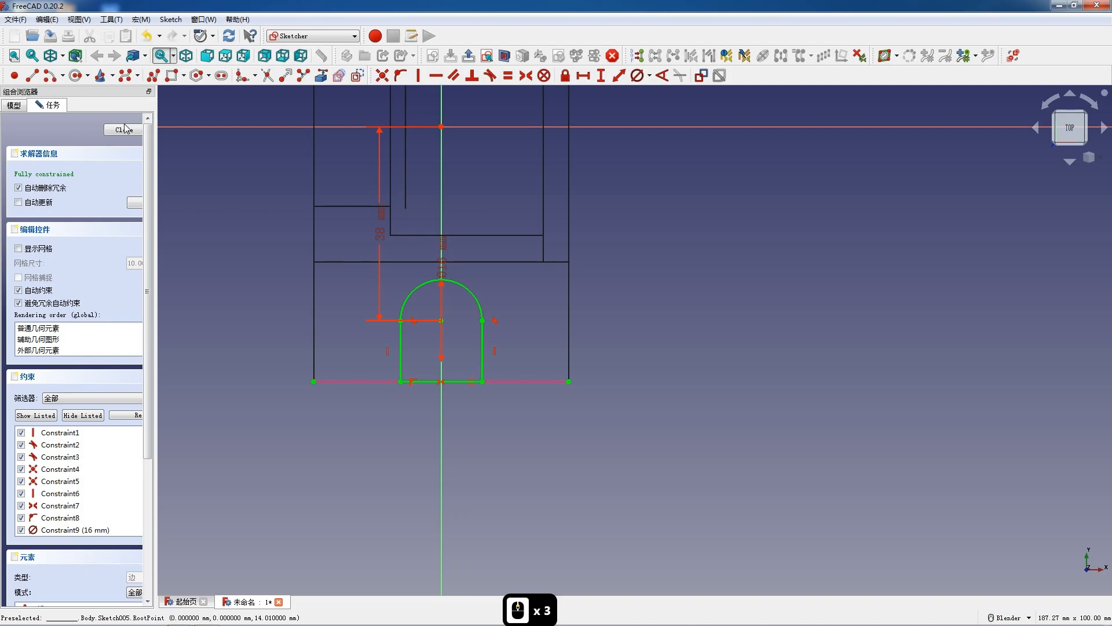
Step: Restore the as-is display style, move the vertical distance and arc diameter labels clear of the U profile, and close the sketch
{"action": "left_click", "coordinate": [61, 56]}
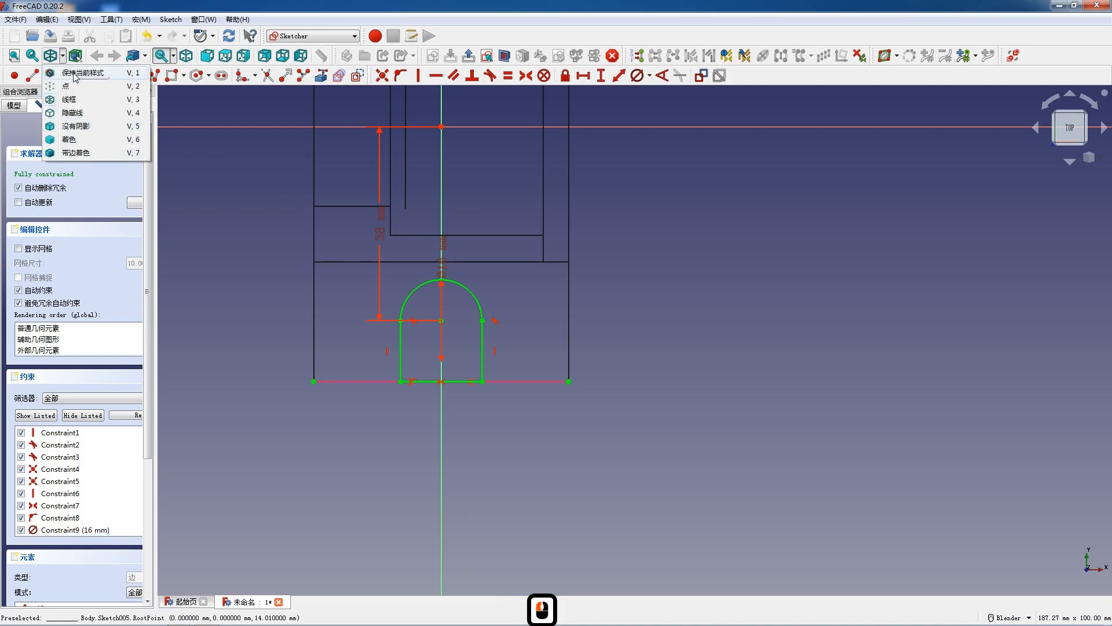
{"action": "left_click", "coordinate": [76, 76]}
{"action": "left_click_drag", "start_coordinate": [381, 231], "coordinate": [357, 236]}
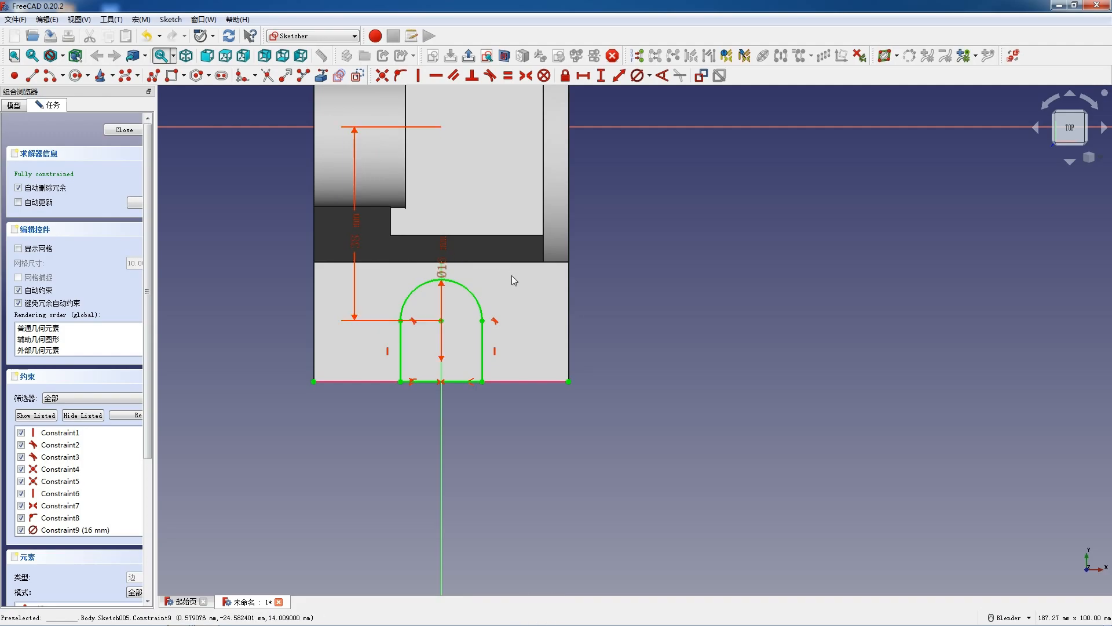
{"action": "scroll", "coordinate": [512, 276], "scroll_direction": "up", "scroll_amount": 2}
{"action": "left_click_drag", "start_coordinate": [411, 262], "coordinate": [485, 294]}
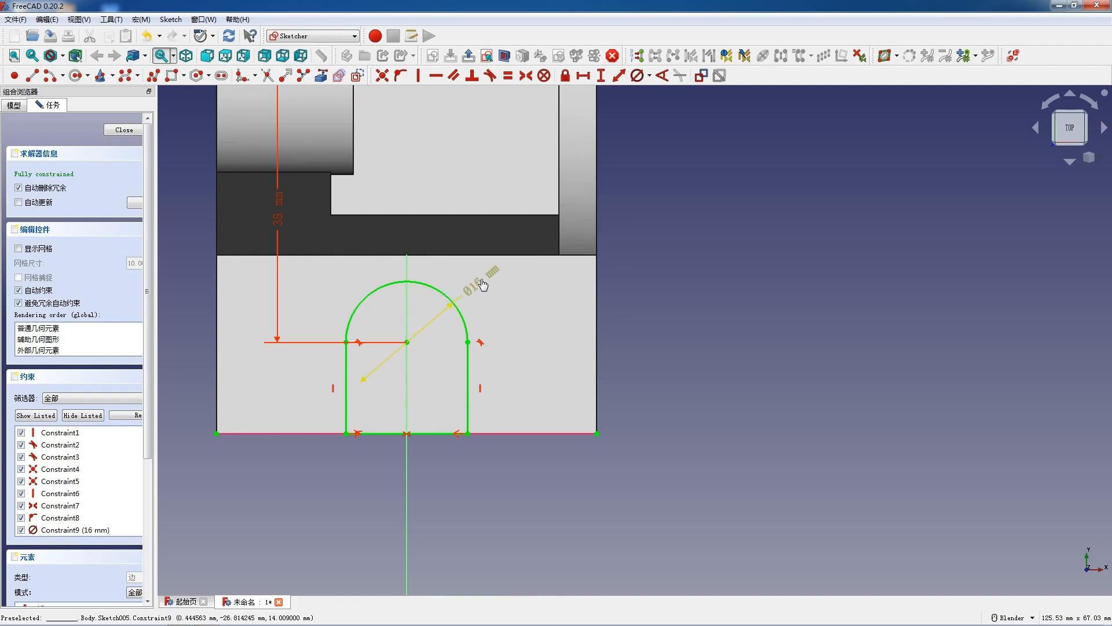
{"action": "left_click", "coordinate": [488, 279]}
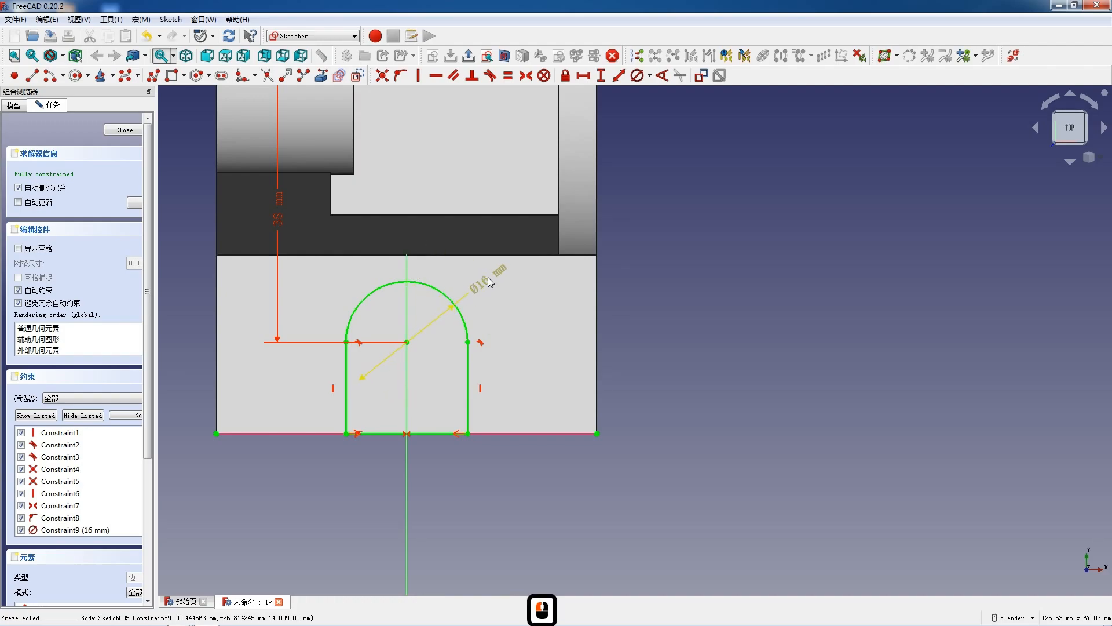
{"action": "scroll", "coordinate": [475, 307], "scroll_direction": "down", "scroll_amount": 2}
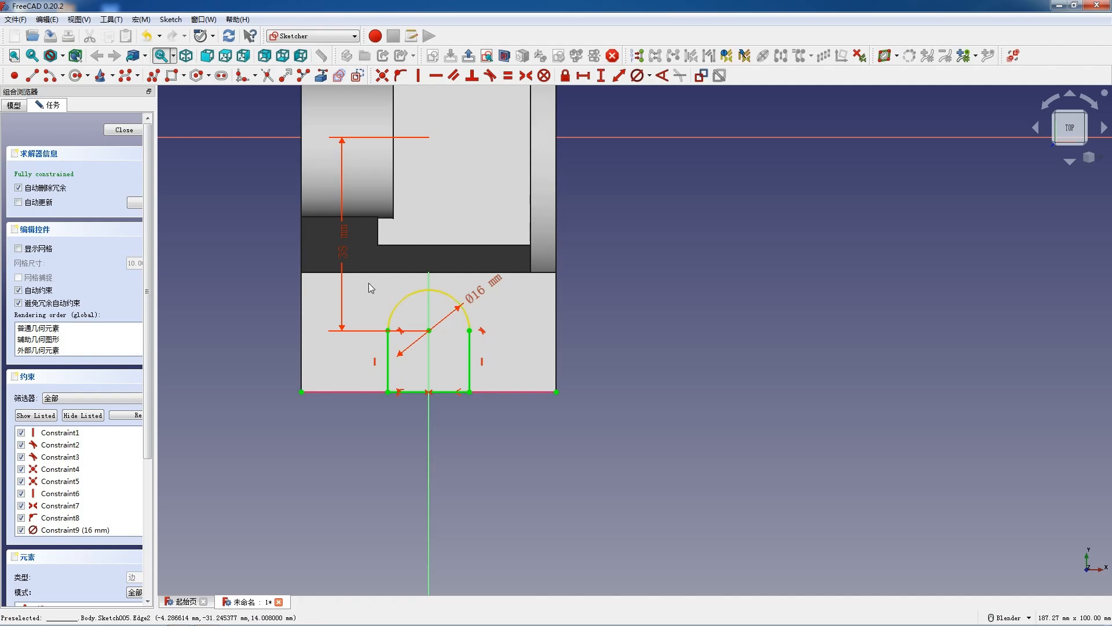
{"action": "left_click", "coordinate": [124, 130]}
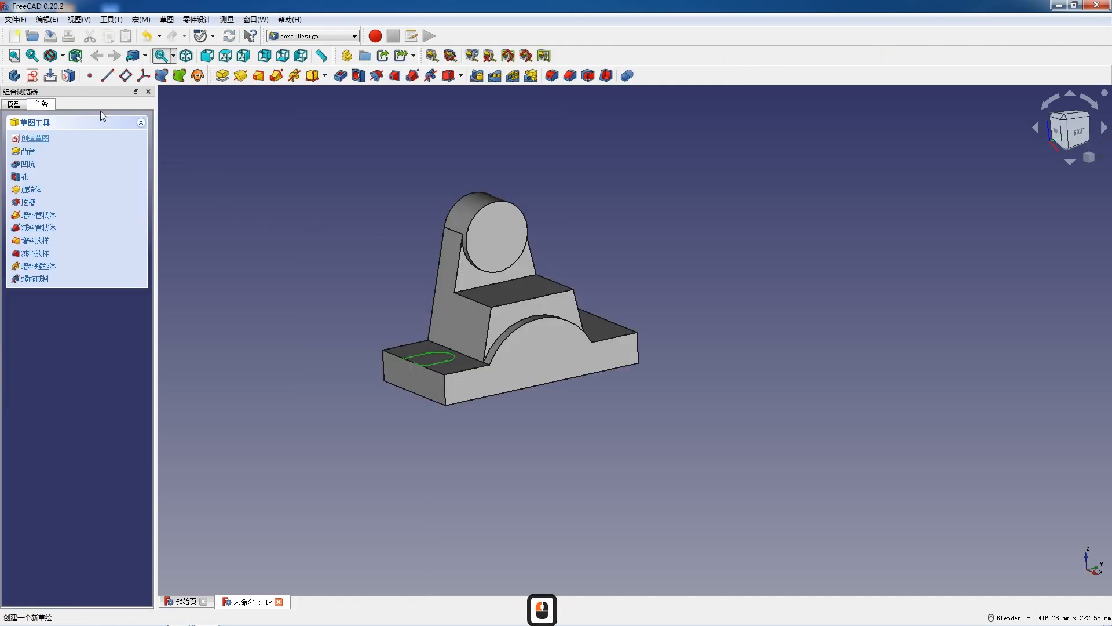
Step: Pocket the U profile through all of the base to cut the open slot
{"action": "left_click", "coordinate": [340, 75]}
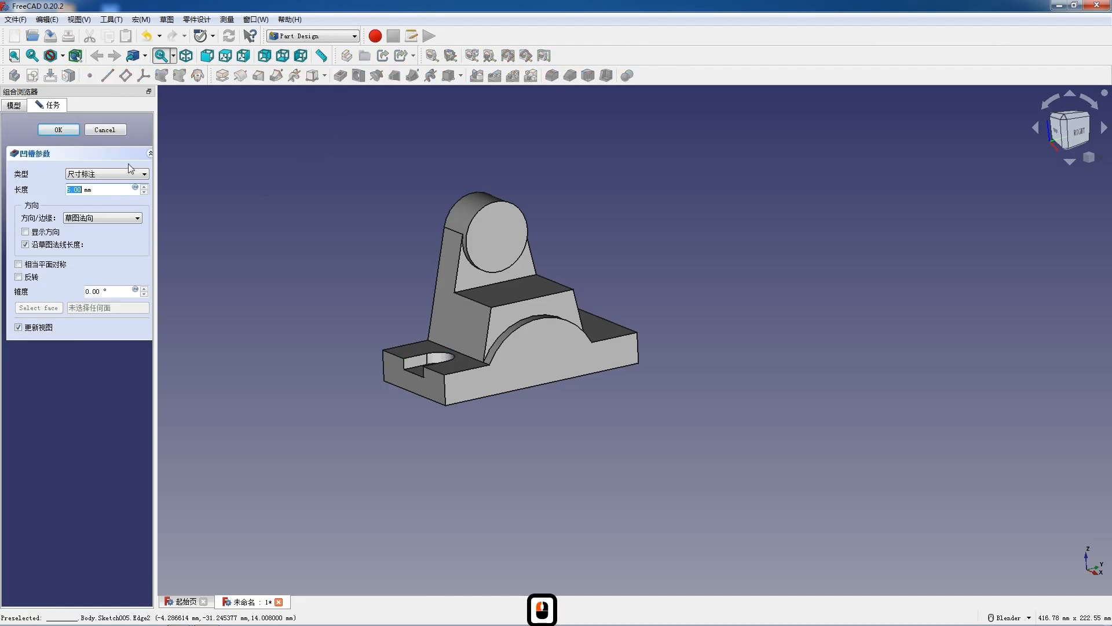
{"action": "left_click", "coordinate": [97, 173]}
{"action": "left_click", "coordinate": [102, 190]}
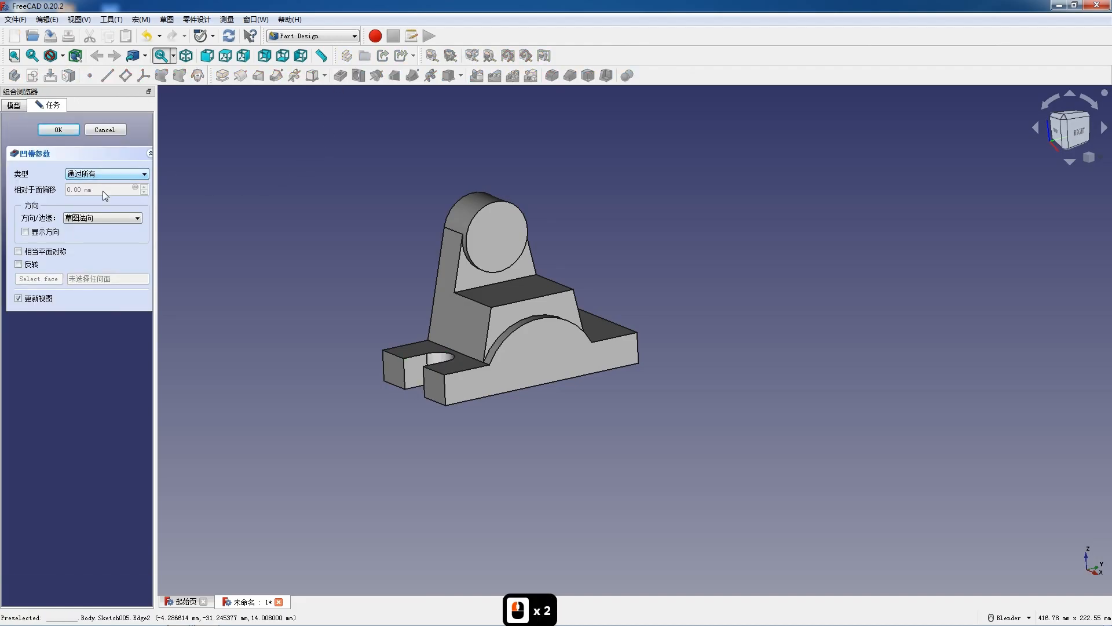
{"action": "left_click", "coordinate": [59, 130]}
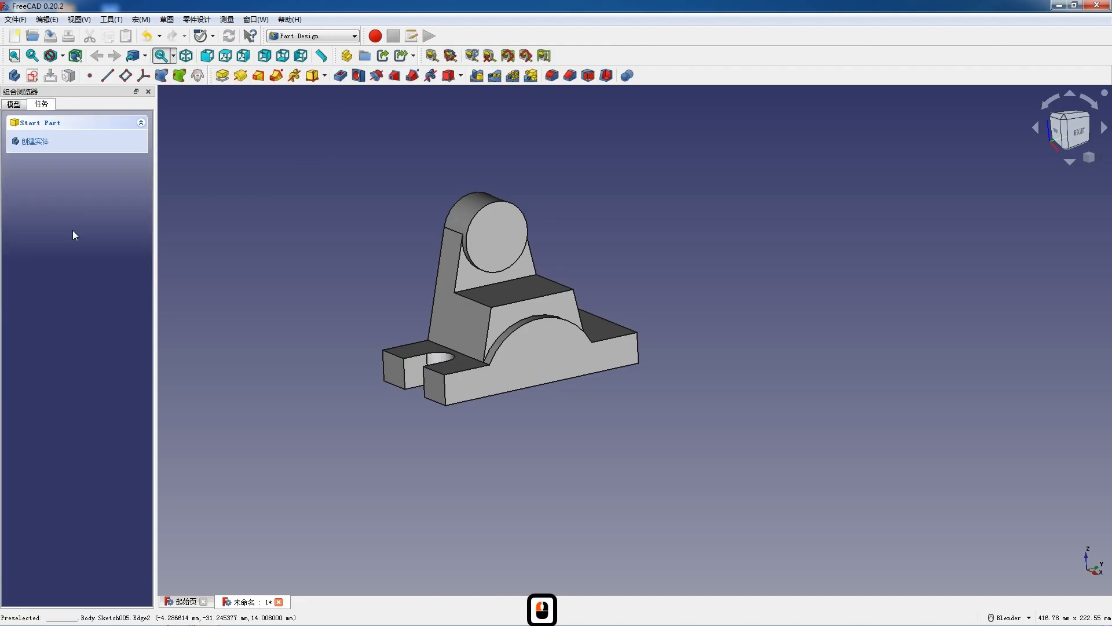
Step: Polar-pattern the slot pocket about the sketch's normal axis with 2 occurrences over 360° to cut the opposite slot
{"action": "left_click", "coordinate": [61, 239]}
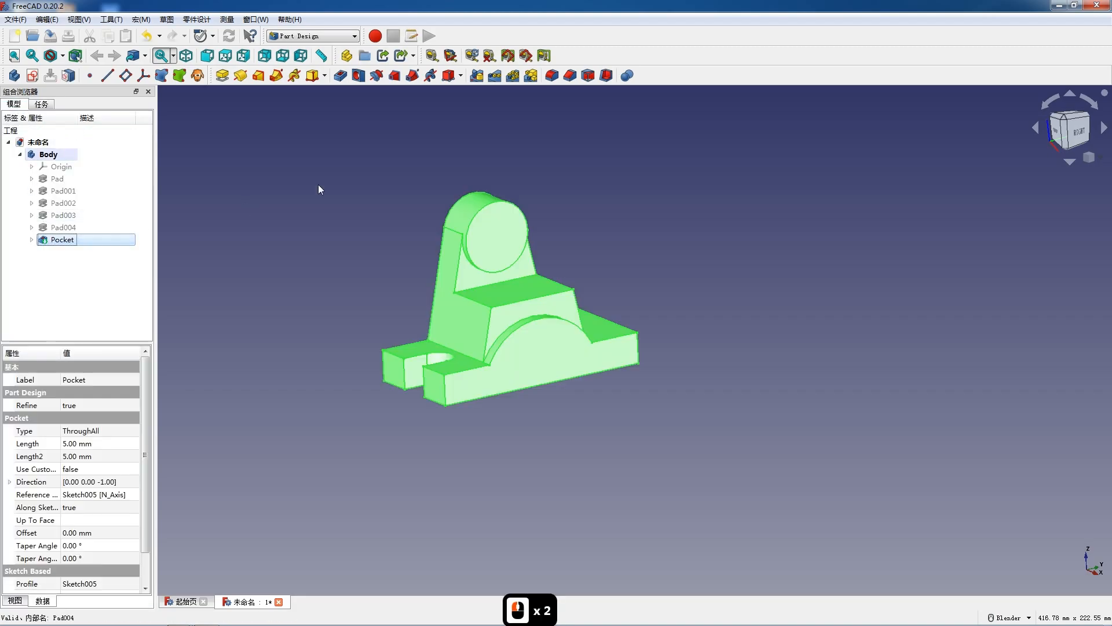
{"action": "left_click", "coordinate": [512, 75]}
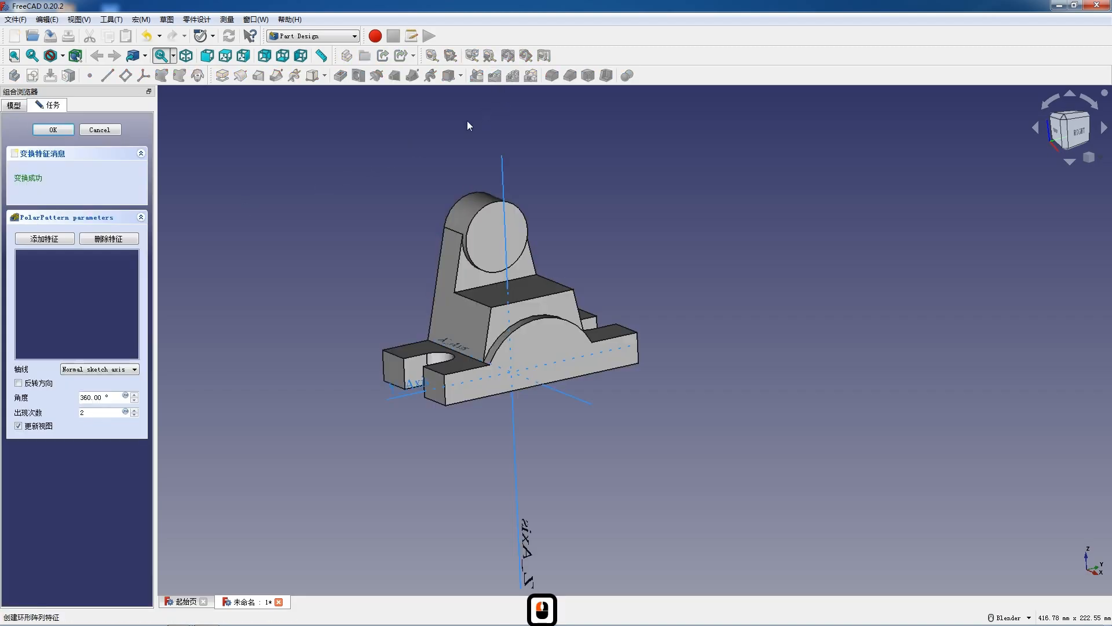
{"action": "left_click", "coordinate": [59, 130]}
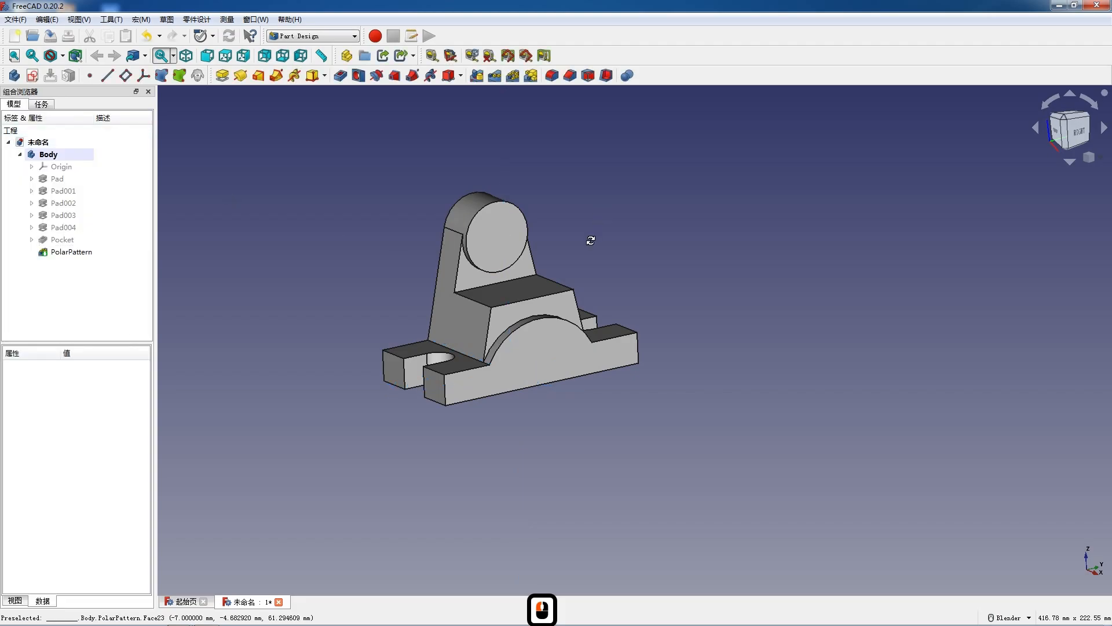
Step: Start a sketch on the half-cylinder's flat end face and draw a circle about 43 mm in diameter centred on the origin
{"action": "middle_click_drag", "start_coordinate": [591, 241], "coordinate": [552, 298]}
{"action": "scroll", "coordinate": [615, 314], "scroll_direction": "up", "scroll_amount": 2}
{"action": "left_click", "coordinate": [559, 286]}
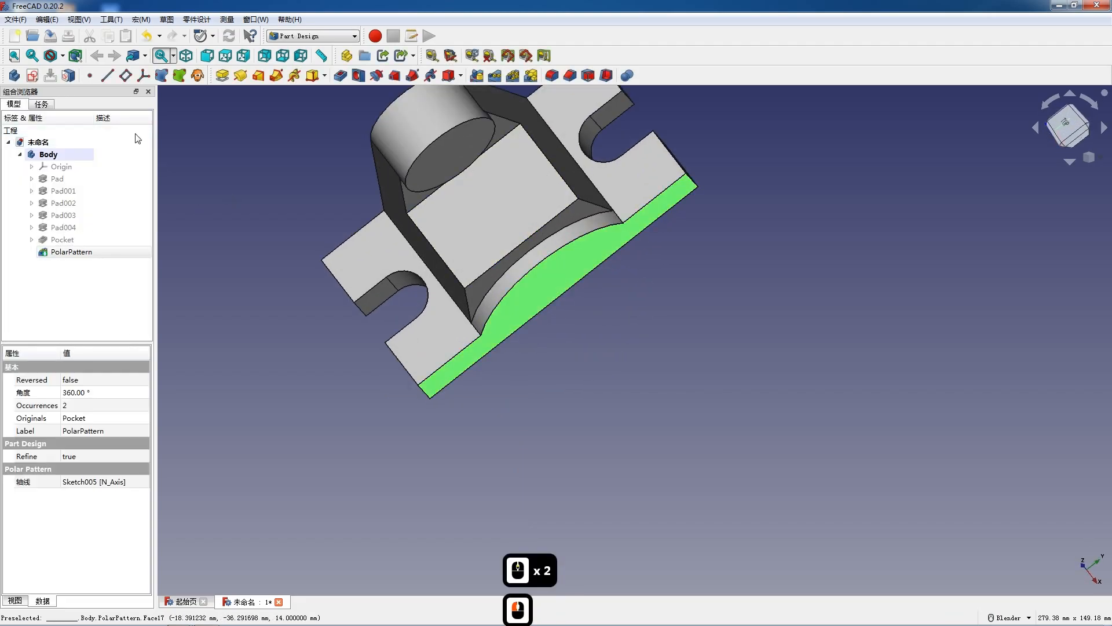
{"action": "left_click", "coordinate": [32, 76]}
{"action": "scroll", "coordinate": [547, 330], "scroll_direction": "up", "scroll_amount": 3}
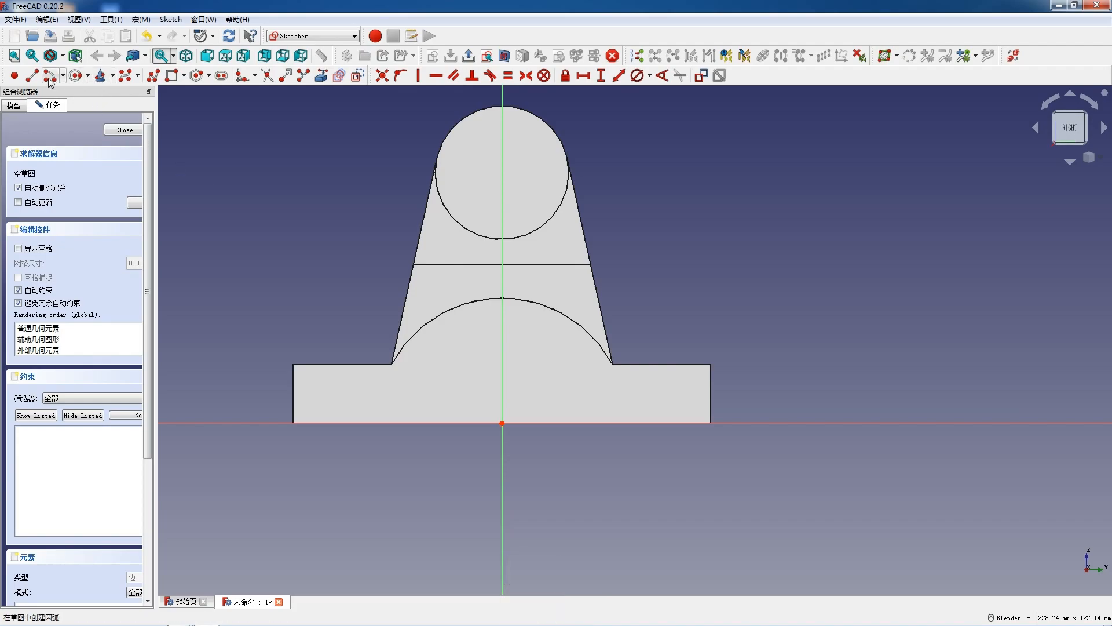
{"action": "left_click", "coordinate": [67, 75]}
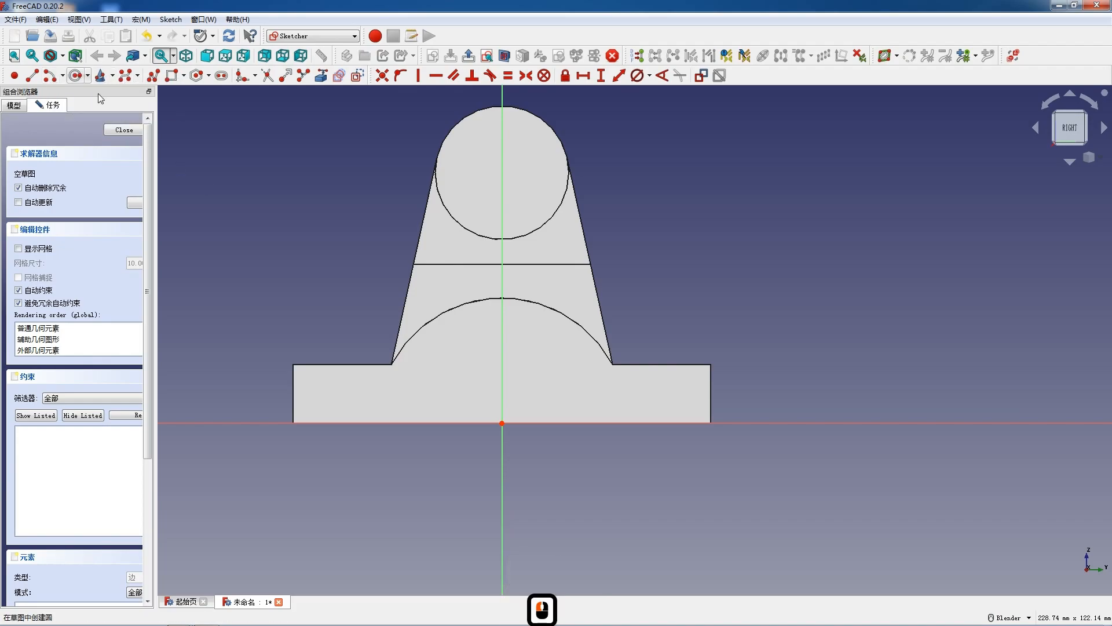
{"action": "left_click", "coordinate": [502, 423]}
{"action": "left_click", "coordinate": [587, 458]}
{"action": "key", "text": "Escape"}
Step: Set the origin-centred circle's diameter to 36 mm and close the sketch
{"action": "left_click", "coordinate": [587, 456]}
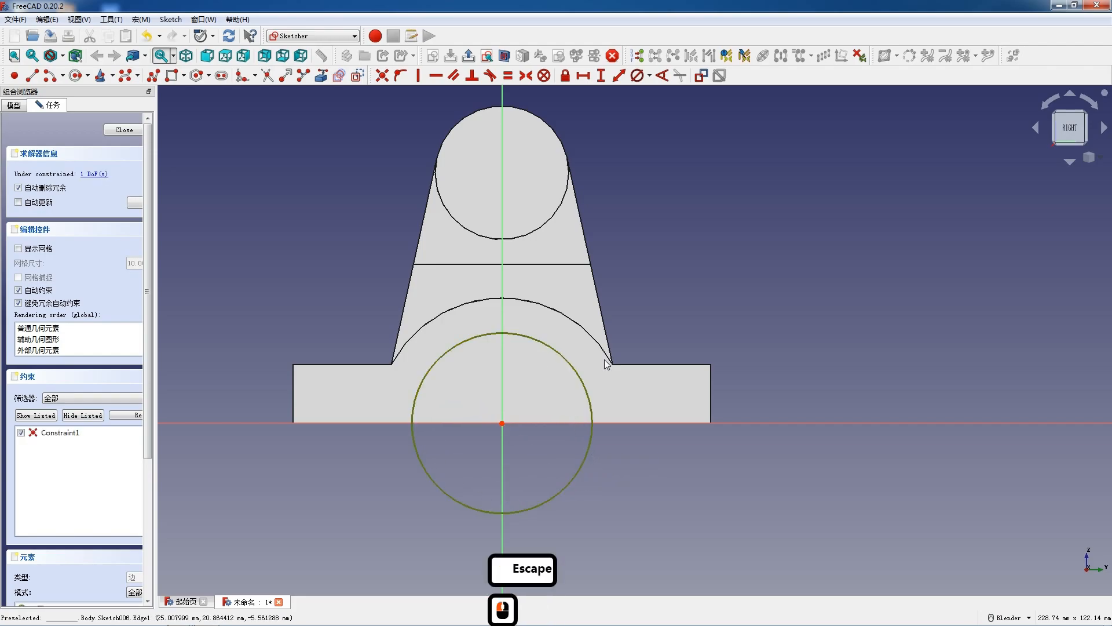
{"action": "left_click", "coordinate": [636, 77]}
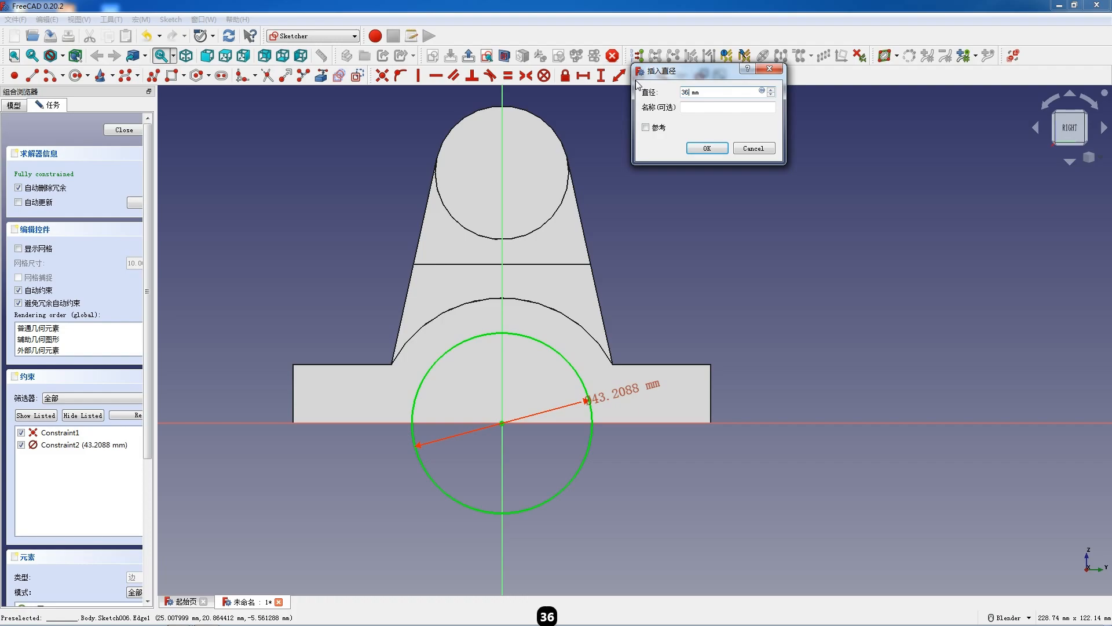
{"action": "key", "text": "Return"}
{"action": "left_click", "coordinate": [113, 130]}
Step: Pocket the 36 mm circle through all to cut the semicircular opening under the half-cylinder
{"action": "left_click", "coordinate": [341, 76]}
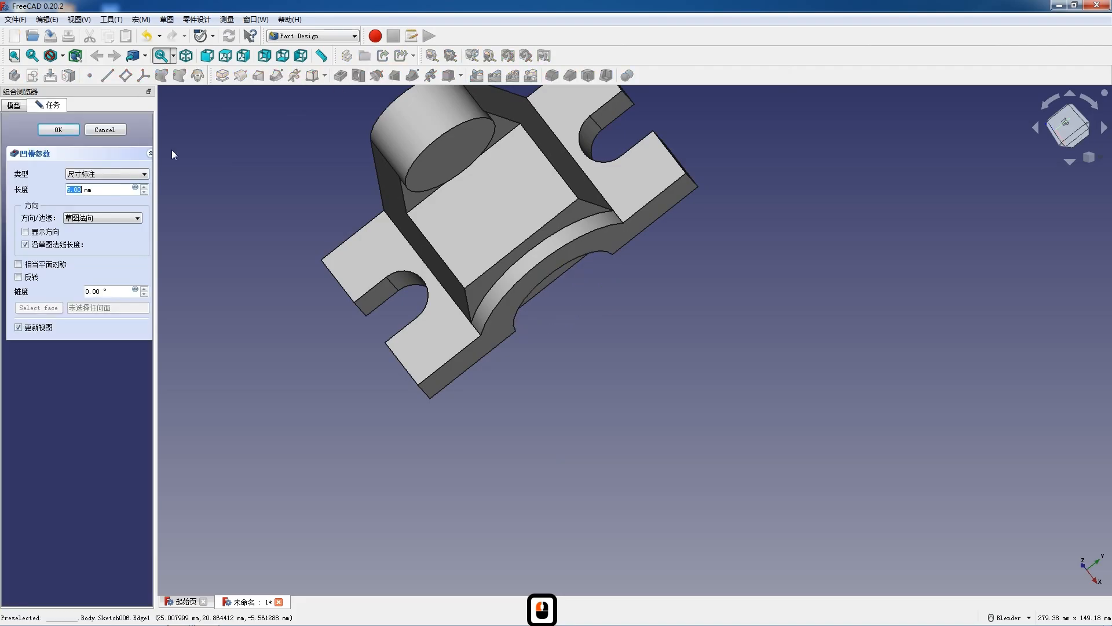
{"action": "left_click", "coordinate": [115, 173]}
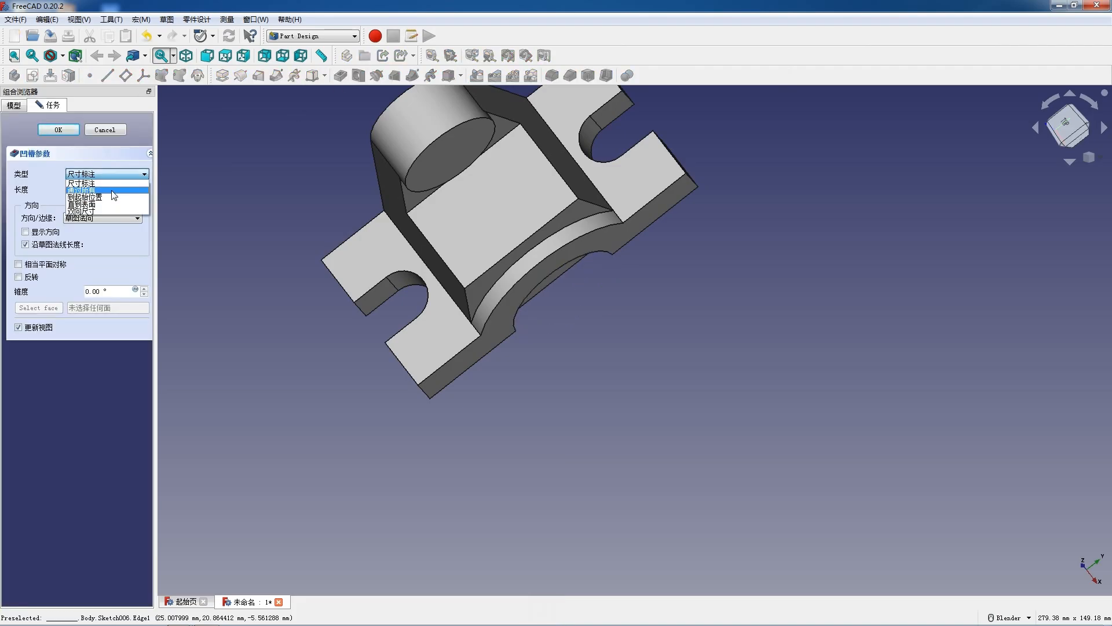
{"action": "left_click", "coordinate": [114, 191]}
{"action": "left_click", "coordinate": [65, 130]}
Step: Start a sketch on the round boss's end face and project its circular edge as external geometry
{"action": "middle_click_drag", "start_coordinate": [530, 378], "coordinate": [544, 288]}
{"action": "scroll", "coordinate": [545, 292], "scroll_direction": "down", "scroll_amount": 2}
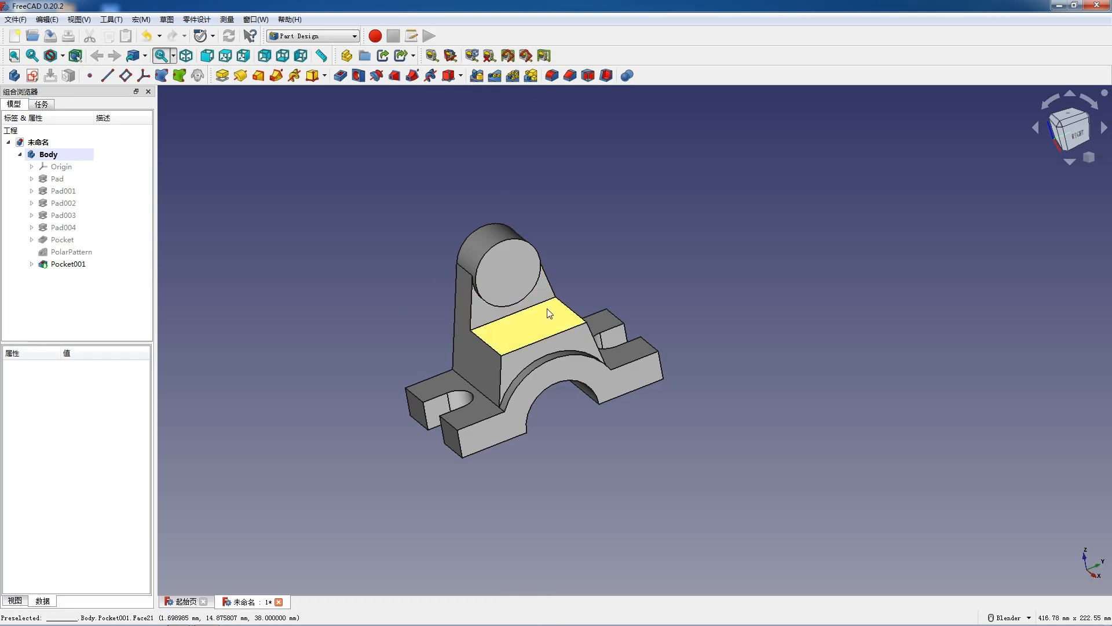
{"action": "scroll", "coordinate": [551, 309], "scroll_direction": "up", "scroll_amount": 2}
{"action": "left_click", "coordinate": [484, 273]}
{"action": "left_click", "coordinate": [33, 76]}
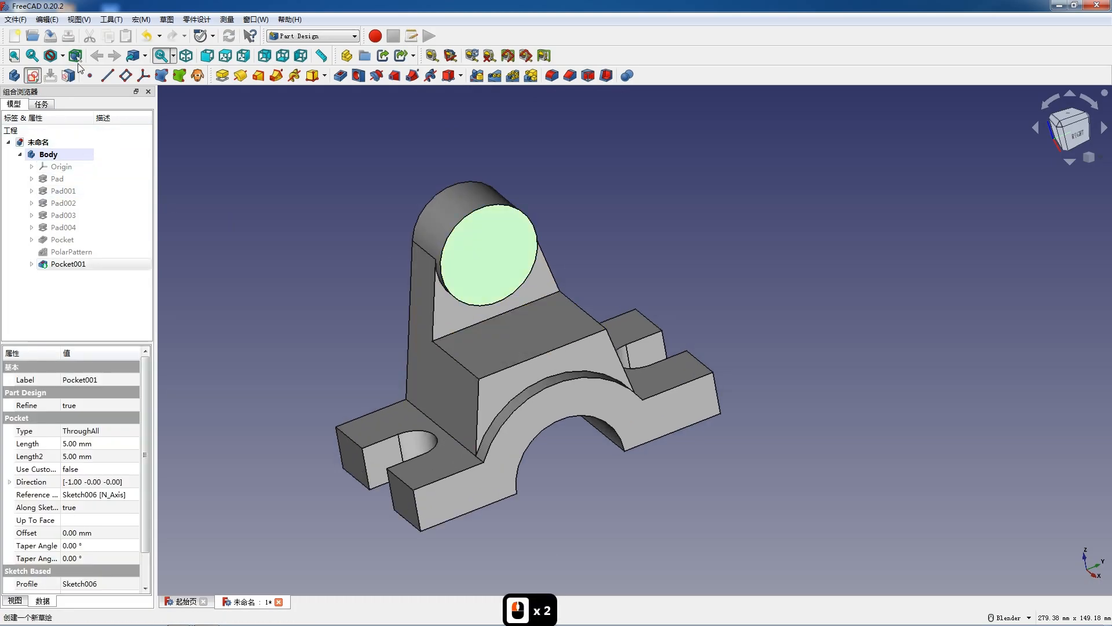
{"action": "left_click", "coordinate": [322, 75]}
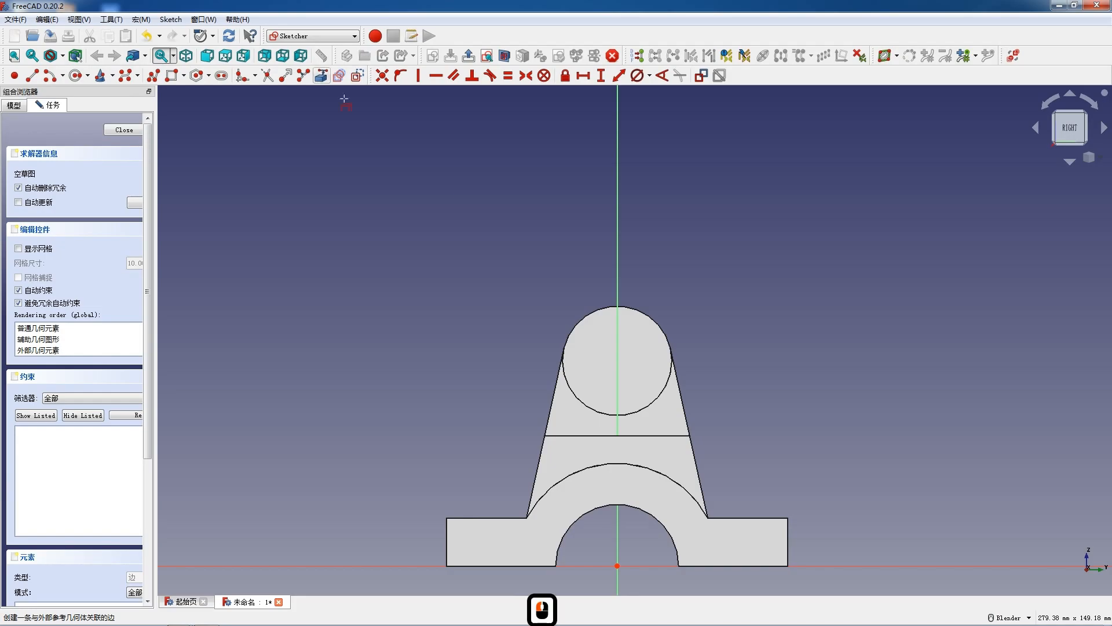
{"action": "left_click", "coordinate": [585, 319]}
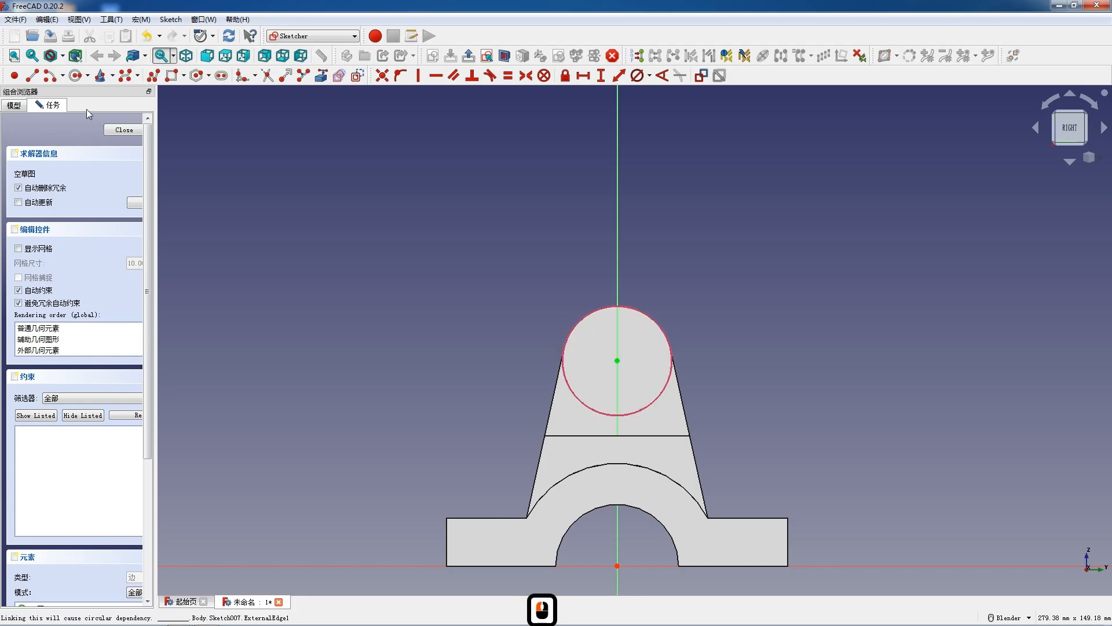
Step: Draw a circle concentric with the boss edge, set its diameter to 18 mm, and close the sketch
{"action": "left_click", "coordinate": [75, 75]}
{"action": "left_click", "coordinate": [618, 360]}
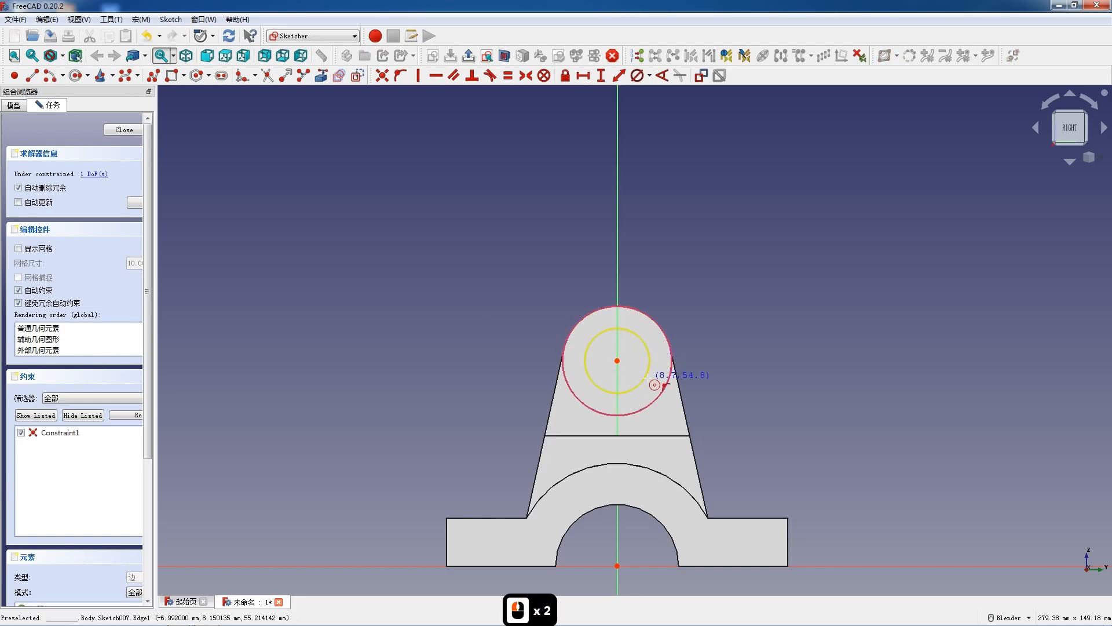
{"action": "left_click", "coordinate": [646, 376]}
{"action": "key", "text": "Escape"}
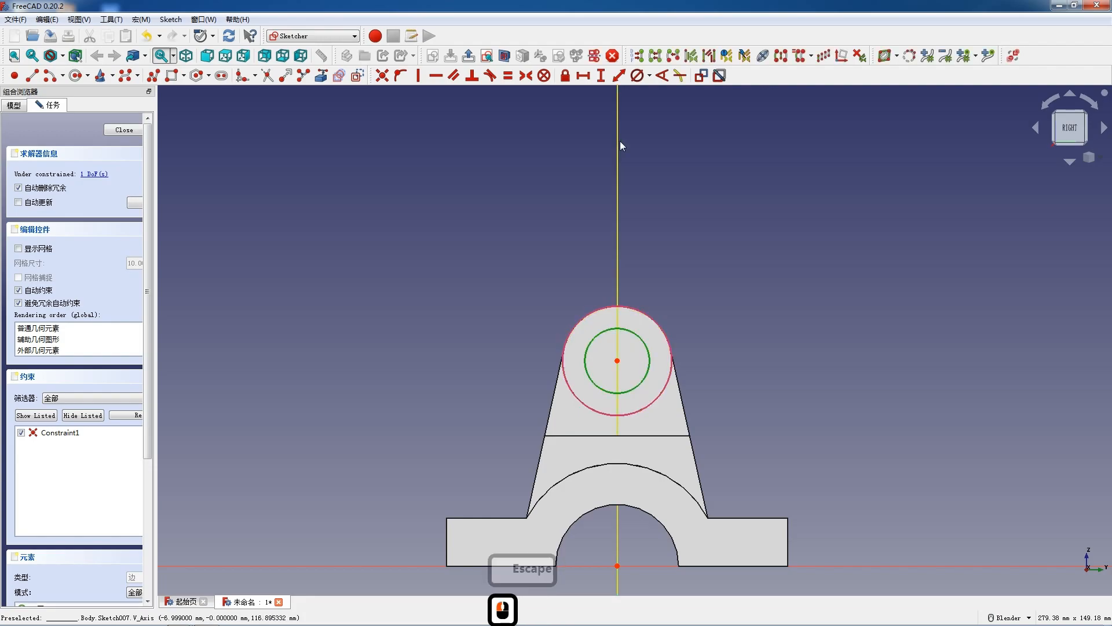
{"action": "left_click", "coordinate": [637, 75]}
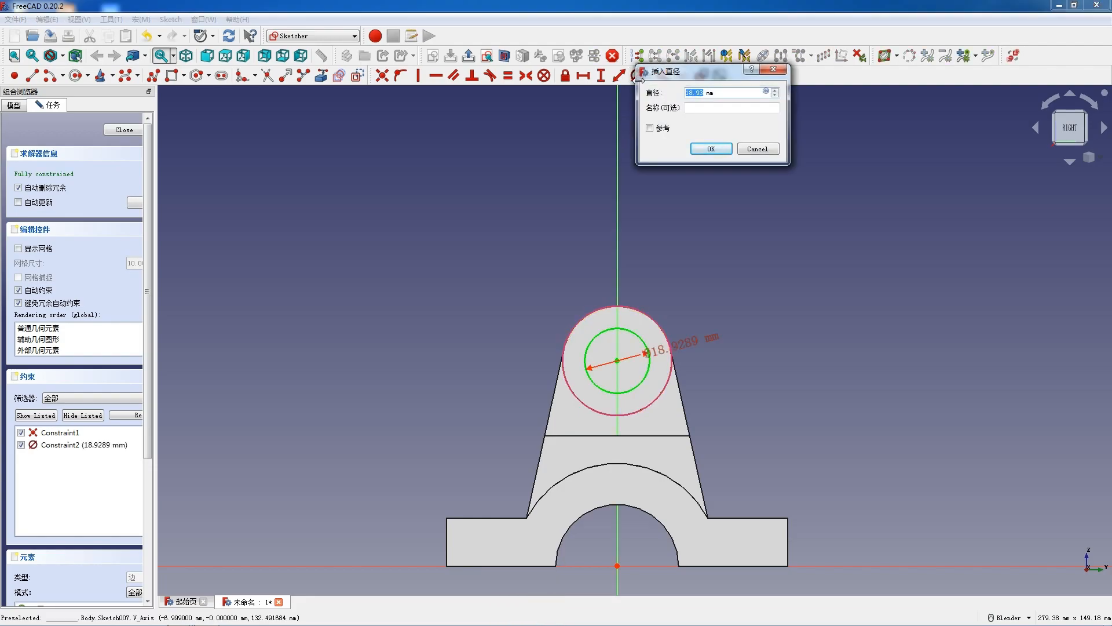
{"action": "key", "text": "Return"}
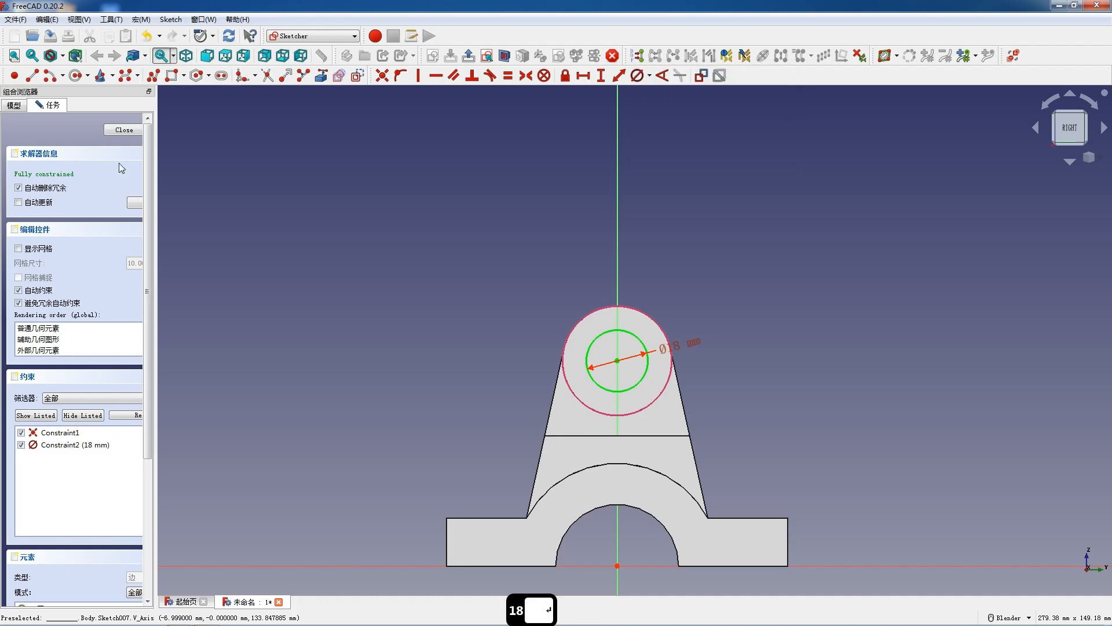
{"action": "left_click", "coordinate": [113, 132]}
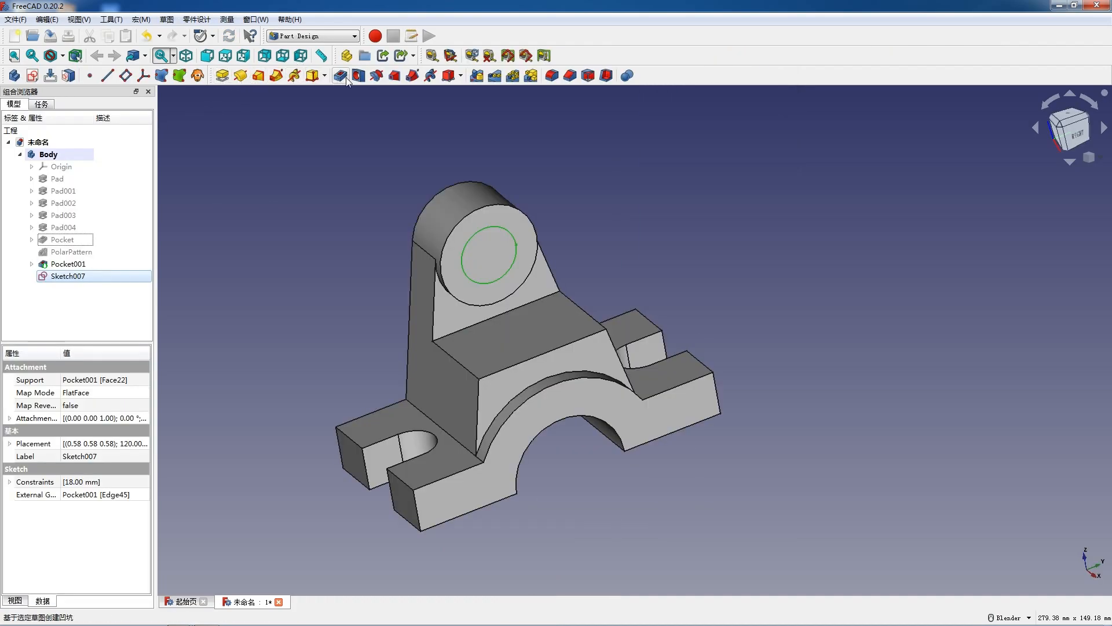
Step: Pocket the 18 mm circle through all to bore the boss and upright
{"action": "left_click", "coordinate": [107, 174]}
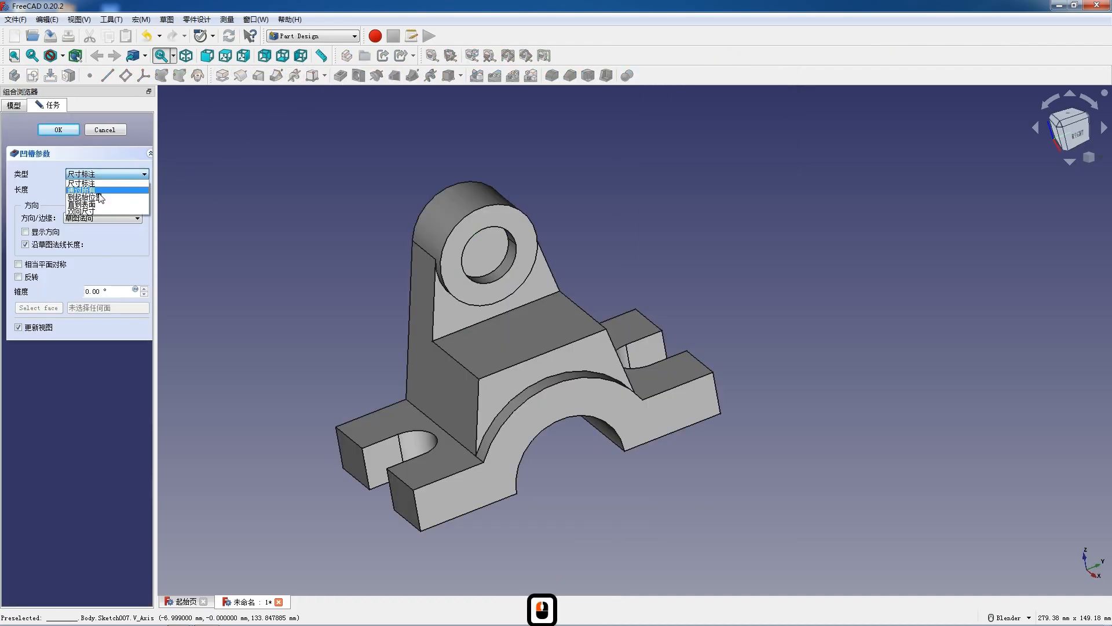
{"action": "left_click", "coordinate": [108, 185]}
{"action": "left_click", "coordinate": [58, 130]}
Step: Start a sketch on the trapezoidal block's top face and draw a circle about 7.3 mm in diameter, centred at about (4.7, 4.0)
{"action": "left_click", "coordinate": [526, 342]}
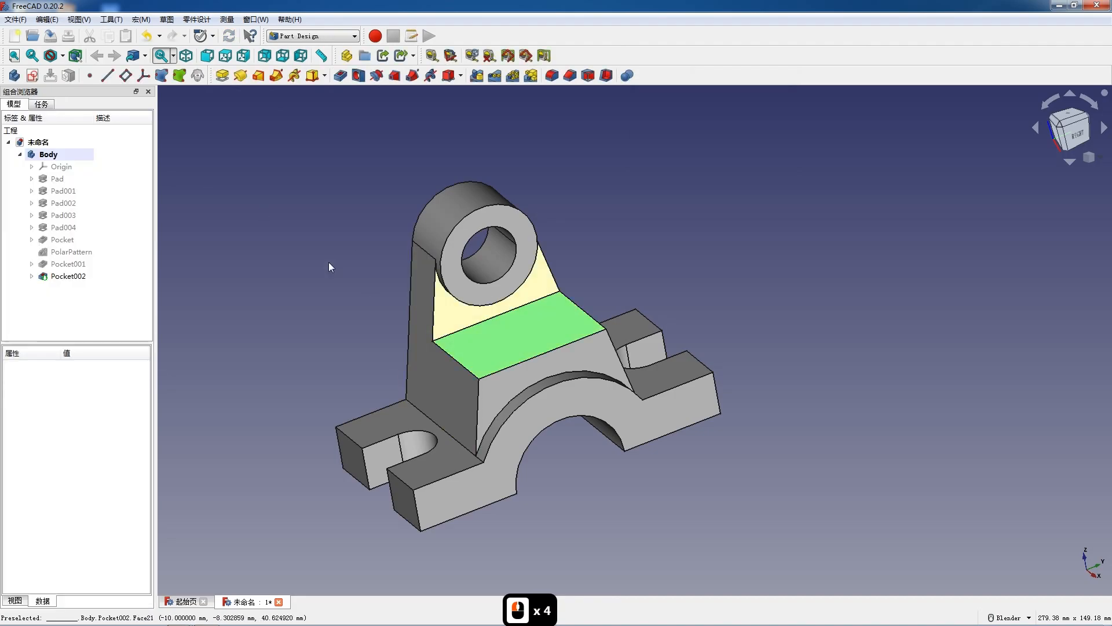
{"action": "left_click", "coordinate": [32, 75]}
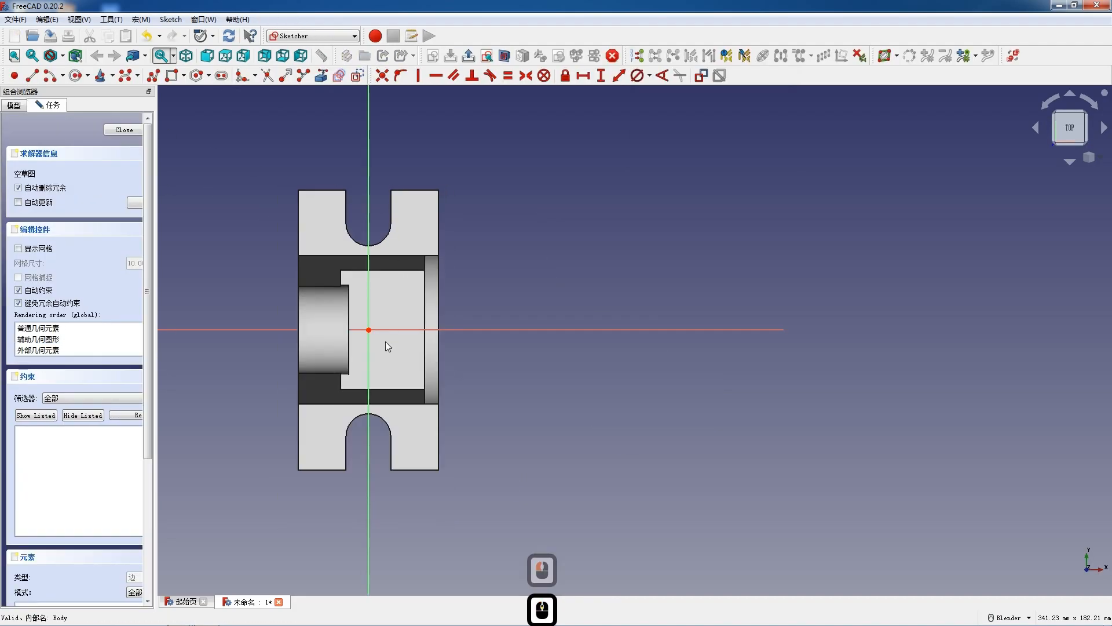
{"action": "scroll", "coordinate": [371, 351], "scroll_direction": "up", "scroll_amount": 3}
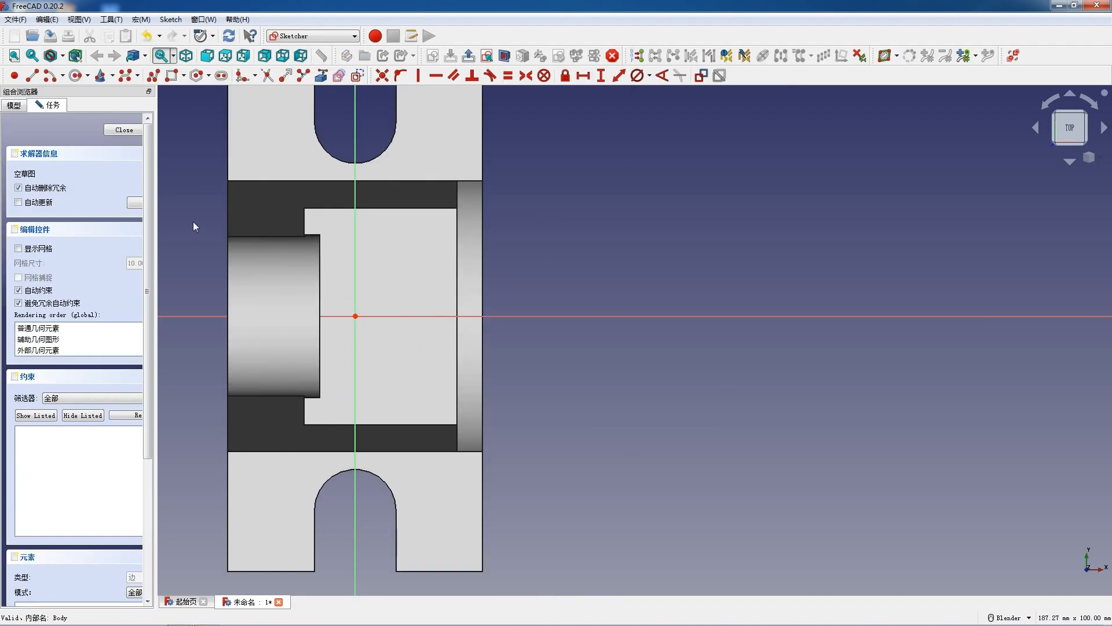
{"action": "left_click", "coordinate": [76, 76]}
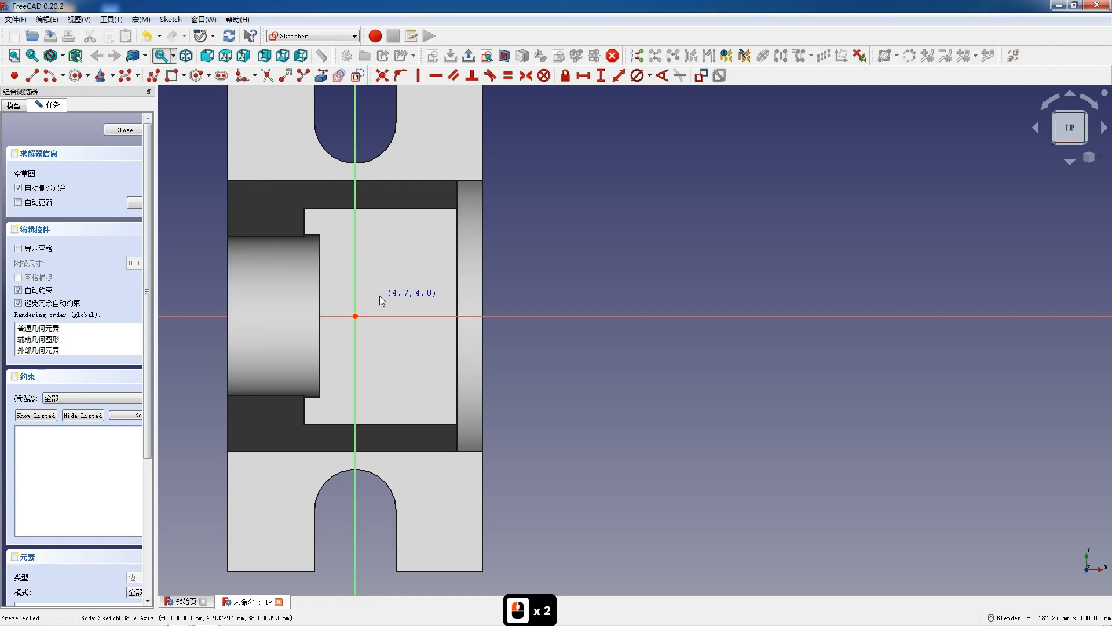
{"action": "left_click", "coordinate": [398, 305]}
{"action": "key", "text": "Escape"}
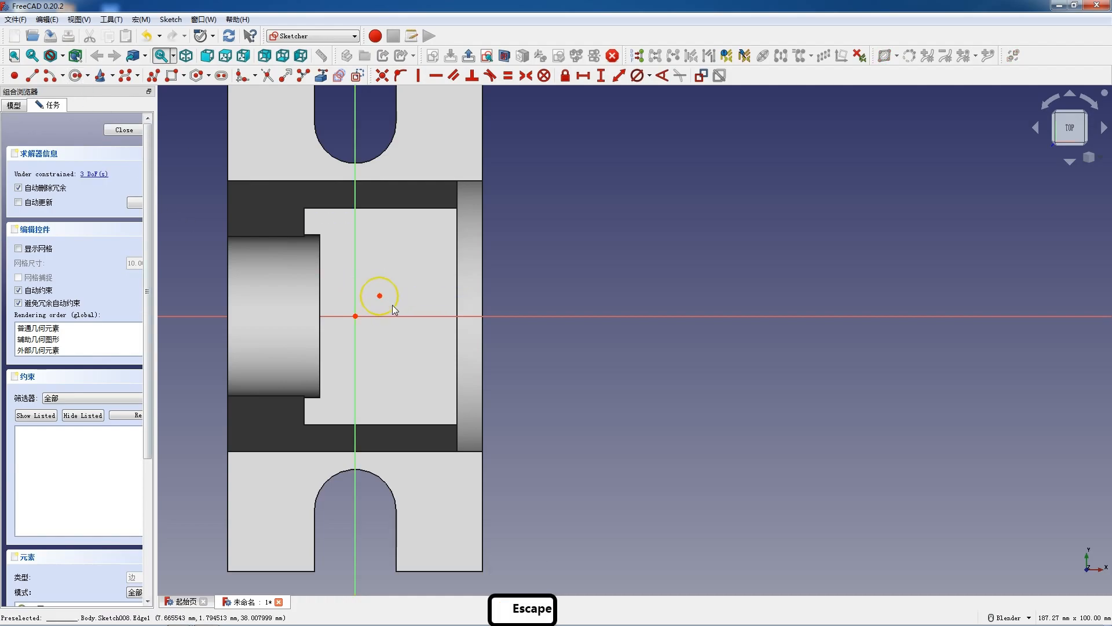
Step: Set the circle's diameter to 12 mm and move its centre to about (5.5, 2.5)
{"action": "left_click", "coordinate": [638, 76]}
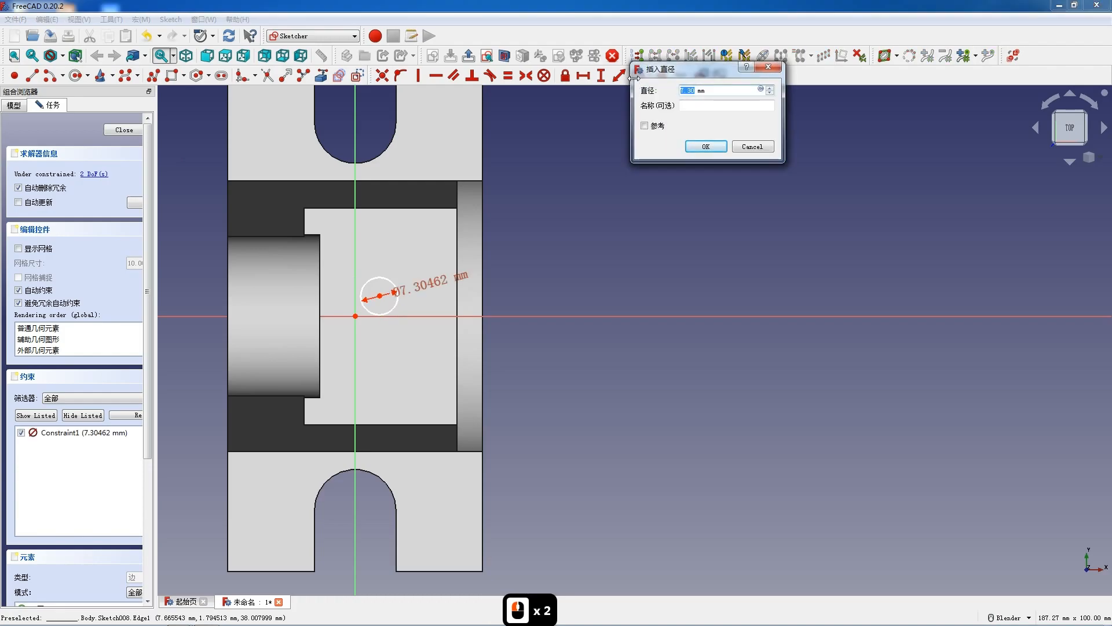
{"action": "type", "text": "1"}
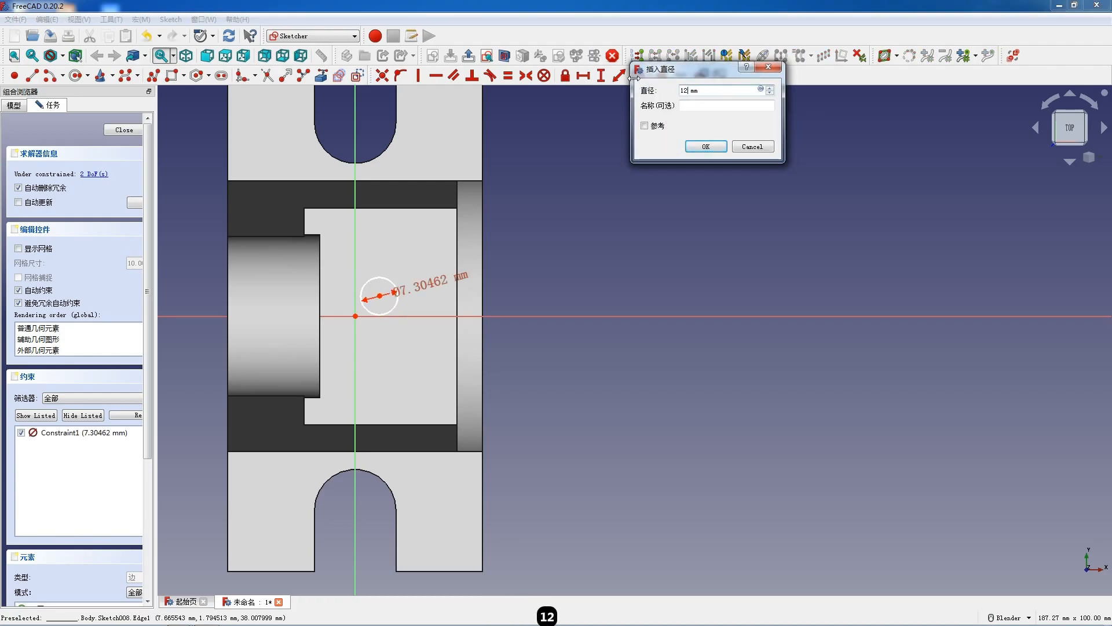
{"action": "type", "text": "2"}
{"action": "key", "text": "Return"}
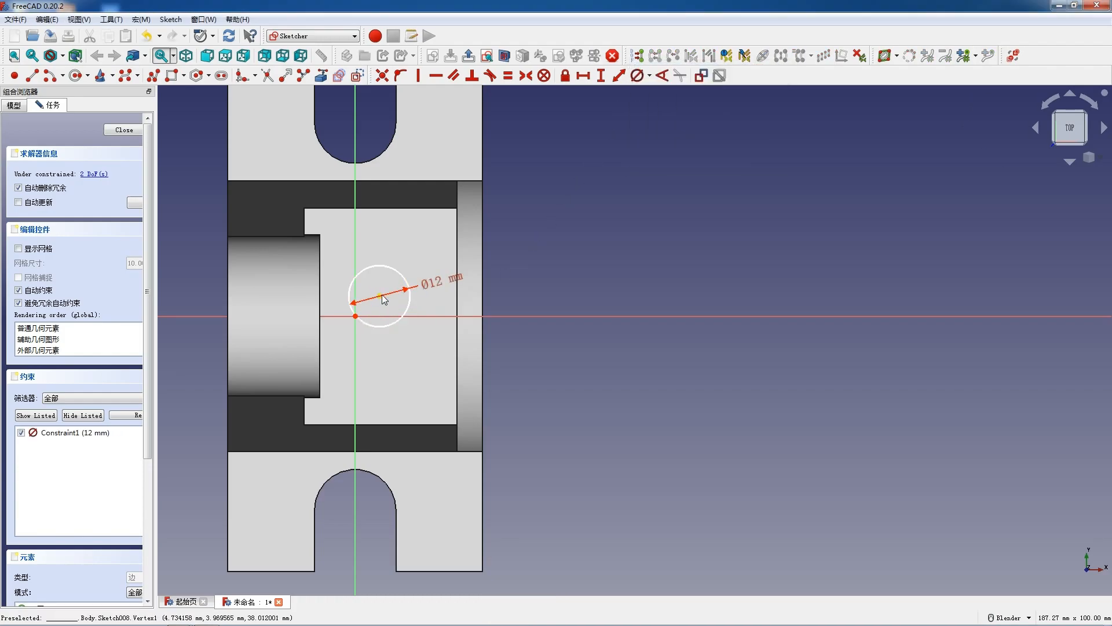
{"action": "left_click_drag", "start_coordinate": [380, 296], "coordinate": [385, 304]}
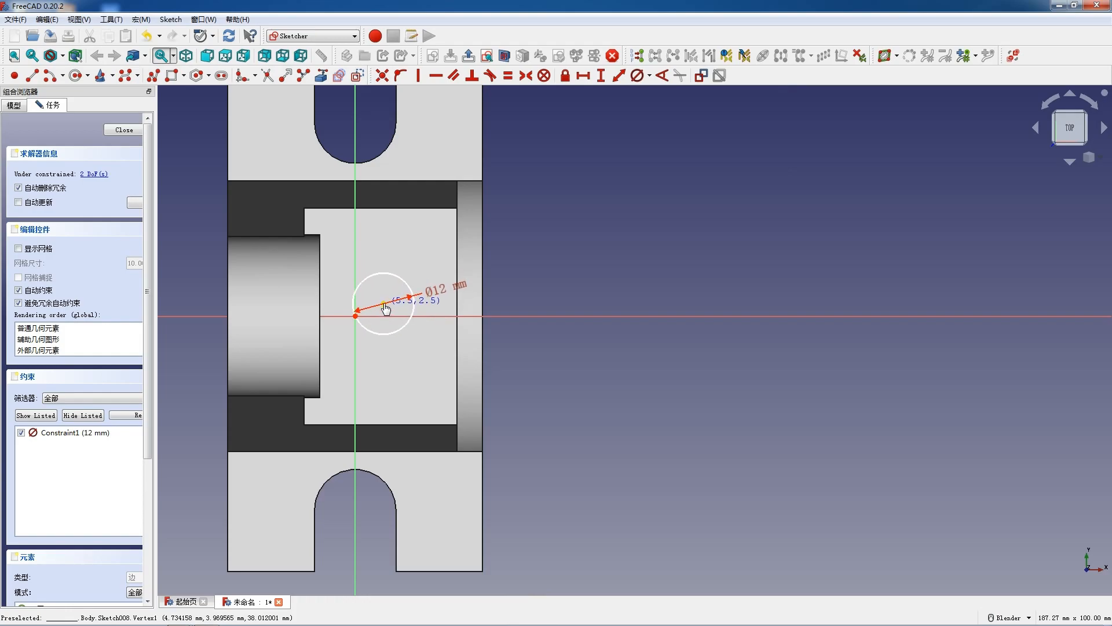
{"action": "left_click_drag", "start_coordinate": [384, 306], "coordinate": [384, 304]}
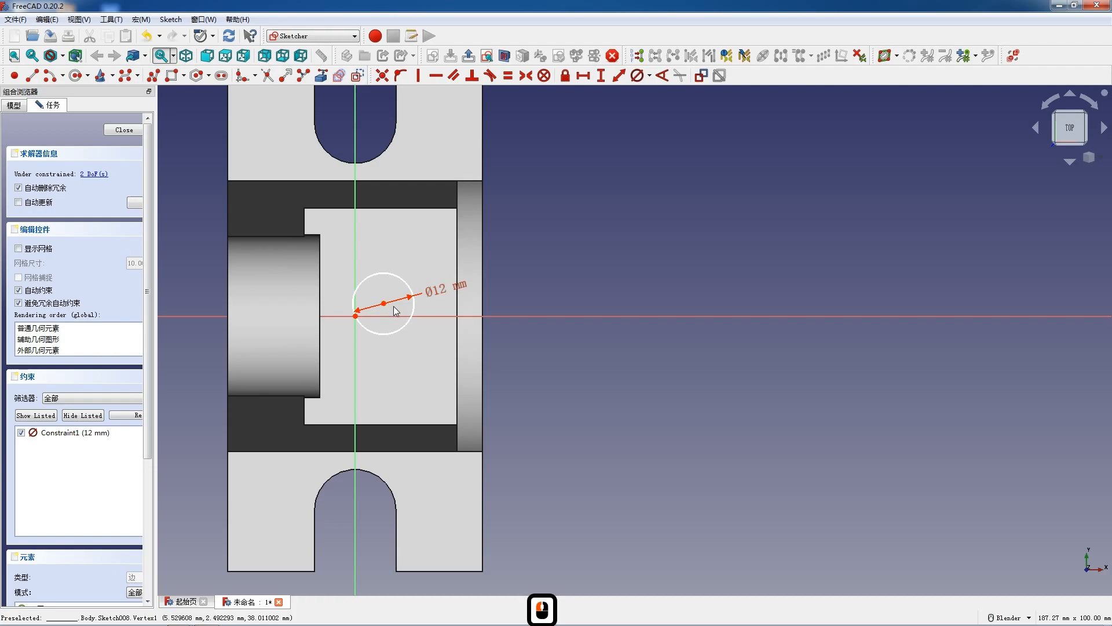
Step: Project the block's front top edge as external geometry and set its horizontal distance from the circle's centre to 15 mm
{"action": "left_click", "coordinate": [322, 75]}
{"action": "left_click", "coordinate": [458, 232]}
{"action": "key", "text": "Escape"}
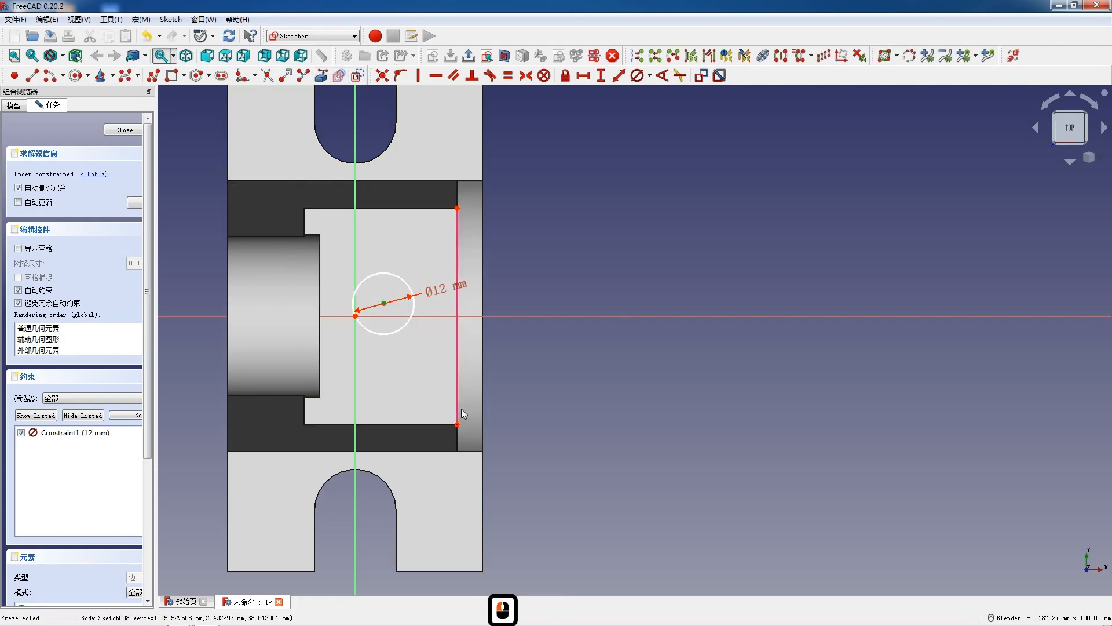
{"action": "left_click", "coordinate": [458, 423]}
{"action": "key", "text": "l"}
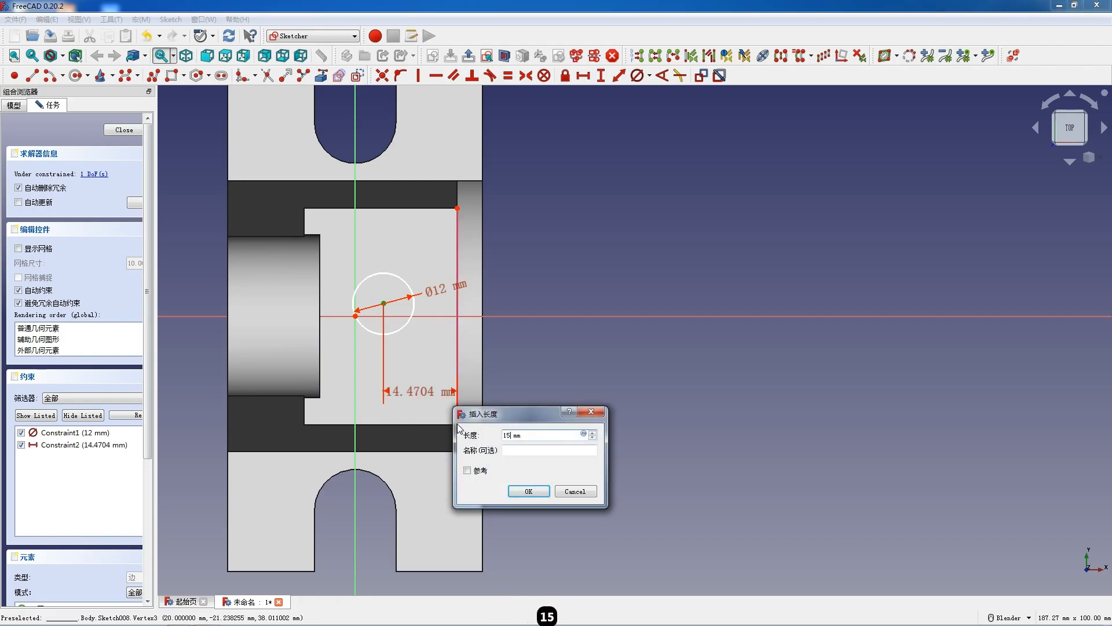
{"action": "key", "text": "Return"}
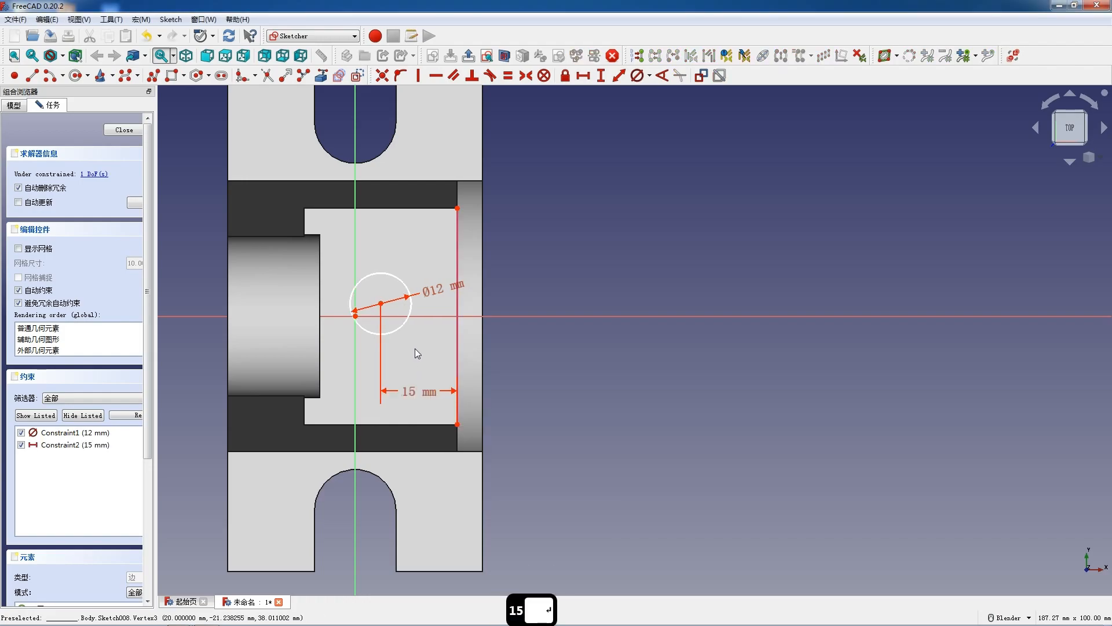
Step: Constrain the circle's centre onto the sketch's horizontal axis and close the sketch
{"action": "left_click", "coordinate": [381, 303]}
{"action": "left_click", "coordinate": [389, 317]}
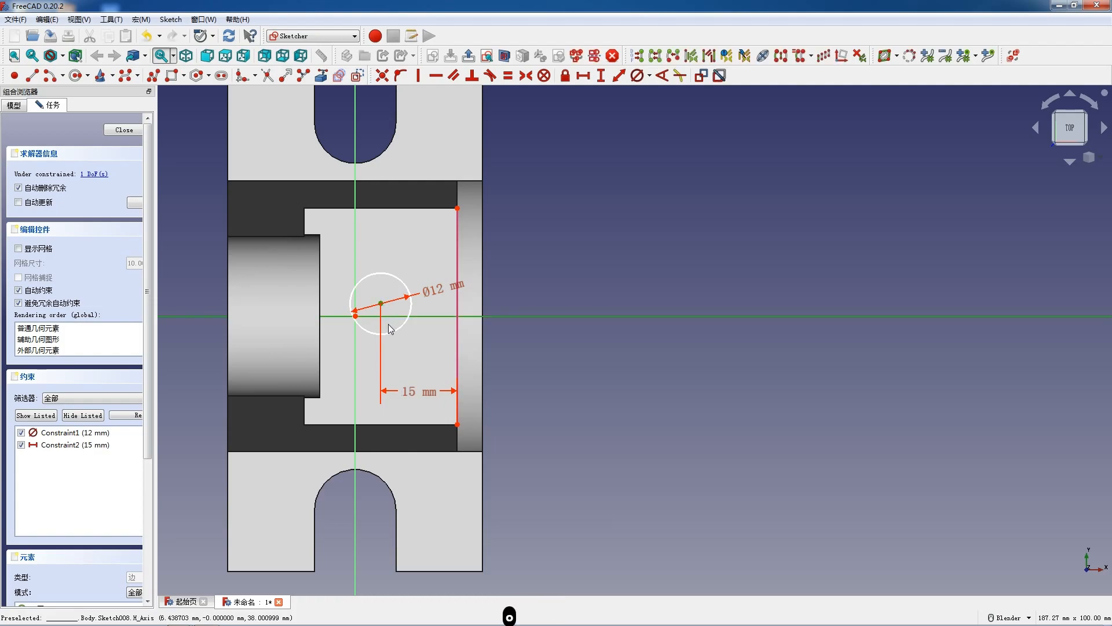
{"action": "key", "text": "o"}
{"action": "left_click", "coordinate": [114, 133]}
Step: Pocket the 12 mm circle through all to drill the hole down through the trapezoidal block
{"action": "left_click", "coordinate": [341, 75]}
{"action": "left_click", "coordinate": [129, 174]}
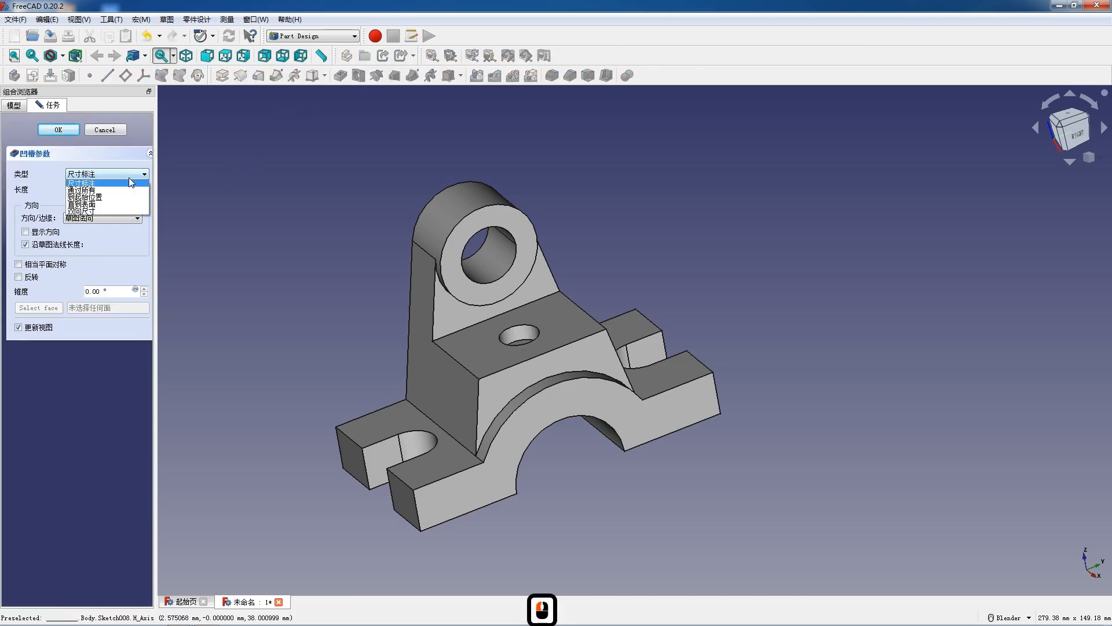
{"action": "left_click", "coordinate": [87, 191]}
{"action": "key", "text": "Return"}
{"action": "middle_click_drag", "start_coordinate": [537, 227], "coordinate": [541, 215]}
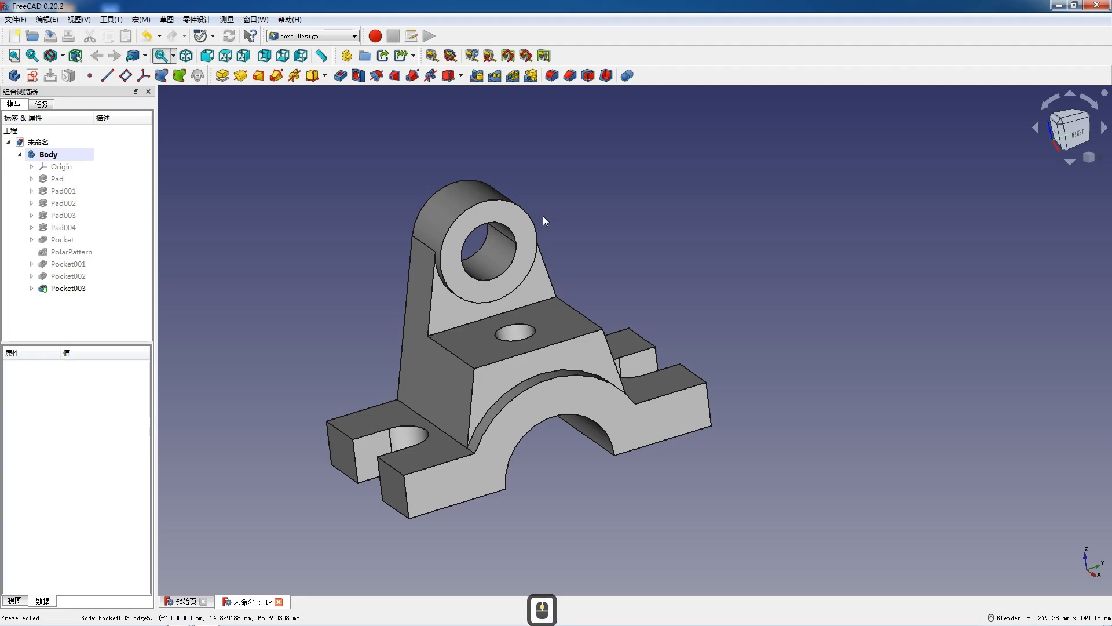
{"action": "middle_click_drag", "start_coordinate": [551, 218], "coordinate": [529, 307]}
Step: Orient the model to the front view and switch to the TechDraw workbench
{"action": "left_click", "coordinate": [207, 56]}
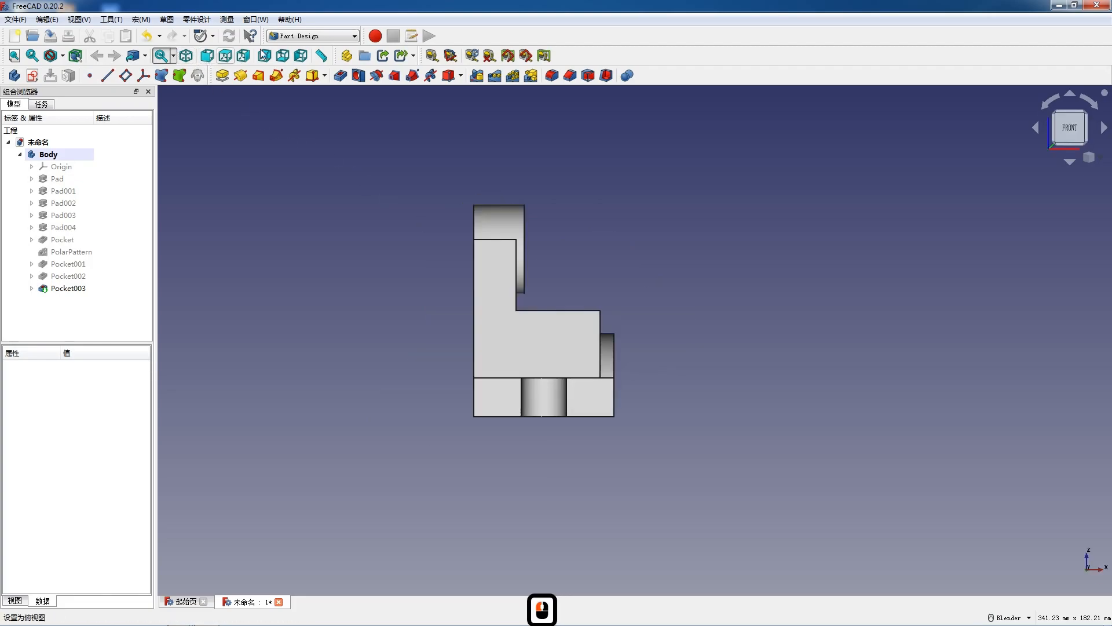
{"action": "left_click", "coordinate": [313, 36]}
{"action": "left_click", "coordinate": [293, 232]}
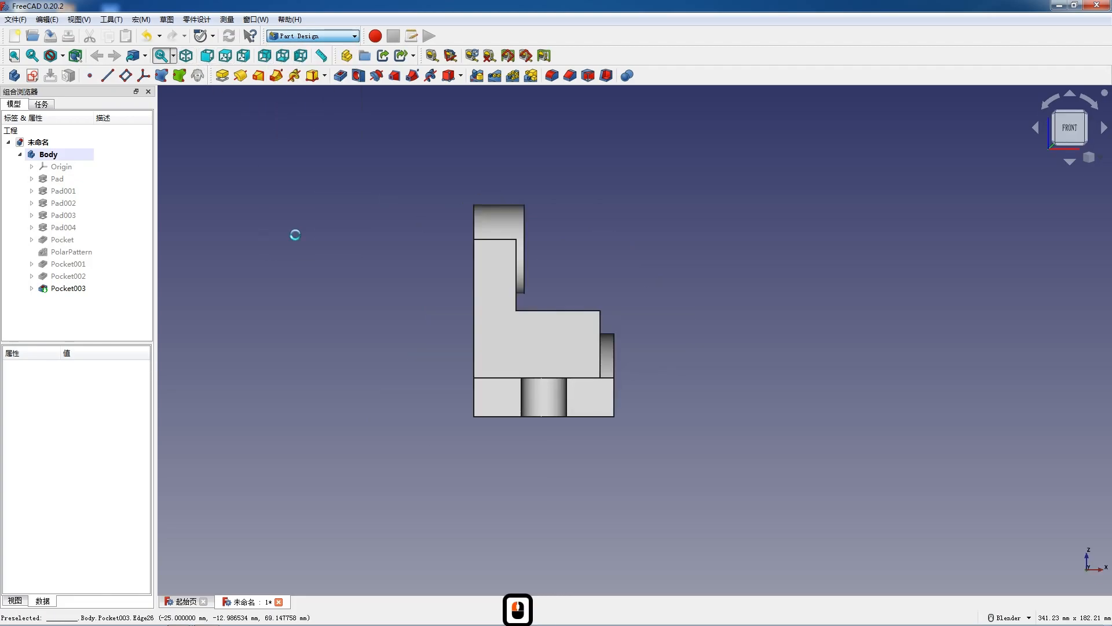
Step: Insert a drawing page from the custom template with the Master's Path title block
{"action": "left_click", "coordinate": [647, 58]}
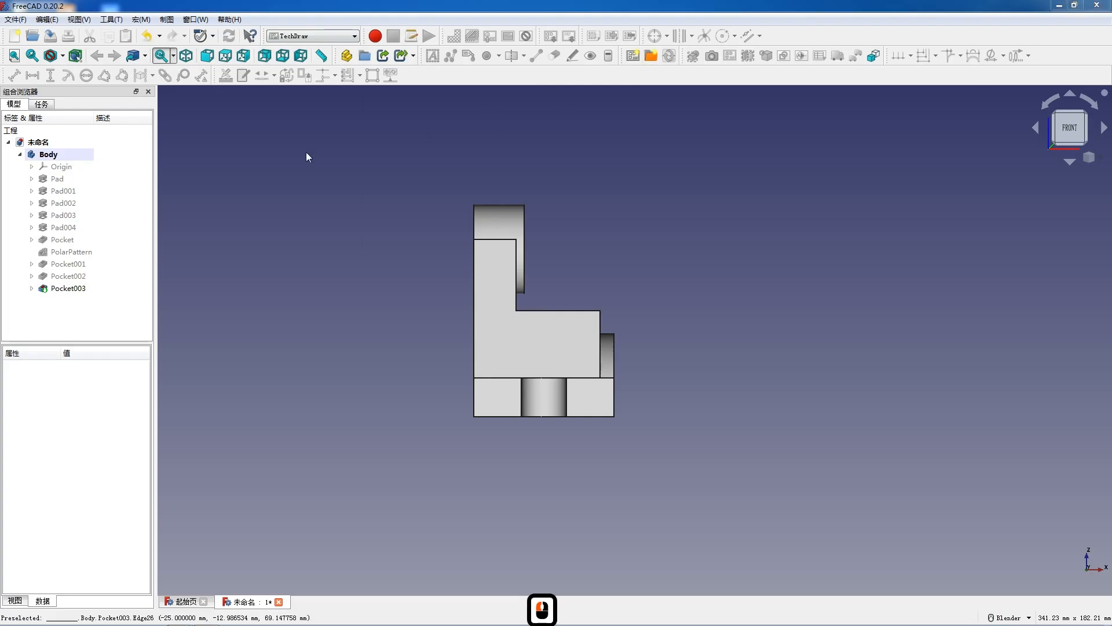
{"action": "double_click", "coordinate": [313, 201]}
{"action": "double_click", "coordinate": [313, 170]}
{"action": "double_click", "coordinate": [304, 210]}
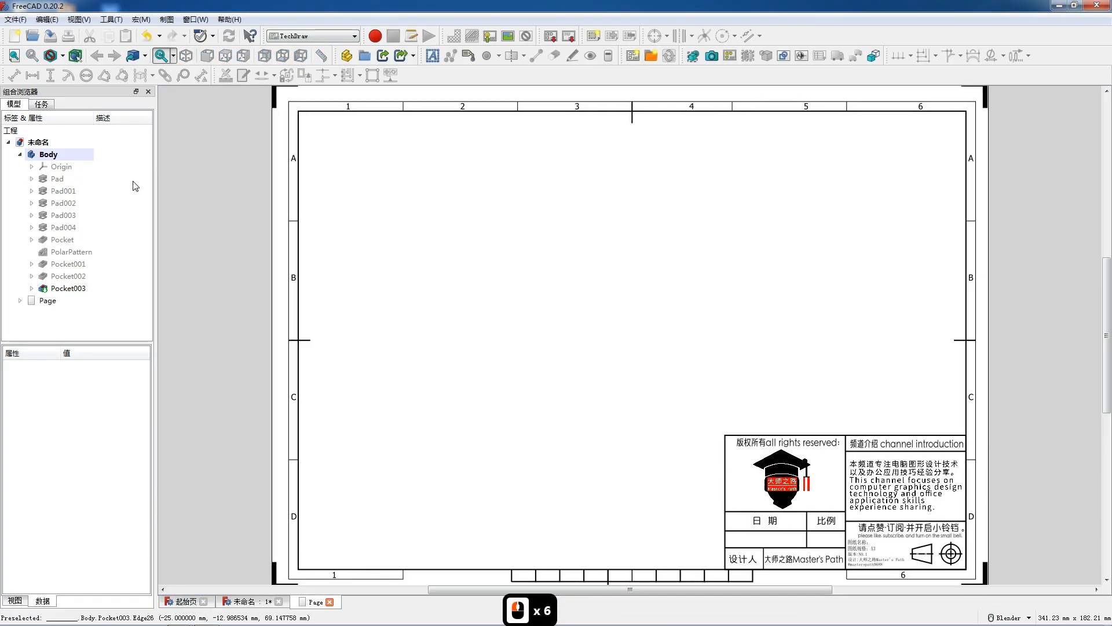
Step: Insert a projection group of the Body and open the drawing page alongside the group's settings
{"action": "left_click", "coordinate": [48, 154]}
{"action": "left_click", "coordinate": [731, 56]}
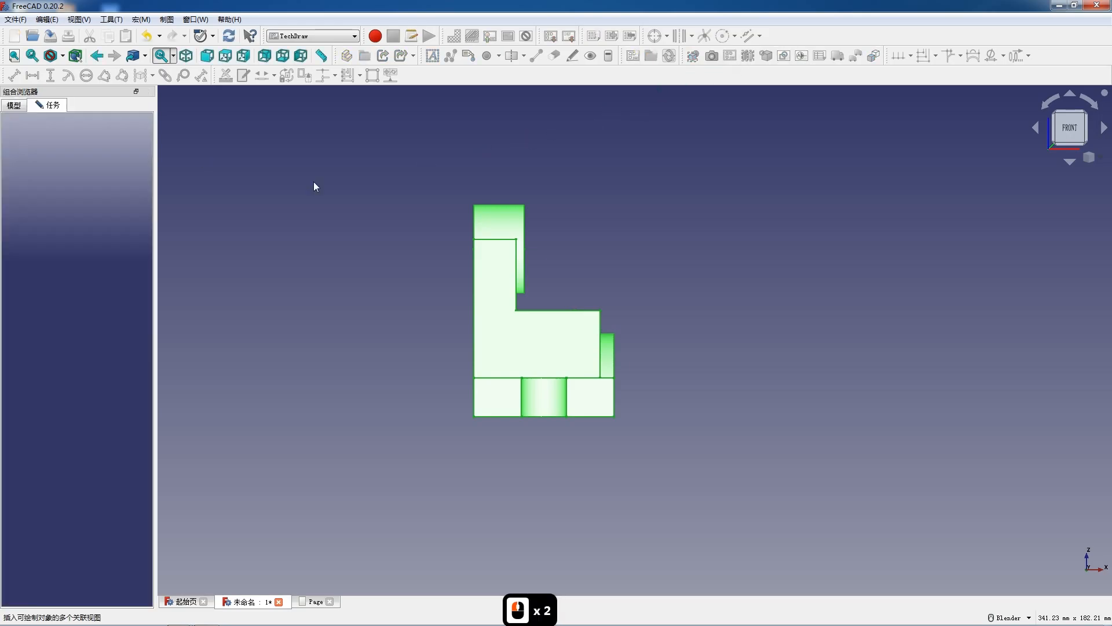
{"action": "left_click", "coordinate": [13, 105]}
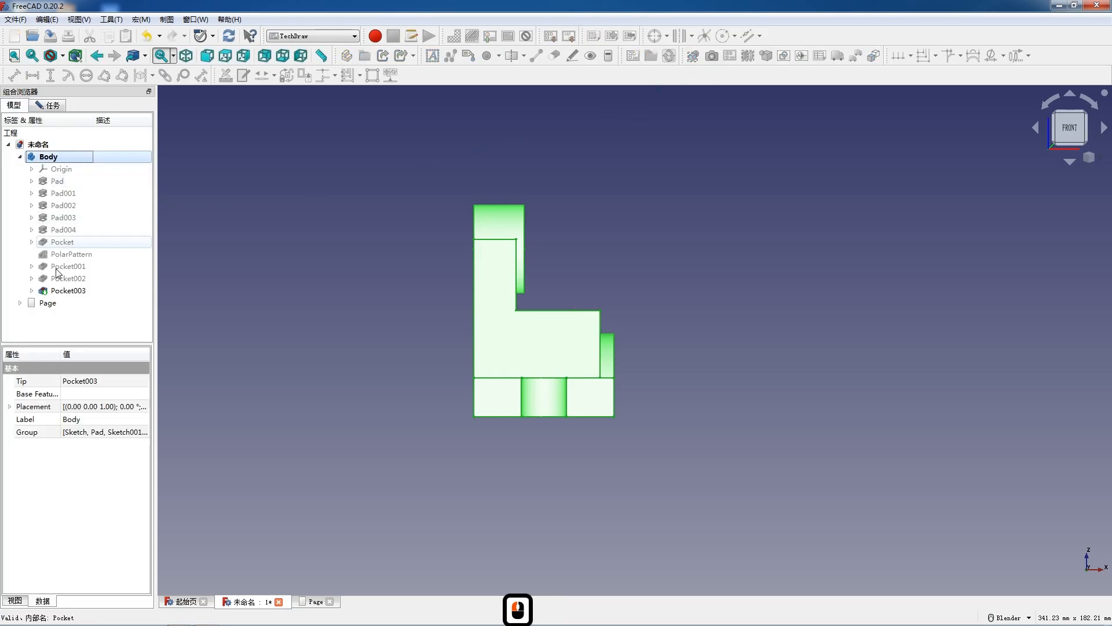
{"action": "double_click", "coordinate": [47, 303]}
{"action": "left_click", "coordinate": [51, 105]}
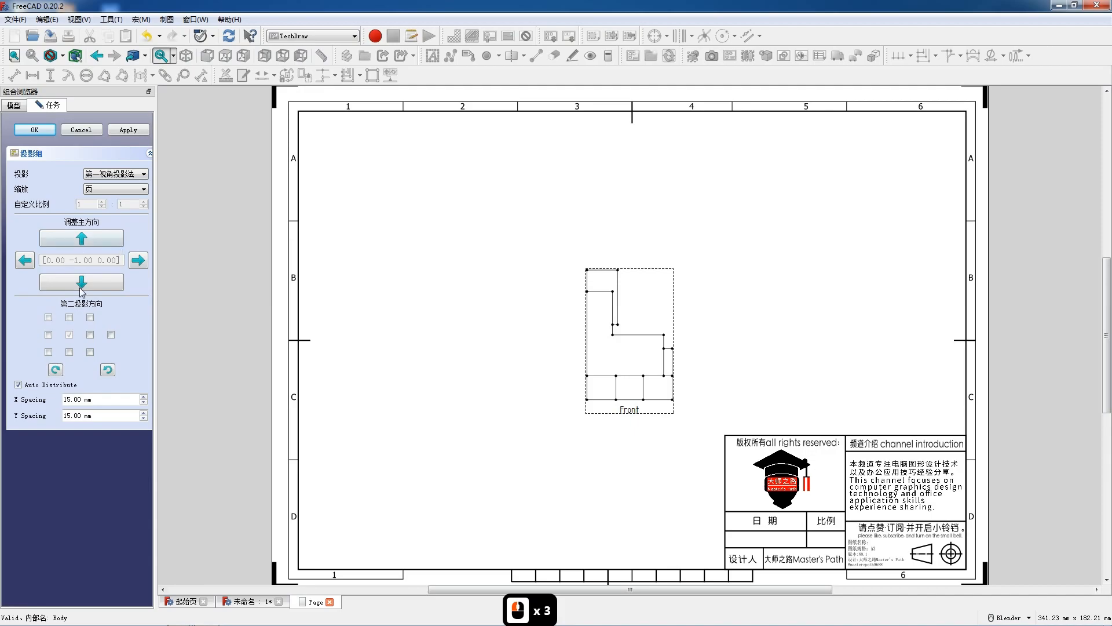
Step: Add the Top, Right and FrontTopRight projections to the group and move it up to fit on the page
{"action": "left_click", "coordinate": [69, 352]}
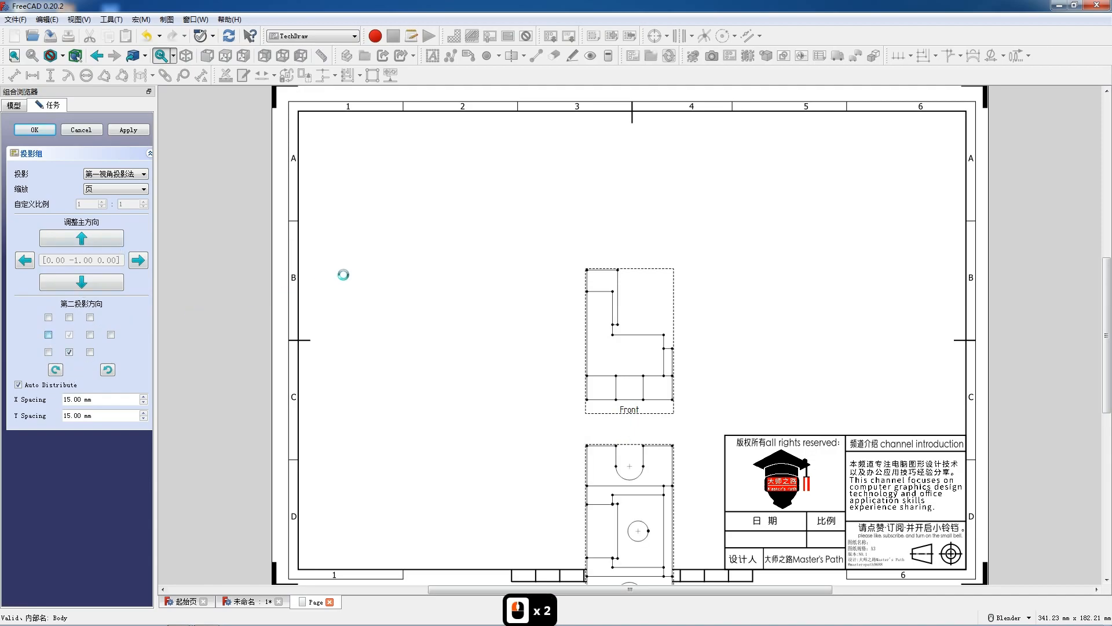
{"action": "scroll", "coordinate": [395, 255], "scroll_direction": "down", "scroll_amount": 3}
{"action": "mouse_move", "coordinate": [426, 374]}
{"action": "left_mouse_down"}
{"action": "mouse_move", "coordinate": [429, 355]}
{"action": "mouse_move", "coordinate": [419, 354]}
{"action": "left_mouse_up"}
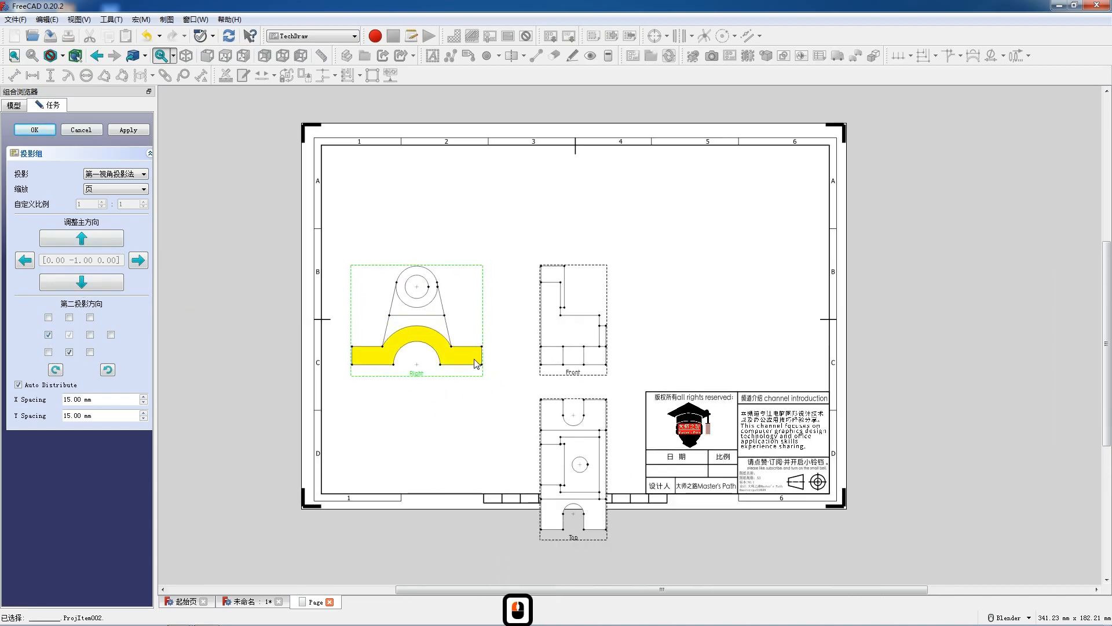
{"action": "left_click_drag", "start_coordinate": [576, 373], "coordinate": [582, 276]}
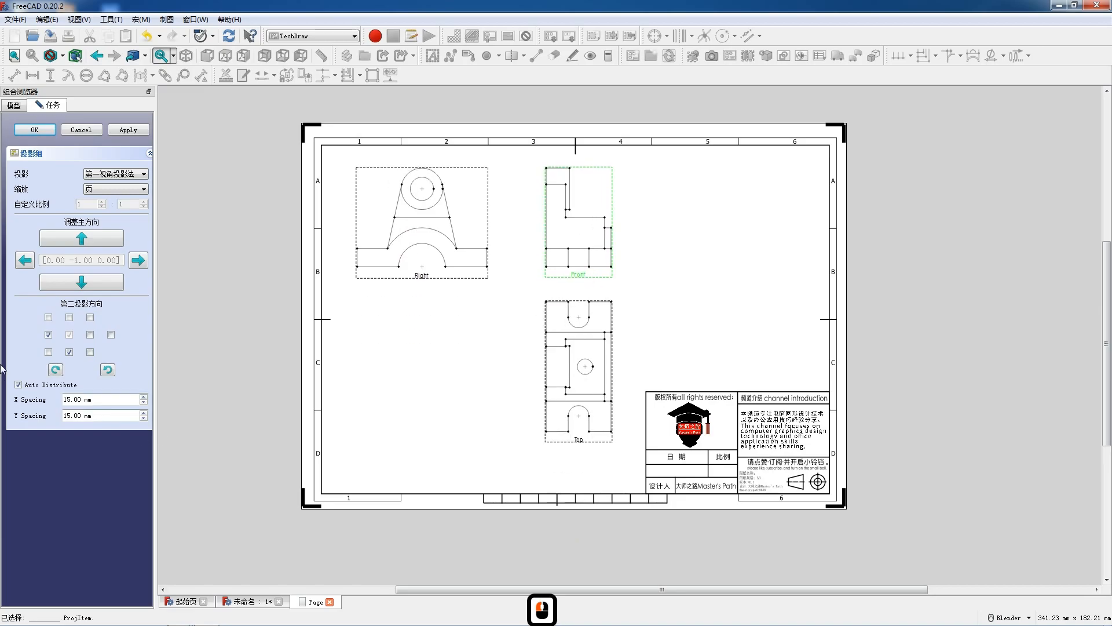
{"action": "left_click", "coordinate": [49, 353]}
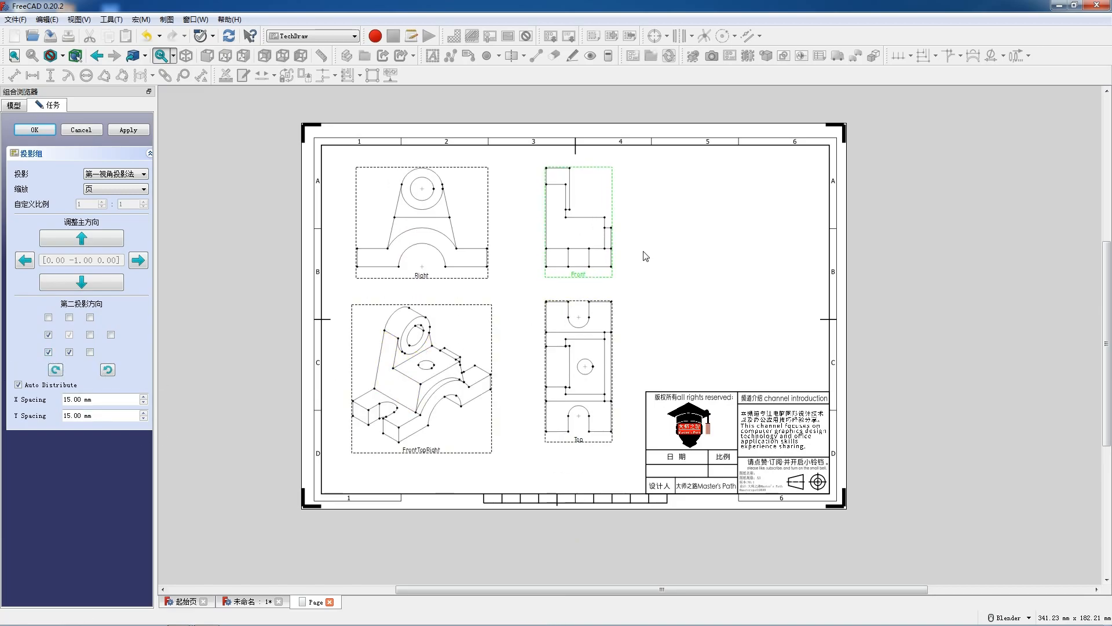
{"action": "scroll", "coordinate": [644, 258], "scroll_direction": "up", "scroll_amount": 1}
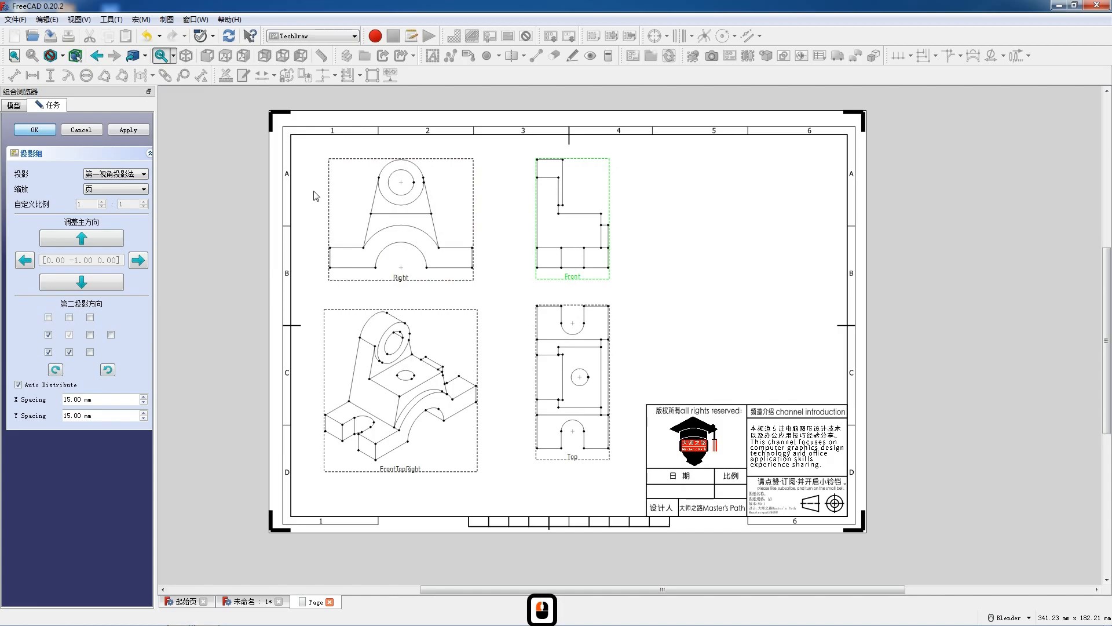
{"action": "scroll", "coordinate": [544, 239], "scroll_direction": "up", "scroll_amount": 1}
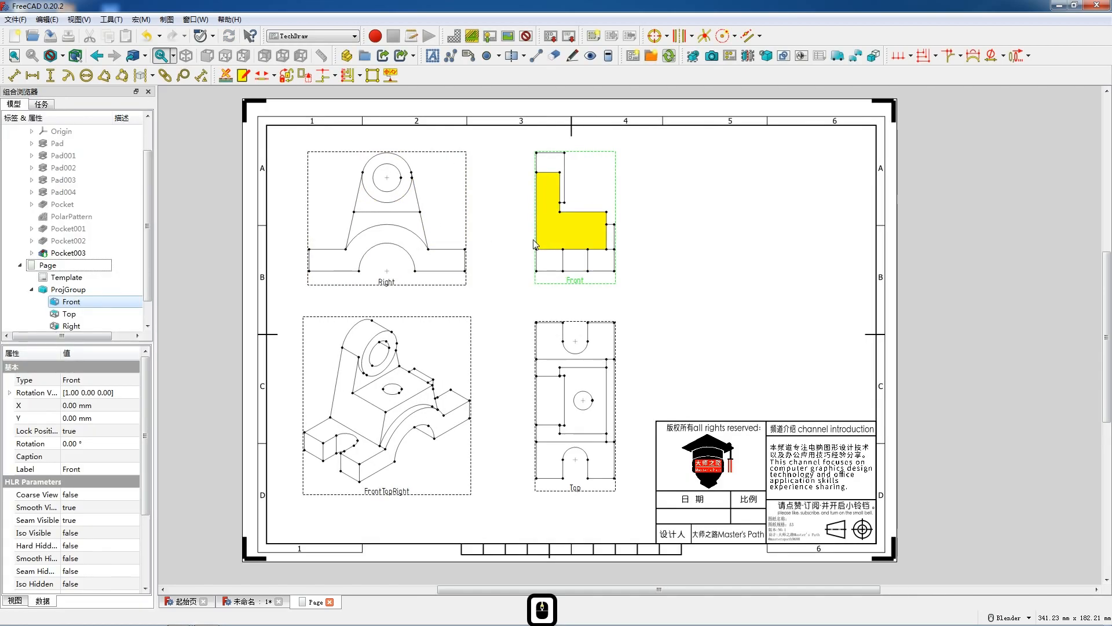
Step: Rearrange the sheet with Front and Top at its left edge, Right beside Front, and FrontTopRight above the title block
{"action": "scroll", "coordinate": [671, 250], "scroll_direction": "up", "scroll_amount": 1}
{"action": "left_click_drag", "start_coordinate": [573, 288], "coordinate": [343, 299]}
{"action": "scroll", "coordinate": [479, 290], "scroll_direction": "down", "scroll_amount": 3}
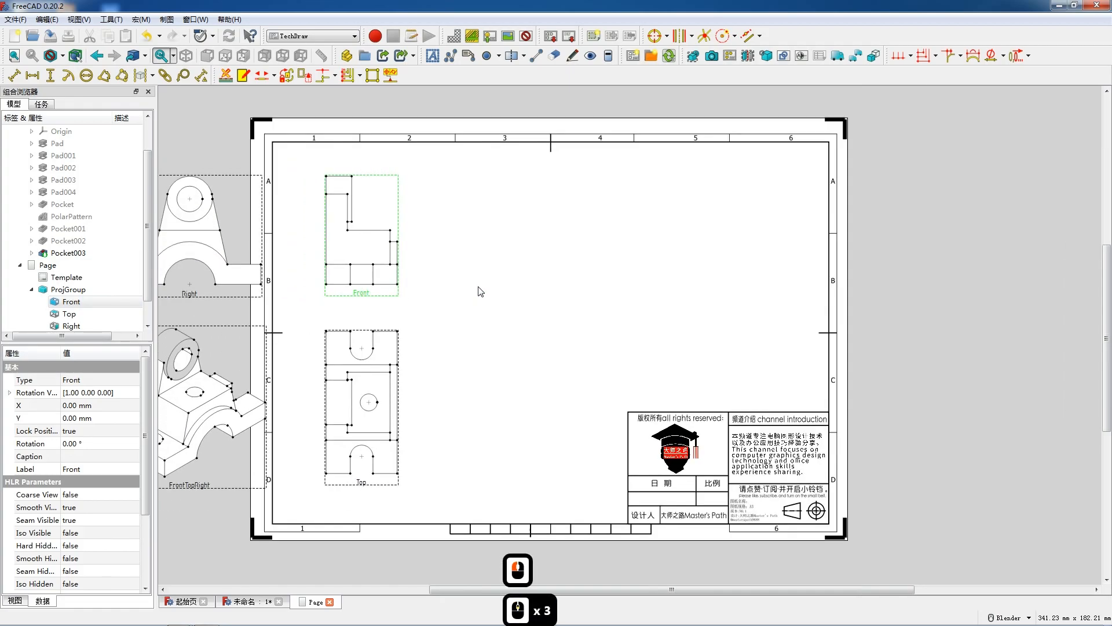
{"action": "left_click_drag", "start_coordinate": [241, 291], "coordinate": [551, 285]}
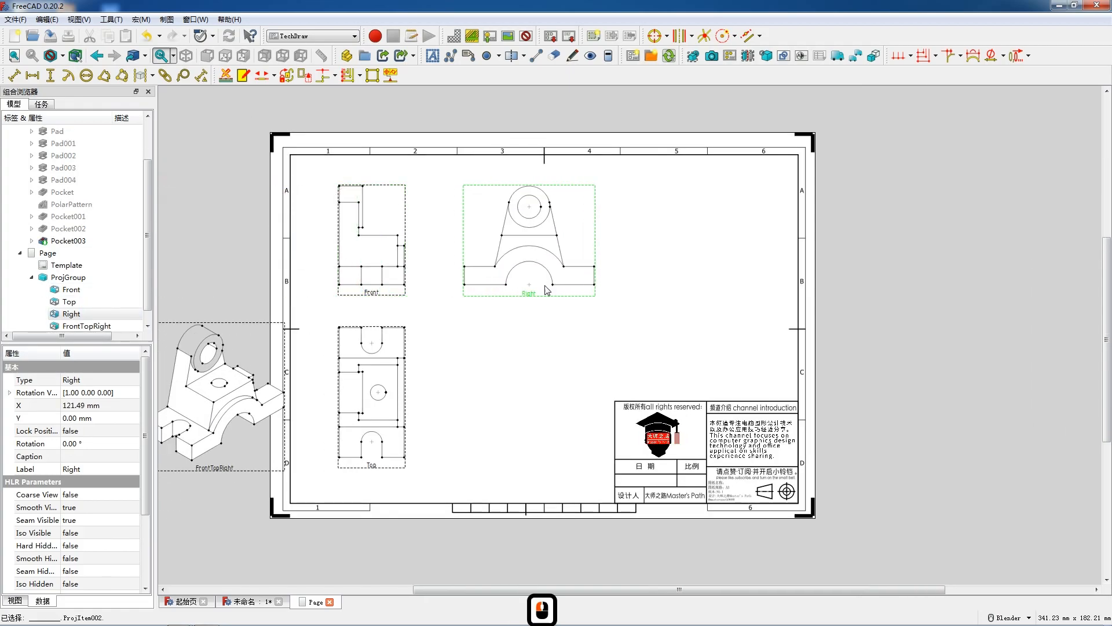
{"action": "left_click_drag", "start_coordinate": [235, 467], "coordinate": [701, 380]}
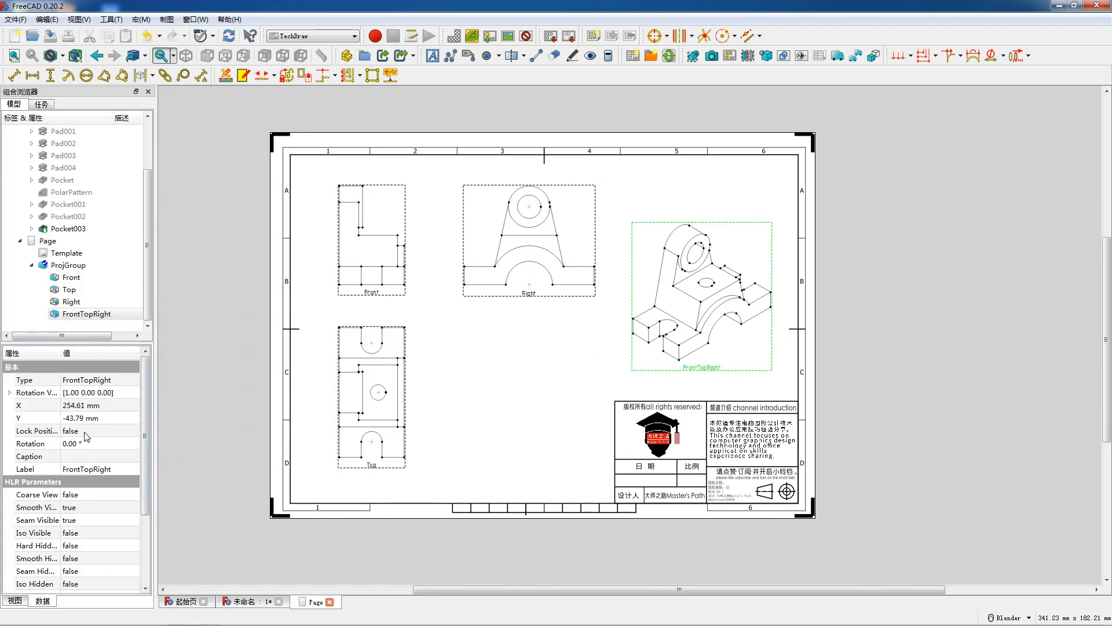
Step: Set Lock Position and the hard hidden lines option to true for the FrontTopRight view
{"action": "double_click", "coordinate": [85, 432]}
{"action": "left_click", "coordinate": [87, 451]}
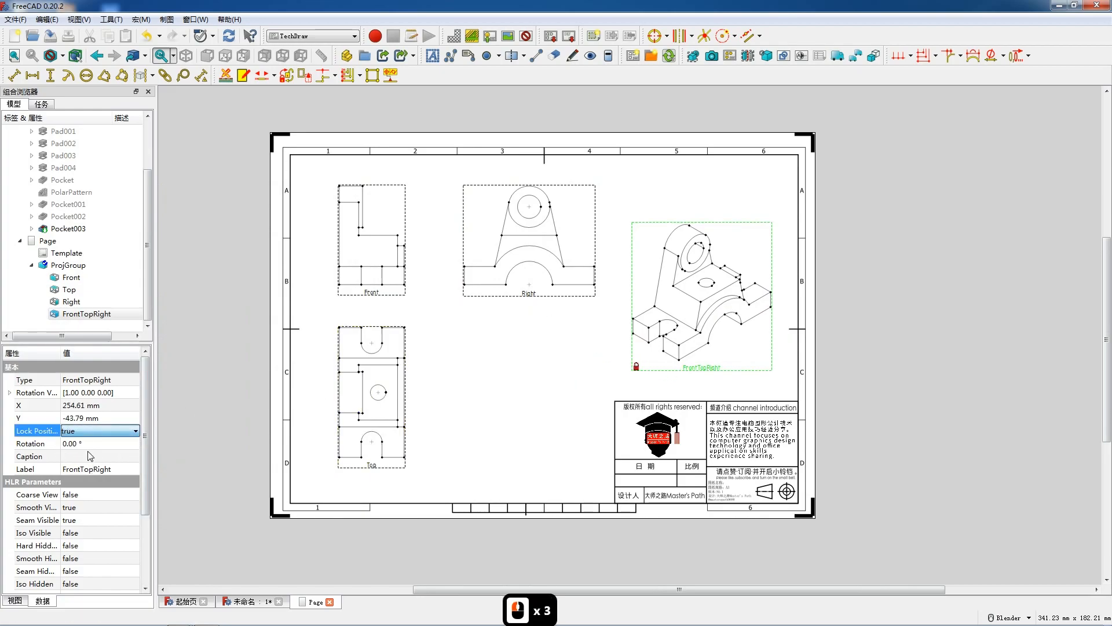
{"action": "double_click", "coordinate": [103, 546]}
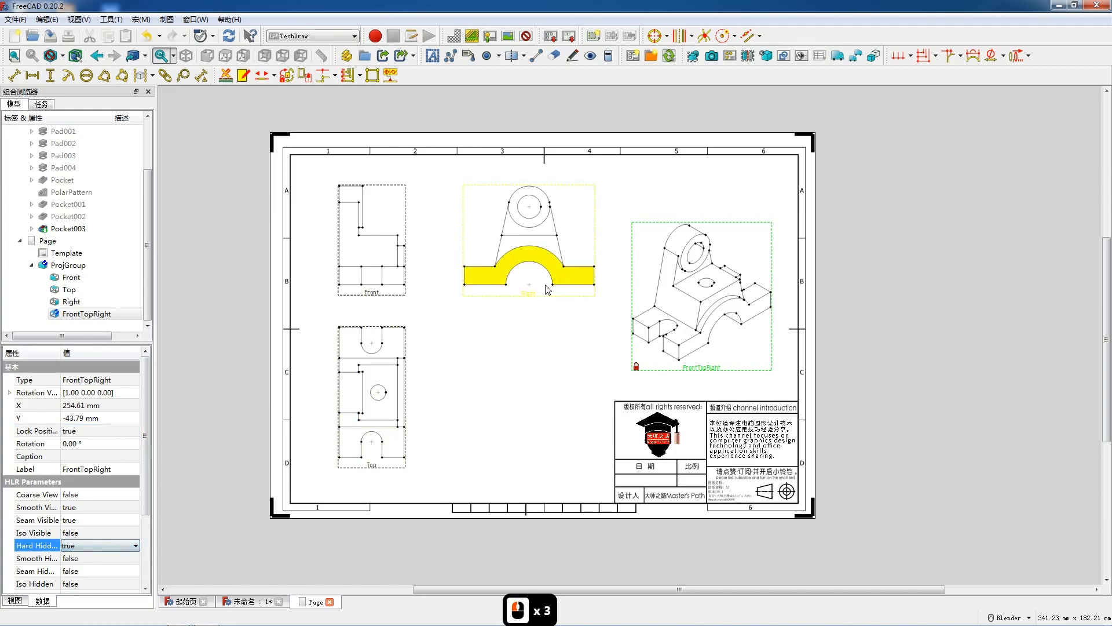
Step: Set Lock Position and the hard hidden lines option to true for the Right view
{"action": "left_click", "coordinate": [530, 269]}
{"action": "left_click", "coordinate": [84, 421]}
{"action": "double_click", "coordinate": [84, 422]}
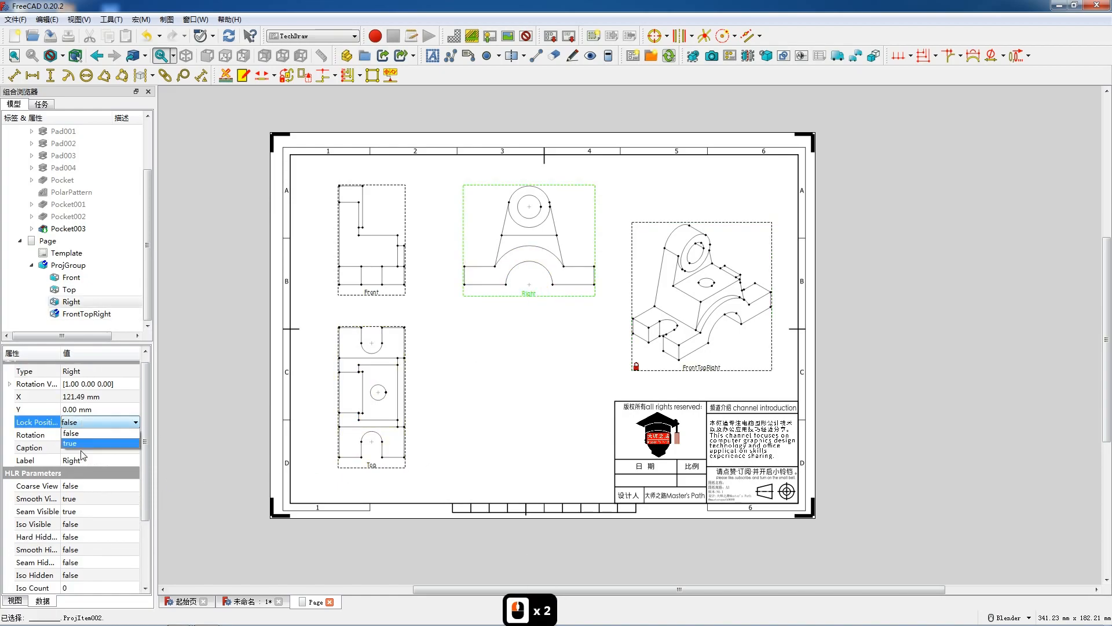
{"action": "left_click", "coordinate": [84, 446]}
{"action": "double_click", "coordinate": [79, 539]}
{"action": "left_click", "coordinate": [77, 560]}
Step: Lock the Top view's position and set its hard hidden lines option to true
{"action": "left_click", "coordinate": [353, 463]}
{"action": "double_click", "coordinate": [83, 423]}
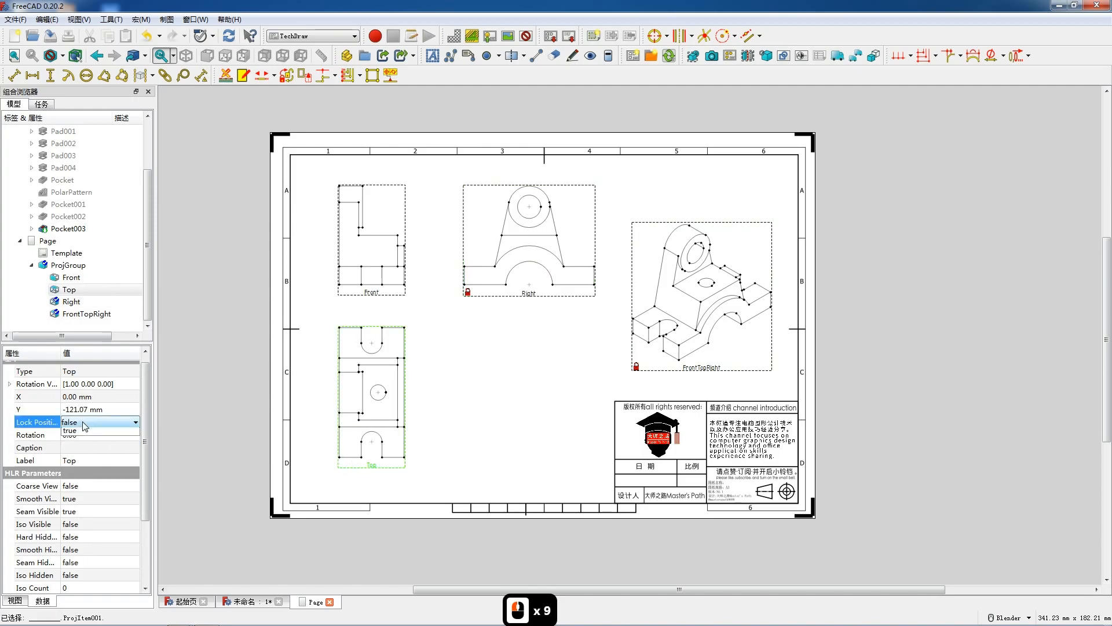
{"action": "left_click", "coordinate": [81, 443]}
{"action": "double_click", "coordinate": [87, 537]}
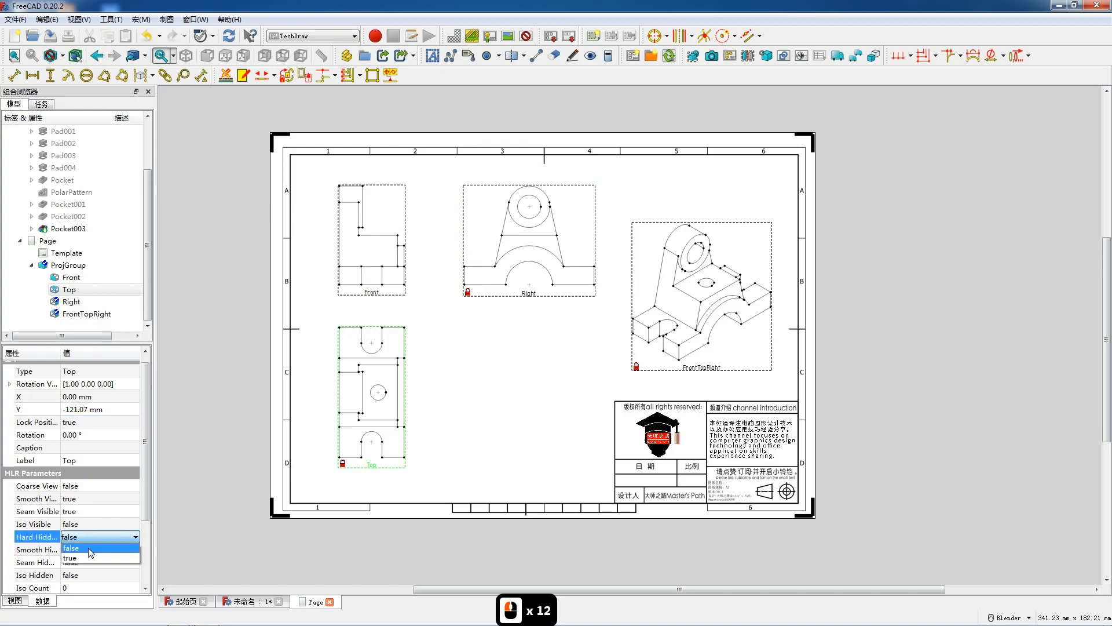
Step: Set the hard hidden lines option to true for the Front view
{"action": "left_click", "coordinate": [405, 277]}
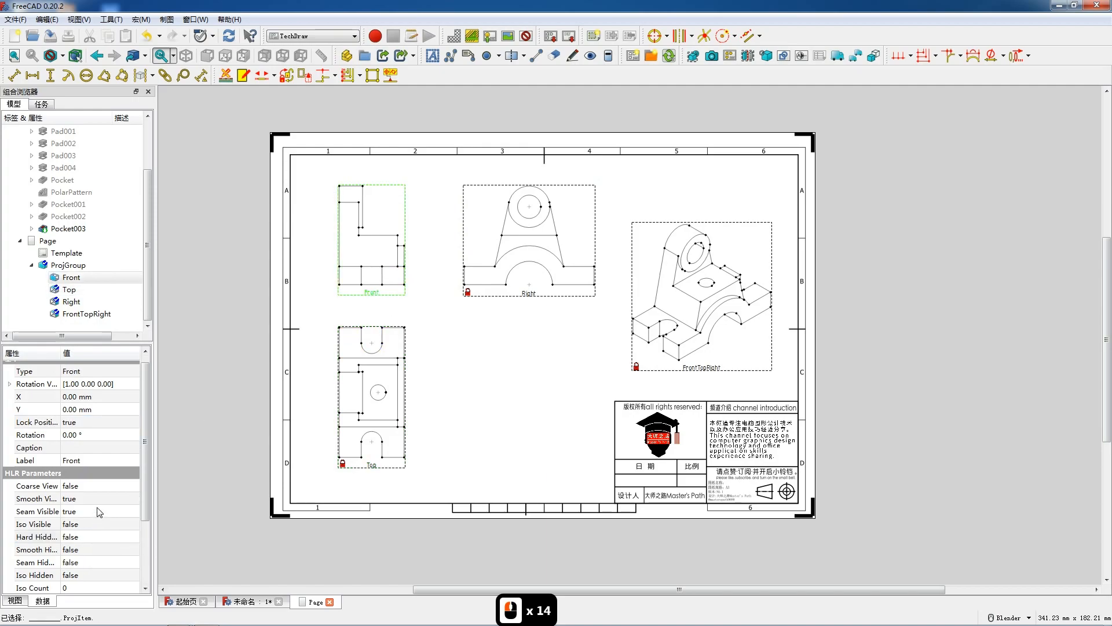
{"action": "left_click", "coordinate": [79, 538]}
{"action": "double_click", "coordinate": [79, 539]}
{"action": "left_click", "coordinate": [81, 562]}
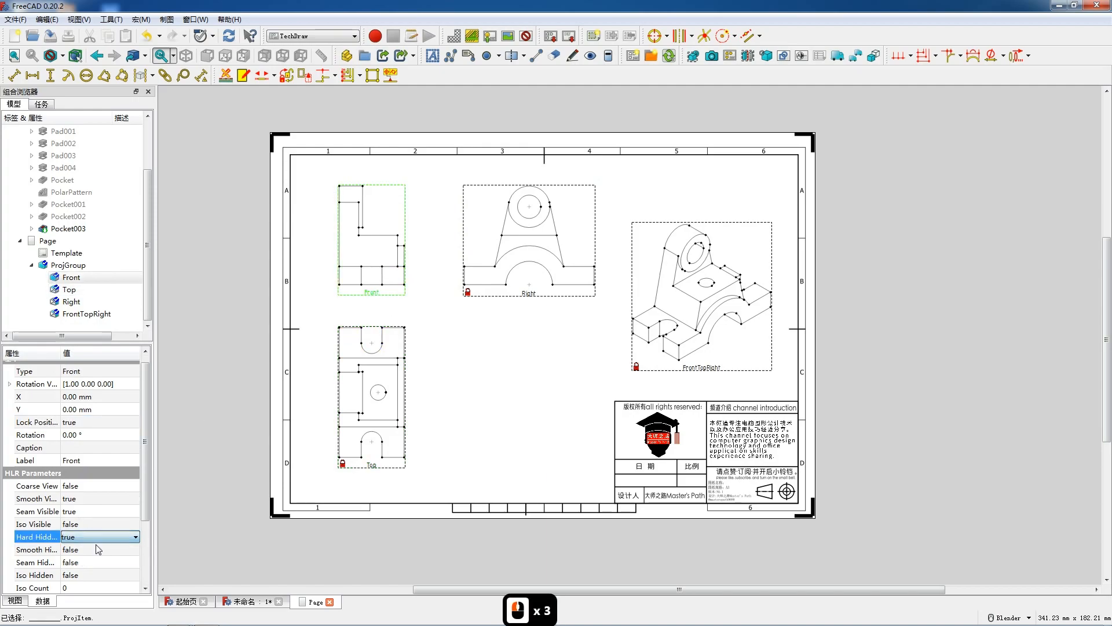
{"action": "left_click", "coordinate": [373, 297]}
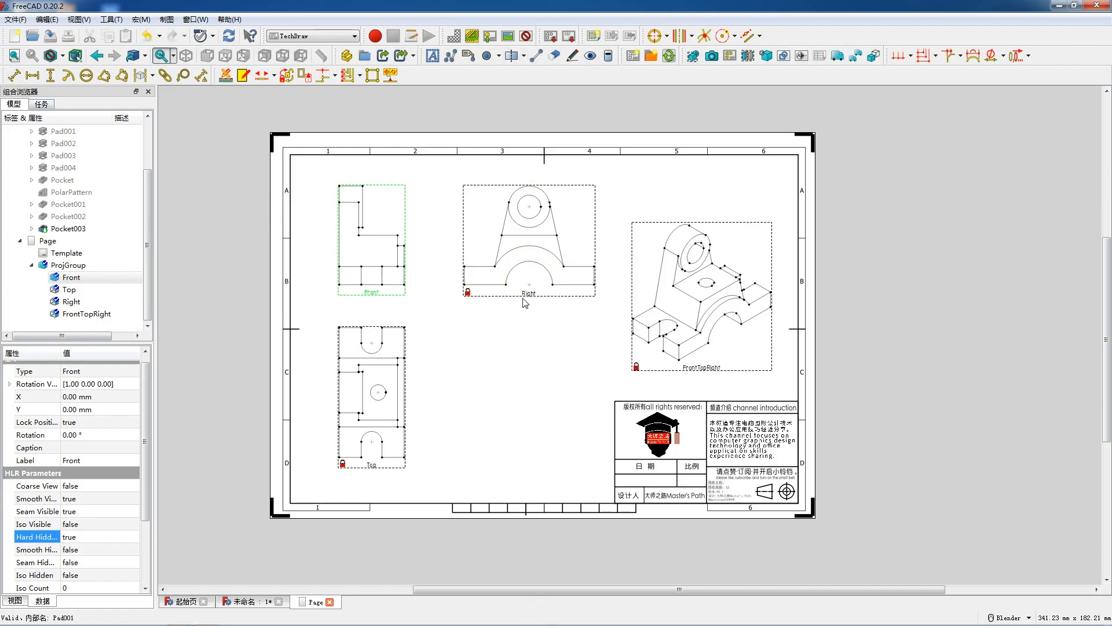
Step: Create a section view from the Top view with identifier A, cut horizontally through its middle and looking up
{"action": "left_click", "coordinate": [371, 465]}
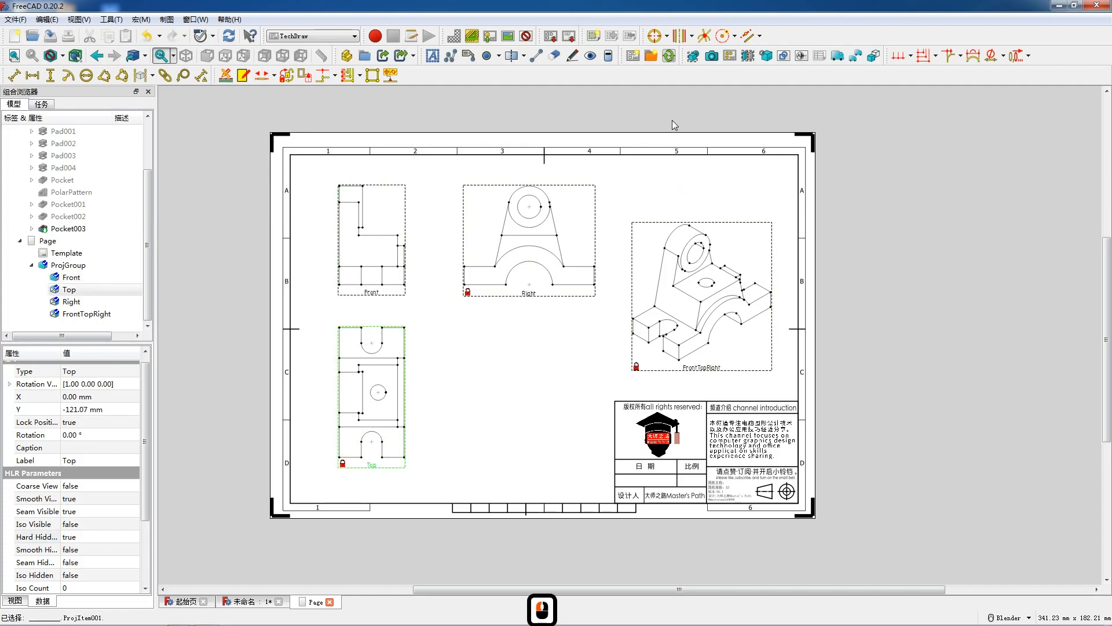
{"action": "left_click", "coordinate": [748, 55]}
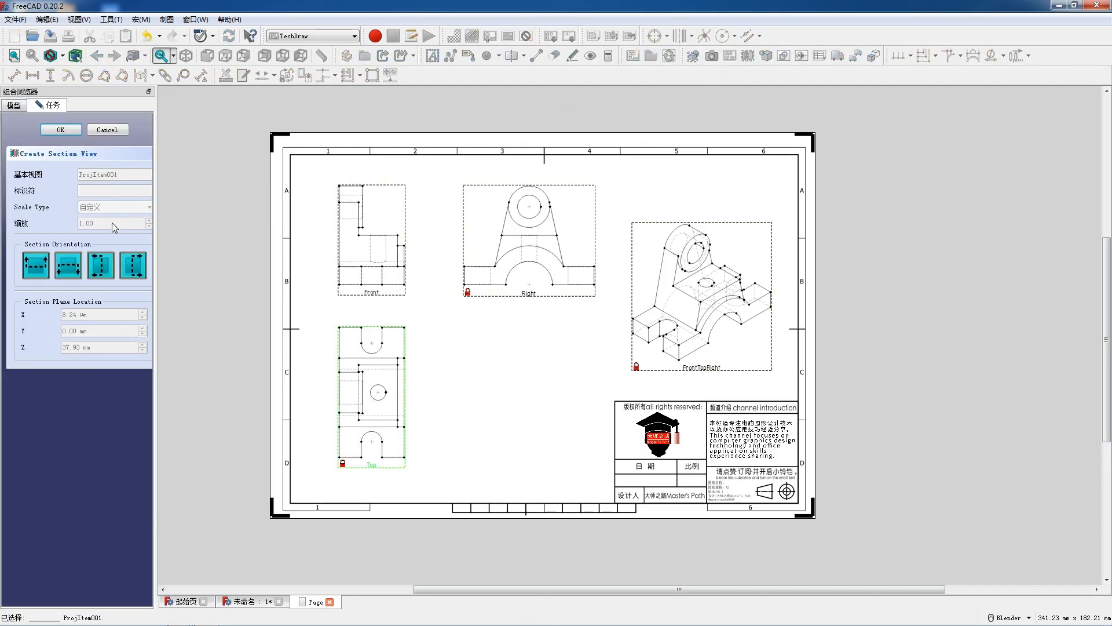
{"action": "left_click", "coordinate": [36, 269]}
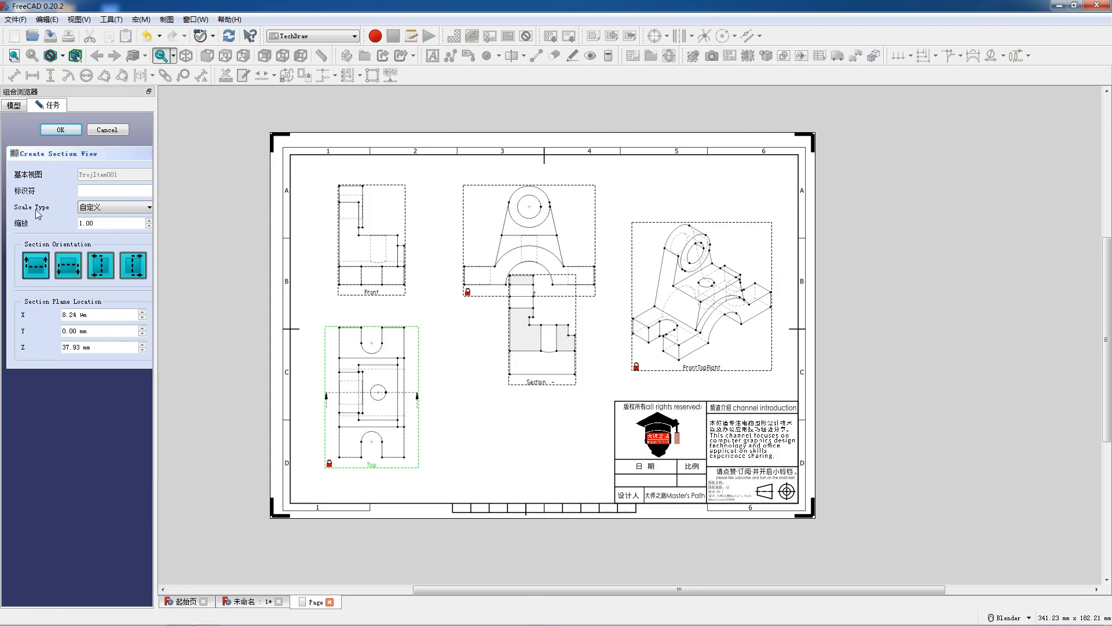
{"action": "left_click", "coordinate": [92, 190]}
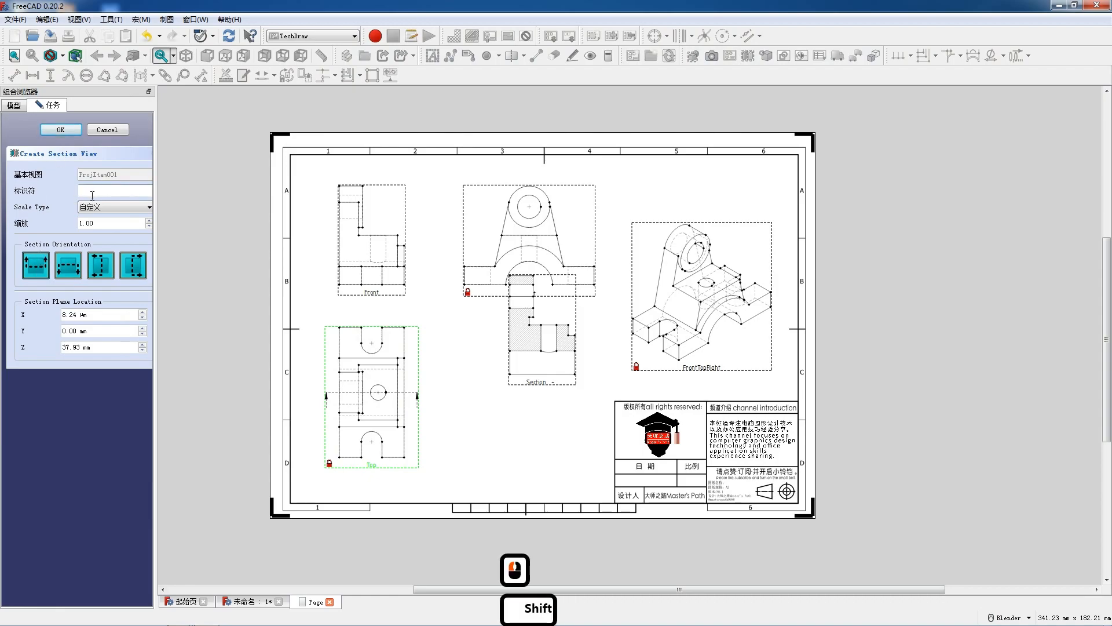
{"action": "type", "text": "A"}
{"action": "left_click", "coordinate": [67, 132]}
Step: Move Section A - A below the Right view and set its hard hidden lines and Lock Position options to true
{"action": "left_click_drag", "start_coordinate": [524, 386], "coordinate": [509, 459]}
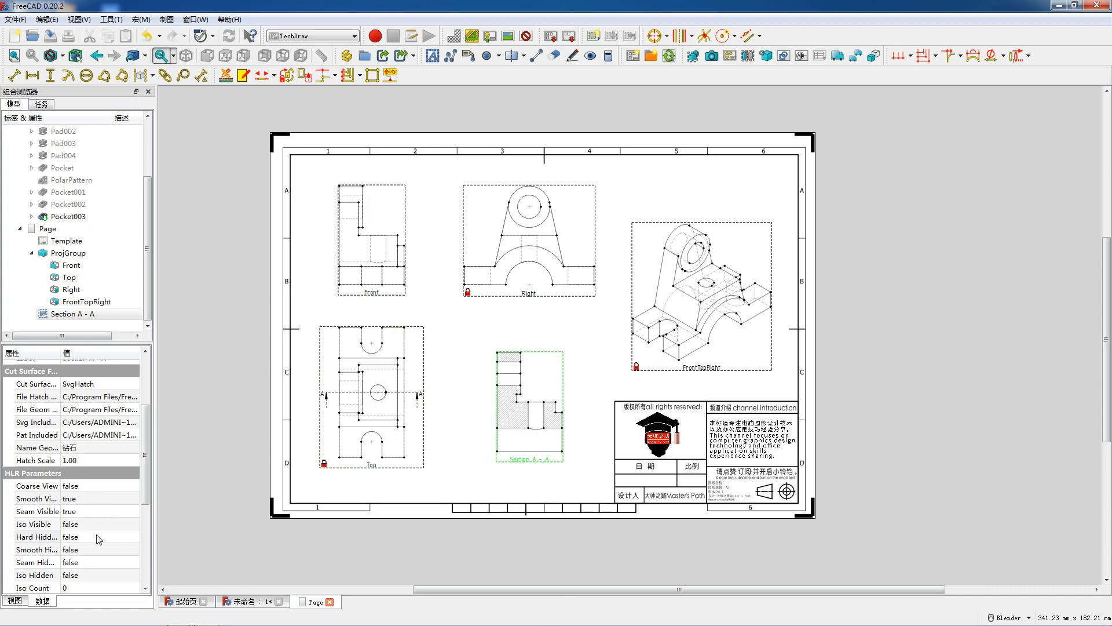
{"action": "scroll", "coordinate": [95, 539], "scroll_direction": "up", "scroll_amount": 7}
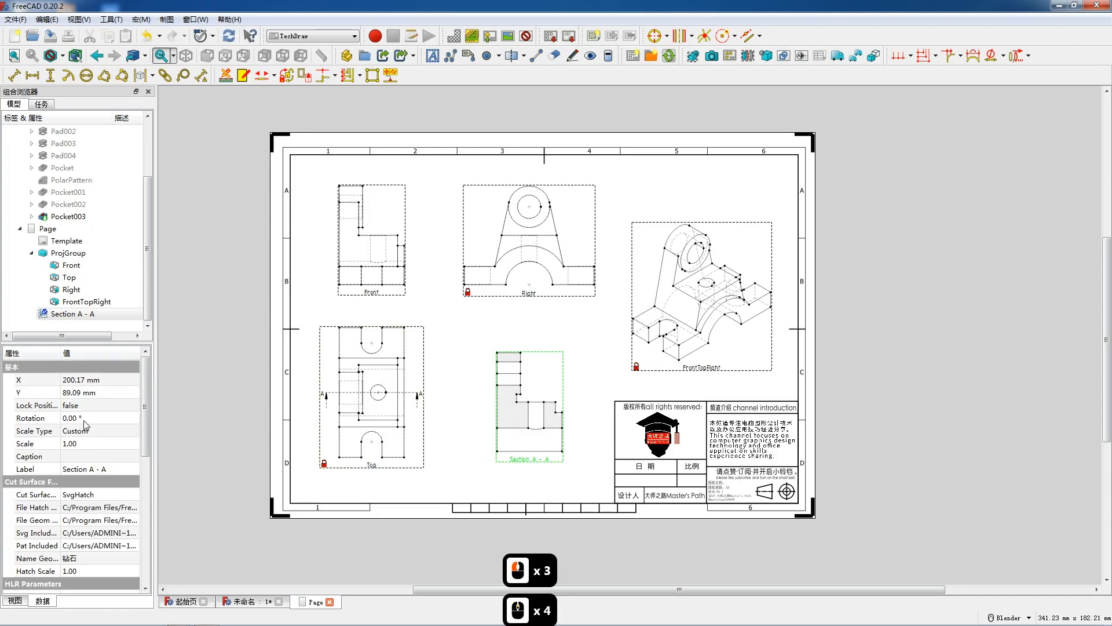
{"action": "double_click", "coordinate": [86, 405]}
{"action": "left_click", "coordinate": [86, 425]}
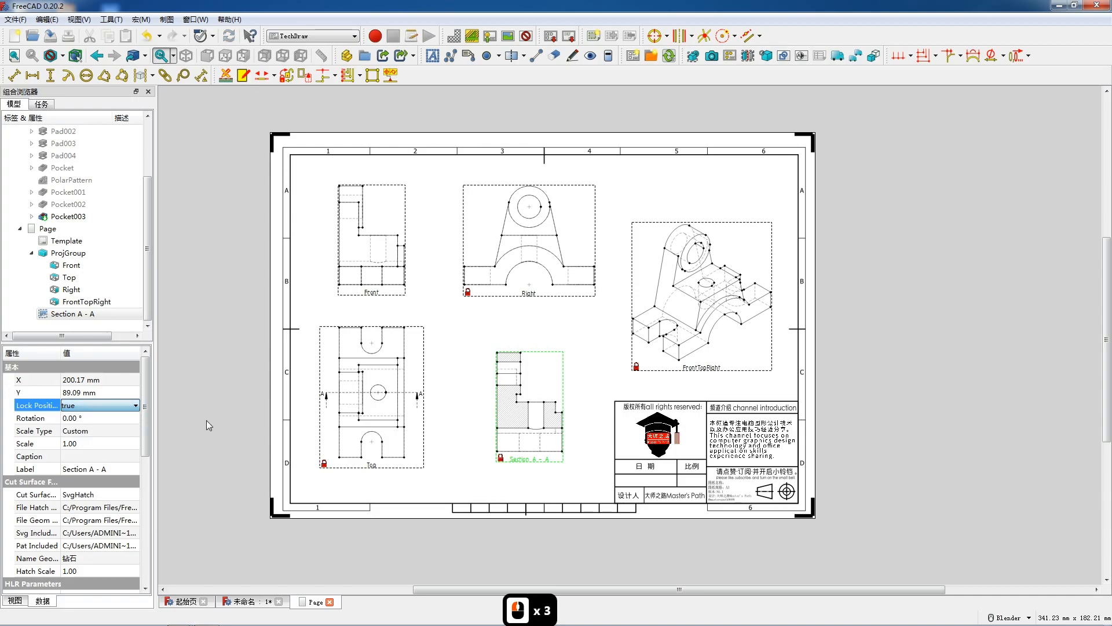
Step: Add a vertical dimension for the base height in the Front view and place it just outside the view's left edge
{"action": "scroll", "coordinate": [667, 274], "scroll_direction": "up", "scroll_amount": 2}
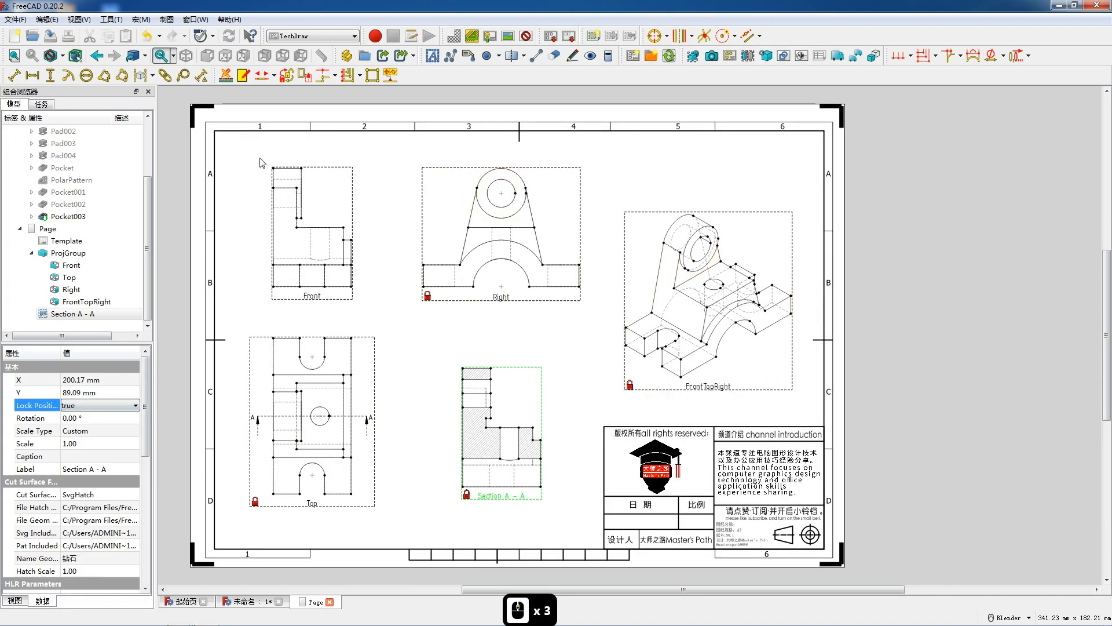
{"action": "scroll", "coordinate": [294, 173], "scroll_direction": "up", "scroll_amount": 8}
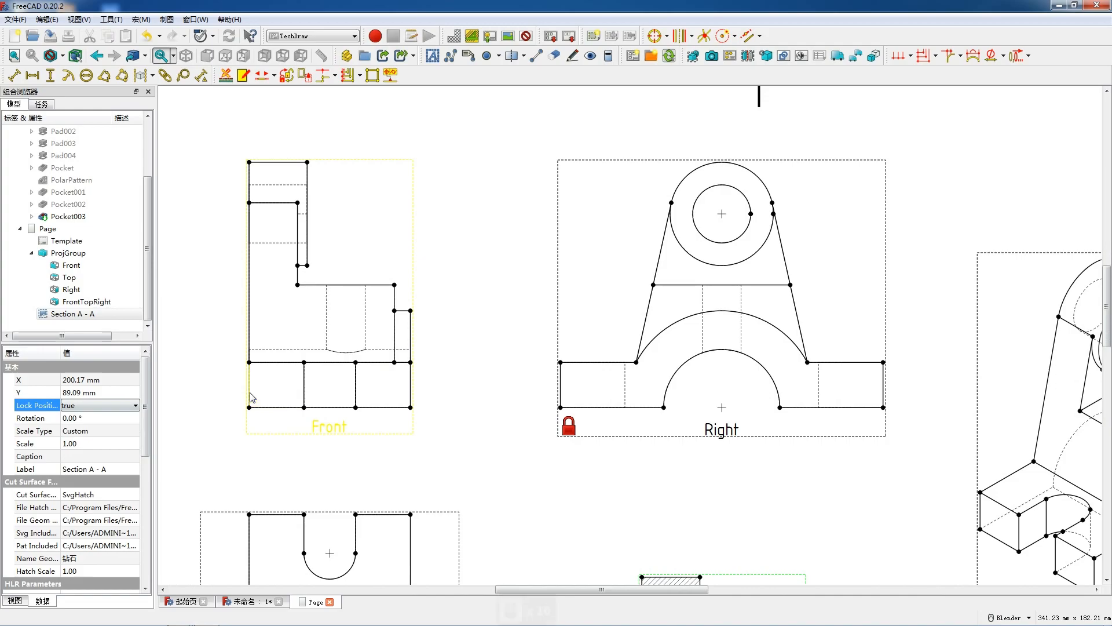
{"action": "left_click", "coordinate": [249, 397]}
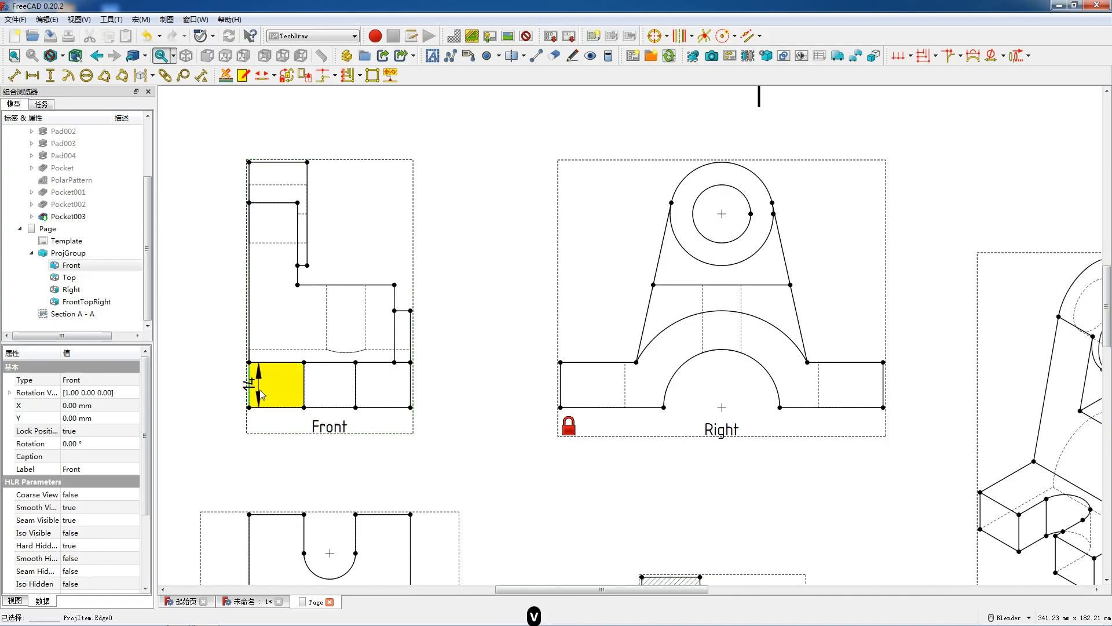
{"action": "key", "text": "v"}
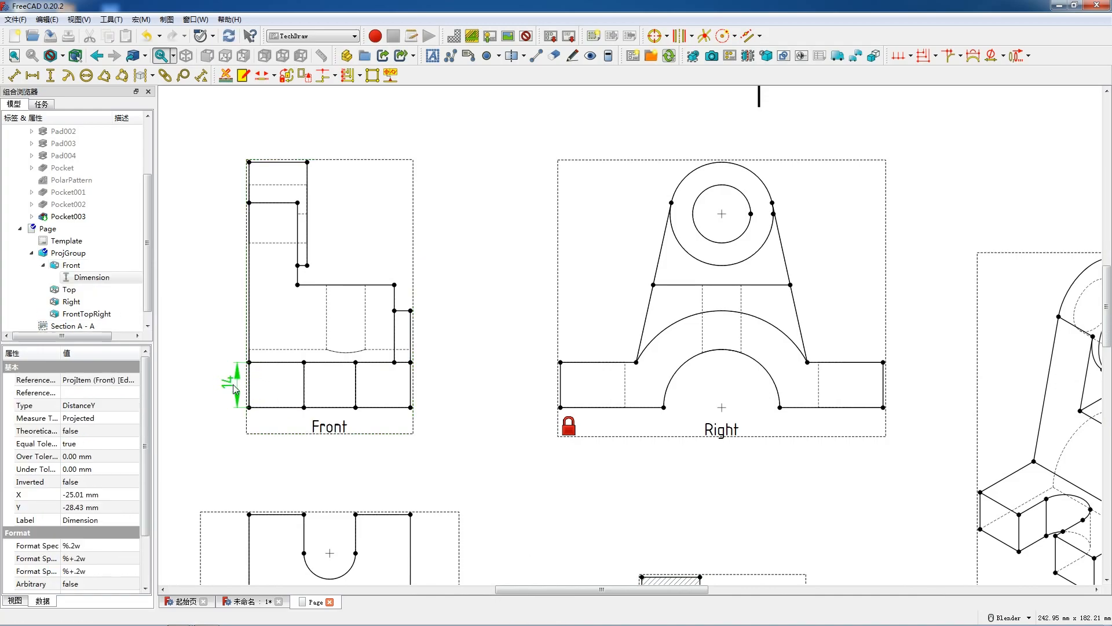
{"action": "left_click_drag", "start_coordinate": [234, 385], "coordinate": [234, 385]}
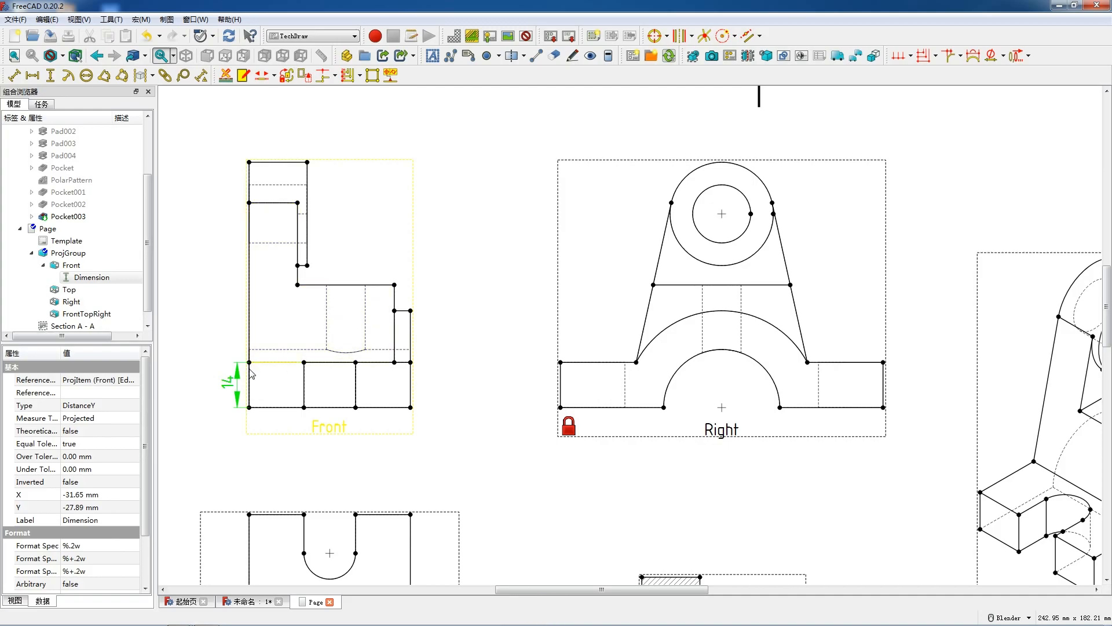
Step: Dimension the vertical distance from the base's upper edge to the boss bore's centre in the Front view, in line with the base height dimension
{"action": "left_click", "coordinate": [258, 347]}
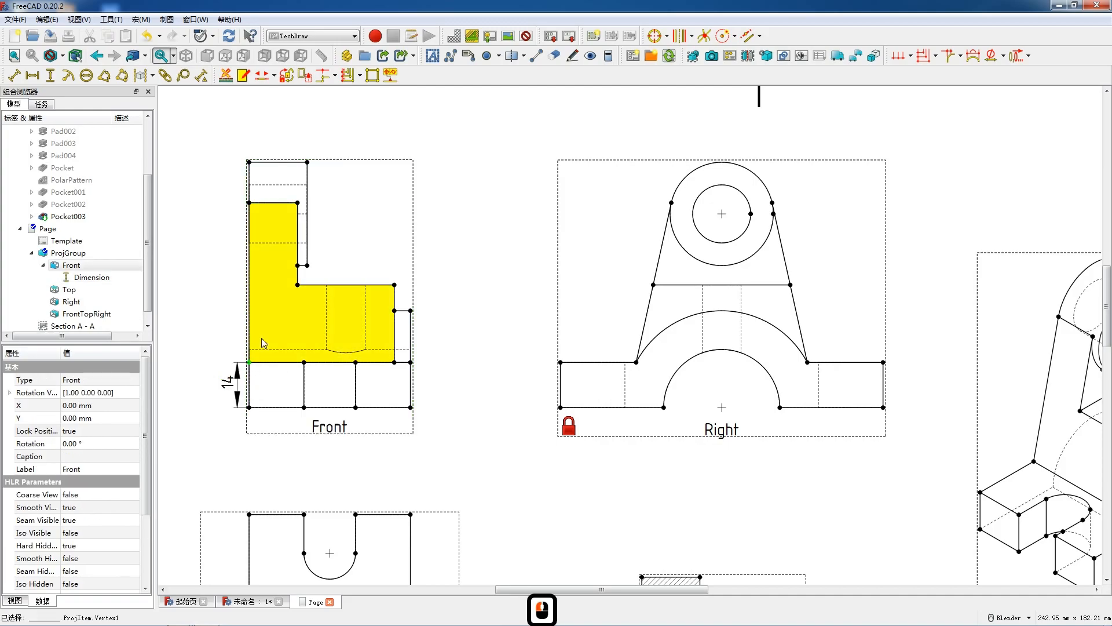
{"action": "left_click", "coordinate": [308, 218]}
{"action": "left_click", "coordinate": [303, 215]}
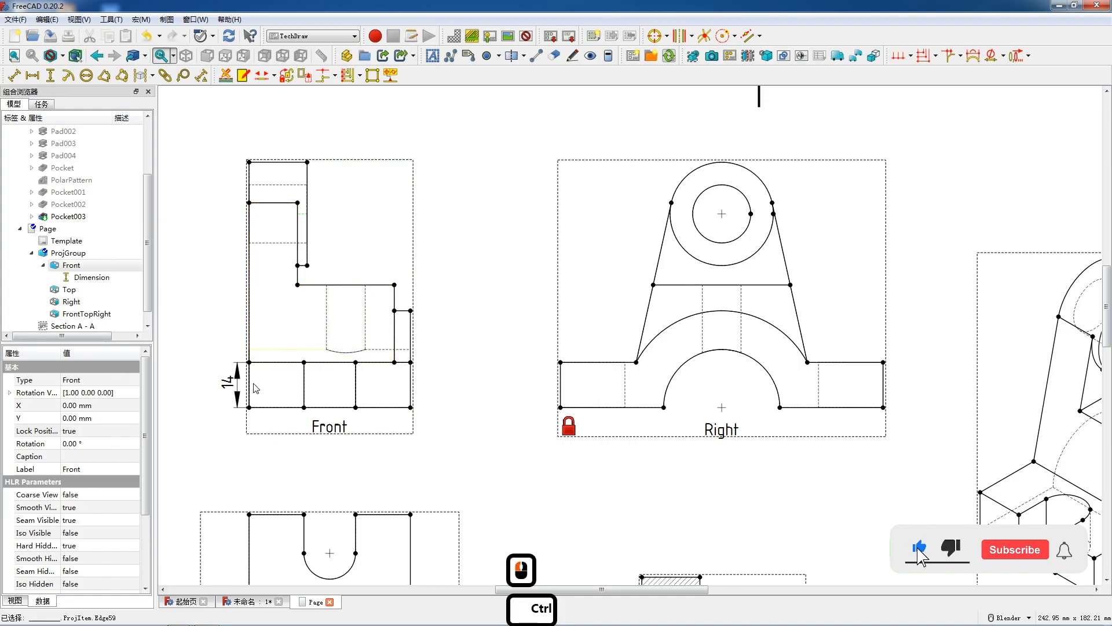
{"action": "left_click", "coordinate": [258, 363], "text": "ctrl"}
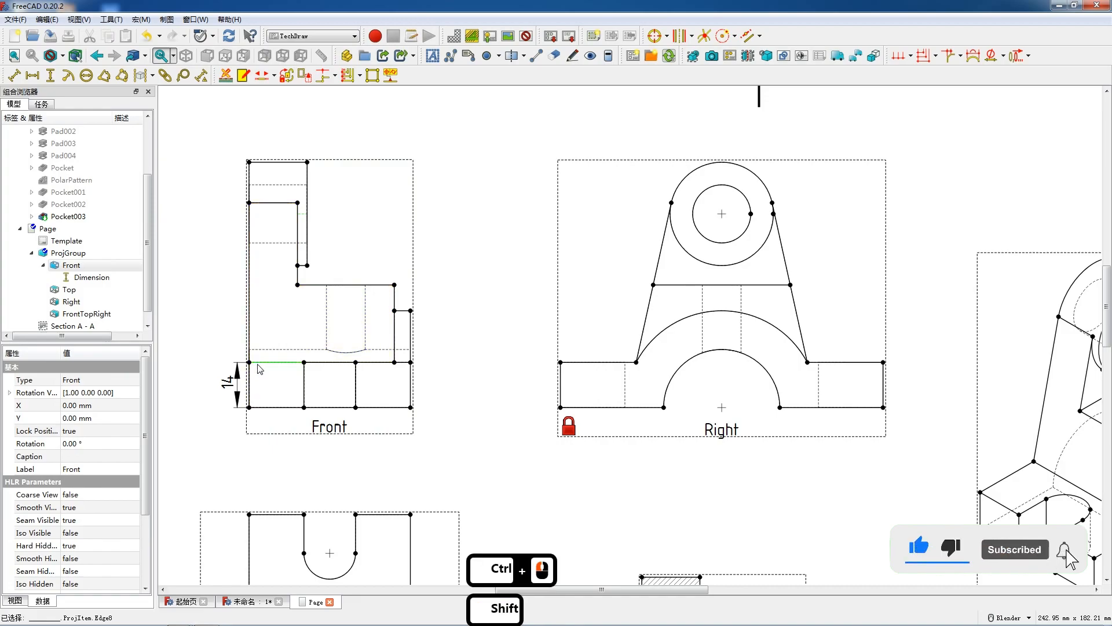
{"action": "key", "text": "shift+v"}
{"action": "left_click_drag", "start_coordinate": [300, 291], "coordinate": [229, 307]}
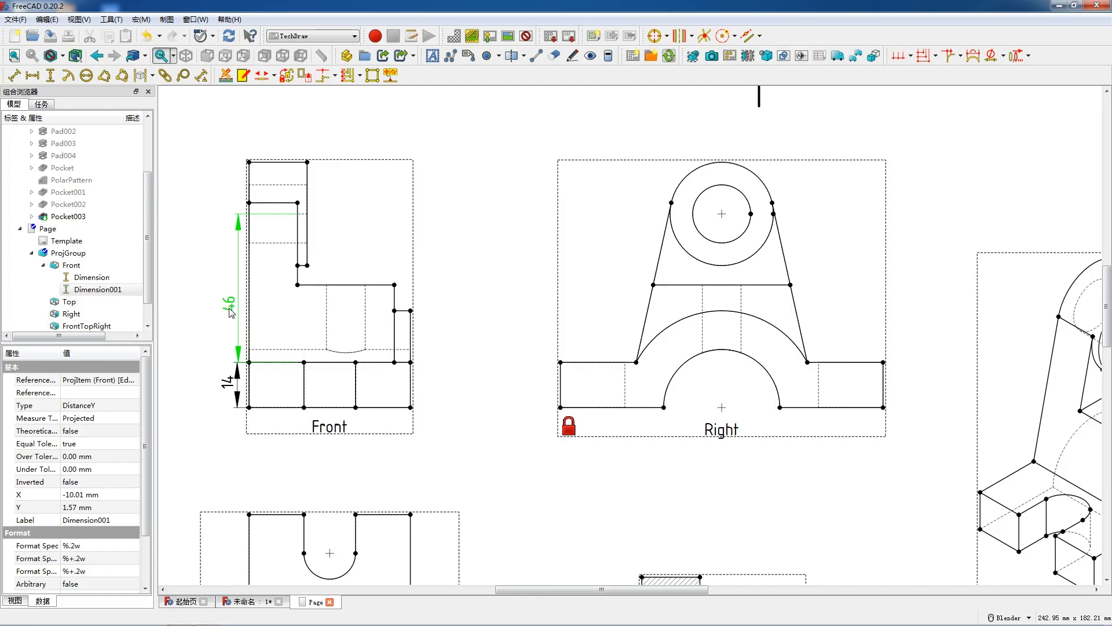
Step: Add horizontal dimensions for the boss length and the upright web thickness in the Front view, each placed above its edge
{"action": "left_click", "coordinate": [264, 164]}
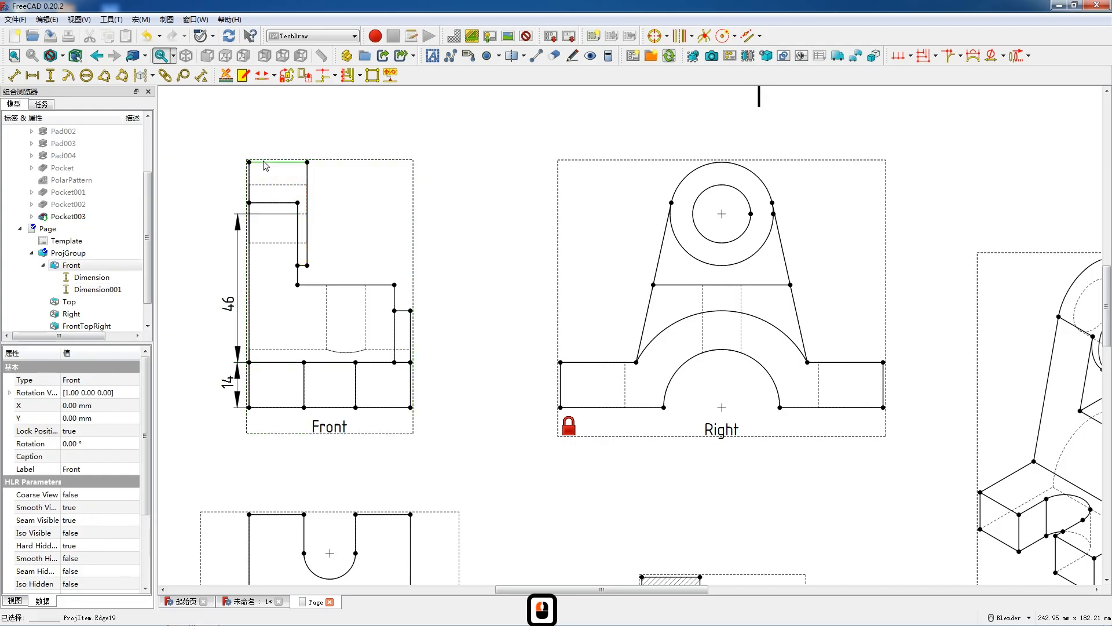
{"action": "key", "text": "h"}
{"action": "left_click_drag", "start_coordinate": [278, 167], "coordinate": [279, 147]}
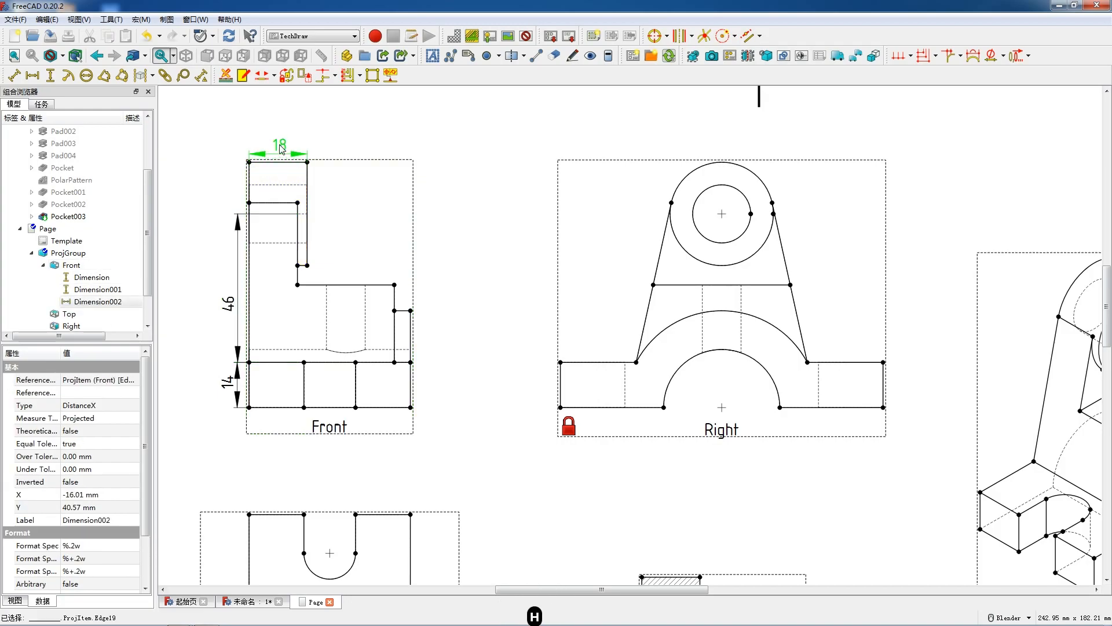
{"action": "left_click", "coordinate": [284, 203]}
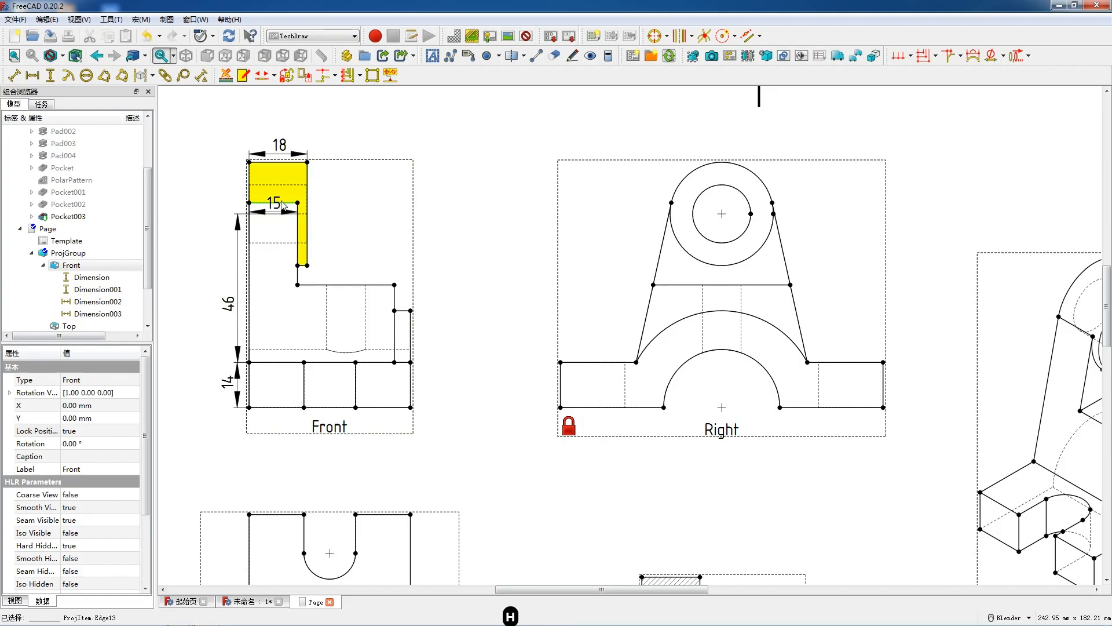
{"action": "key", "text": "h"}
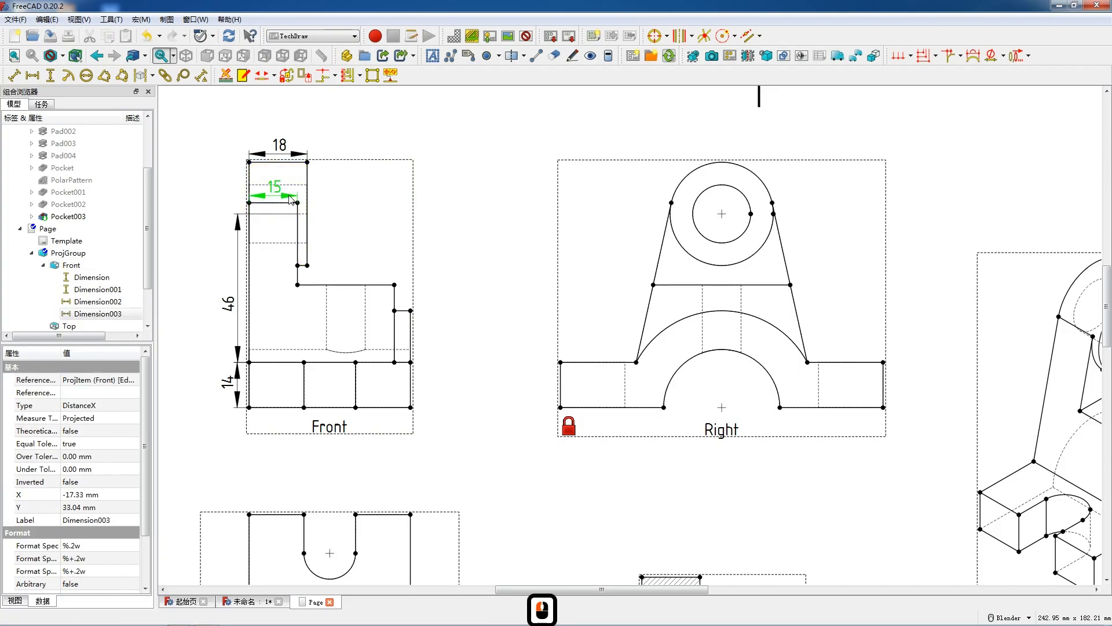
Step: Dimension the bore diameter vertically between its two hidden lines in the Front view and place it right of the boss
{"action": "left_click", "coordinate": [307, 223]}
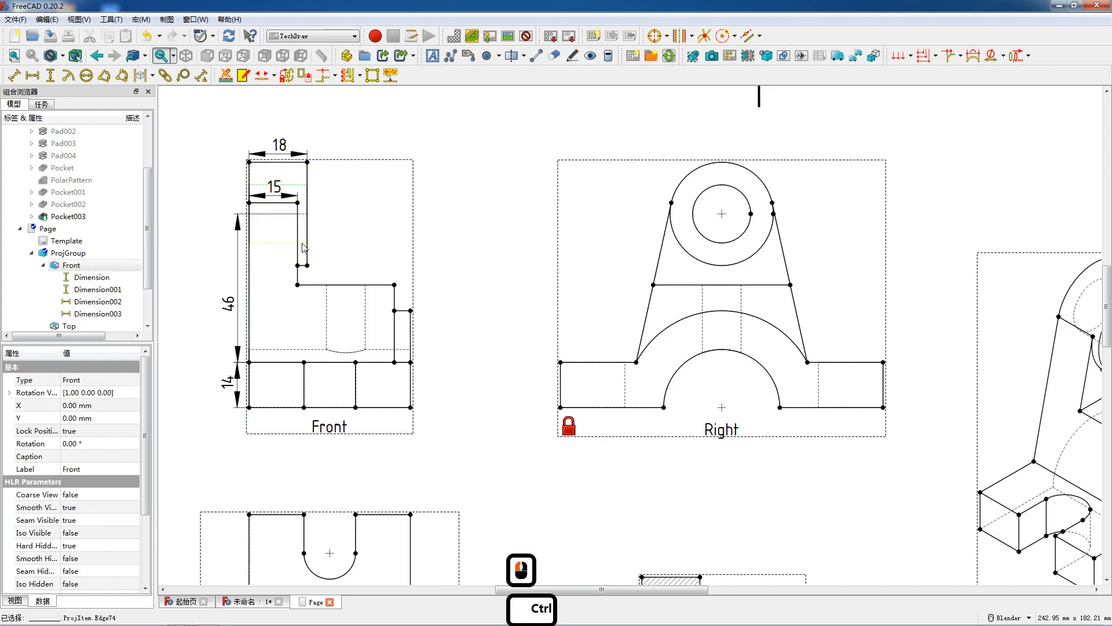
{"action": "left_click", "coordinate": [303, 246], "text": "ctrl"}
{"action": "key", "text": "v"}
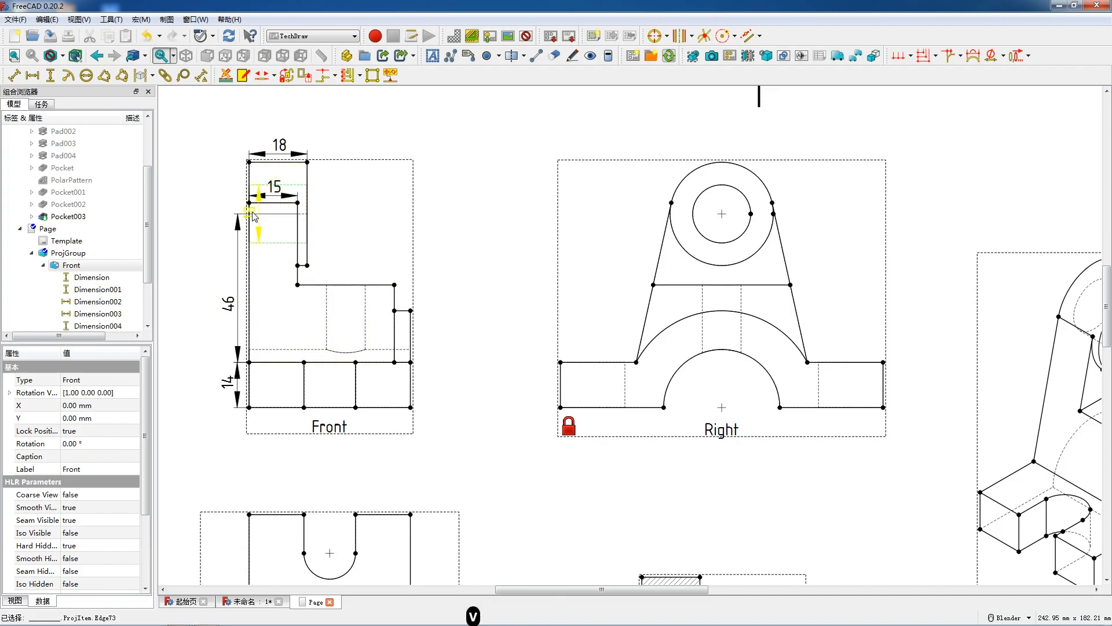
{"action": "left_click_drag", "start_coordinate": [322, 212], "coordinate": [328, 216]}
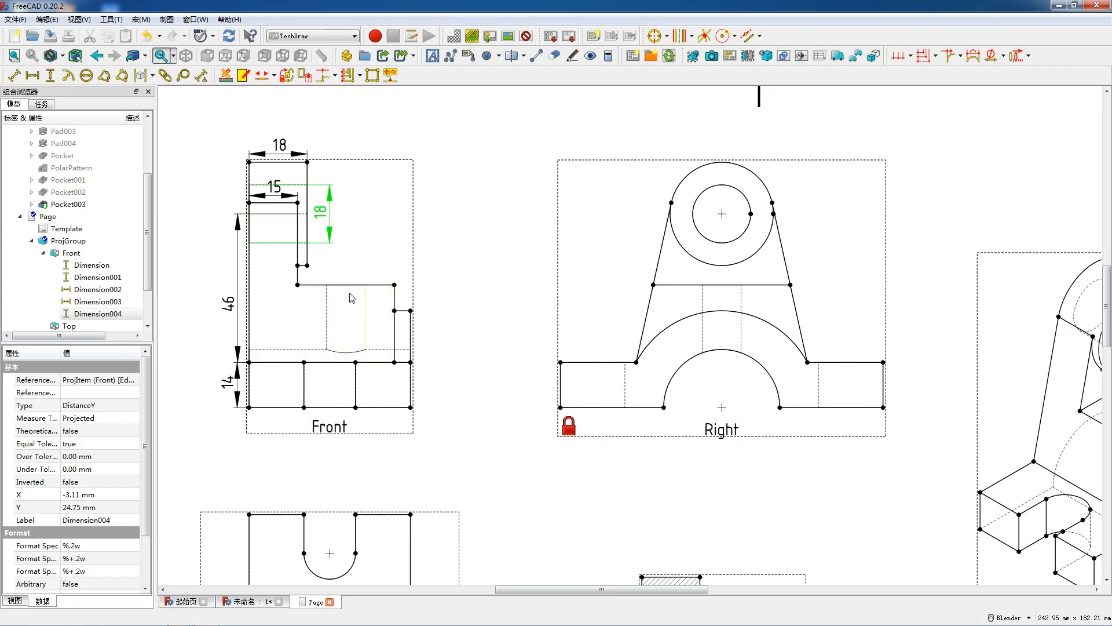
Step: Dimension the horizontal distance from the Front view's left edge to the block's right edge and place it just above the block
{"action": "left_click", "coordinate": [394, 362]}
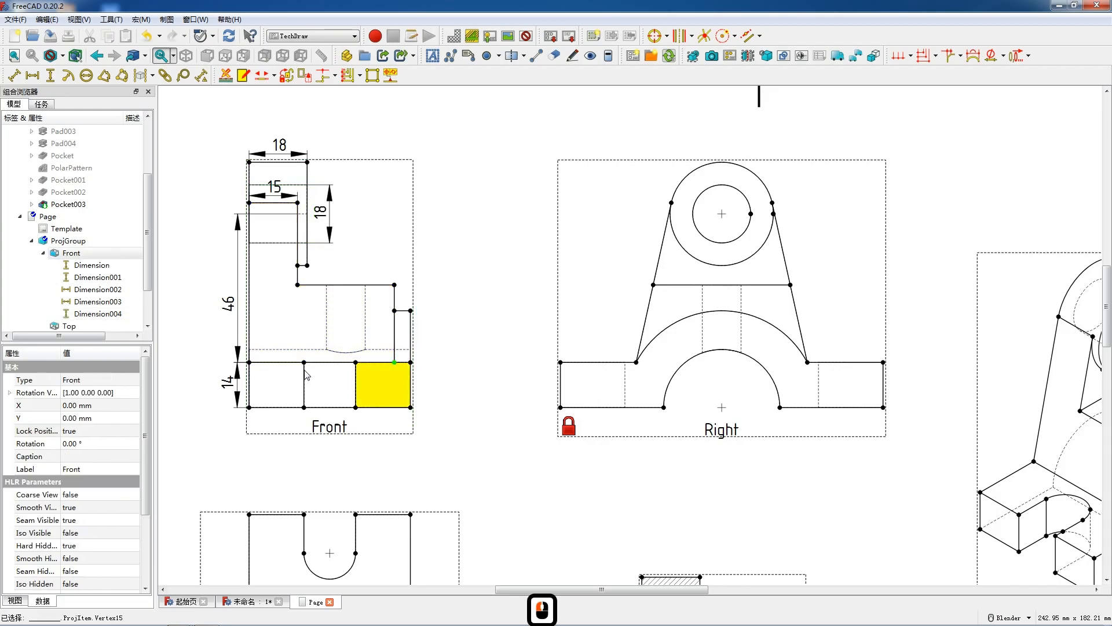
{"action": "left_click", "coordinate": [394, 285]}
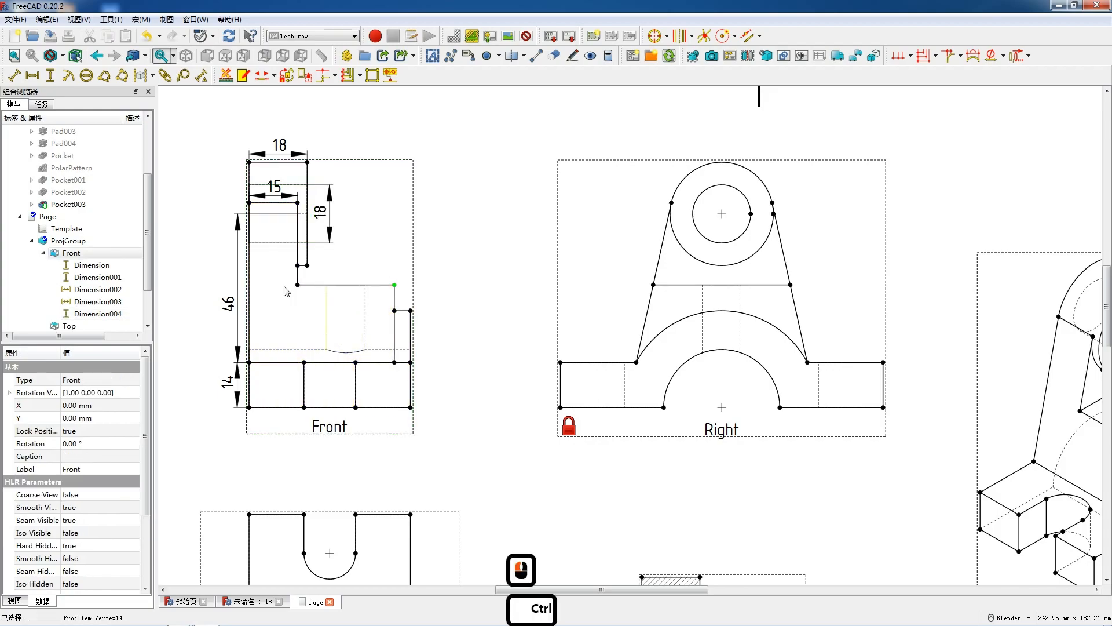
{"action": "left_click", "coordinate": [249, 203], "text": "ctrl"}
{"action": "key", "text": "shift+h"}
{"action": "left_click", "coordinate": [330, 271]}
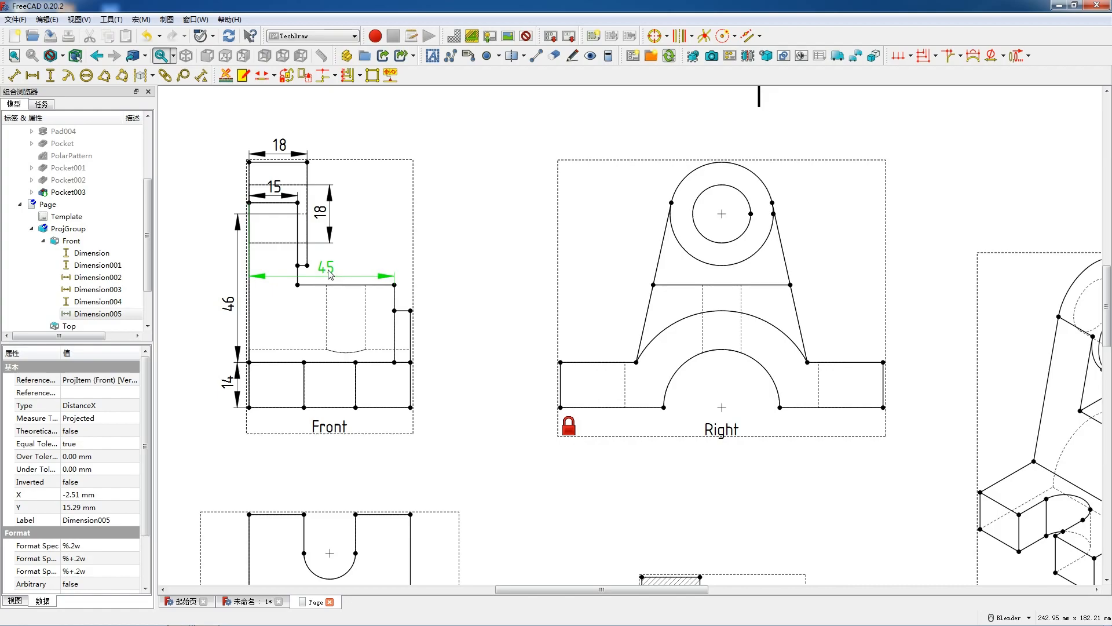
{"action": "left_click_drag", "start_coordinate": [334, 268], "coordinate": [333, 268]}
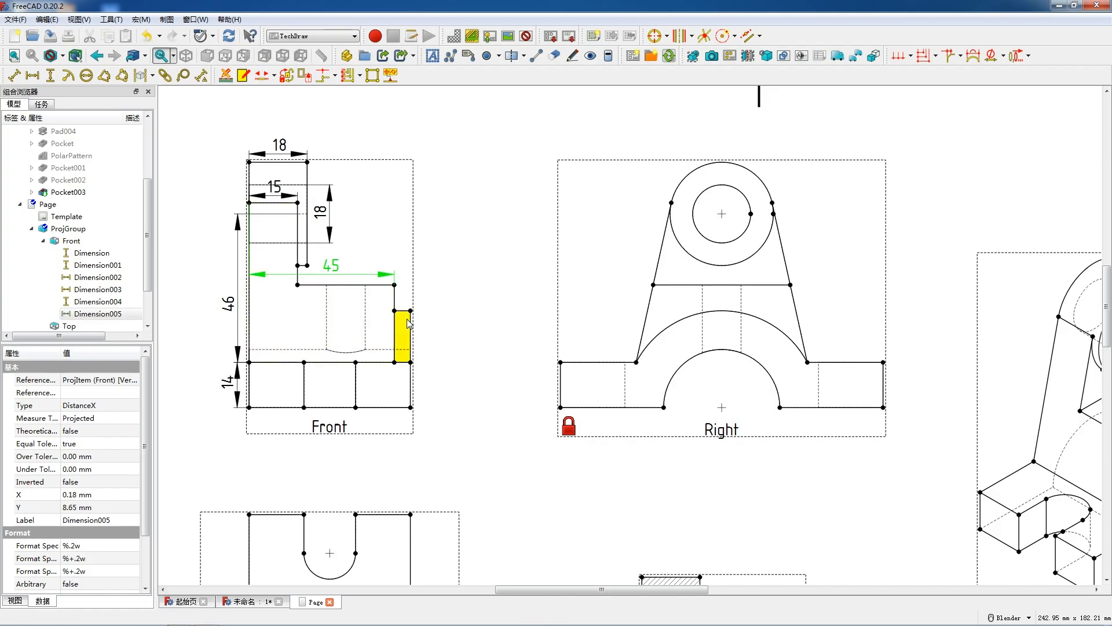
{"action": "scroll", "coordinate": [425, 325], "scroll_direction": "up", "scroll_amount": 3}
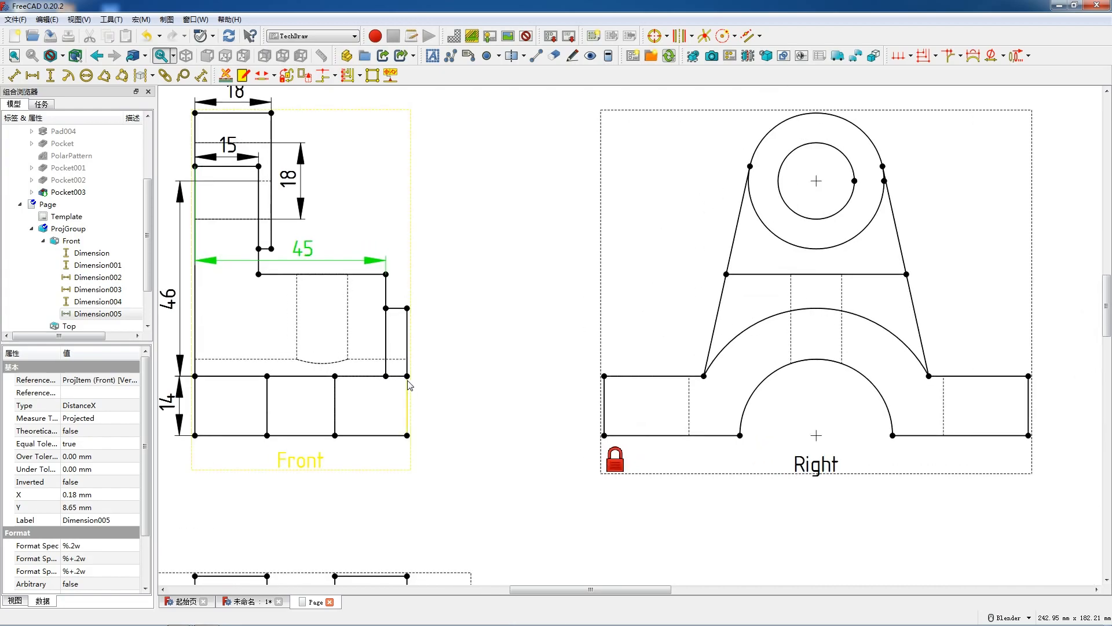
{"action": "scroll", "coordinate": [334, 411], "scroll_direction": "down", "scroll_amount": 2}
{"action": "scroll", "coordinate": [331, 407], "scroll_direction": "down", "scroll_amount": 1}
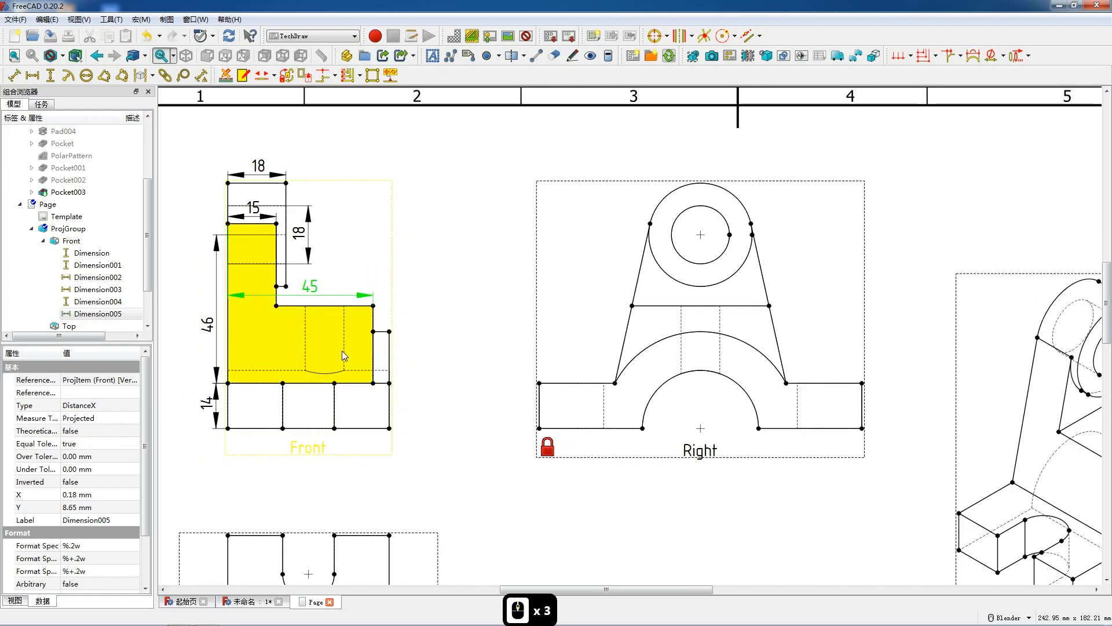
Step: Dimension the small vertical hole's width horizontally between its two hidden lines in the Front view and place it inside the block
{"action": "left_click", "coordinate": [345, 345]}
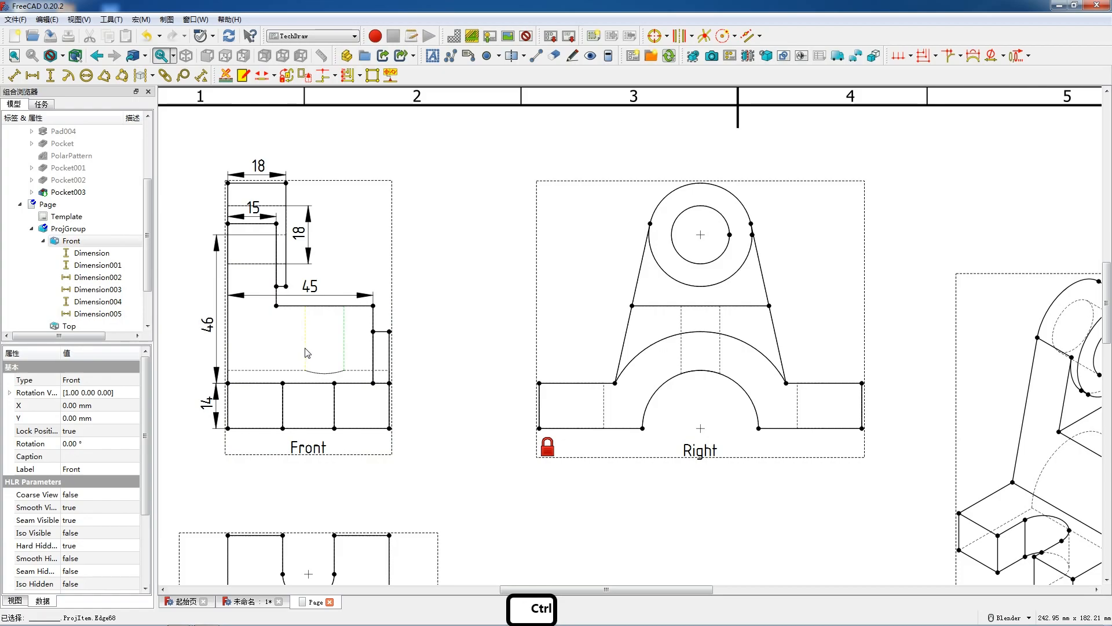
{"action": "left_click", "coordinate": [306, 352], "text": "ctrl"}
{"action": "key", "text": "h"}
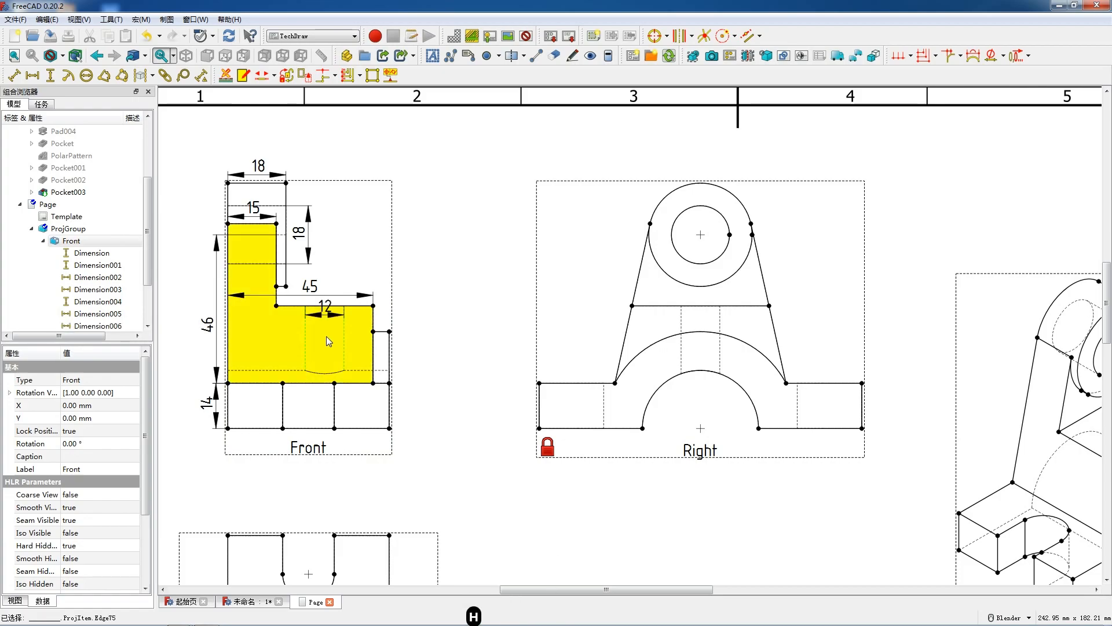
{"action": "left_click_drag", "start_coordinate": [326, 325], "coordinate": [326, 330]}
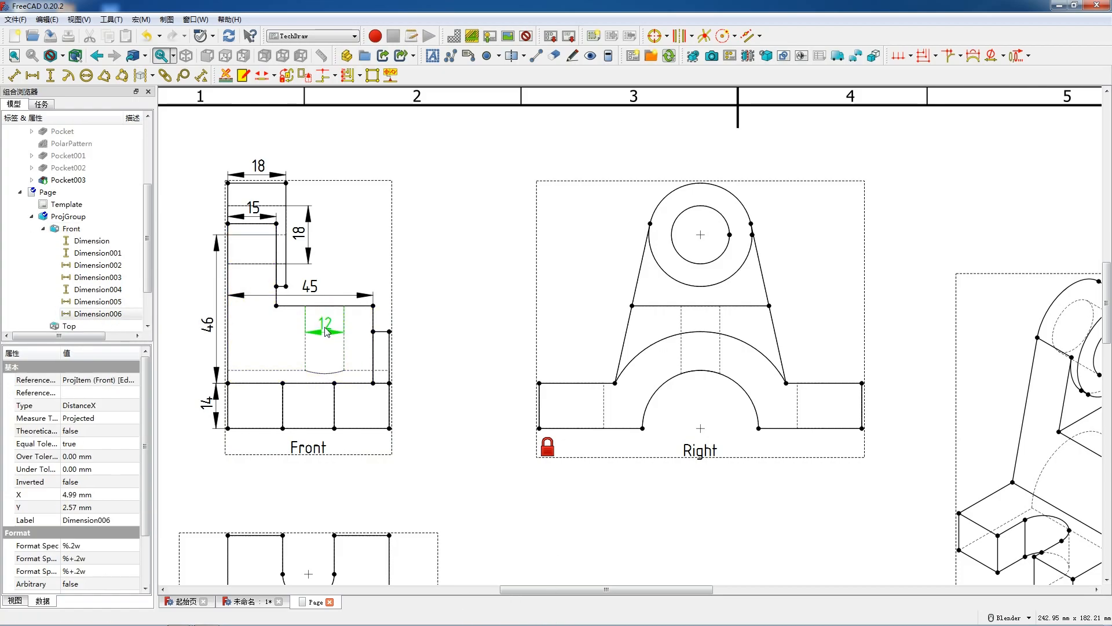
Step: Dimension the base's overall horizontal width between its lower corners in the Front view and place it below the base
{"action": "left_click", "coordinate": [389, 429], "text": "ctrl"}
{"action": "left_click", "coordinate": [229, 428], "text": "ctrl"}
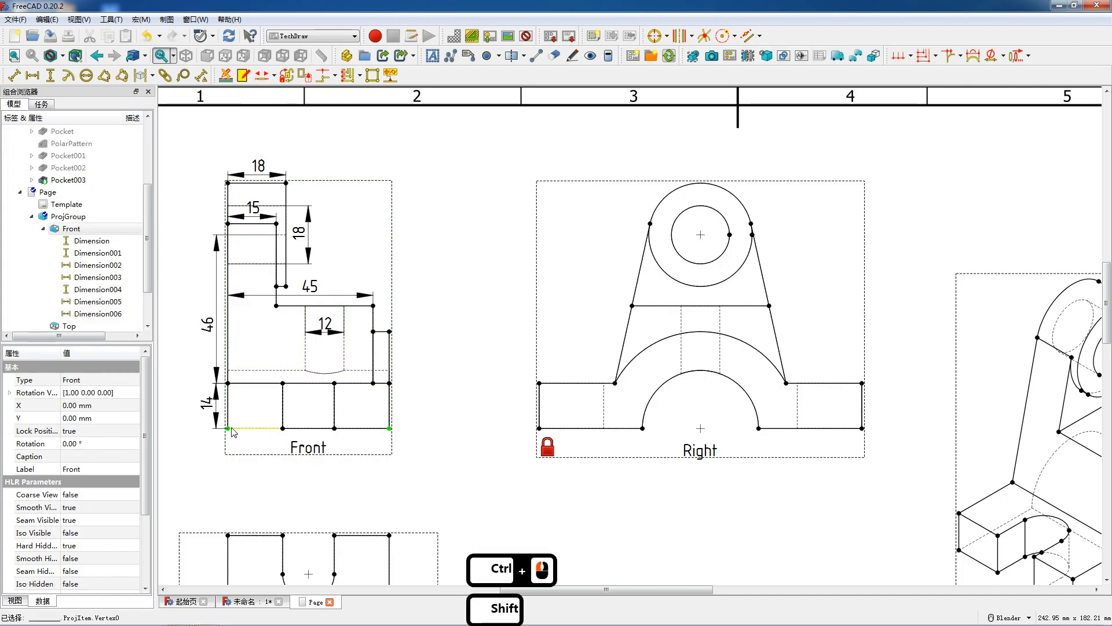
{"action": "key", "text": "h"}
{"action": "left_click_drag", "start_coordinate": [307, 432], "coordinate": [307, 446]}
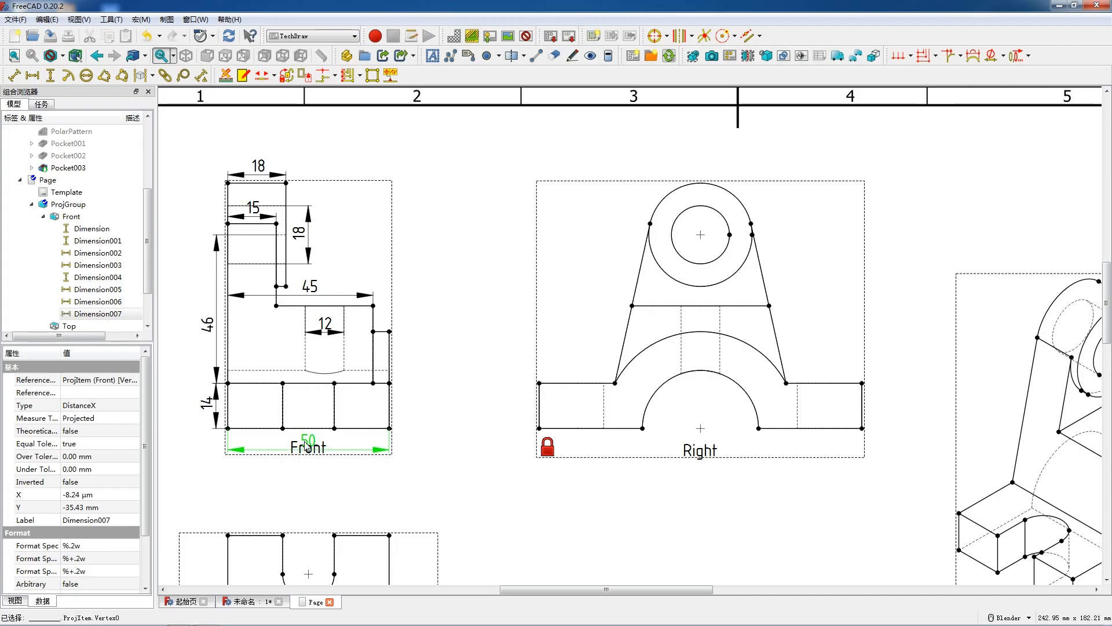
{"action": "left_click", "coordinate": [307, 446]}
{"action": "left_click", "coordinate": [390, 332]}
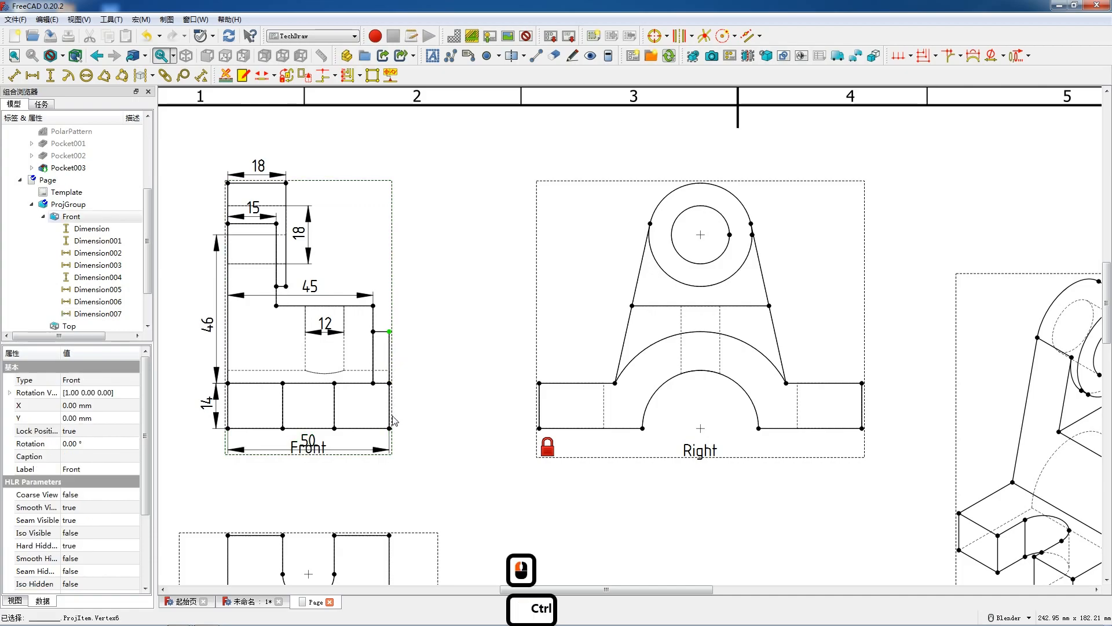
{"action": "left_click", "coordinate": [389, 429], "text": "ctrl"}
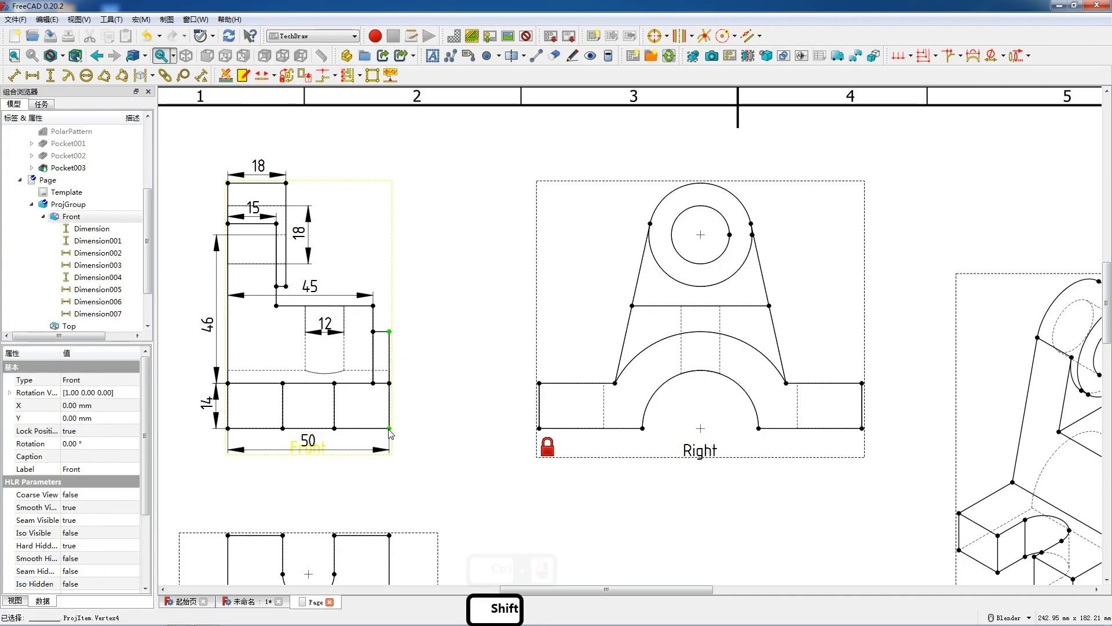
{"action": "left_click", "coordinate": [32, 76]}
{"action": "left_click", "coordinate": [409, 381]}
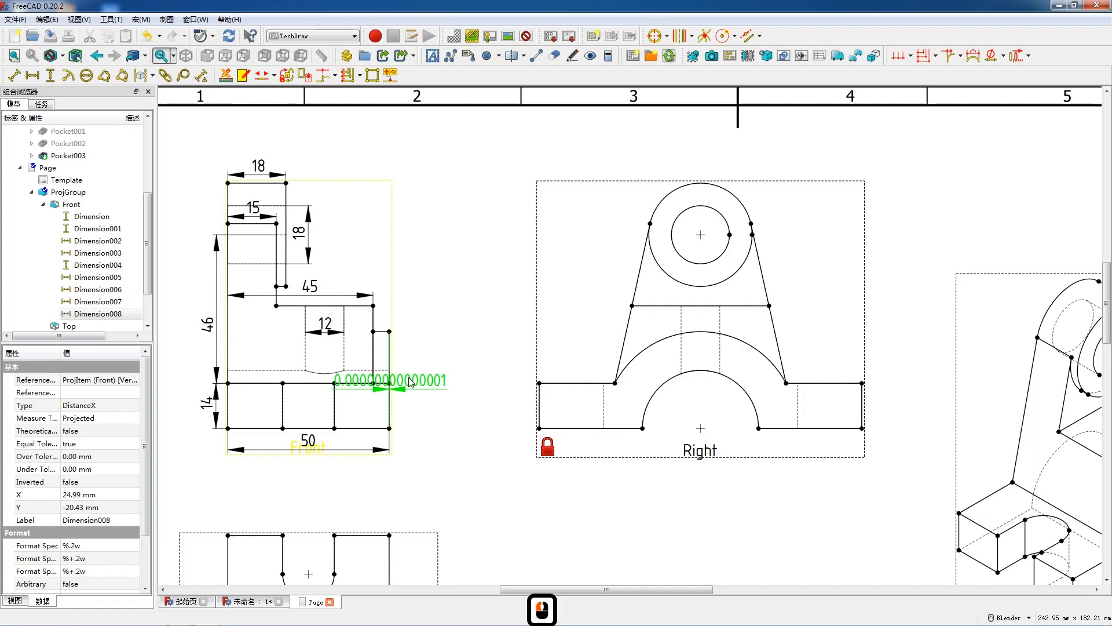
{"action": "key", "text": "Delete"}
Step: Dimension the vertical height from the Front view's lower-right corner to the top of the narrow step, placed right of the part
{"action": "left_click", "coordinate": [389, 332]}
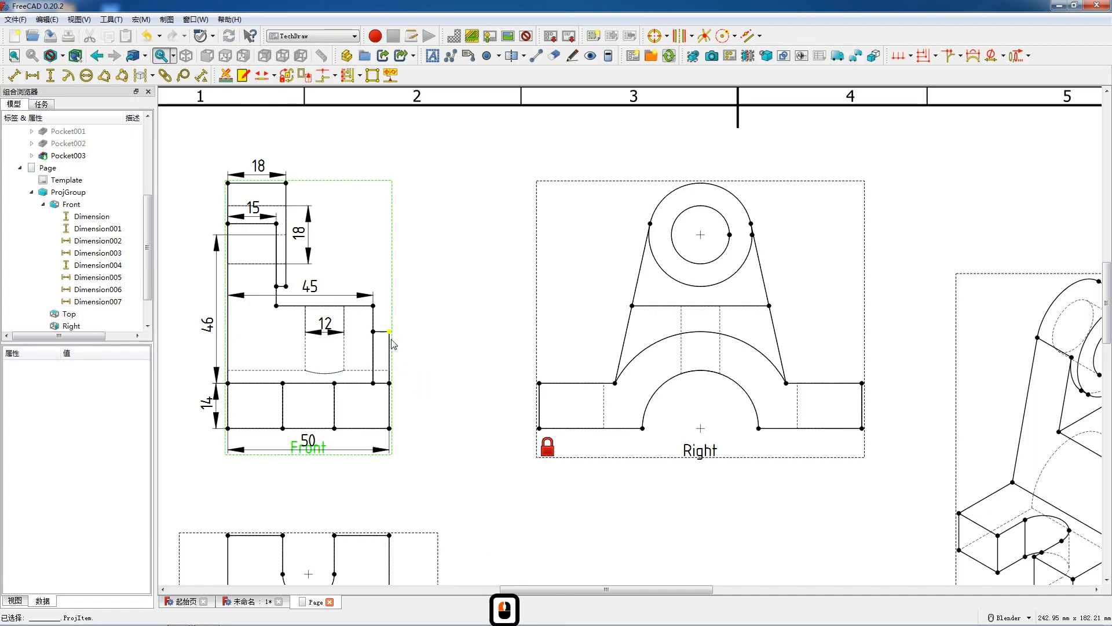
{"action": "left_click", "coordinate": [389, 428], "text": "ctrl"}
{"action": "key", "text": "v"}
{"action": "left_click_drag", "start_coordinate": [394, 395], "coordinate": [404, 386]}
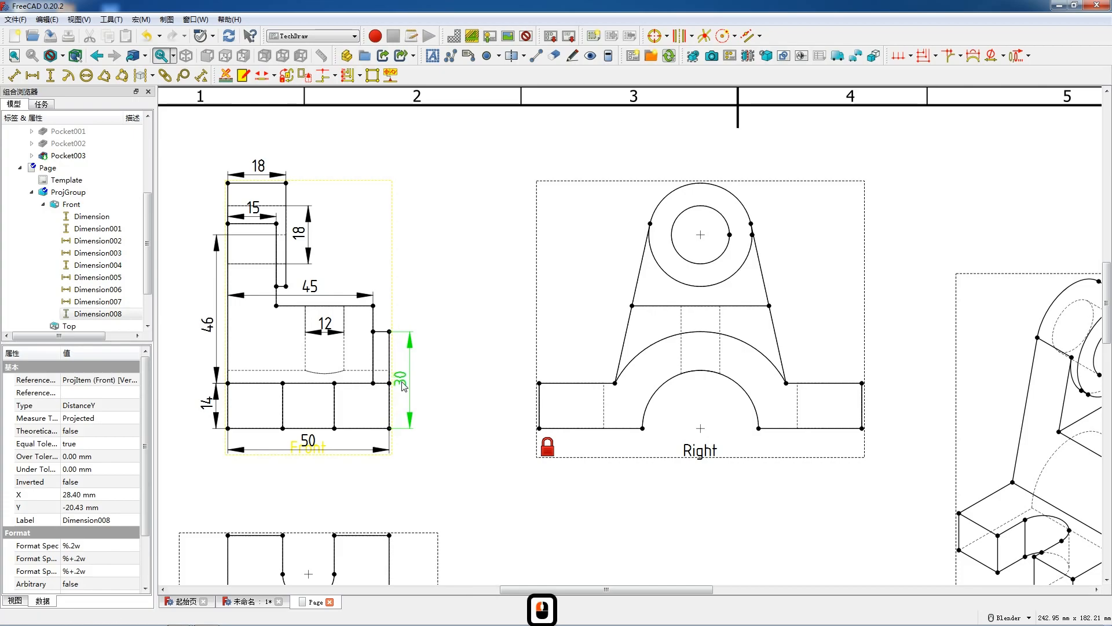
Step: Add a vertical and a horizontal centre line through the boss bore in the Right view
{"action": "scroll", "coordinate": [284, 393], "scroll_direction": "down", "scroll_amount": 6}
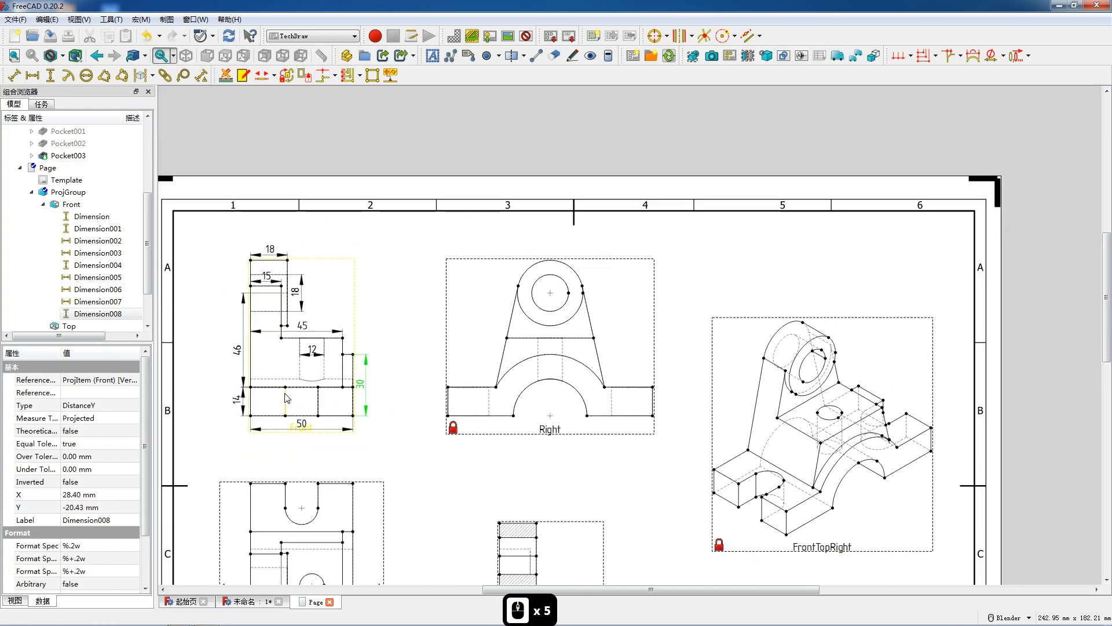
{"action": "scroll", "coordinate": [538, 359], "scroll_direction": "up", "scroll_amount": 7}
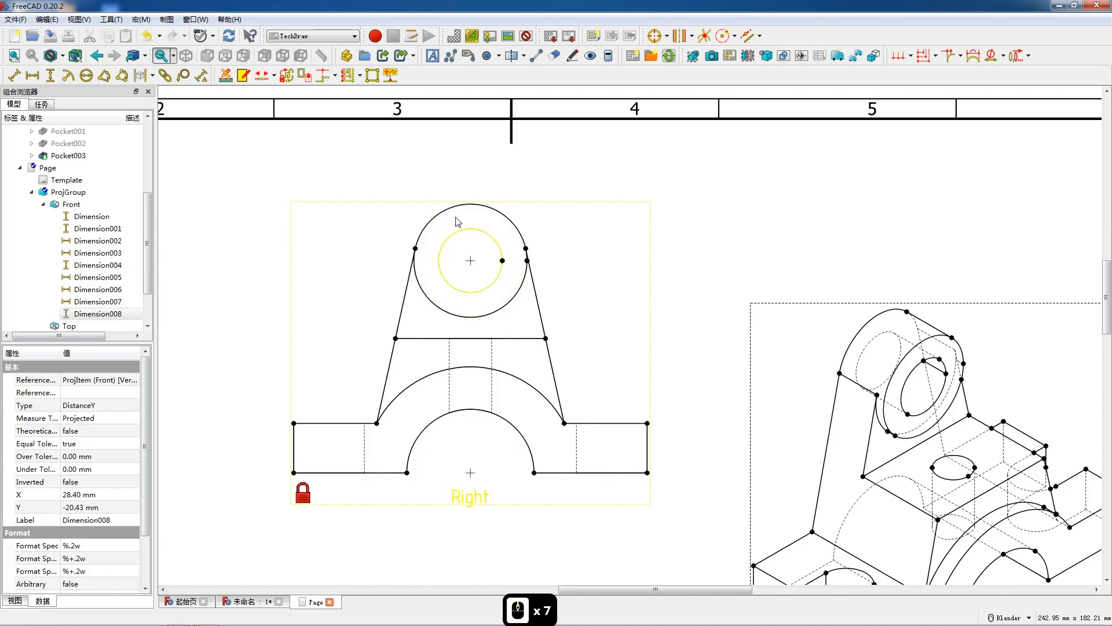
{"action": "left_click", "coordinate": [449, 213]}
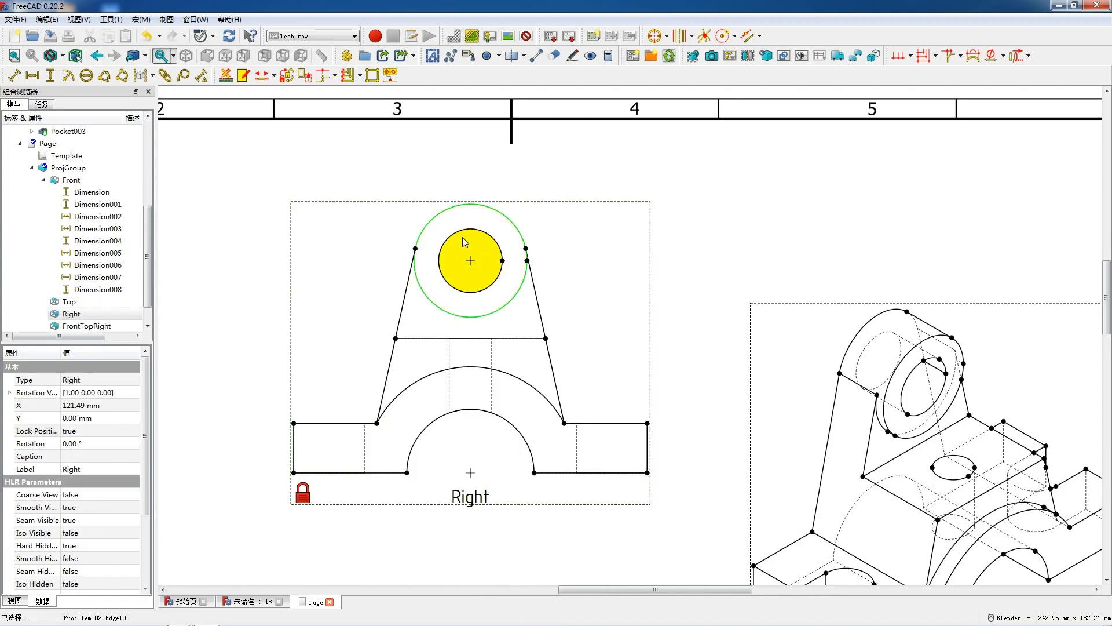
{"action": "left_click", "coordinate": [462, 237]}
{"action": "left_click", "coordinate": [511, 56]}
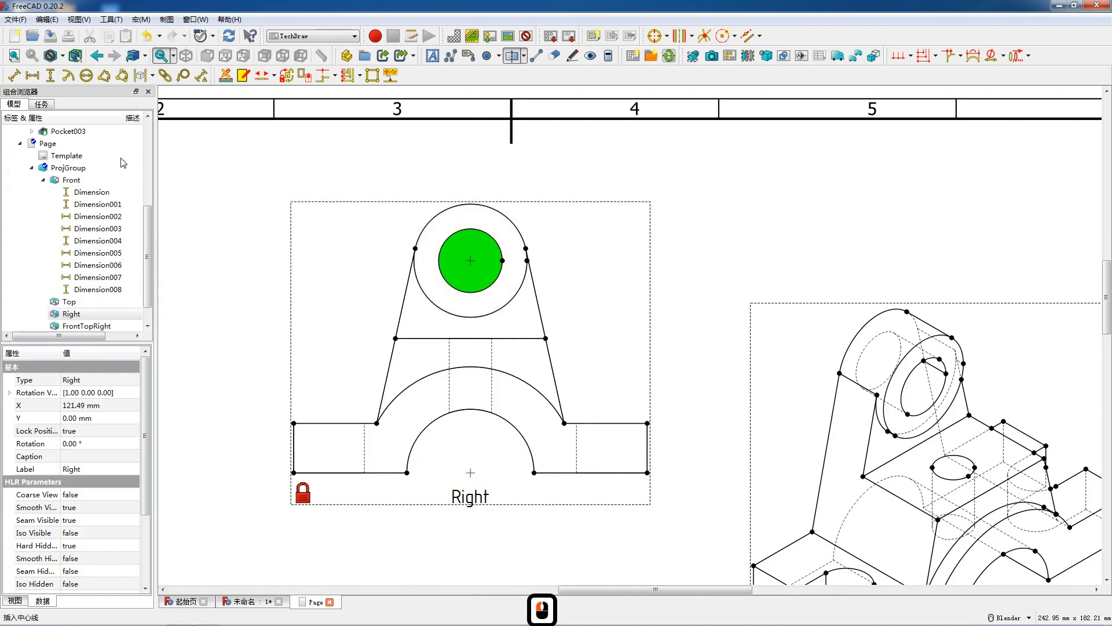
{"action": "left_click", "coordinate": [53, 129]}
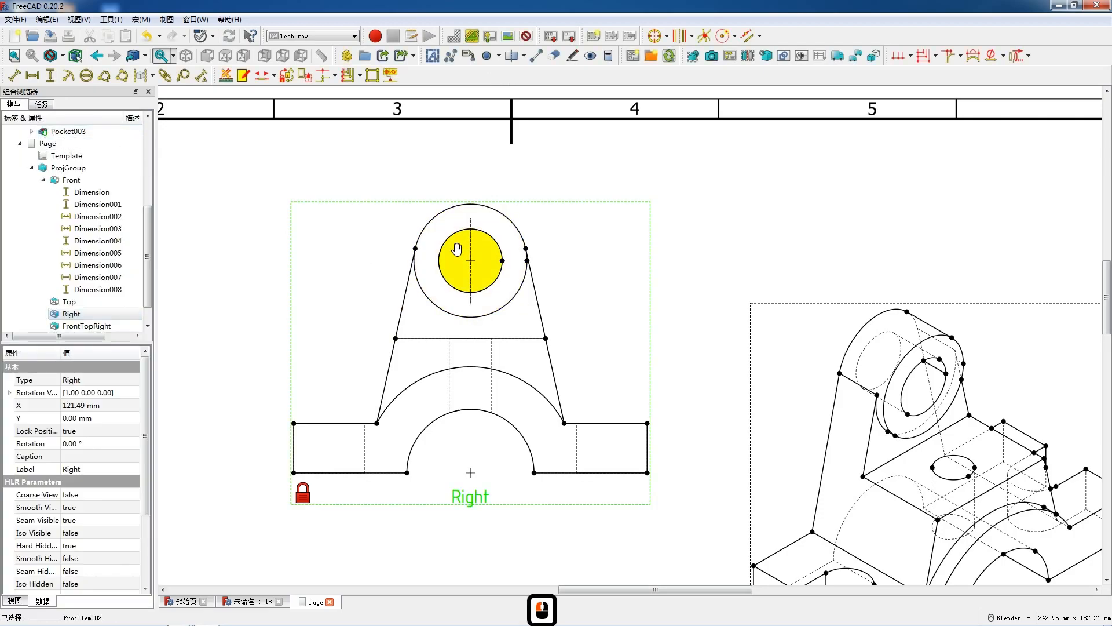
{"action": "left_click", "coordinate": [487, 255]}
{"action": "left_click", "coordinate": [513, 56]}
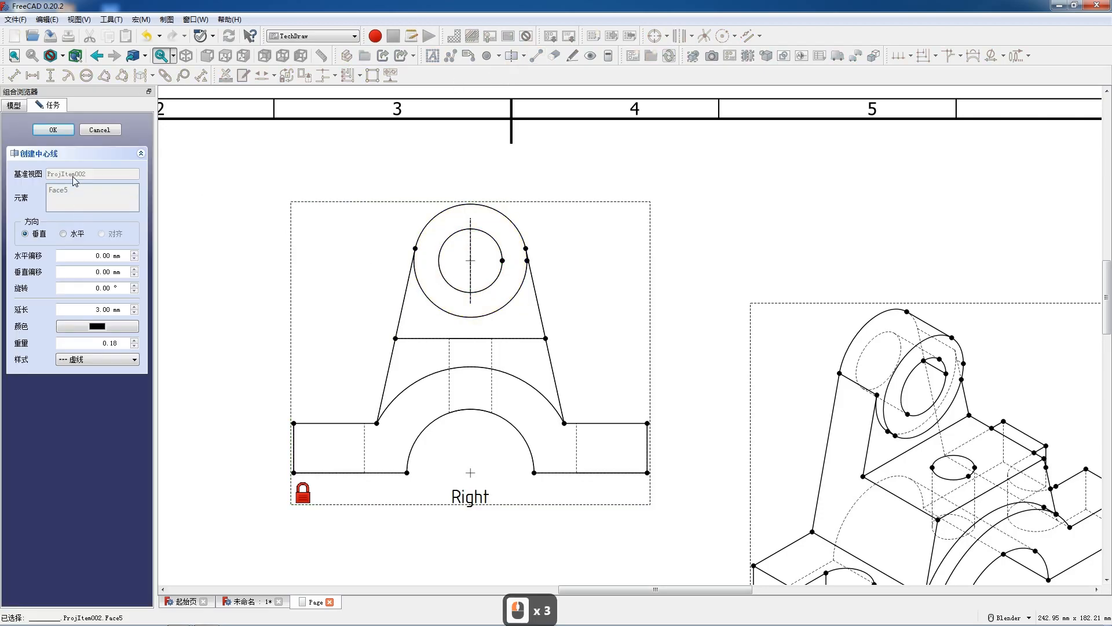
{"action": "left_click", "coordinate": [63, 233]}
{"action": "left_click", "coordinate": [53, 129]}
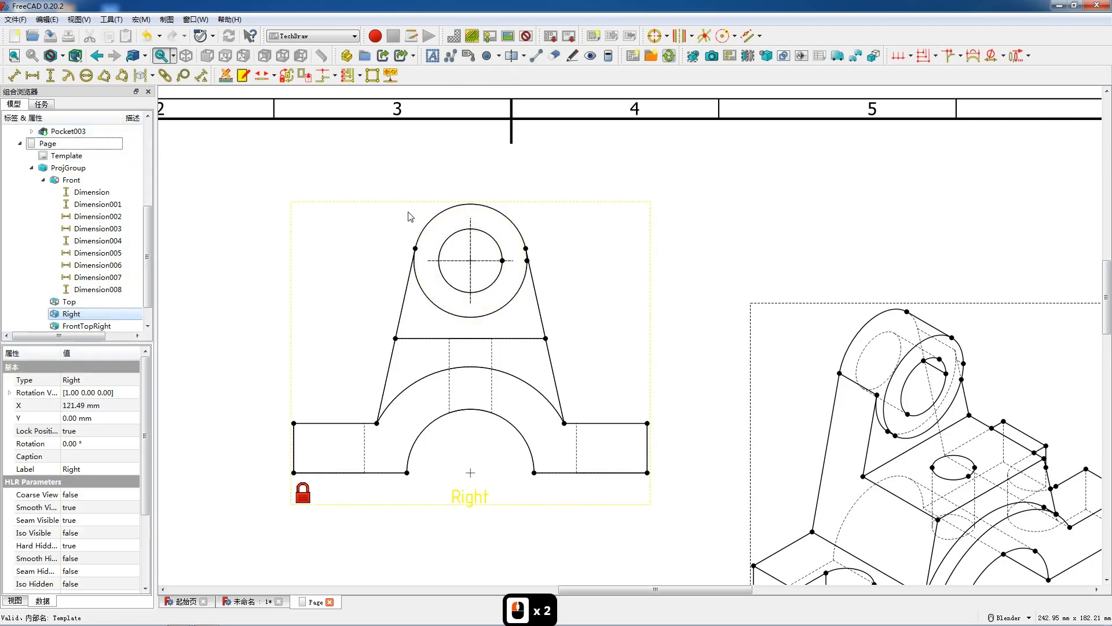
Step: Add radius dimensions to the boss's outer circle and its bore in the Right view, placed above and left of the boss
{"action": "left_click", "coordinate": [437, 229]}
{"action": "left_click", "coordinate": [68, 75]}
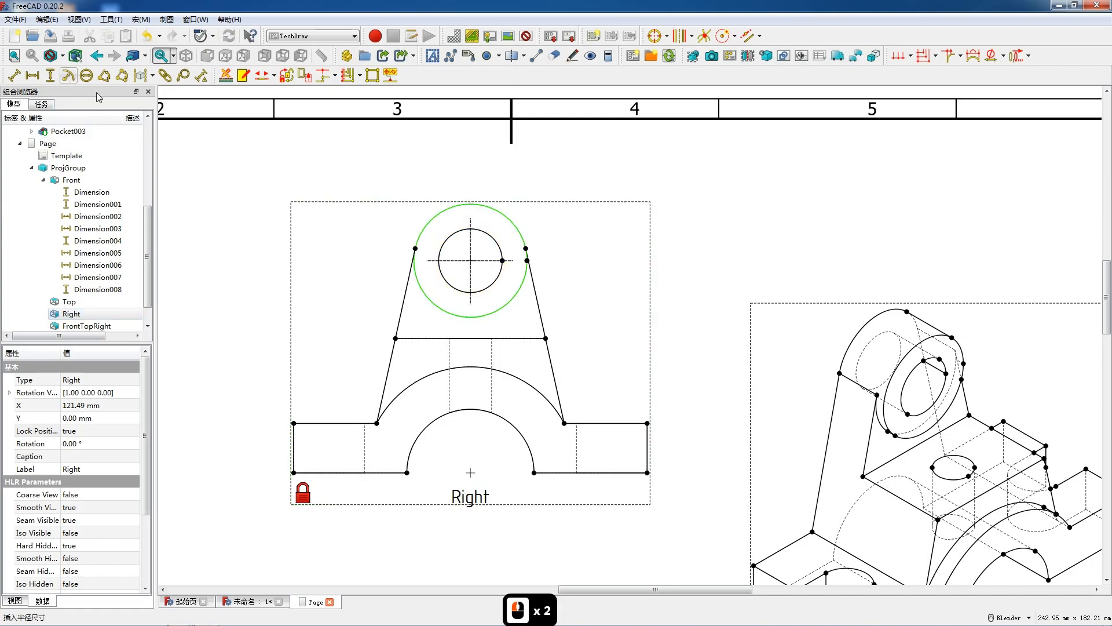
{"action": "left_click_drag", "start_coordinate": [471, 343], "coordinate": [434, 199]}
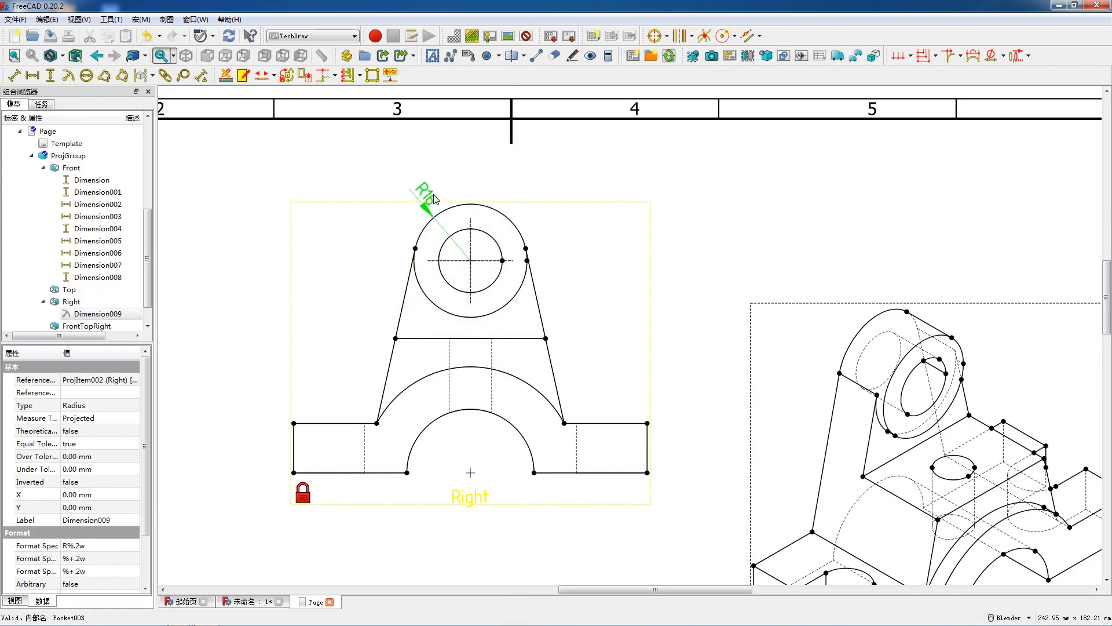
{"action": "left_click", "coordinate": [457, 233]}
{"action": "left_click", "coordinate": [73, 79]}
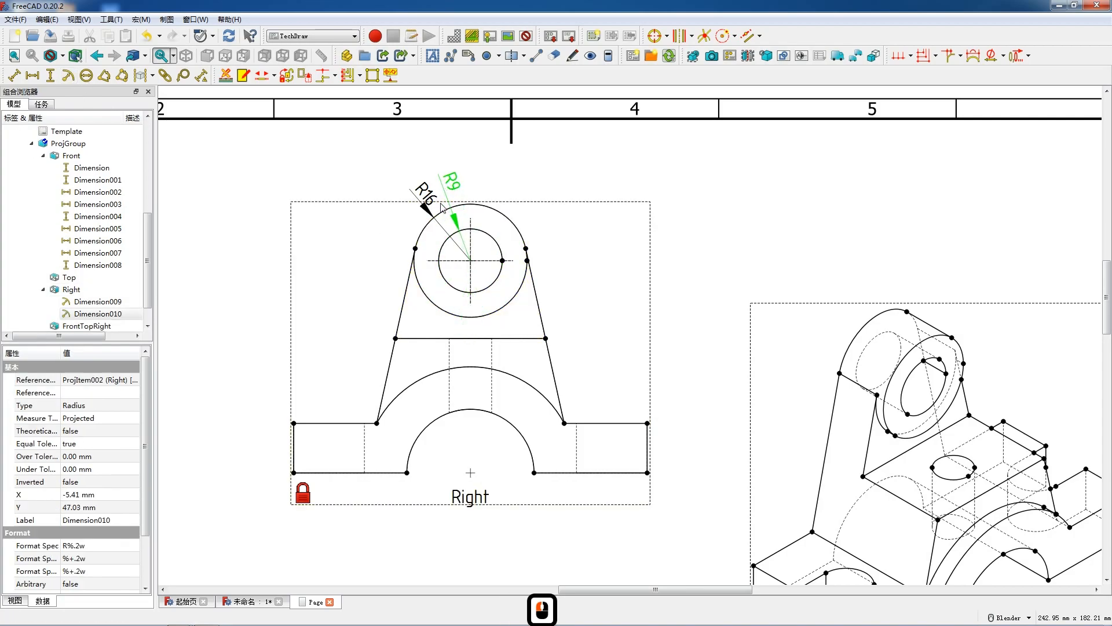
Step: Dimension the overall width between the base's lower outer corners in the Right view and place it below the view
{"action": "left_click", "coordinate": [293, 473]}
{"action": "left_click", "coordinate": [648, 474], "text": "ctrl"}
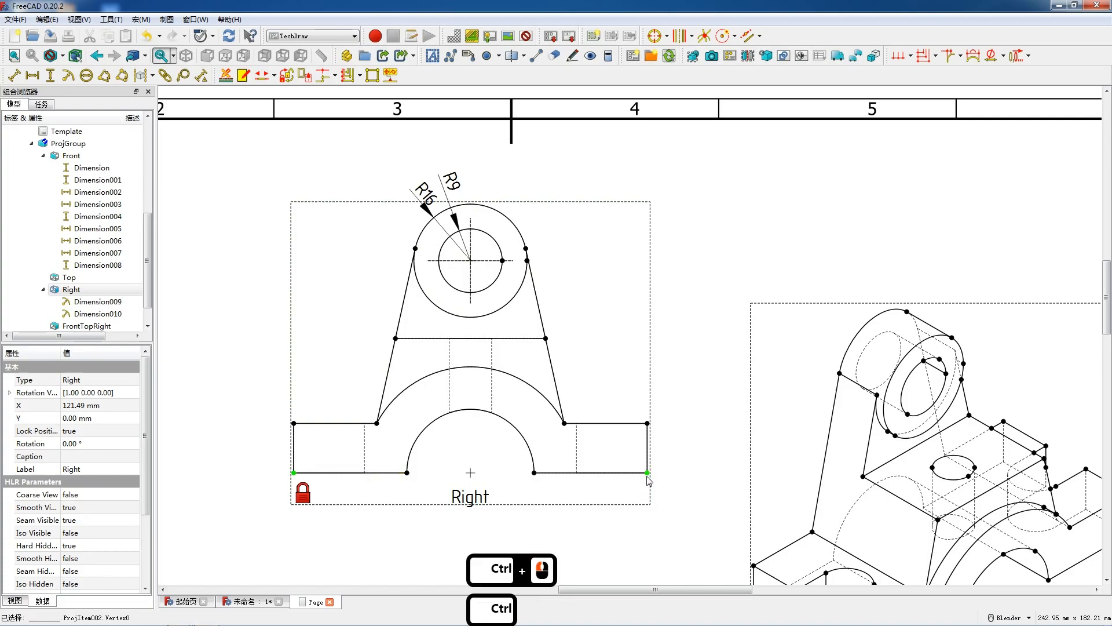
{"action": "key", "text": "shift+h"}
{"action": "left_click_drag", "start_coordinate": [462, 474], "coordinate": [466, 508]}
{"action": "left_click", "coordinate": [462, 474]}
Step: Add radius dimensions to the inner and outer base arches in the Right view, placed above and to their right
{"action": "left_click", "coordinate": [424, 429]}
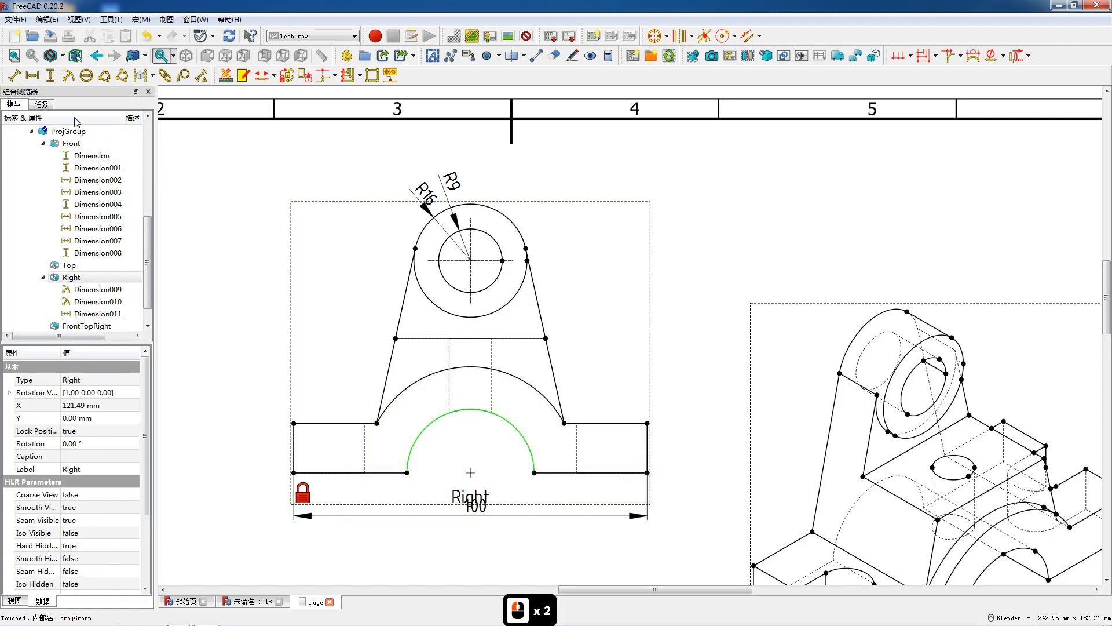
{"action": "left_click", "coordinate": [70, 80]}
{"action": "left_click_drag", "start_coordinate": [467, 342], "coordinate": [597, 354]}
{"action": "left_click", "coordinate": [534, 388]}
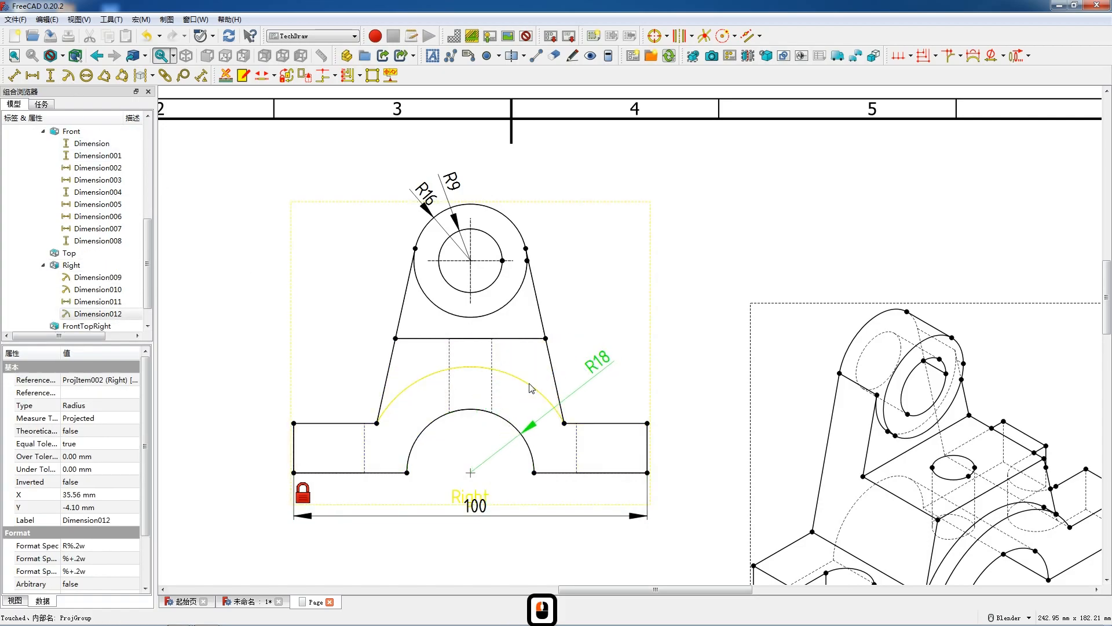
{"action": "left_click", "coordinate": [70, 80]}
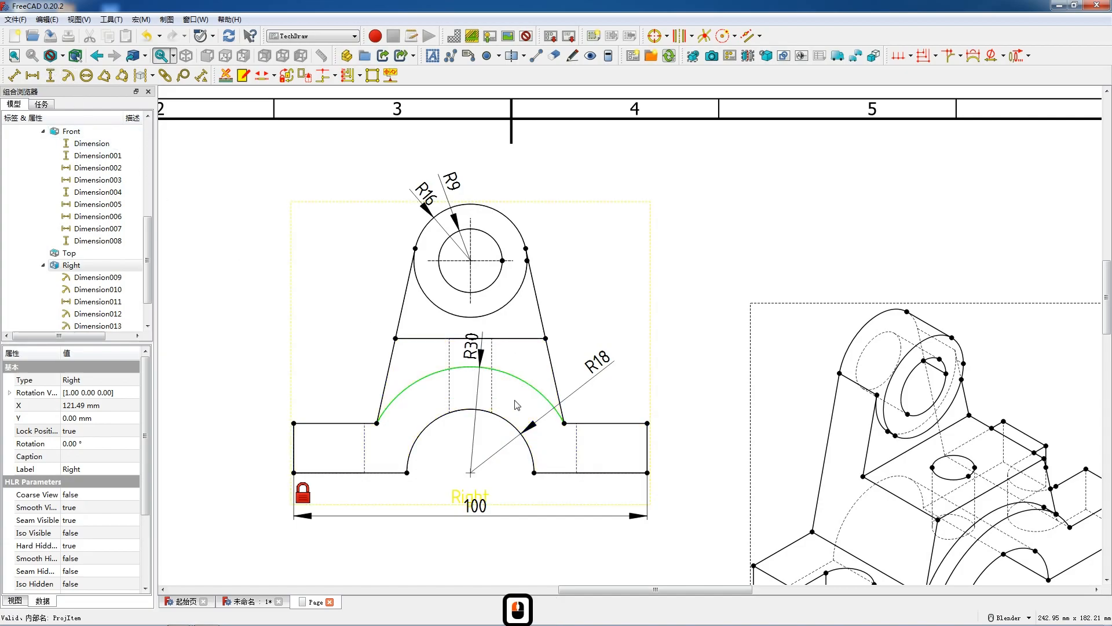
{"action": "left_click_drag", "start_coordinate": [472, 349], "coordinate": [574, 337]}
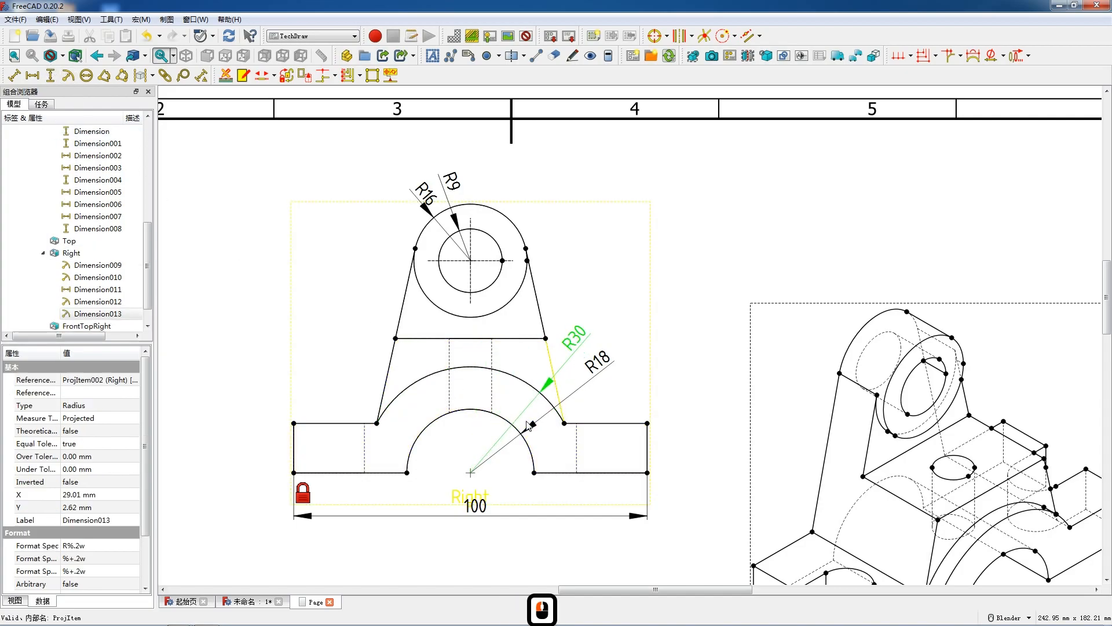
Step: Dimension the base flange's thickness vertically on its left edge in the Right view and place it left of the flange
{"action": "left_click", "coordinate": [294, 424]}
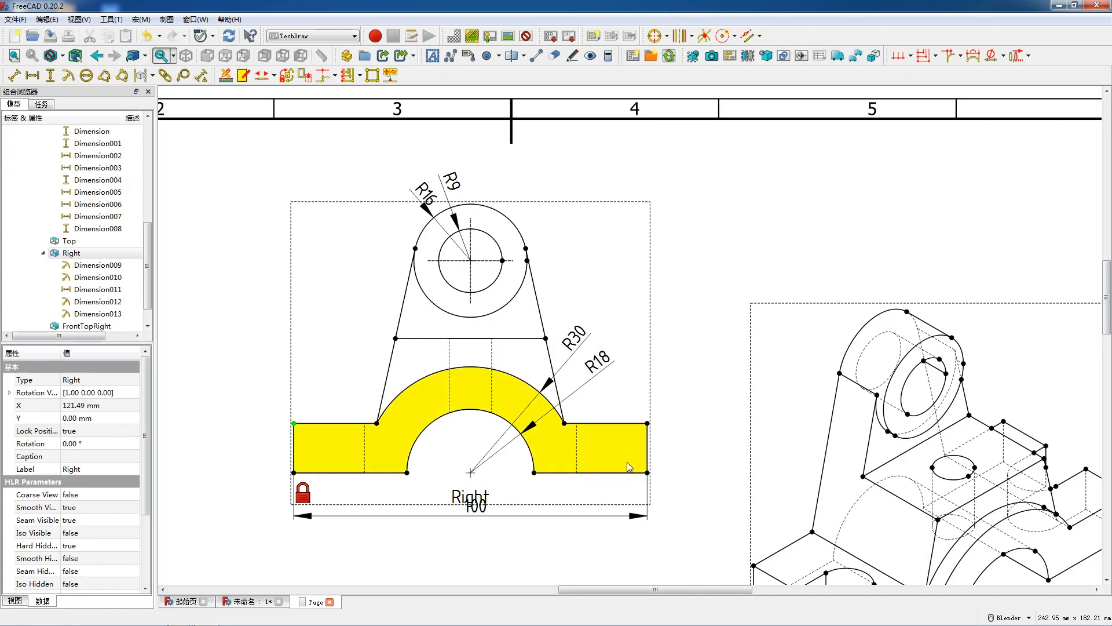
{"action": "left_click", "coordinate": [323, 459]}
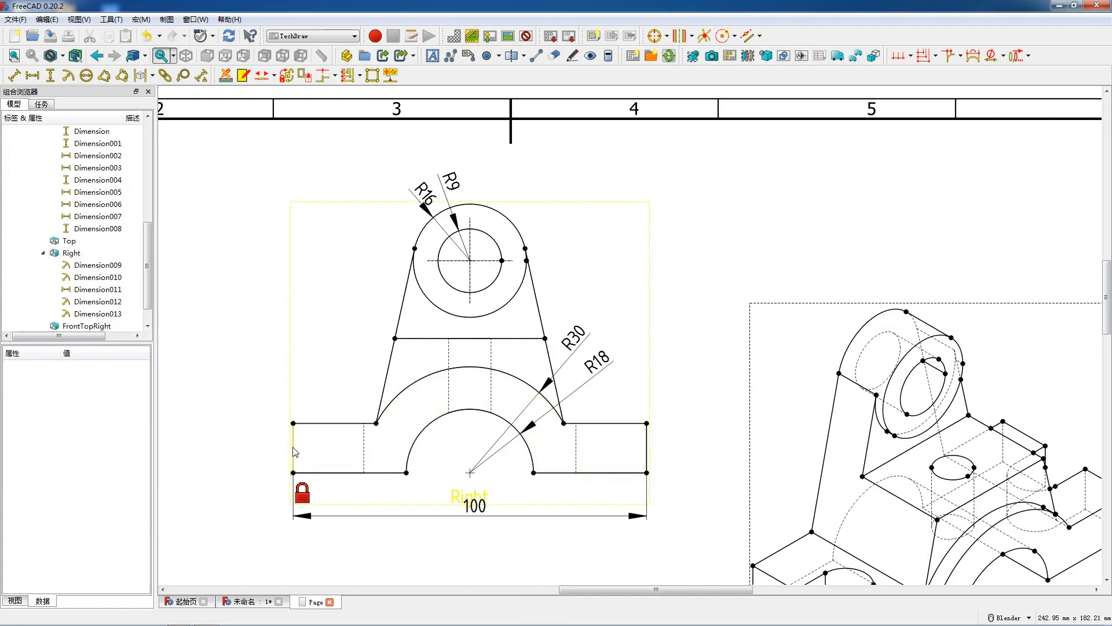
{"action": "left_click", "coordinate": [295, 450]}
{"action": "key", "text": "shift+v"}
{"action": "left_click_drag", "start_coordinate": [296, 449], "coordinate": [277, 452]}
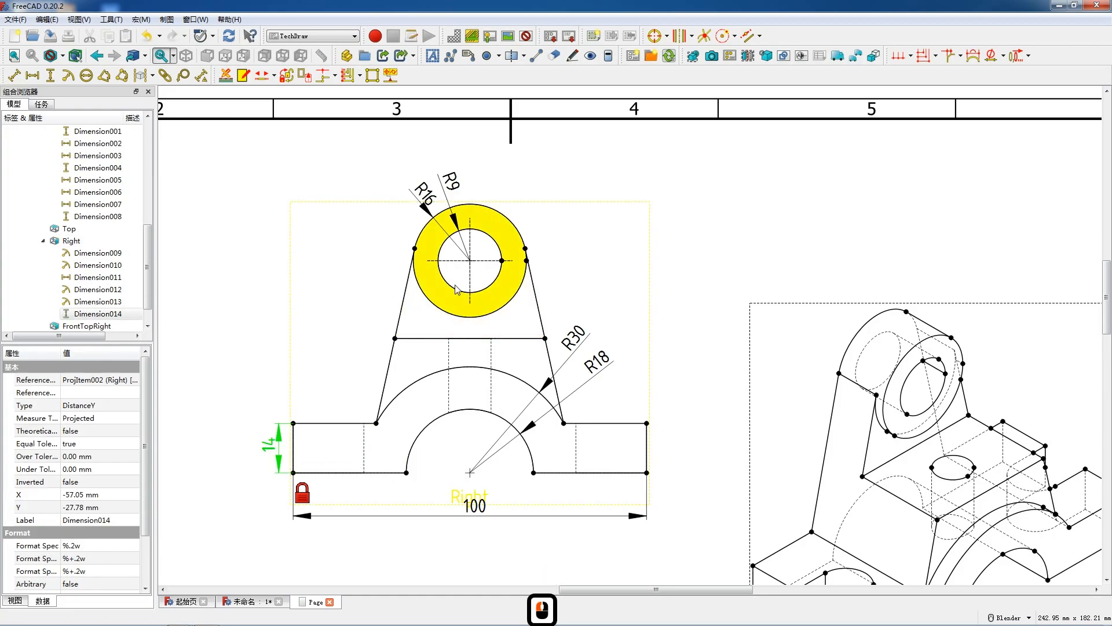
Step: Dimension the vertical distance from the base's bottom to the bore centre in the Right view, placed outside the flange thickness dimension
{"action": "left_click", "coordinate": [472, 267]}
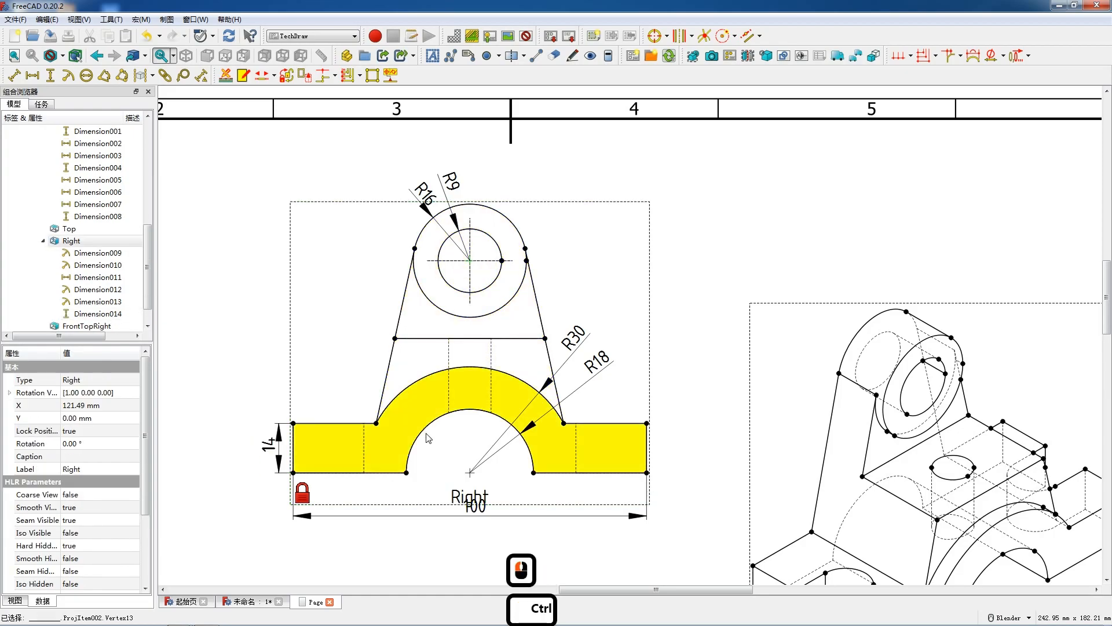
{"action": "left_click", "coordinate": [406, 473], "text": "ctrl"}
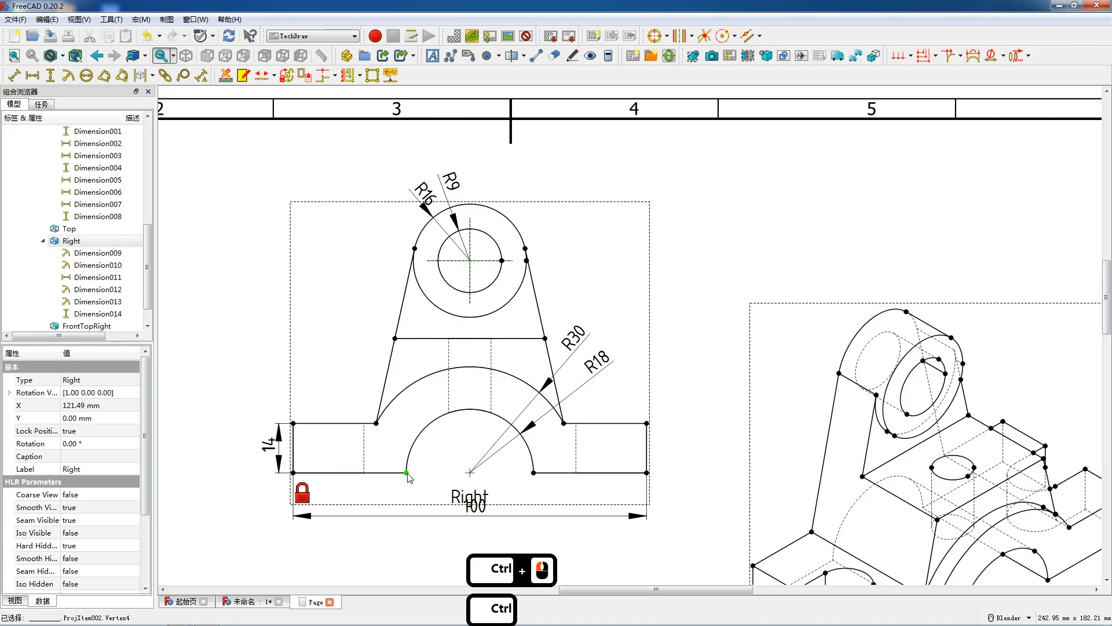
{"action": "key", "text": "shift+v"}
{"action": "left_click_drag", "start_coordinate": [433, 362], "coordinate": [248, 383]}
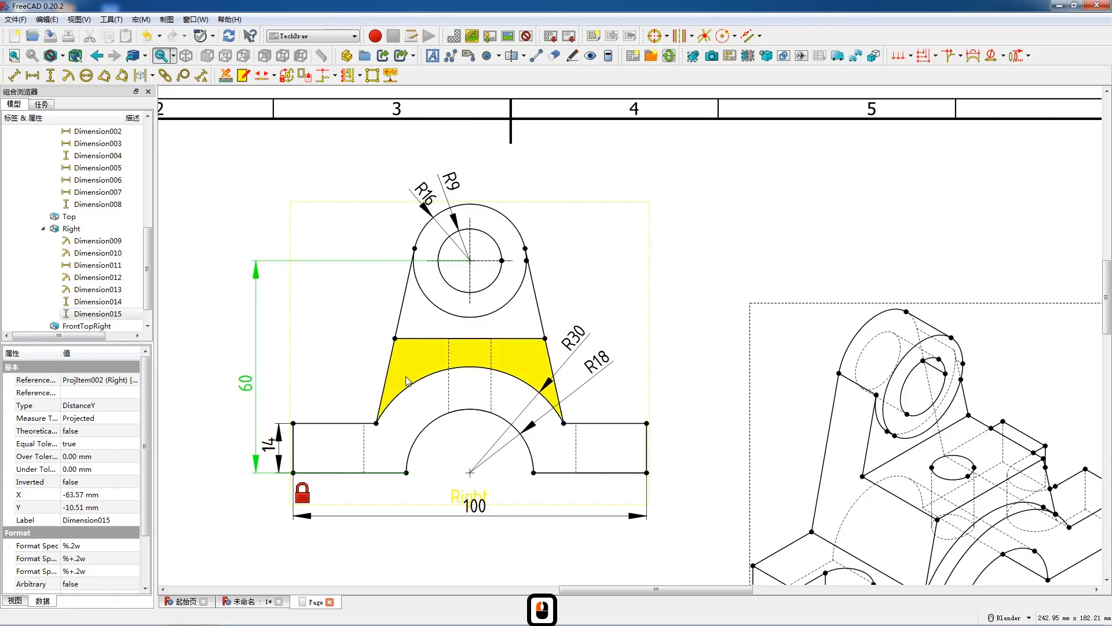
Step: Dimension the vertical distance from the flange's top to the block's upper edge in the Right view, placed just left of the sloped side
{"action": "left_click", "coordinate": [394, 339]}
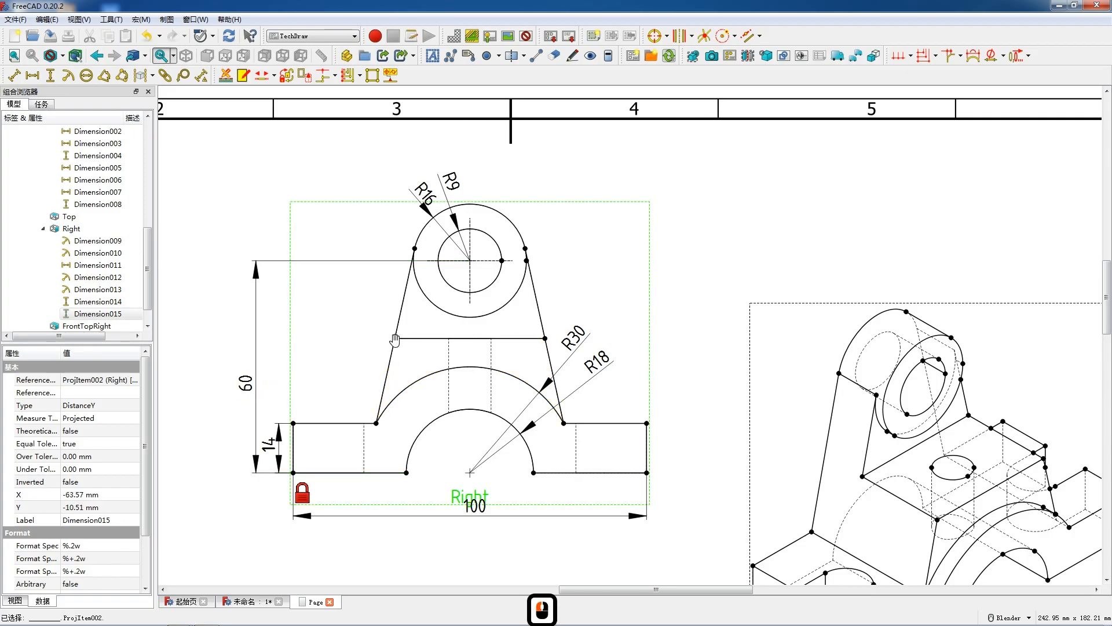
{"action": "left_click", "coordinate": [293, 424], "text": "ctrl"}
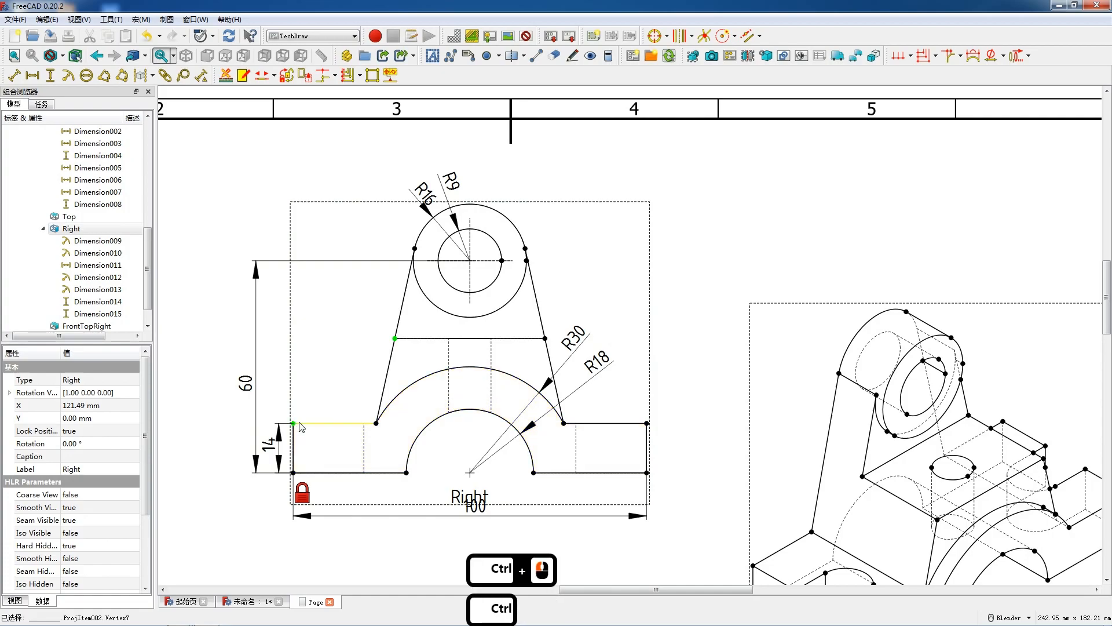
{"action": "key", "text": "shift+v"}
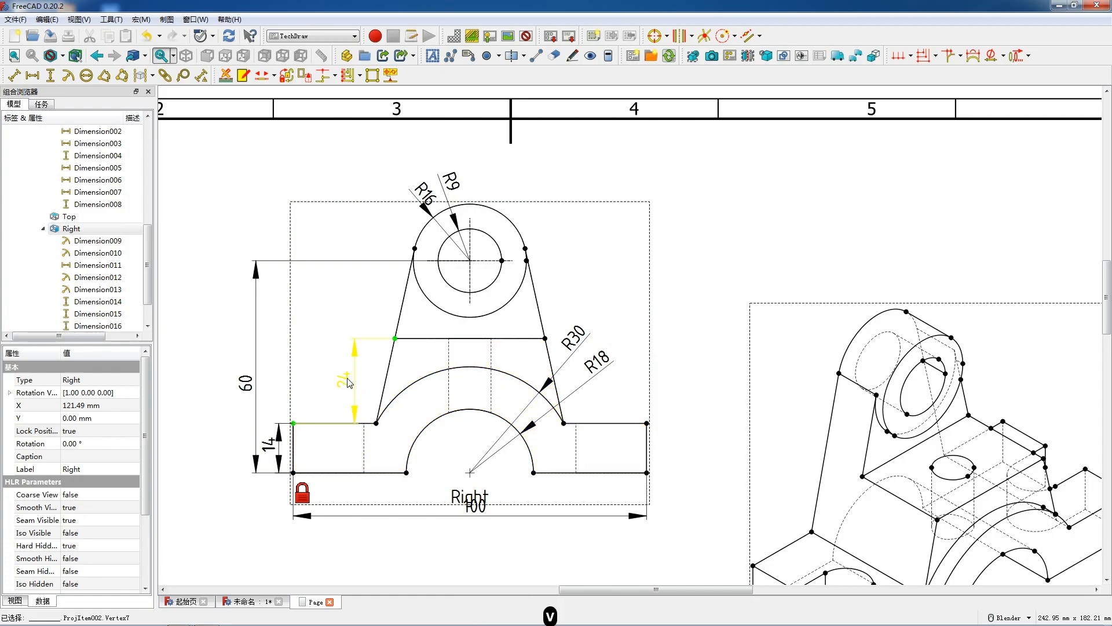
{"action": "left_click", "coordinate": [348, 379]}
{"action": "left_click_drag", "start_coordinate": [349, 380], "coordinate": [354, 382]}
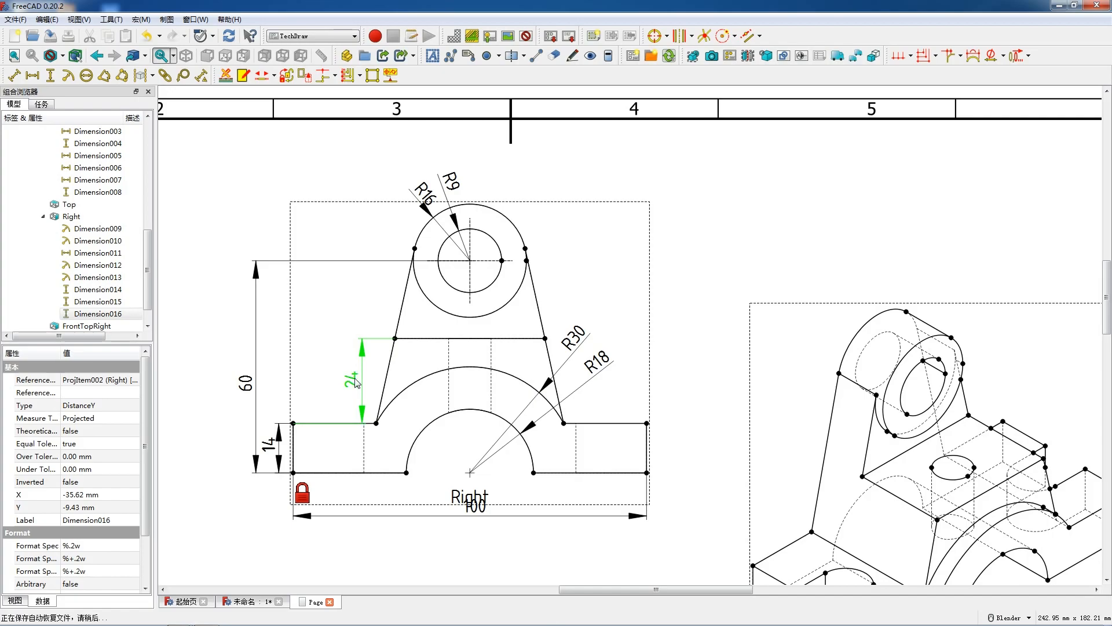
Step: Fine-tune the vertical flange-to-block dimension's position just left of the sloped side in the Right view
{"action": "left_click_drag", "start_coordinate": [356, 382], "coordinate": [357, 383]}
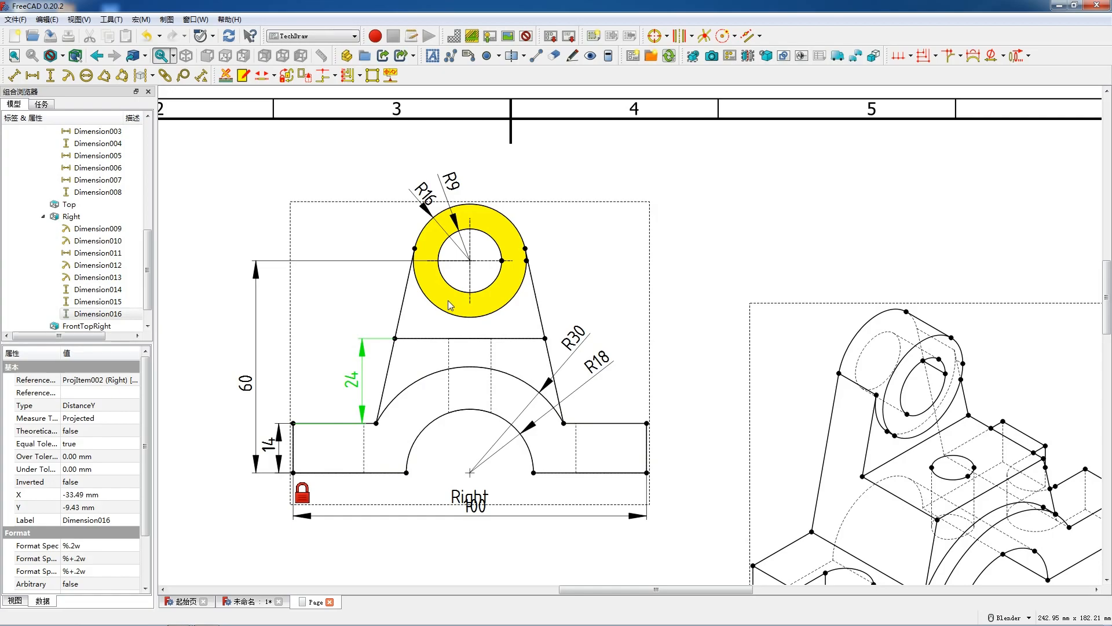
{"action": "scroll", "coordinate": [458, 315], "scroll_direction": "down", "scroll_amount": 11}
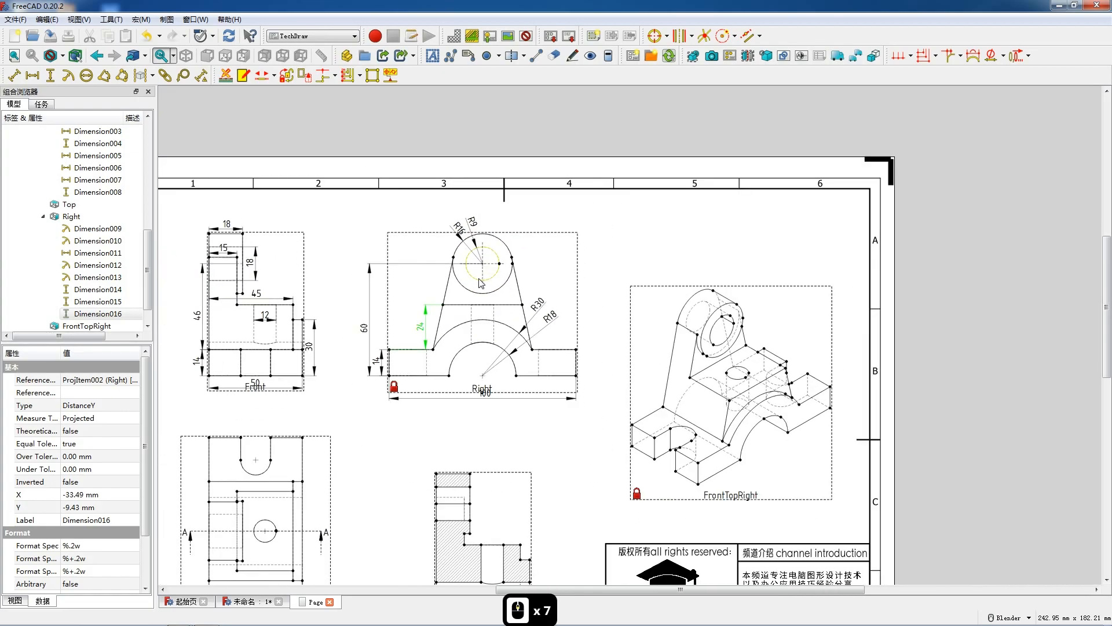
{"action": "scroll", "coordinate": [320, 505], "scroll_direction": "up", "scroll_amount": 8}
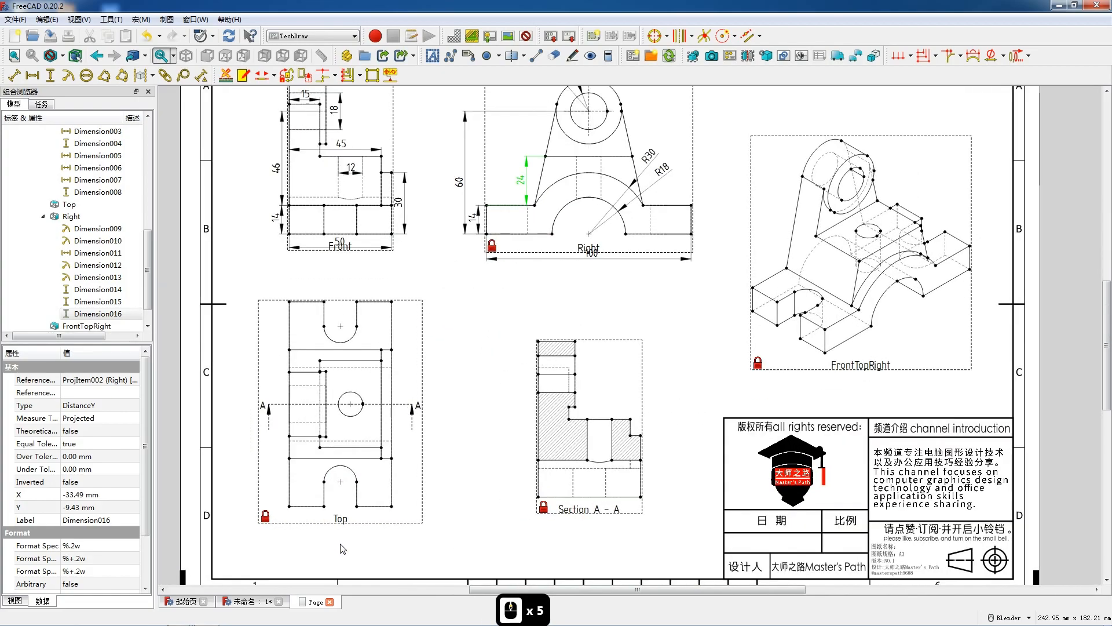
Step: Dimension the base's overall width horizontally between its lower corners in the Top view and place it below the view
{"action": "left_click", "coordinate": [273, 493]}
{"action": "left_click", "coordinate": [408, 494], "text": "ctrl"}
{"action": "key", "text": "h"}
{"action": "left_click_drag", "start_coordinate": [339, 496], "coordinate": [339, 518]}
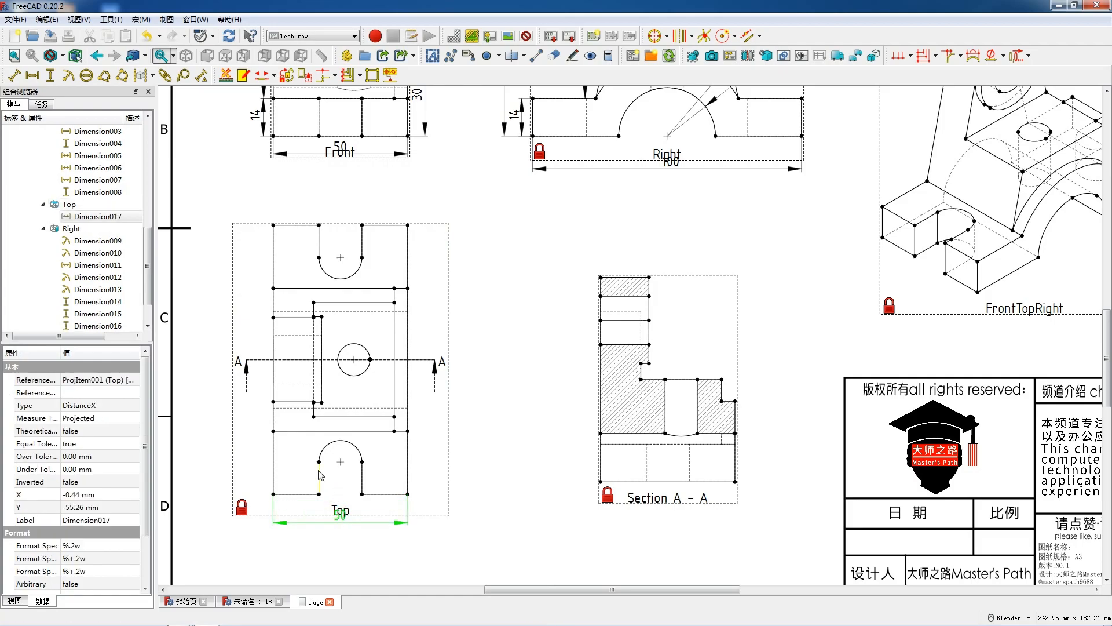
Step: In the Top view's lower slot, dimension the straight side vertically on its left and add a radius dimension to the arc on its right
{"action": "left_click", "coordinate": [320, 474]}
{"action": "key", "text": "shift+v"}
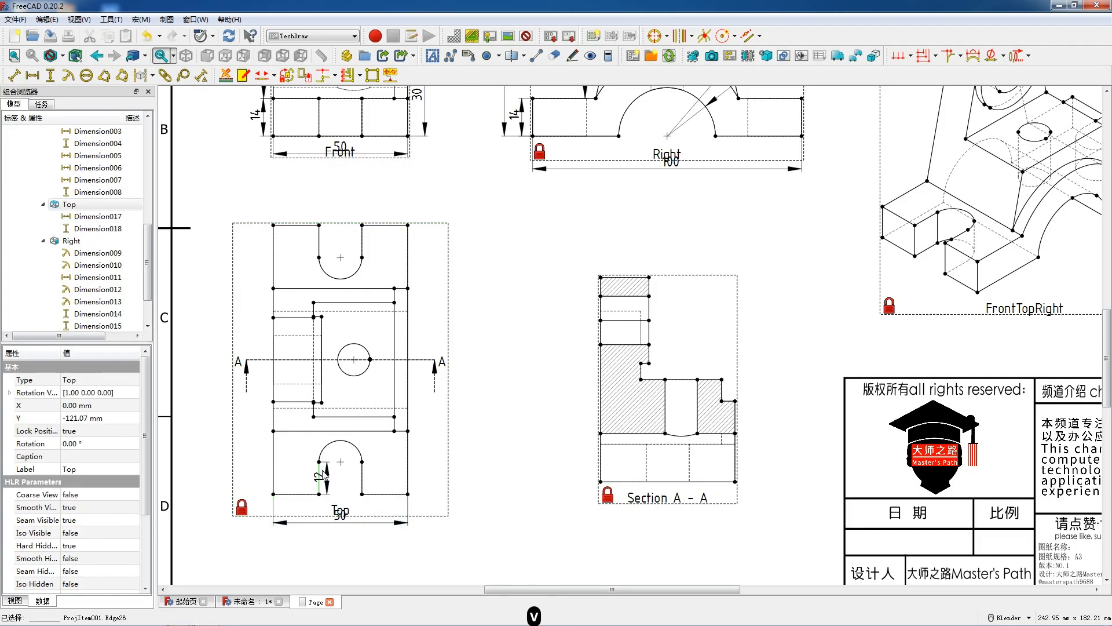
{"action": "mouse_move", "coordinate": [319, 472]}
{"action": "left_mouse_down"}
{"action": "mouse_move", "coordinate": [264, 472]}
{"action": "mouse_move", "coordinate": [303, 469]}
{"action": "left_mouse_up"}
{"action": "left_click", "coordinate": [326, 446]}
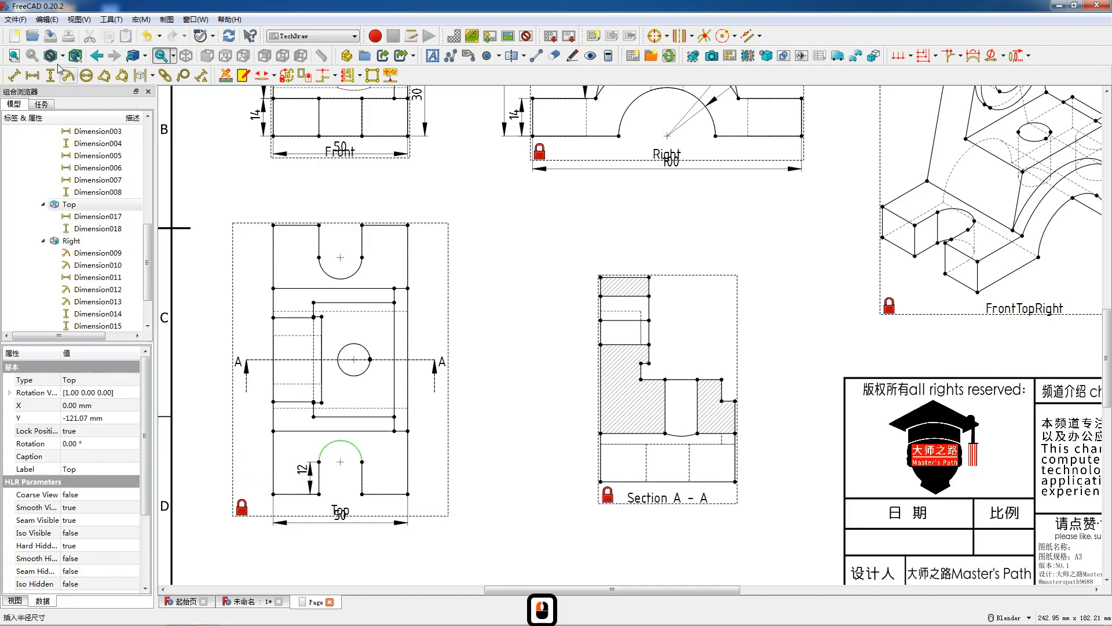
{"action": "left_click", "coordinate": [68, 75]}
{"action": "left_click_drag", "start_coordinate": [341, 365], "coordinate": [313, 423]}
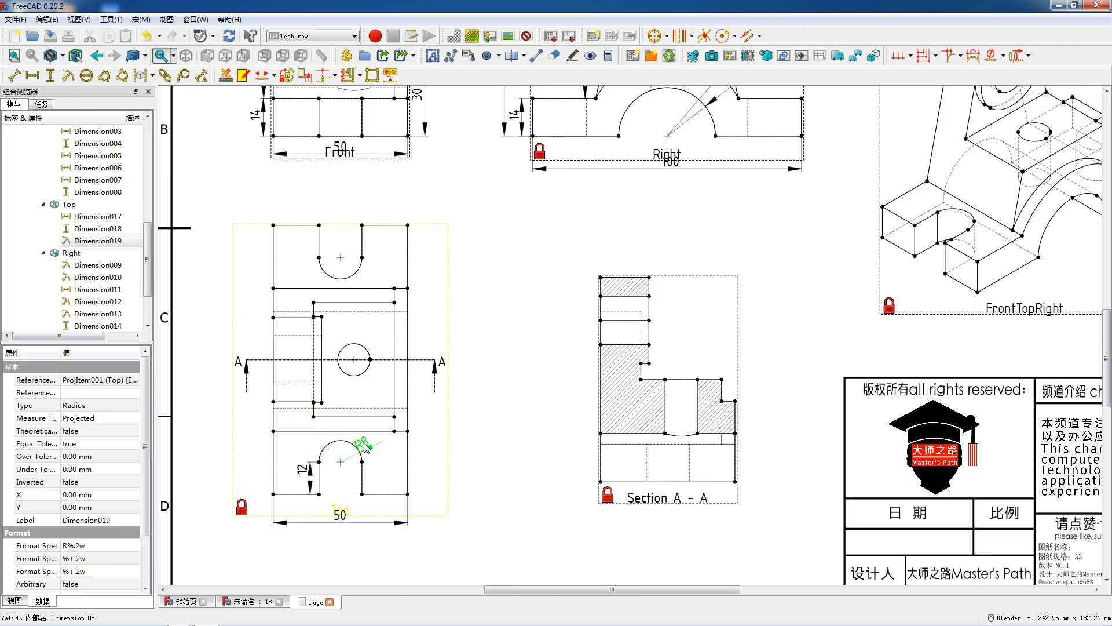
Step: Add a radius dimension to the round hole in the Top view and place it above and right of the hole
{"action": "left_click", "coordinate": [365, 371]}
{"action": "left_click", "coordinate": [67, 75]}
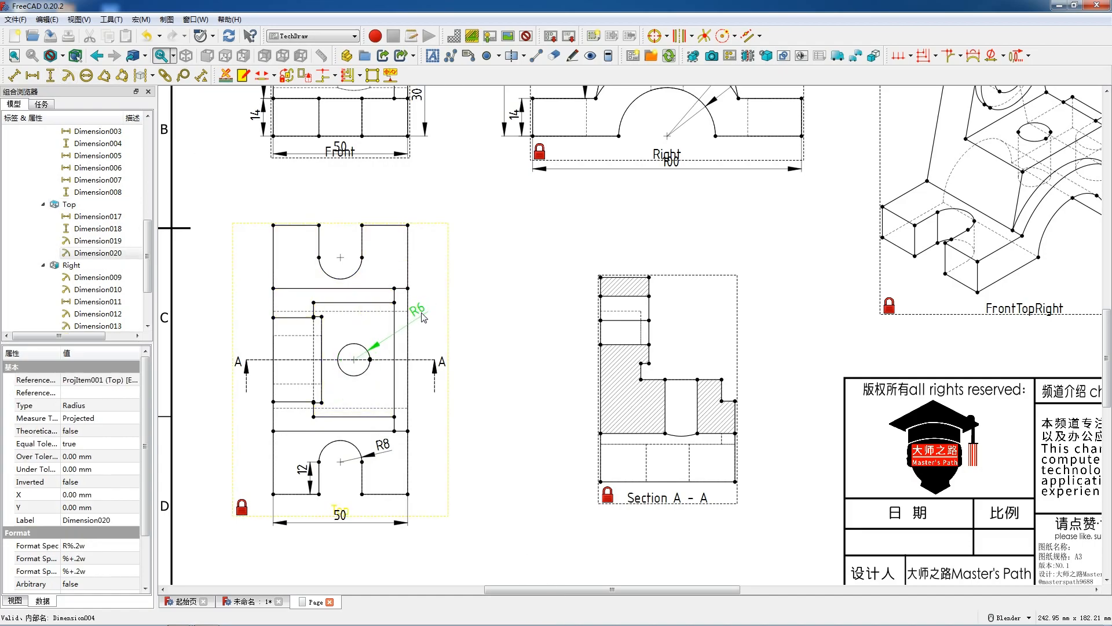
{"action": "left_click", "coordinate": [381, 334]}
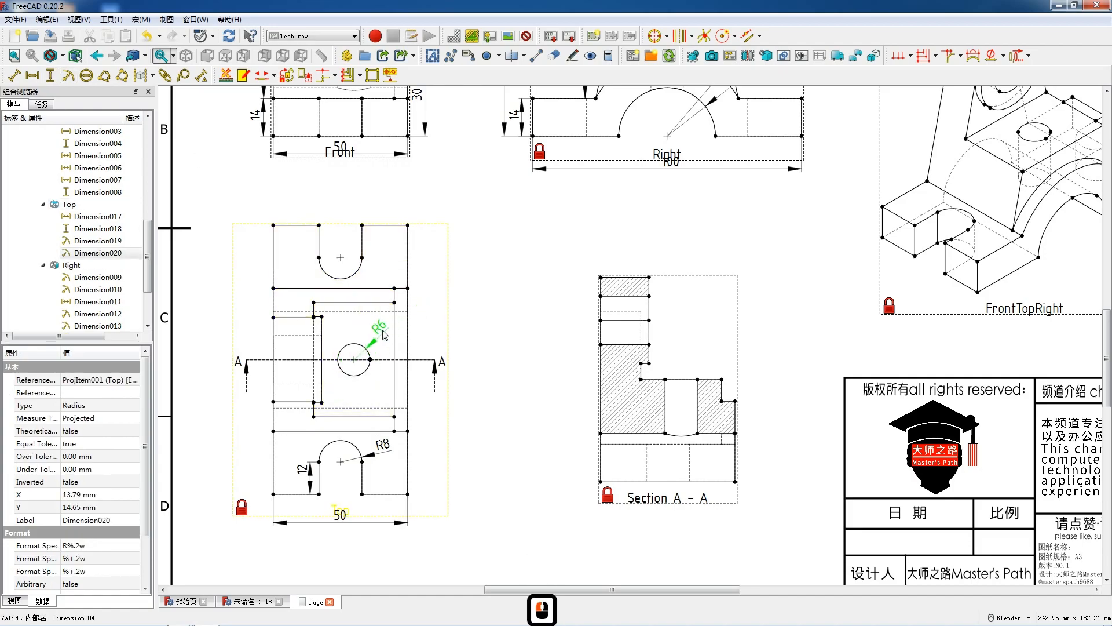
Step: Dimension the cylindrical boss's depth horizontally from the base's left edge in the Top view, placed just above the boss's lower edge
{"action": "left_click", "coordinate": [321, 402]}
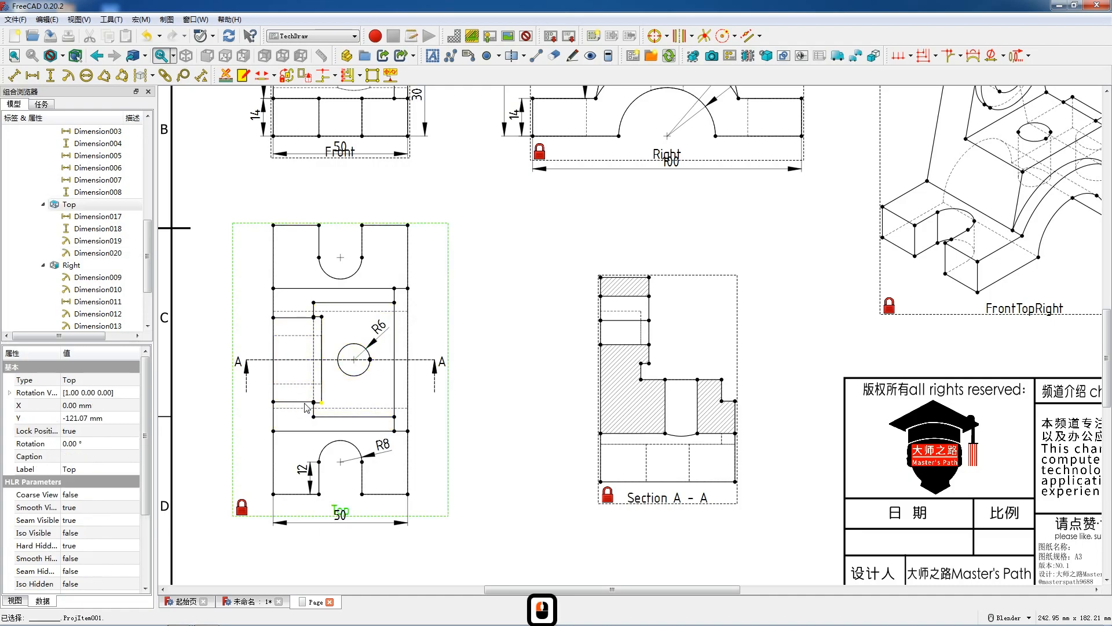
{"action": "left_click", "coordinate": [273, 401], "text": "ctrl"}
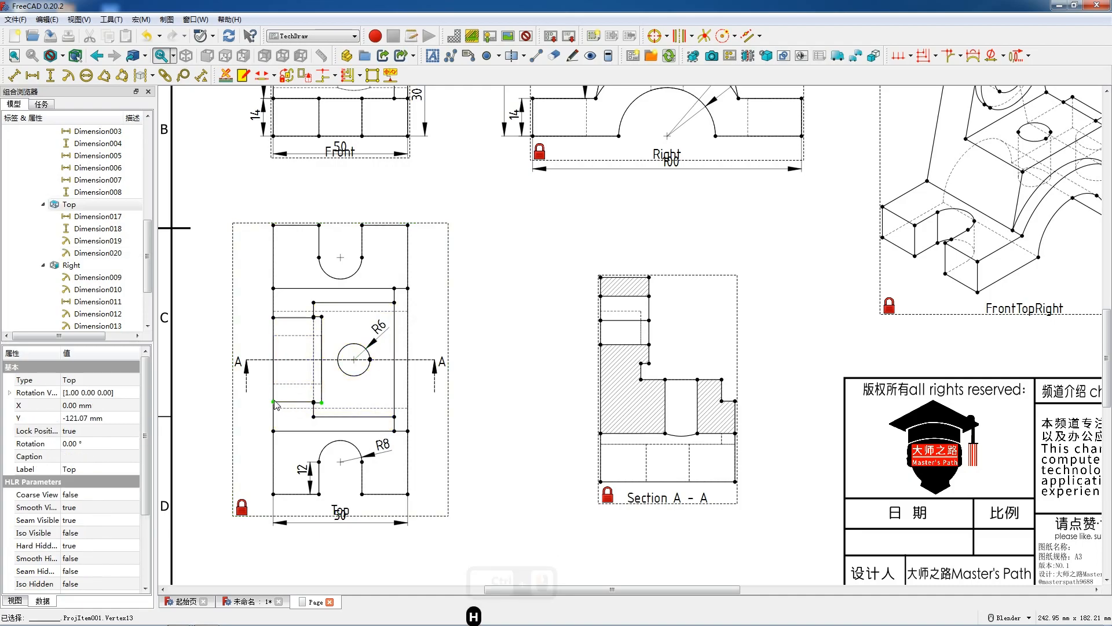
{"action": "key", "text": "shift+h"}
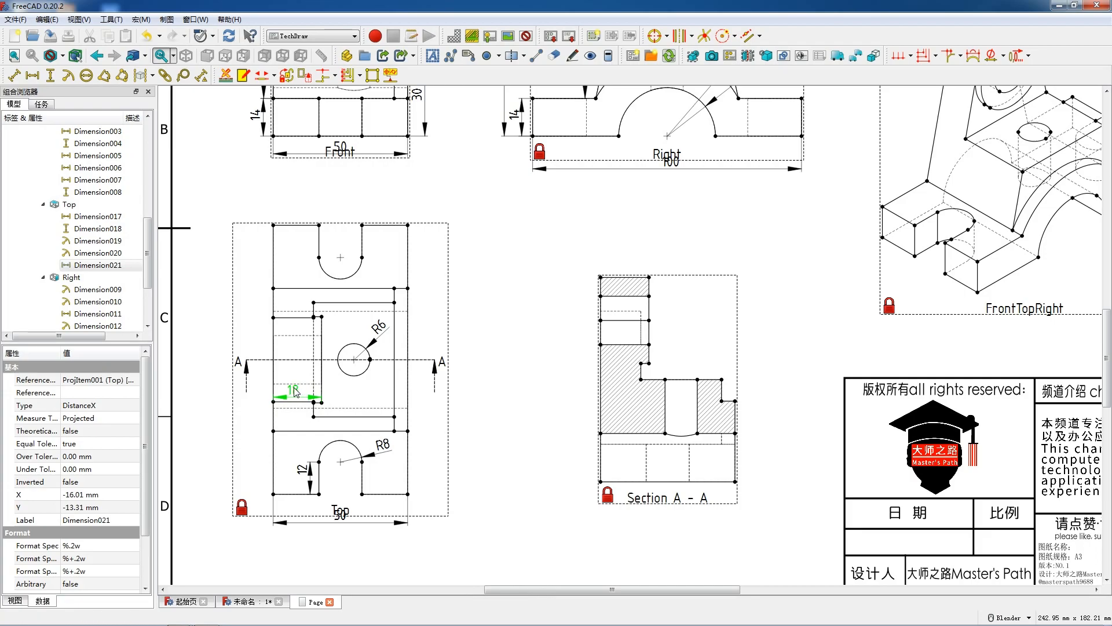
{"action": "left_click_drag", "start_coordinate": [297, 386], "coordinate": [297, 386]}
Step: Dimension the horizontal distance from the base's left edge to the block's lower-left corner in the Top view, placed under the boss depth dimension
{"action": "left_click", "coordinate": [314, 417]}
{"action": "left_click", "coordinate": [273, 431], "text": "ctrl"}
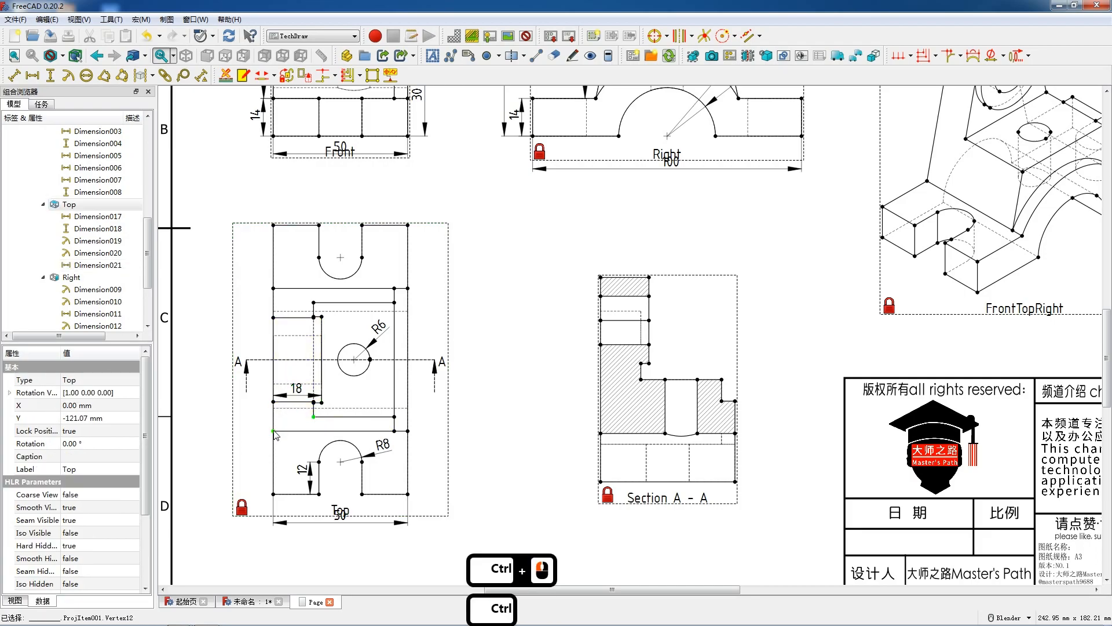
{"action": "key", "text": "shift+h"}
{"action": "mouse_move", "coordinate": [287, 413]}
{"action": "left_mouse_down"}
{"action": "mouse_move", "coordinate": [257, 412]}
{"action": "mouse_move", "coordinate": [293, 413]}
{"action": "left_mouse_up"}
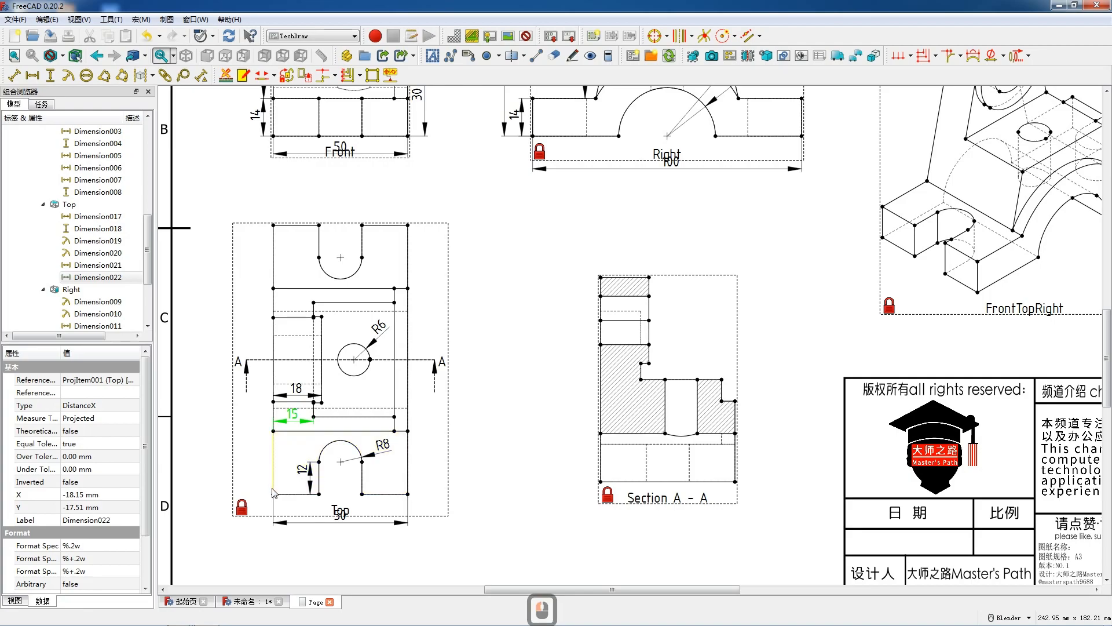
Step: Dimension the base's overall length vertically between its right-hand corners in the Top view and place it right of the view
{"action": "left_click", "coordinate": [416, 292]}
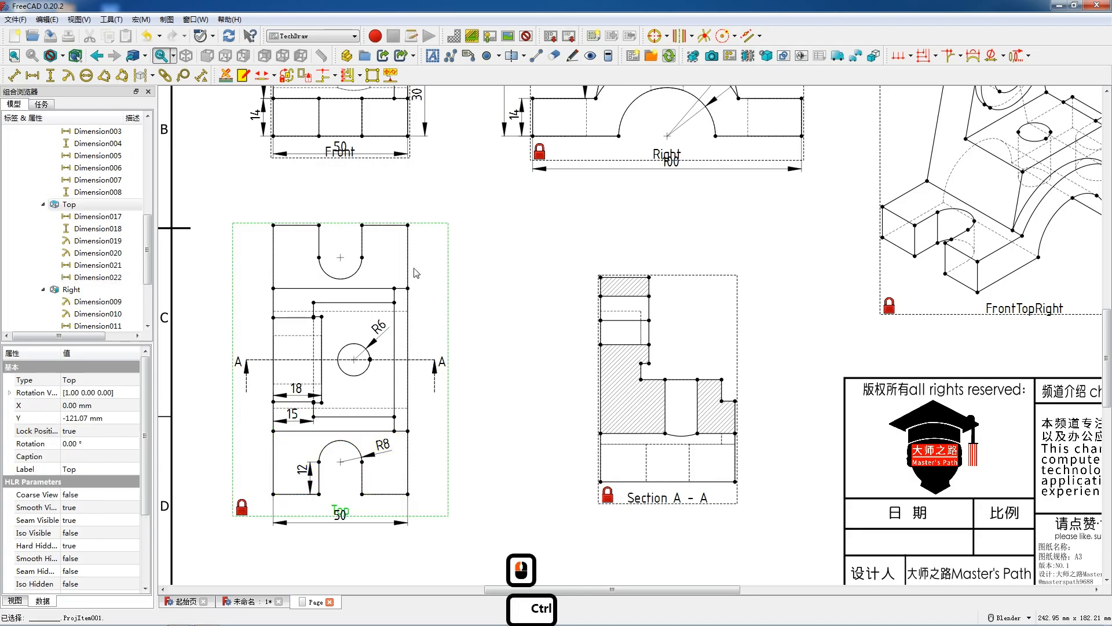
{"action": "left_click", "coordinate": [408, 227], "text": "ctrl"}
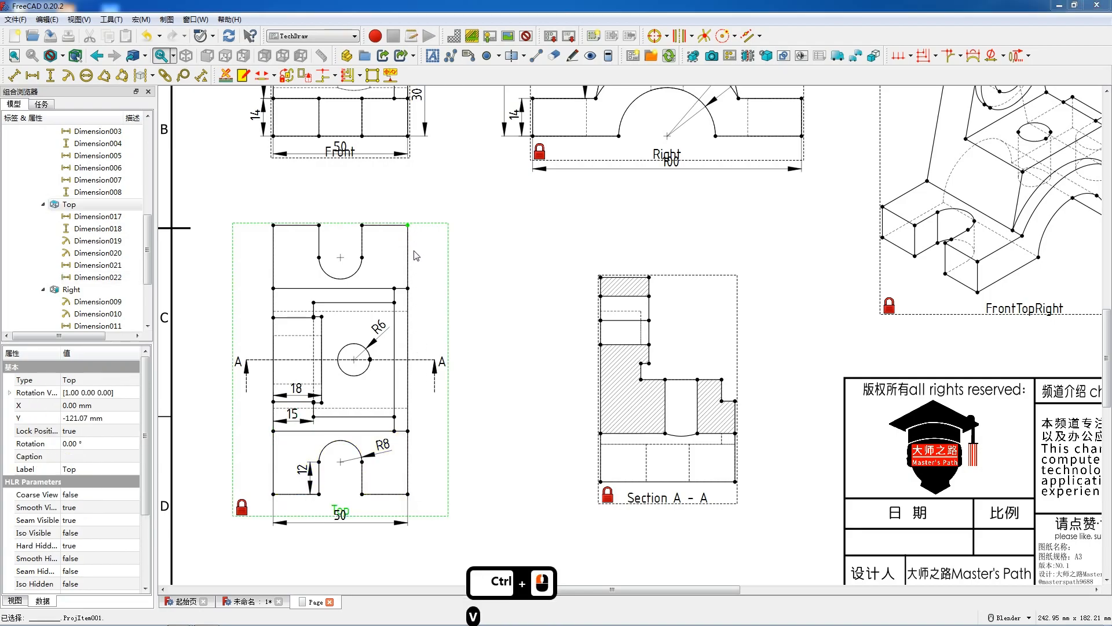
{"action": "key", "text": "v"}
{"action": "left_click", "coordinate": [680, 335]}
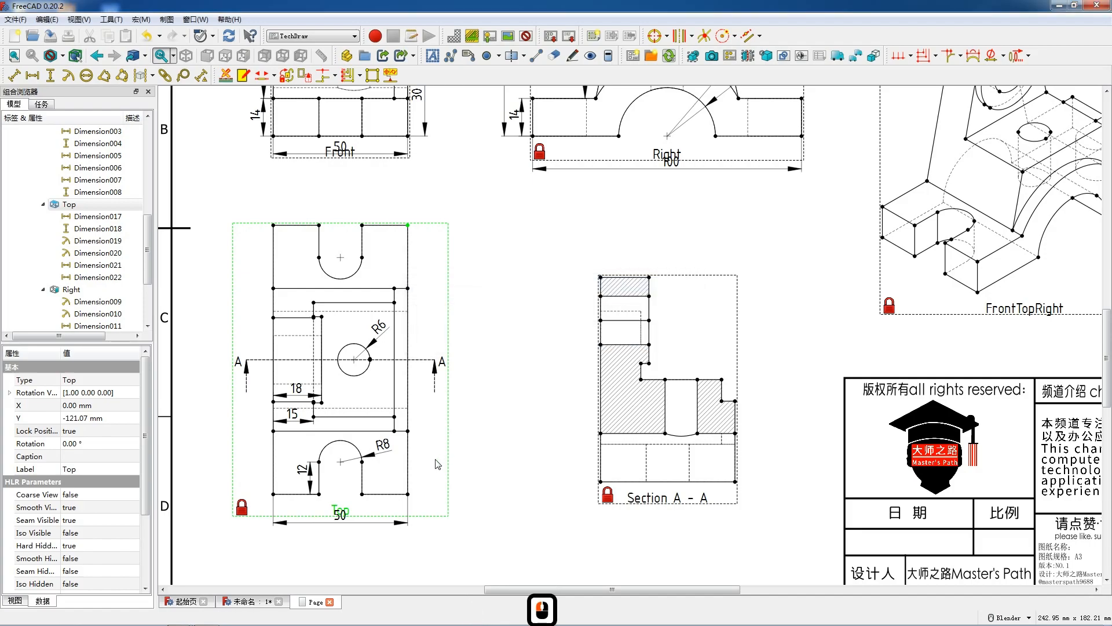
{"action": "left_click", "coordinate": [413, 494], "text": "ctrl"}
{"action": "key", "text": "v"}
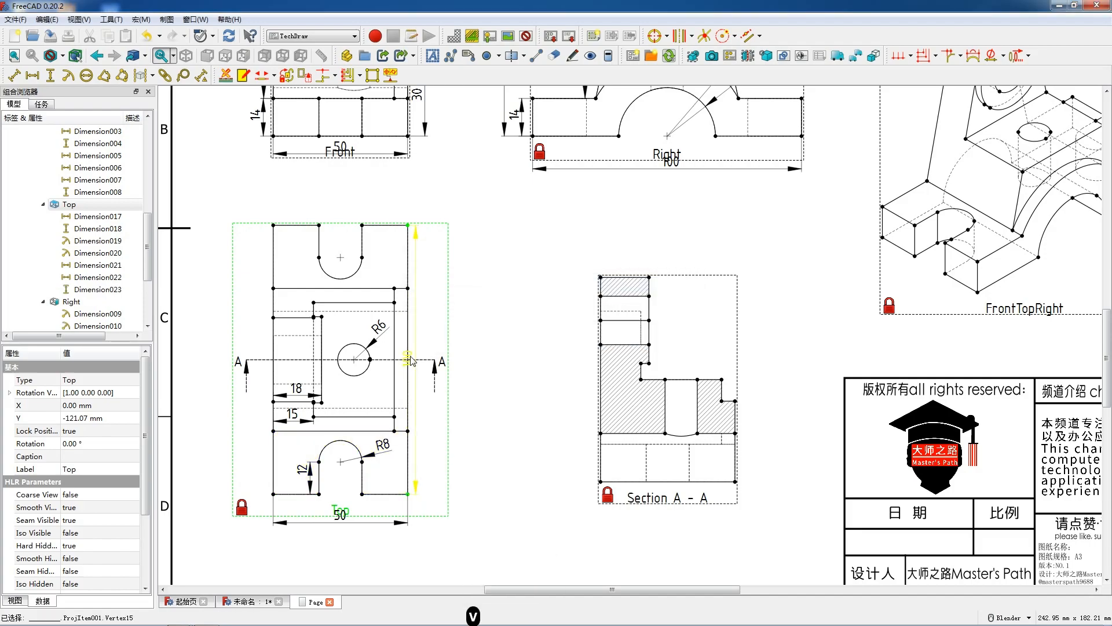
{"action": "left_click_drag", "start_coordinate": [459, 358], "coordinate": [458, 358]}
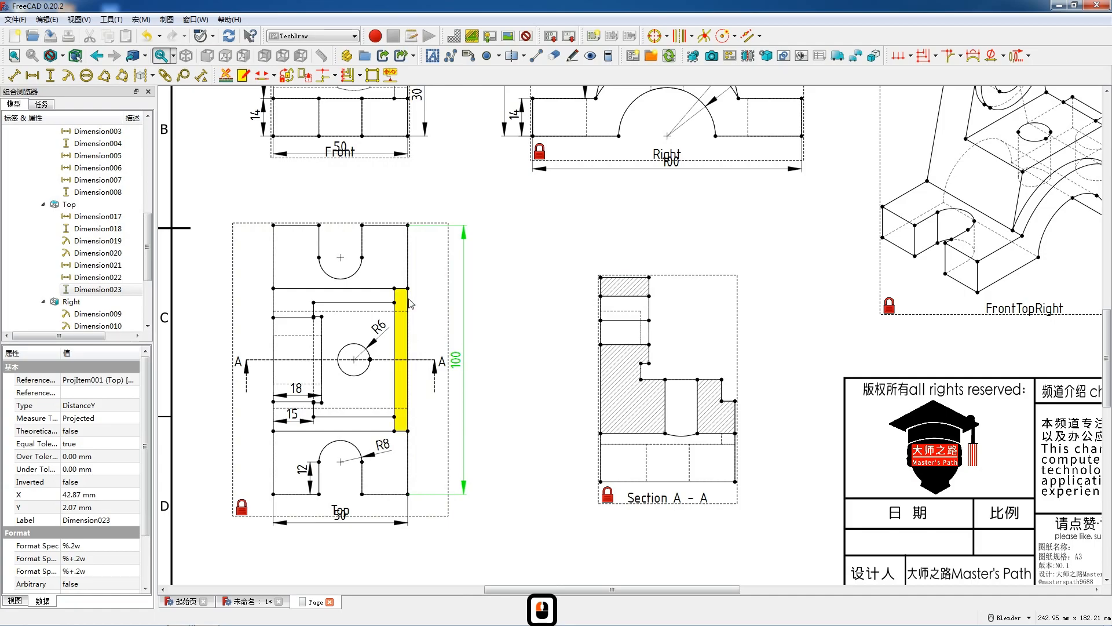
{"action": "left_click", "coordinate": [409, 320]}
{"action": "key", "text": "v"}
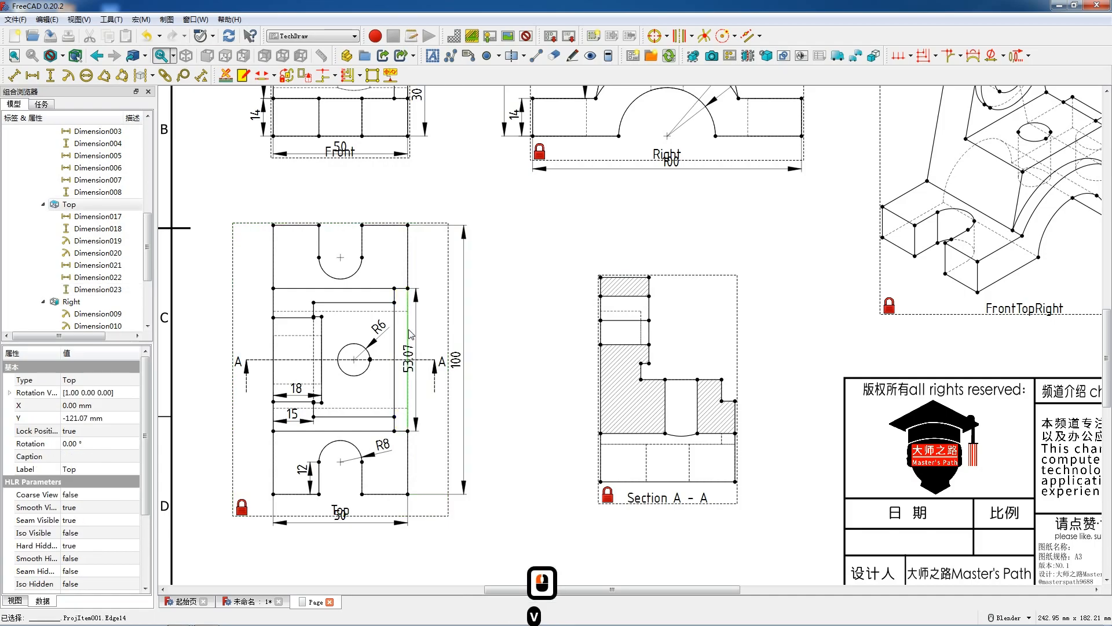
{"action": "key", "text": "Delete"}
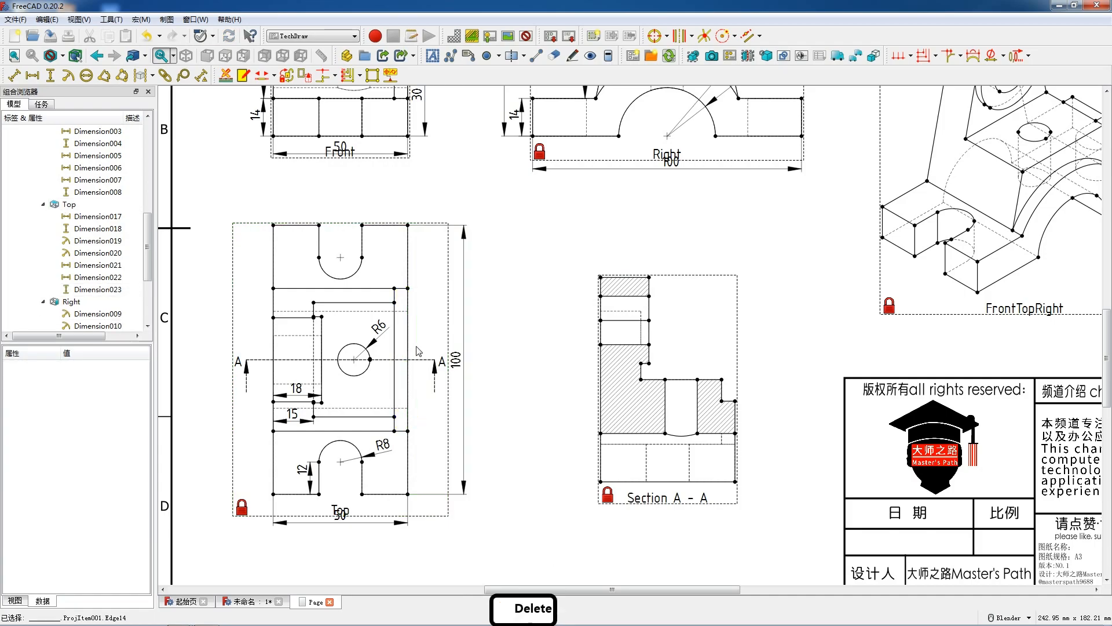
Step: Dimension the vertical distance between the two slot centres in the Top view, placed between the base and the overall length dimension
{"action": "left_click", "coordinate": [341, 258], "text": "ctrl"}
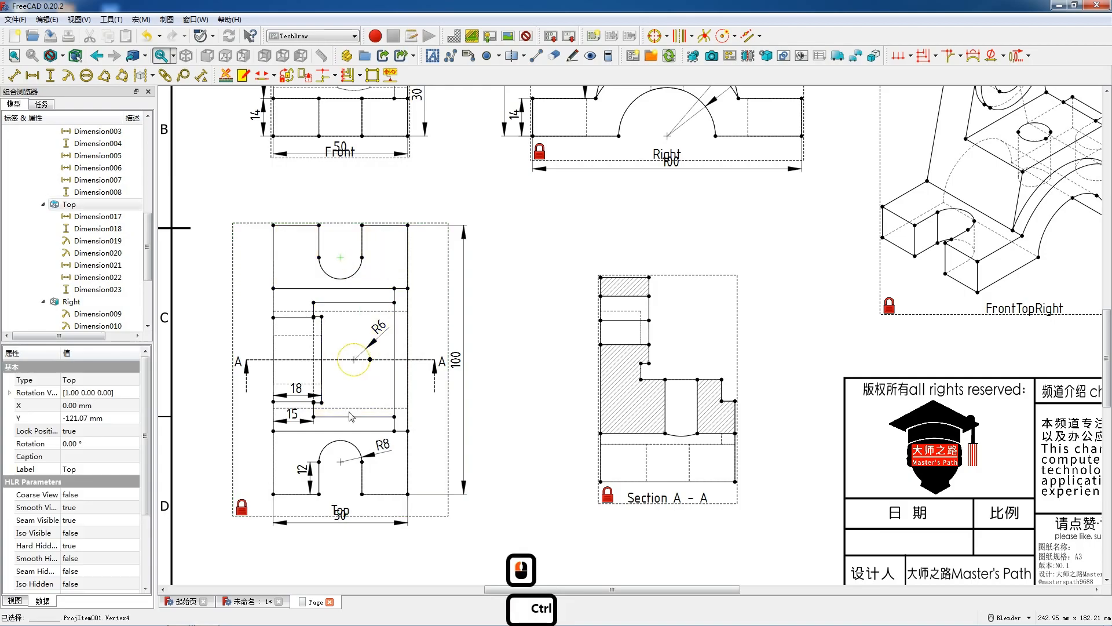
{"action": "left_click", "coordinate": [341, 462], "text": "ctrl"}
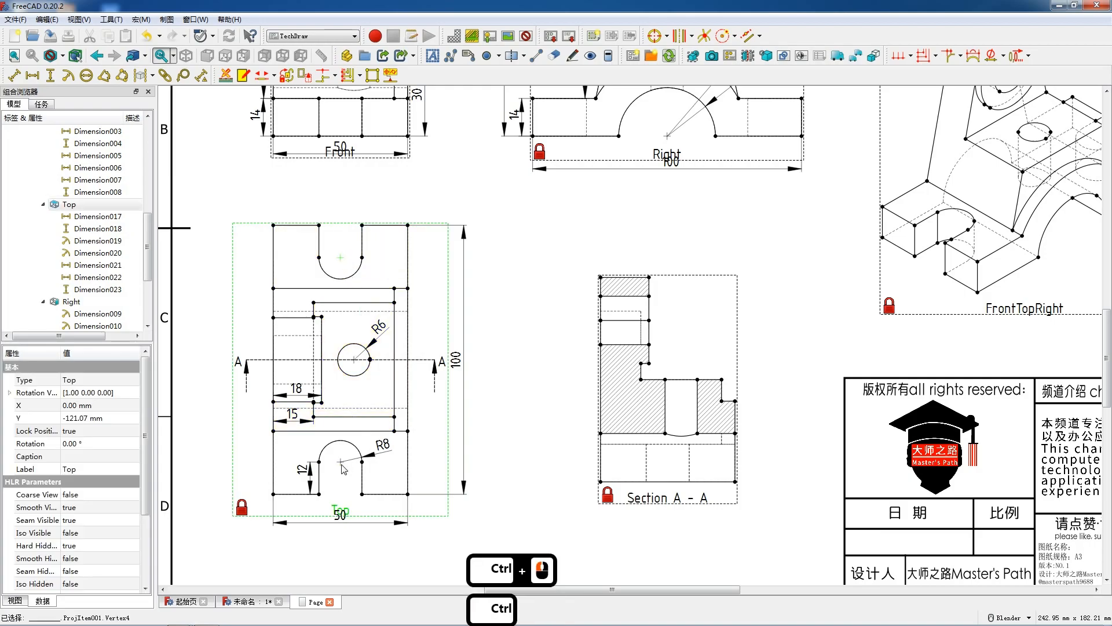
{"action": "key", "text": "shift+v"}
{"action": "left_click", "coordinate": [671, 332]}
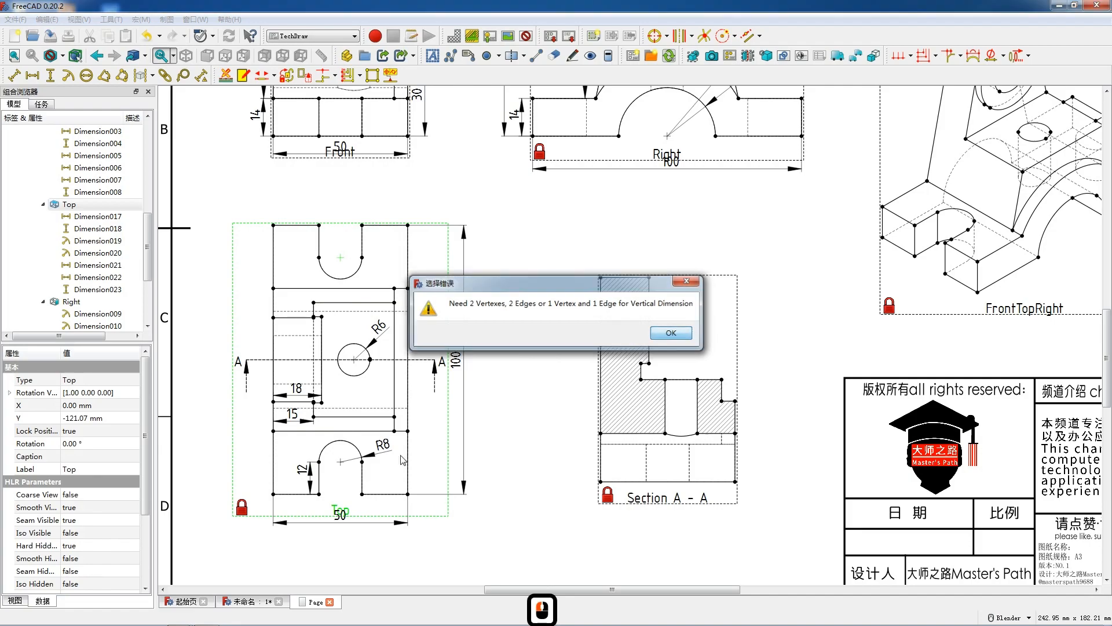
{"action": "left_click", "coordinate": [342, 461], "text": "ctrl"}
{"action": "key", "text": "shift+v"}
{"action": "left_click_drag", "start_coordinate": [340, 364], "coordinate": [420, 367]}
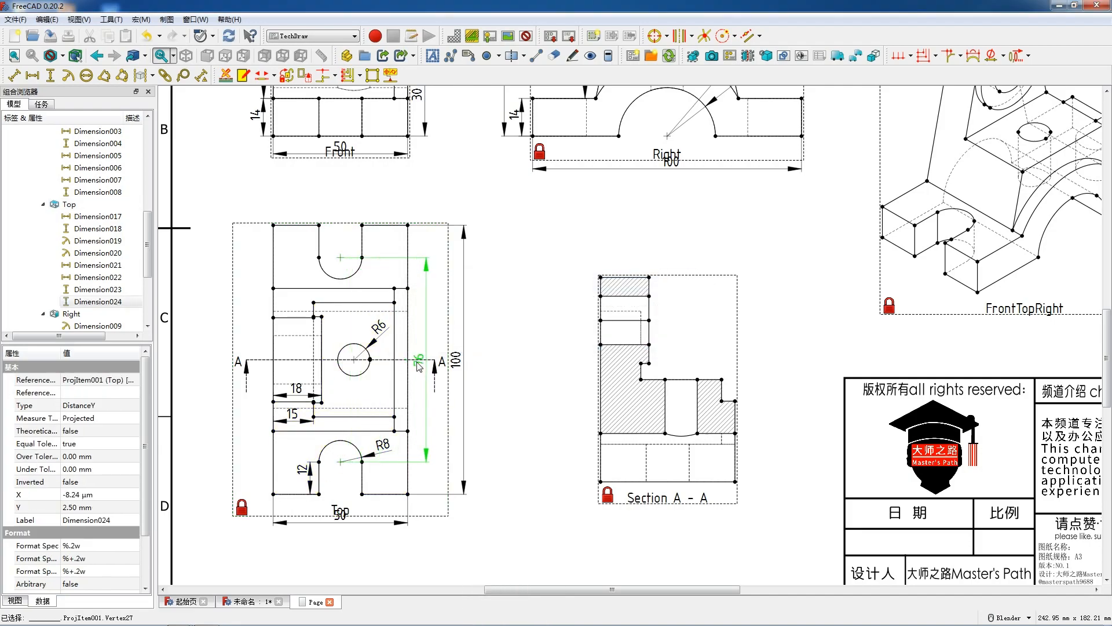
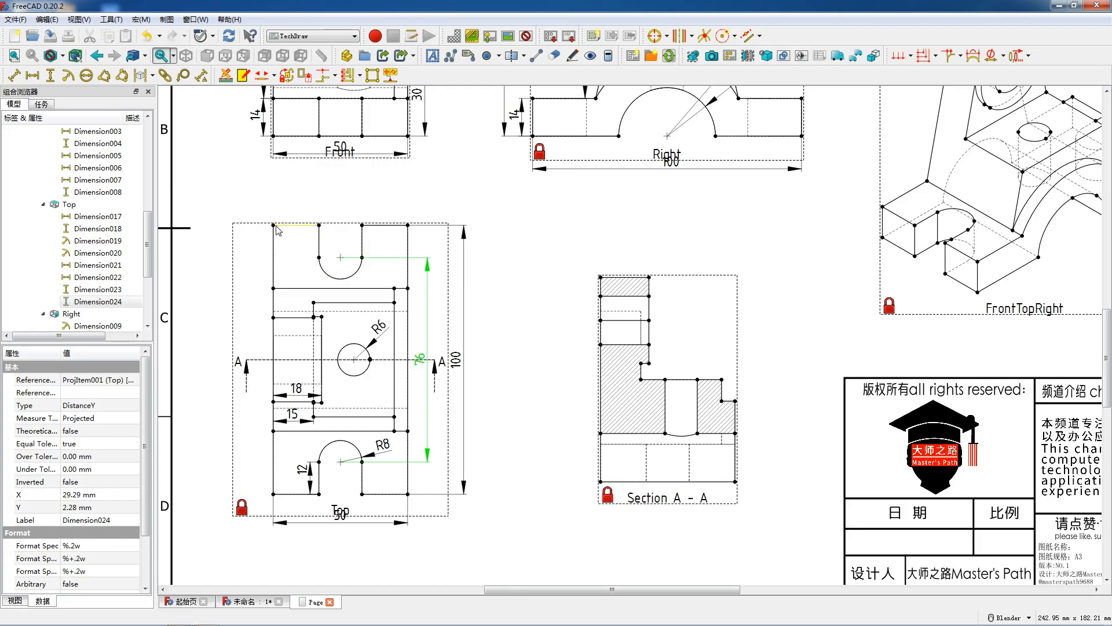
Step: Dimension the block's upper edge horizontally in the Top view and place the dimension above the view
{"action": "left_click", "coordinate": [365, 304]}
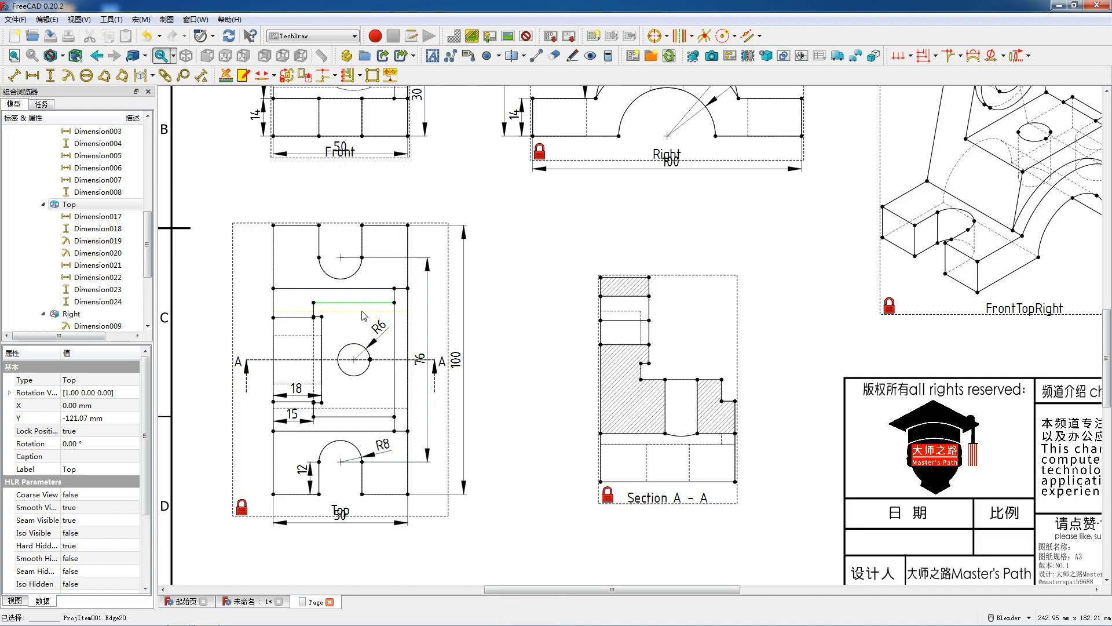
{"action": "key", "text": "h"}
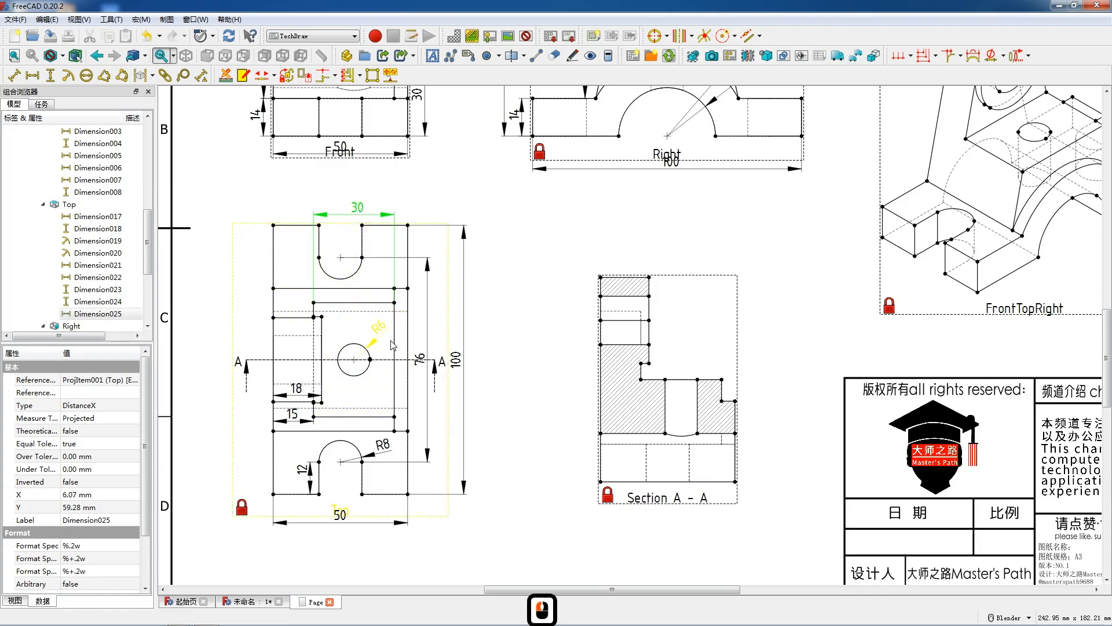
Step: Dimension the bottom edge of Section A - A horizontally and place the dimension below the section
{"action": "scroll", "coordinate": [372, 363], "scroll_direction": "down", "scroll_amount": 2}
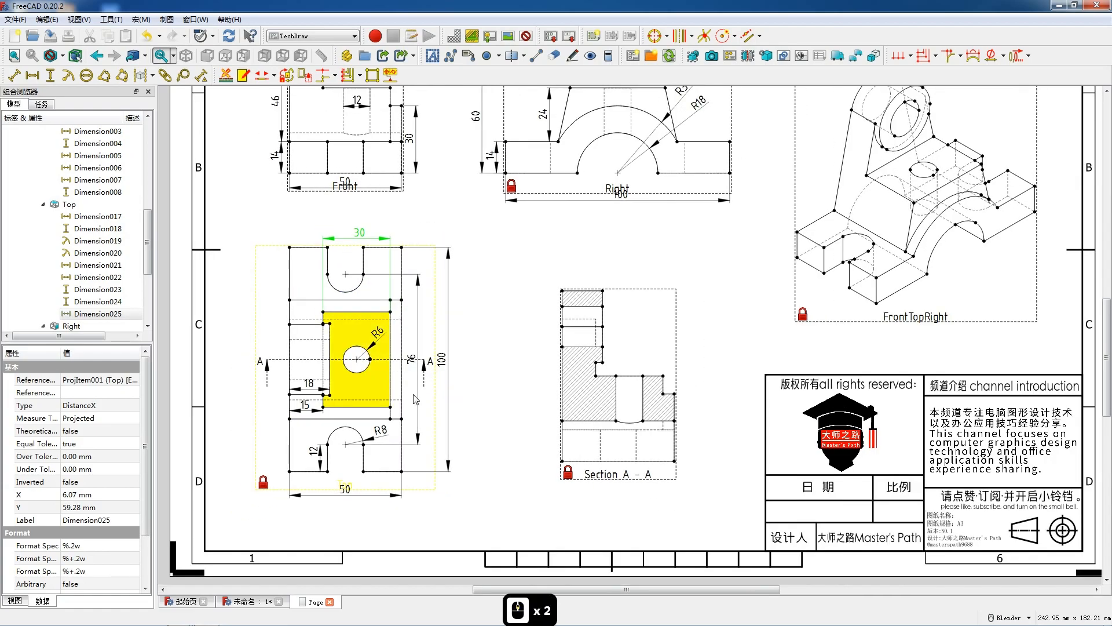
{"action": "scroll", "coordinate": [441, 432], "scroll_direction": "up", "scroll_amount": 2}
{"action": "scroll", "coordinate": [280, 373], "scroll_direction": "down", "scroll_amount": 2}
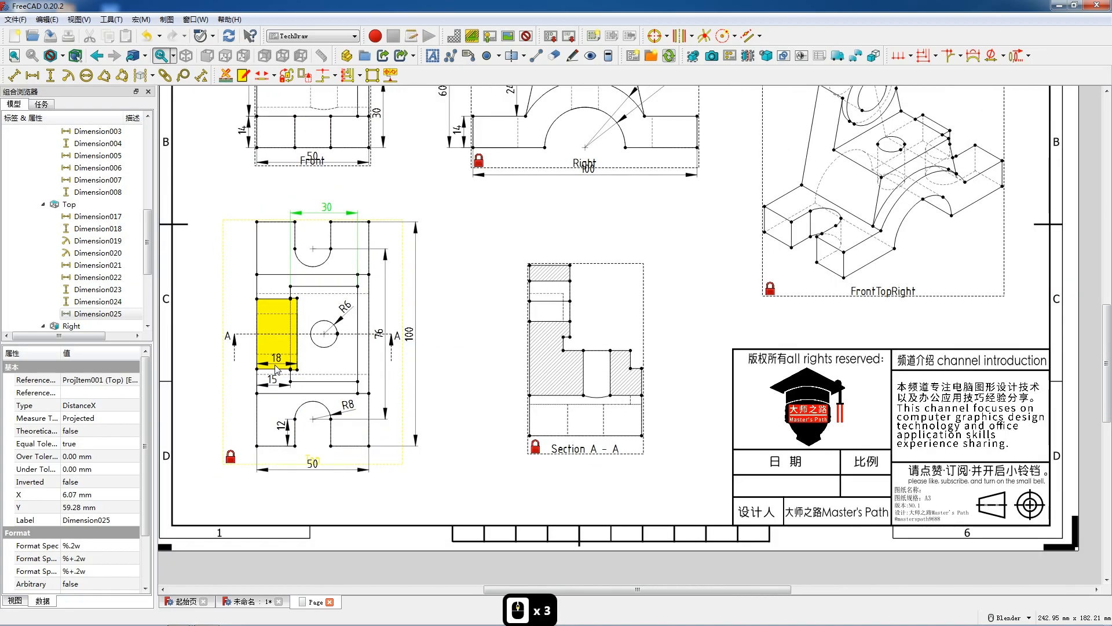
{"action": "scroll", "coordinate": [660, 348], "scroll_direction": "up", "scroll_amount": 3}
{"action": "scroll", "coordinate": [572, 476], "scroll_direction": "up", "scroll_amount": 2}
{"action": "left_click", "coordinate": [559, 473]}
{"action": "key", "text": "shift+h"}
{"action": "left_click_drag", "start_coordinate": [505, 473], "coordinate": [503, 488]}
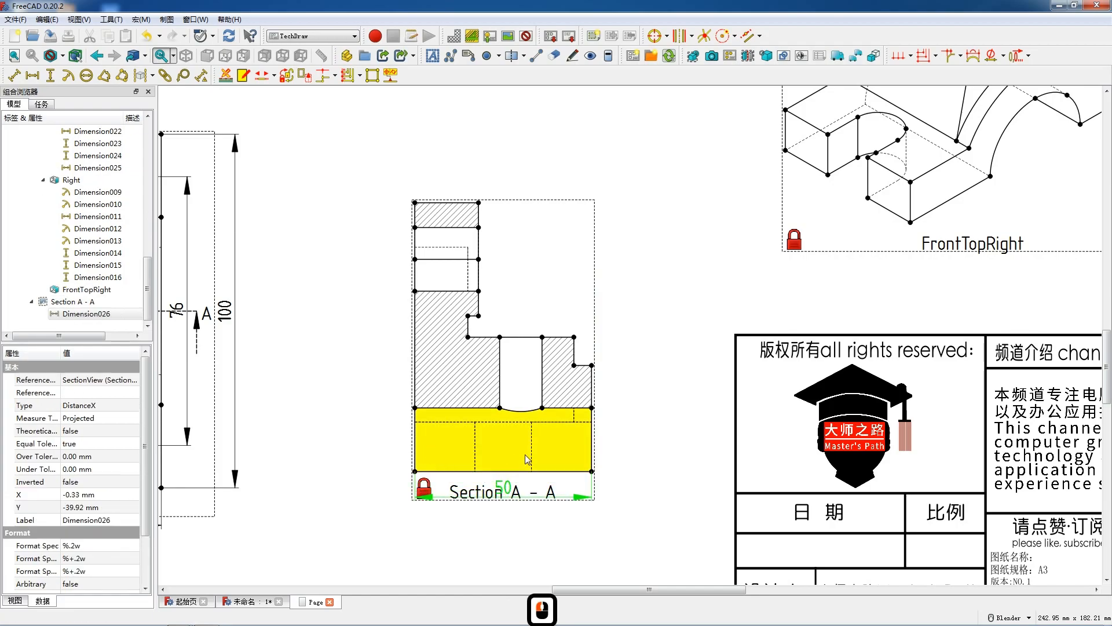
{"action": "left_click", "coordinate": [415, 442]}
{"action": "key", "text": "shift+v"}
{"action": "left_click_drag", "start_coordinate": [398, 440], "coordinate": [393, 440]}
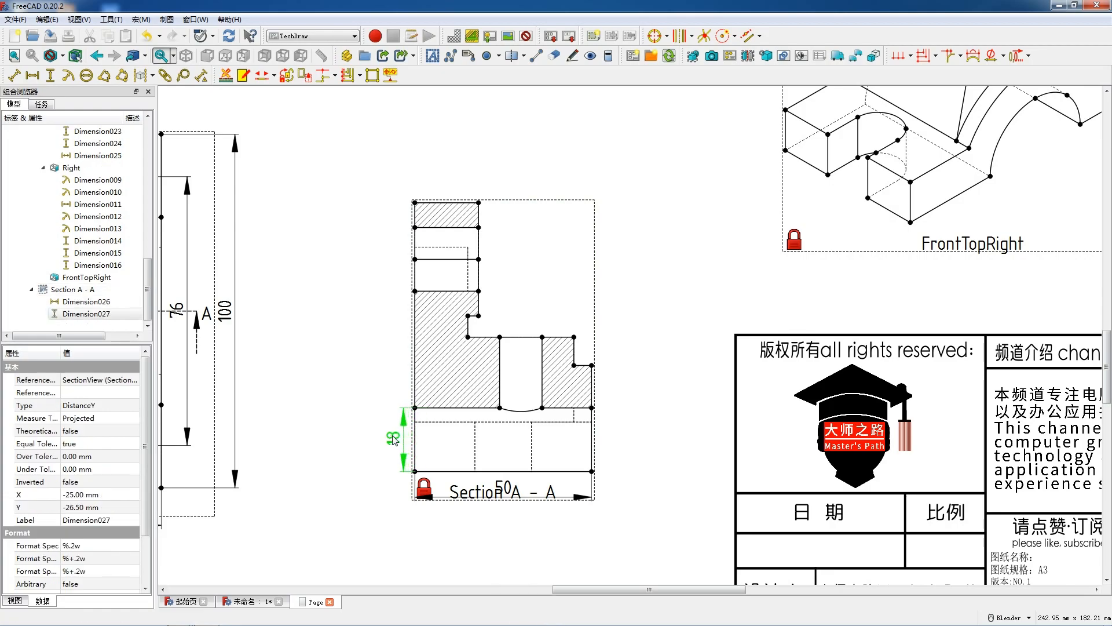
{"action": "left_click_drag", "start_coordinate": [493, 452], "coordinate": [382, 436]}
{"action": "key", "text": "Delete"}
Step: Dimension the vertical distance between the flange's hidden top line and the bottom edge in Section A - A, placed left of the section
{"action": "left_click", "coordinate": [434, 471]}
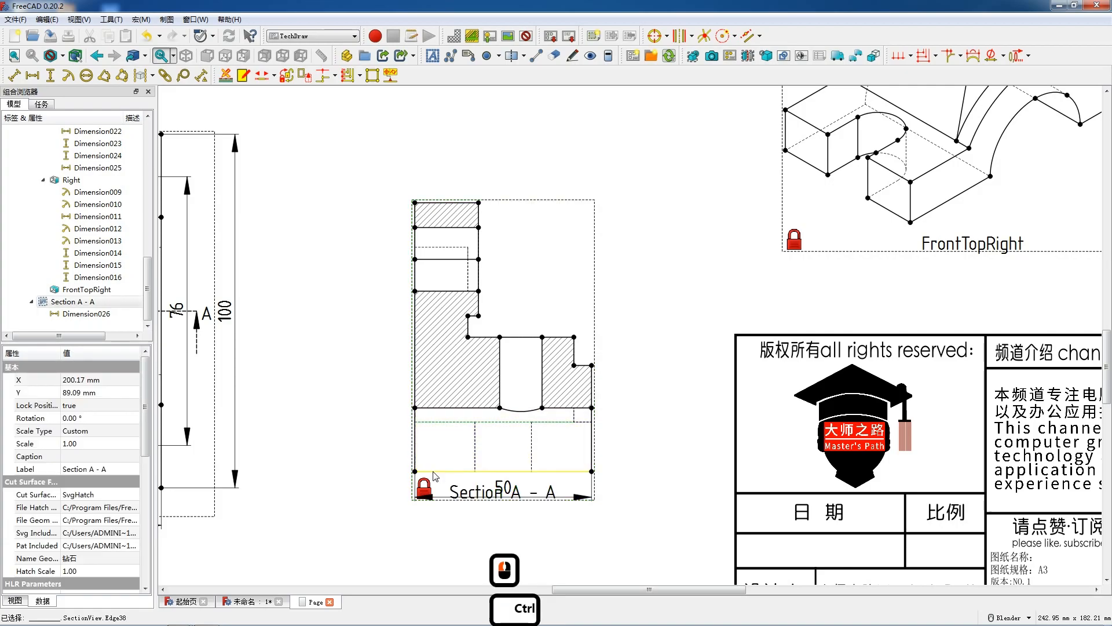
{"action": "left_click", "coordinate": [436, 473], "text": "ctrl"}
{"action": "left_click", "coordinate": [415, 446], "text": "ctrl"}
{"action": "key", "text": "v"}
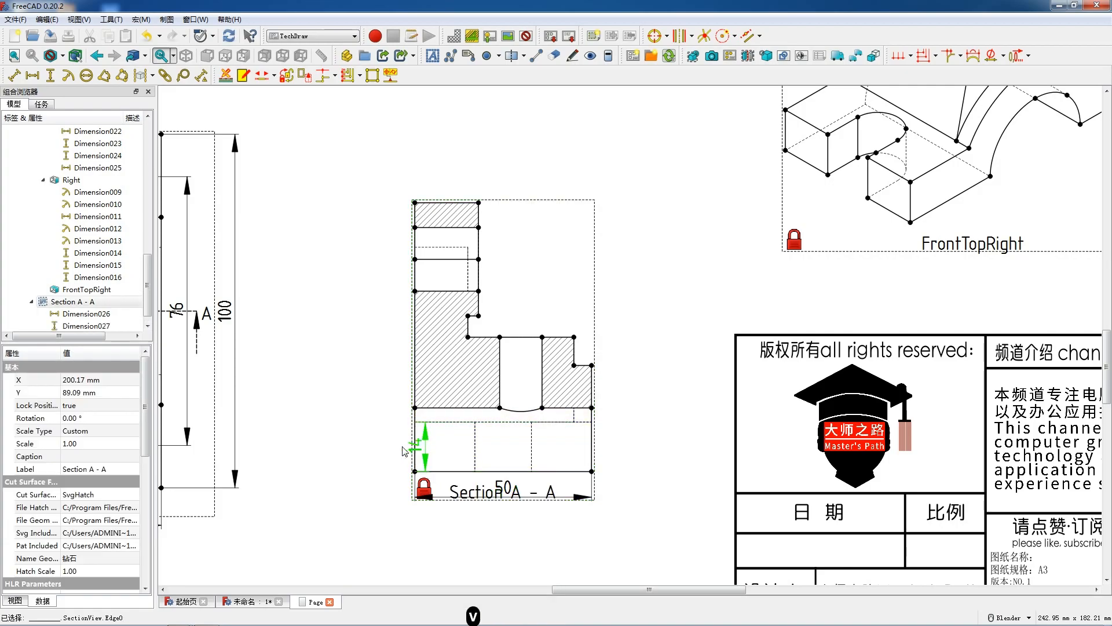
{"action": "left_click", "coordinate": [476, 449]}
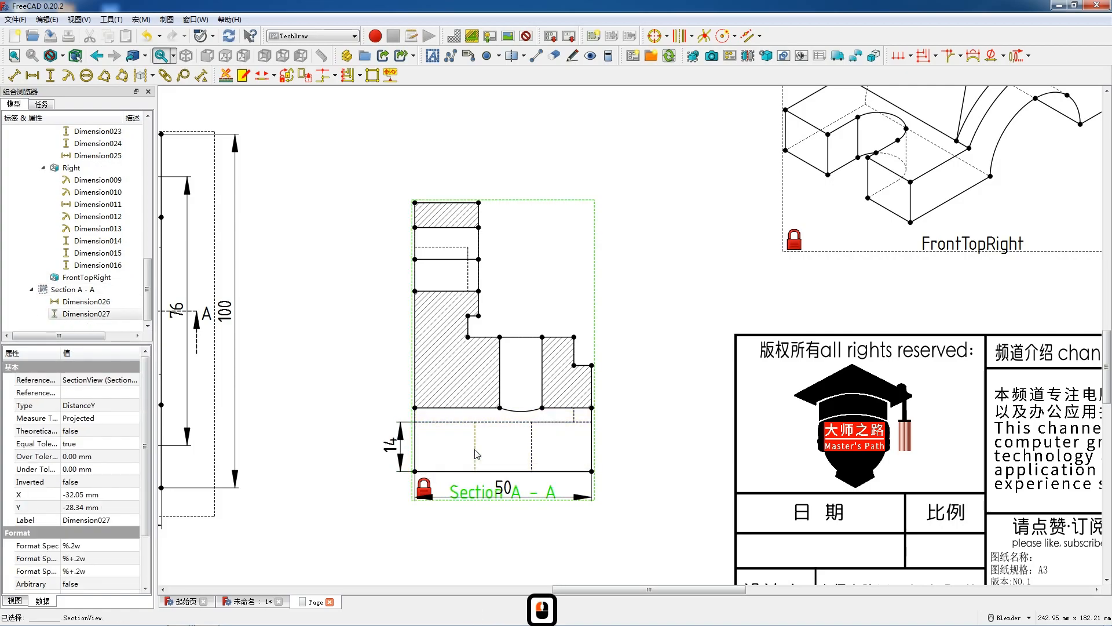
Step: Dimension the horizontal distance between the two hidden slot lines in Section A - A, placed between those lines
{"action": "left_click", "coordinate": [532, 455], "text": "ctrl"}
{"action": "left_click", "coordinate": [531, 456], "text": "ctrl"}
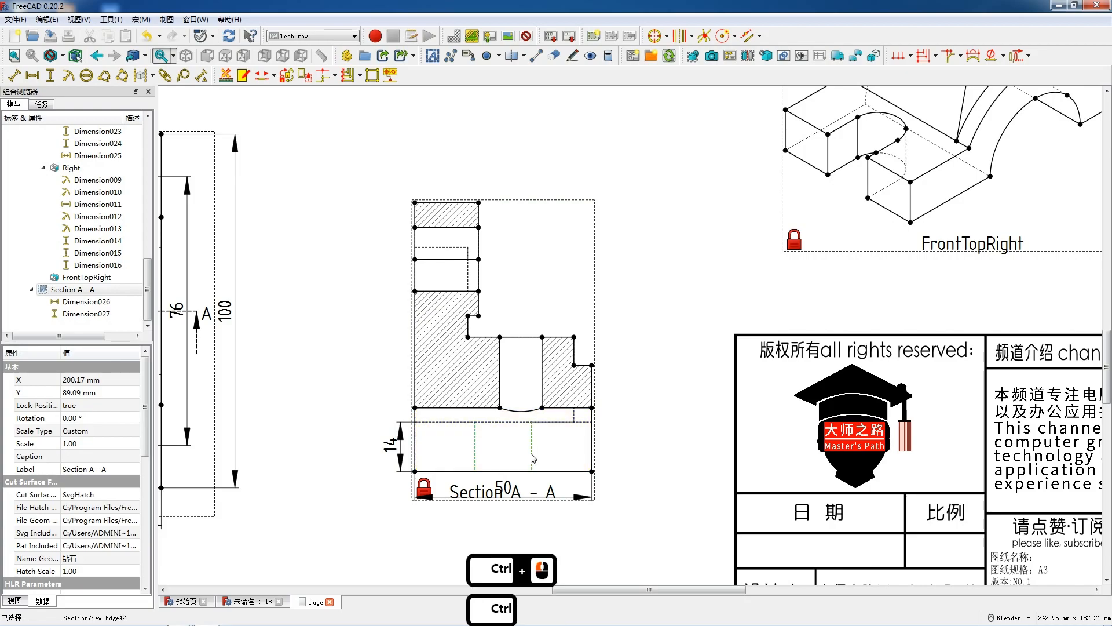
{"action": "key", "text": "h"}
{"action": "left_click_drag", "start_coordinate": [508, 434], "coordinate": [508, 452]}
Step: Dimension the width of the vertical hole at its upper end in Section A - A, placed just above the hole
{"action": "left_click", "coordinate": [512, 343]}
{"action": "key", "text": "shift+h"}
{"action": "left_click", "coordinate": [523, 325]}
{"action": "left_click_drag", "start_coordinate": [525, 328], "coordinate": [502, 327]}
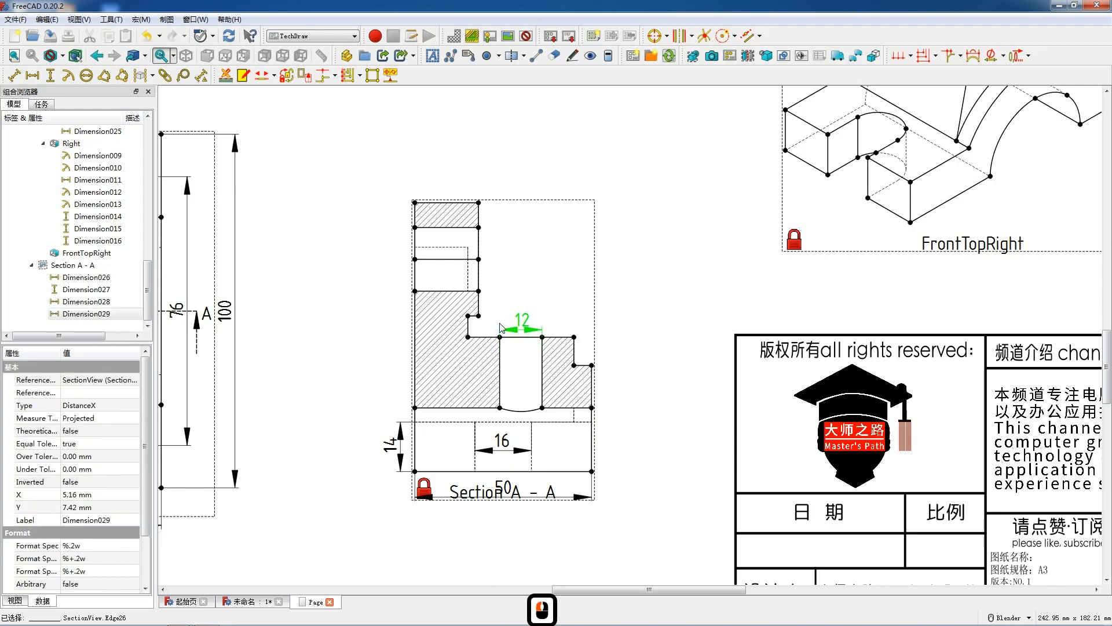
Step: Dimension the vertical distance from the block's upper edge to the flange's hidden top line in Section A - A, placed right of the section
{"action": "left_click", "coordinate": [469, 336]}
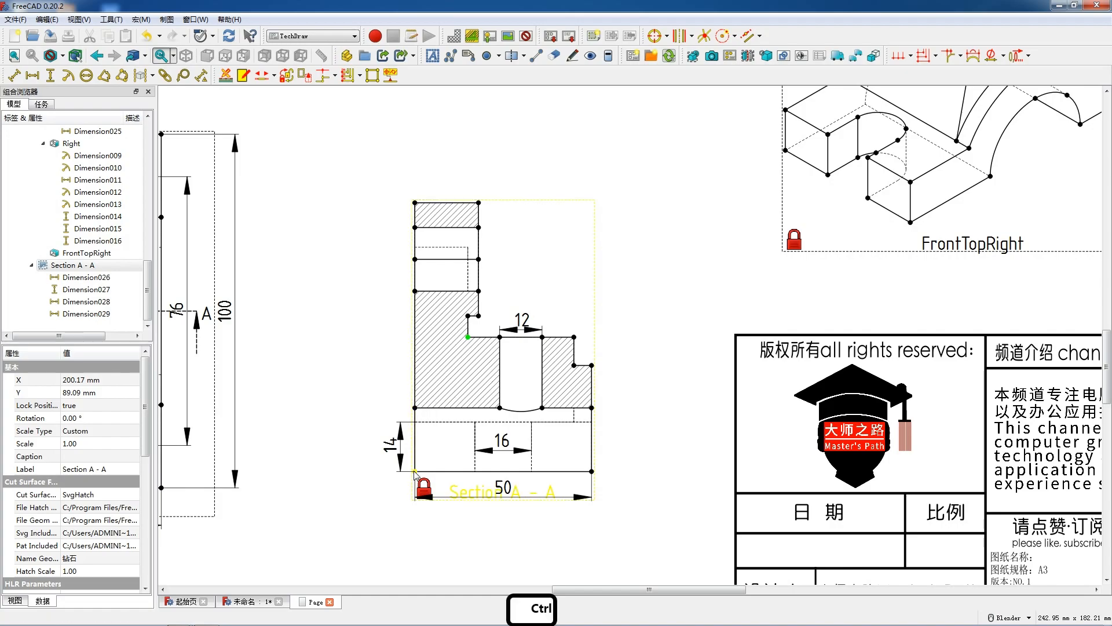
{"action": "left_click", "coordinate": [640, 420]}
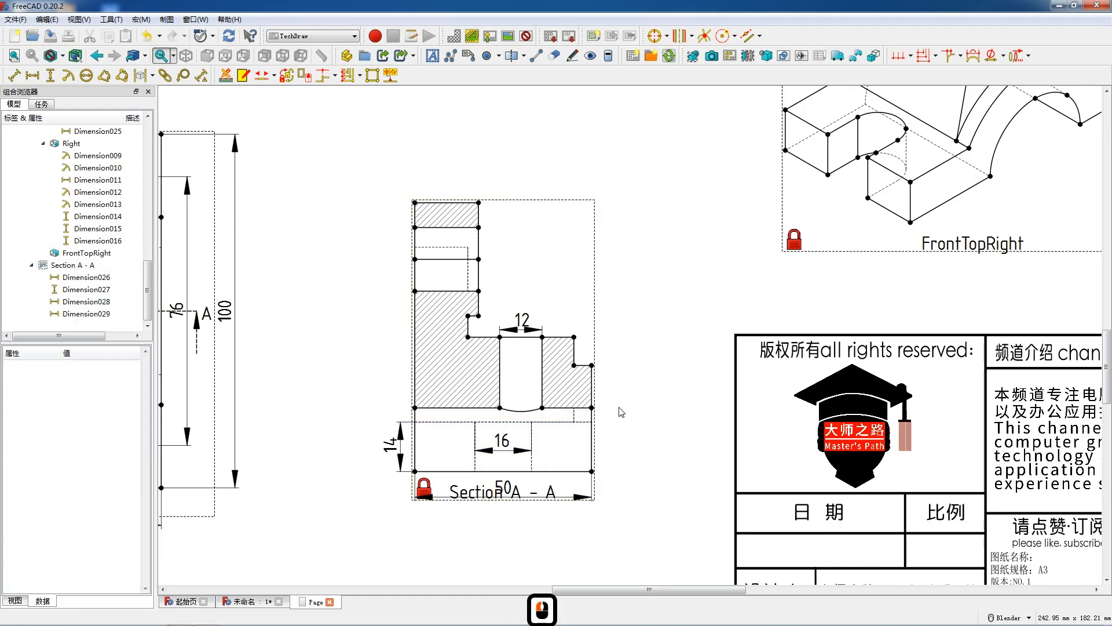
{"action": "left_click", "coordinate": [557, 337], "text": "ctrl"}
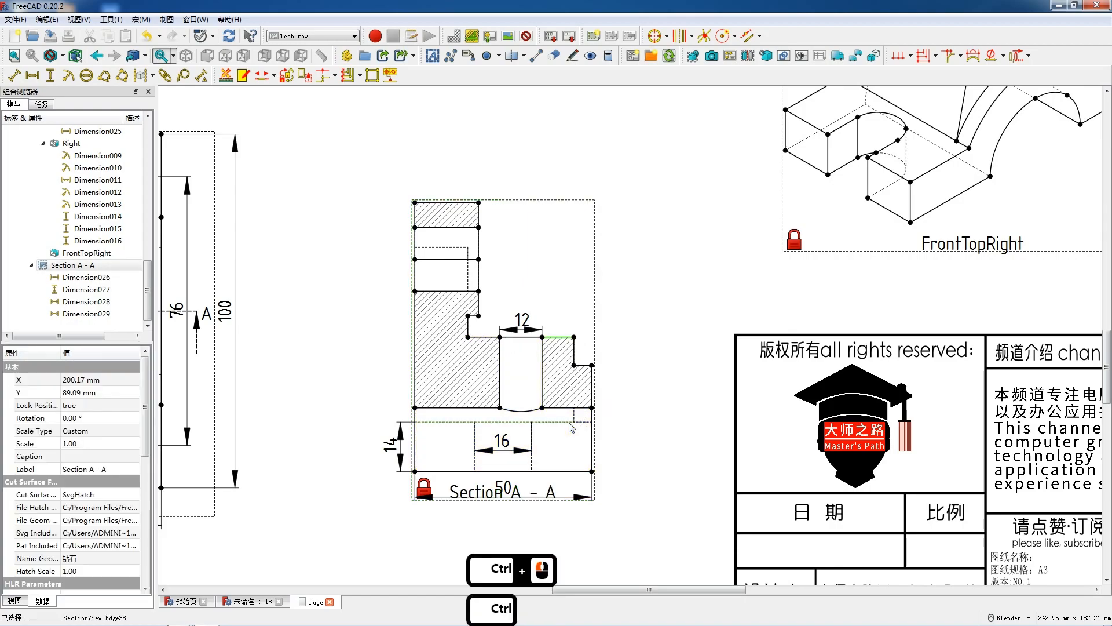
{"action": "key", "text": "shift+v"}
{"action": "left_click_drag", "start_coordinate": [577, 381], "coordinate": [604, 381]}
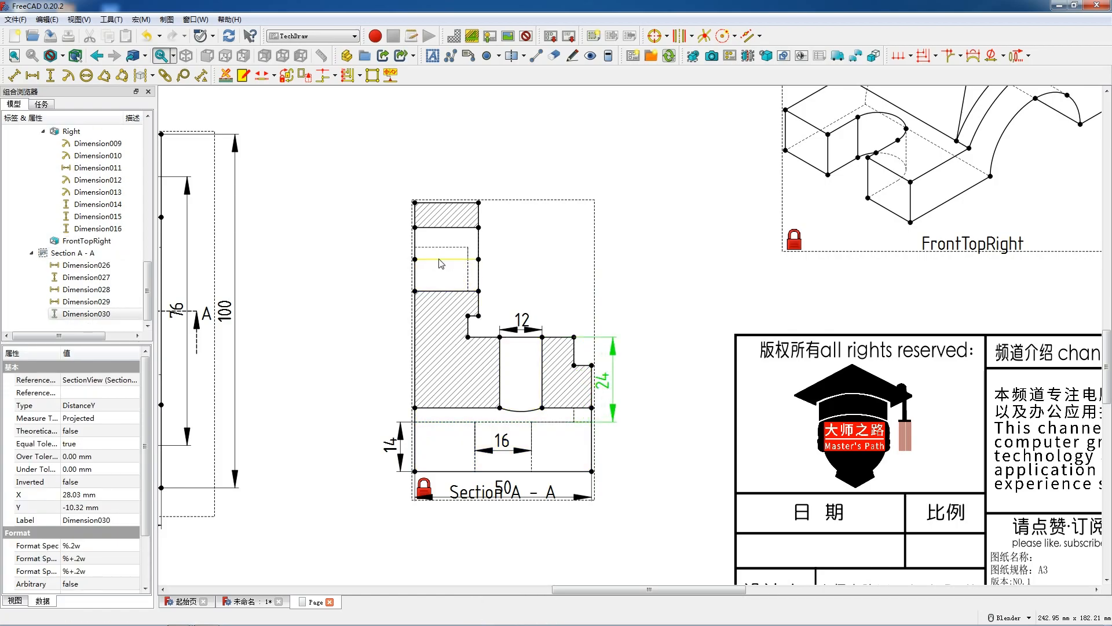
Step: Dimension the upright's top edge horizontally in Section A - A and place the dimension above the section
{"action": "left_click", "coordinate": [438, 203]}
{"action": "key", "text": "shift+h"}
{"action": "left_click_drag", "start_coordinate": [445, 198], "coordinate": [447, 181]}
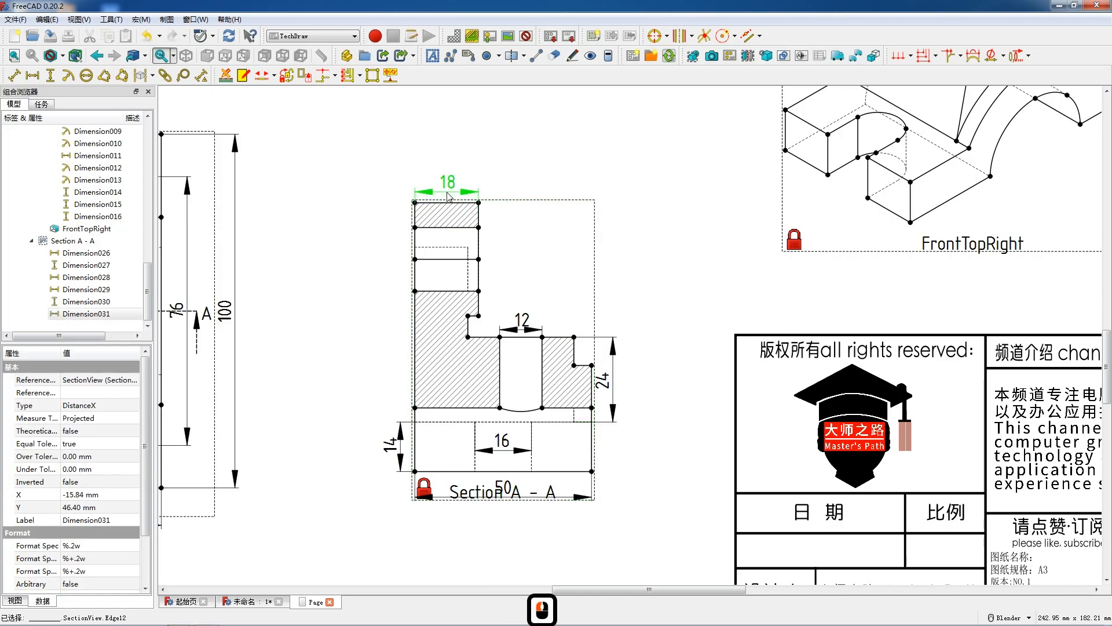
Step: Dimension the horizontal thickness of the upright between its left edge and the recessed right edge in Section A - A, placed left of the section
{"action": "left_click", "coordinate": [469, 329]}
{"action": "left_click", "coordinate": [416, 335], "text": "ctrl"}
{"action": "key", "text": "shift+h"}
{"action": "left_click_drag", "start_coordinate": [439, 322], "coordinate": [381, 318]}
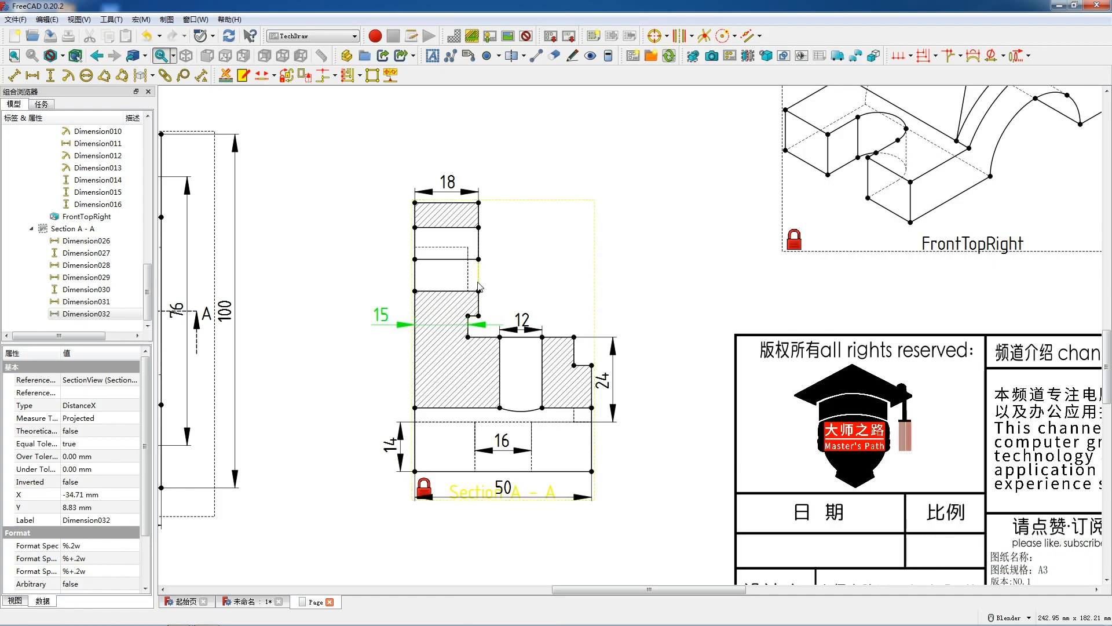
Step: Dimension the vertical distance between the upper and lower edges of the horizontal bore in Section A - A, placed right of the upright
{"action": "left_click", "coordinate": [479, 228]}
{"action": "left_click", "coordinate": [478, 291], "text": "ctrl"}
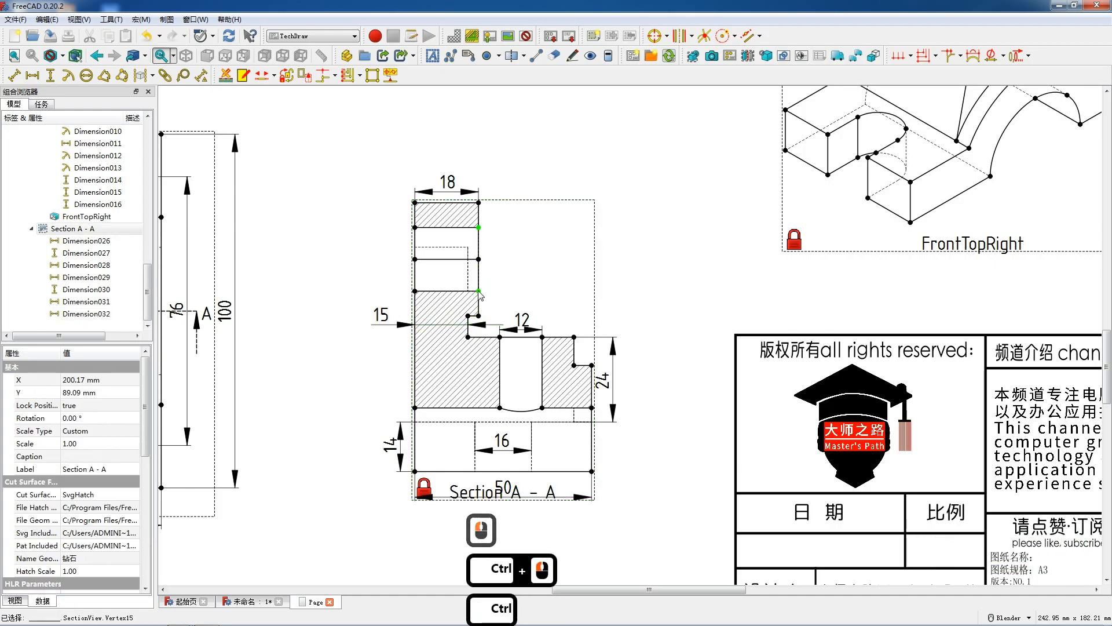
{"action": "key", "text": "shift+v"}
{"action": "left_click_drag", "start_coordinate": [482, 262], "coordinate": [494, 264]}
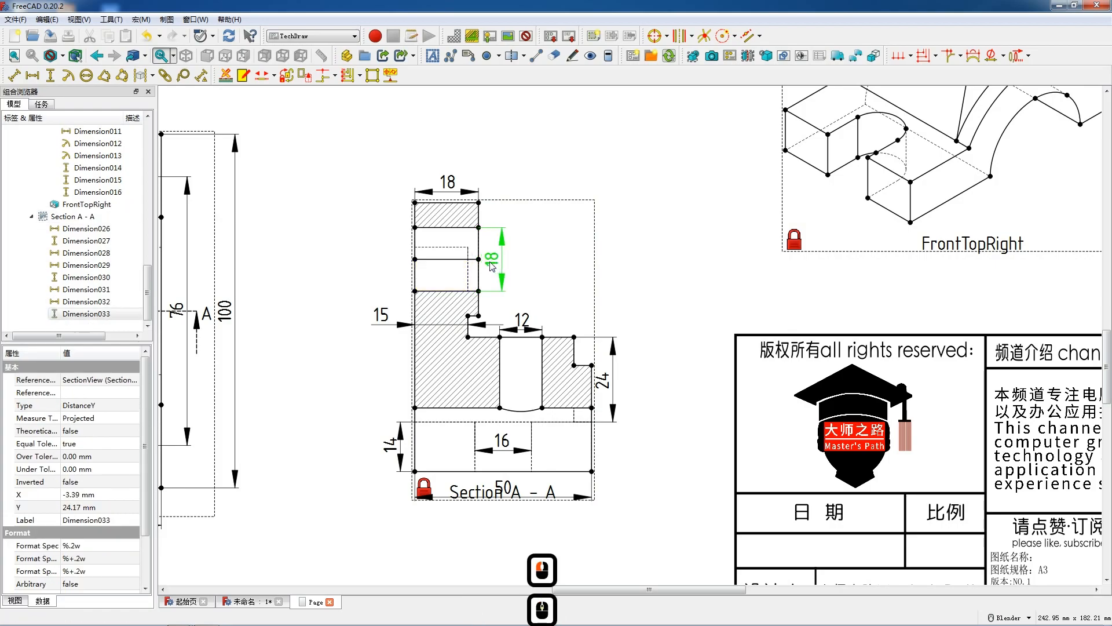
Step: Dimension the horizontal distance from the left edge to the block step's inner corner in Section A - A, placed below the section
{"action": "scroll", "coordinate": [492, 266], "scroll_direction": "down", "scroll_amount": 7}
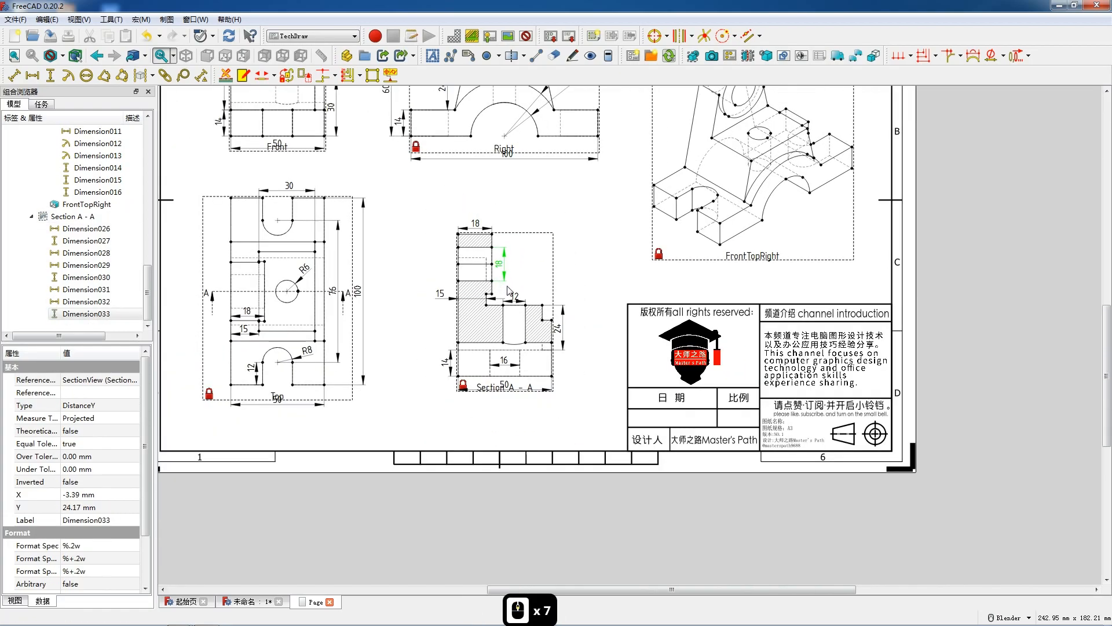
{"action": "scroll", "coordinate": [494, 313], "scroll_direction": "down", "scroll_amount": 5}
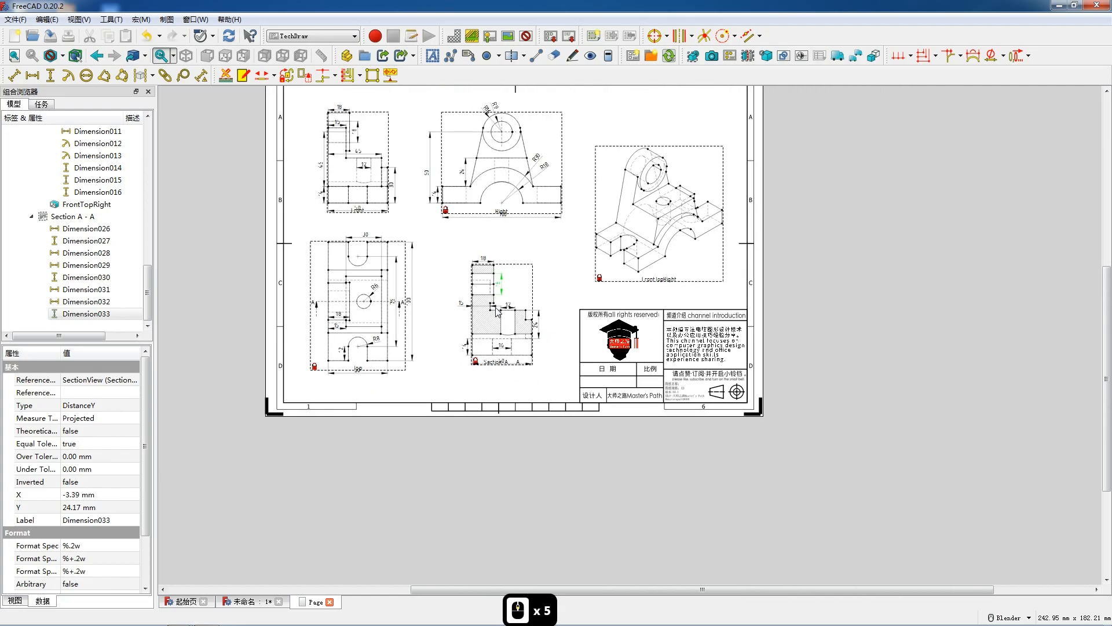
{"action": "scroll", "coordinate": [540, 284], "scroll_direction": "up", "scroll_amount": 9}
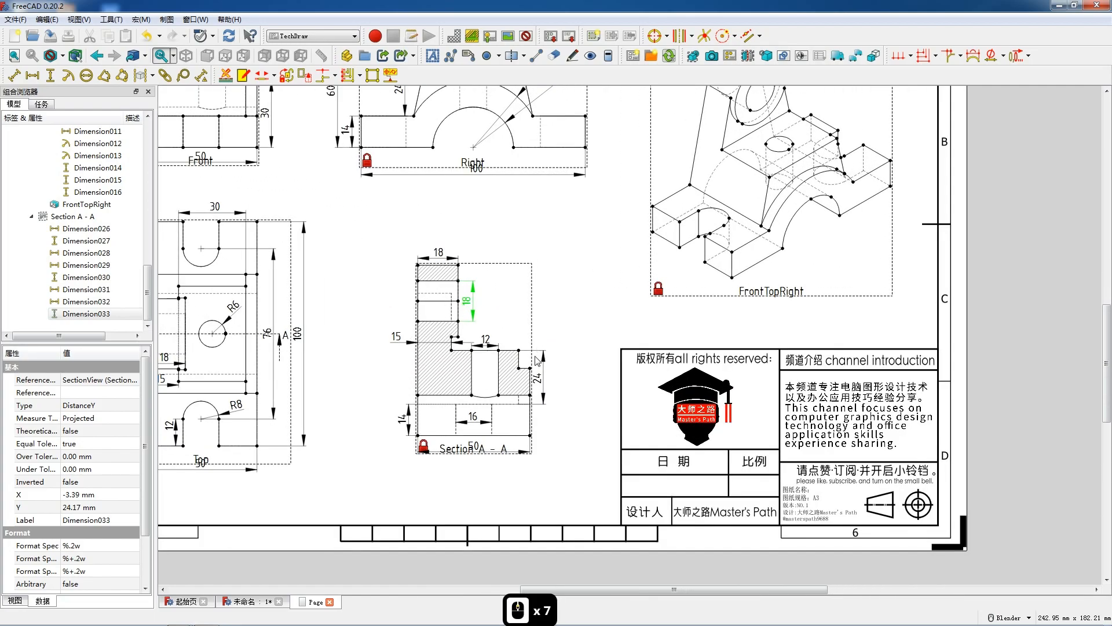
{"action": "scroll", "coordinate": [539, 437], "scroll_direction": "up", "scroll_amount": 6}
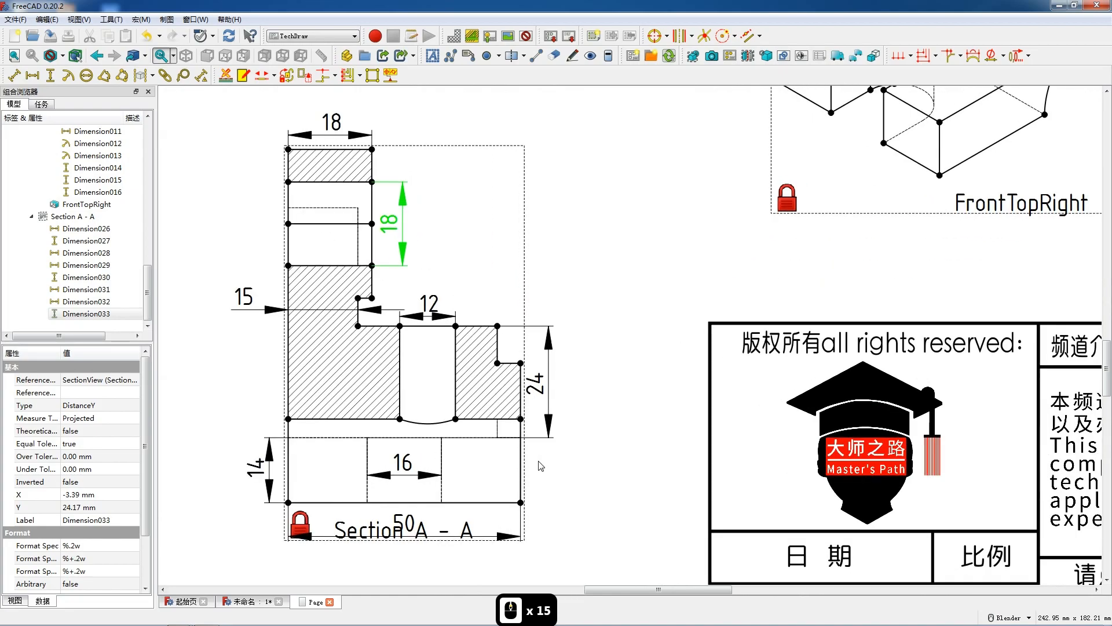
{"action": "left_click", "coordinate": [497, 363]}
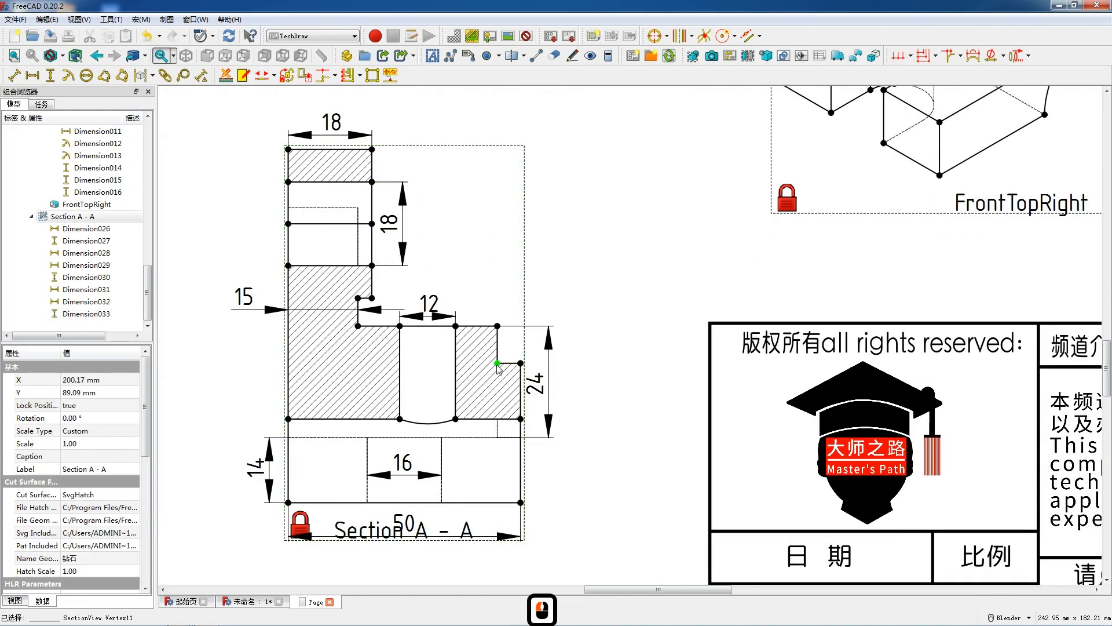
{"action": "left_click", "coordinate": [289, 419], "text": "ctrl"}
{"action": "key", "text": "h"}
{"action": "left_click_drag", "start_coordinate": [398, 395], "coordinate": [404, 522]}
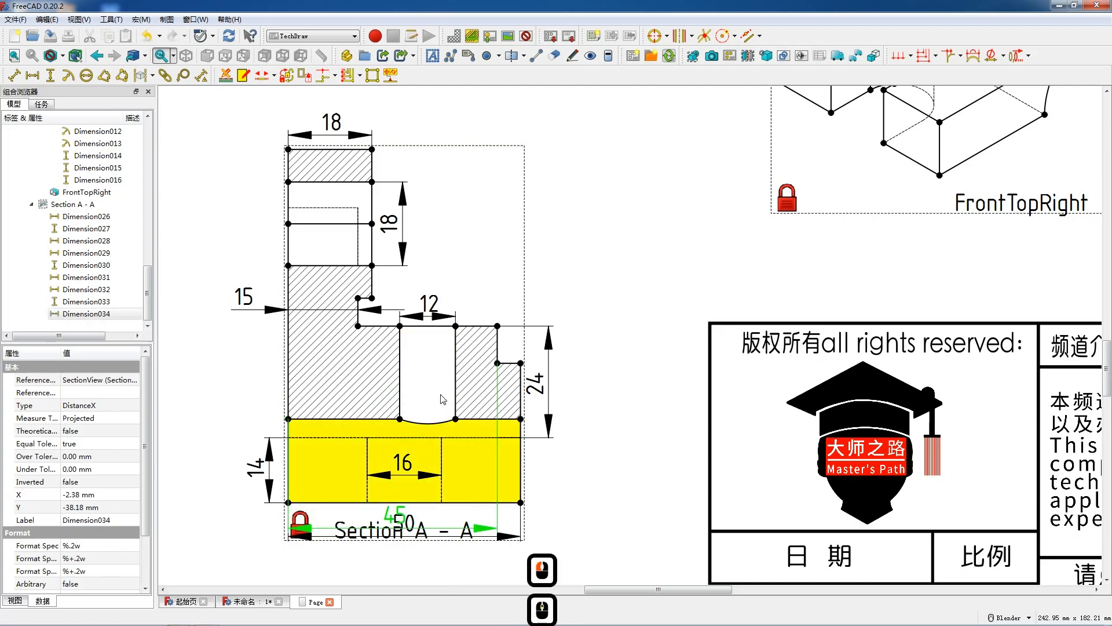
Step: Move the overall 50 mm width dimension of Section A - A below the 45 mm dimension
{"action": "scroll", "coordinate": [445, 425], "scroll_direction": "down", "scroll_amount": 3}
{"action": "mouse_move", "coordinate": [442, 421]}
{"action": "left_mouse_down"}
{"action": "mouse_move", "coordinate": [440, 441]}
{"action": "mouse_move", "coordinate": [432, 415]}
{"action": "left_mouse_up"}
{"action": "left_click", "coordinate": [435, 436]}
{"action": "scroll", "coordinate": [442, 428], "scroll_direction": "down", "scroll_amount": 2}
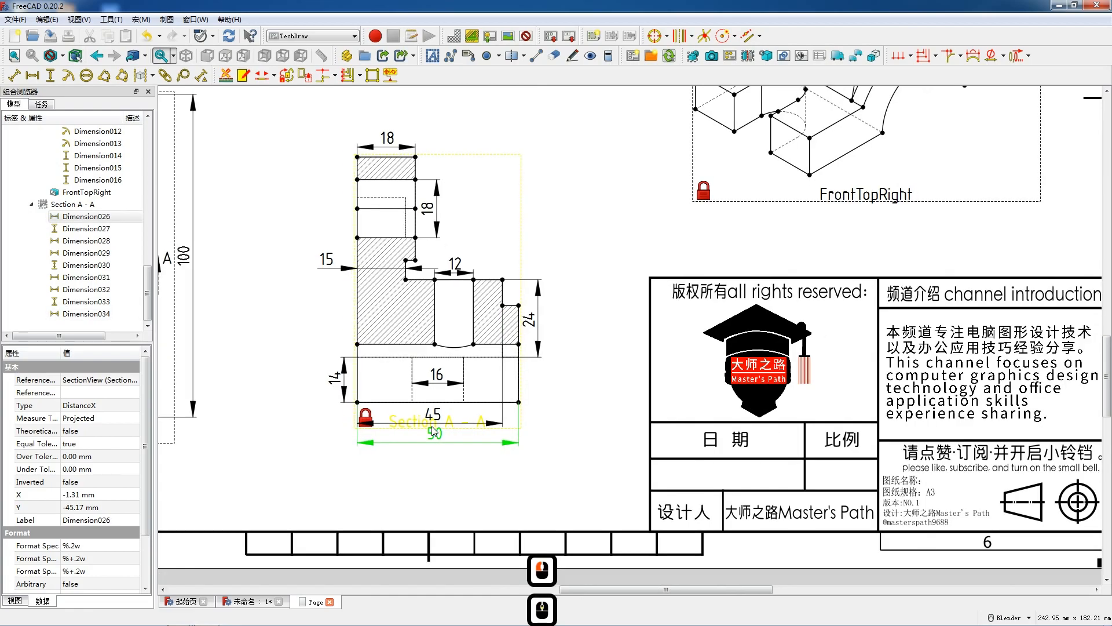
Step: Dimension the vertical right edge below the cut area in Section A - A and place the dimension right of the section
{"action": "scroll", "coordinate": [557, 339], "scroll_direction": "up", "scroll_amount": 2}
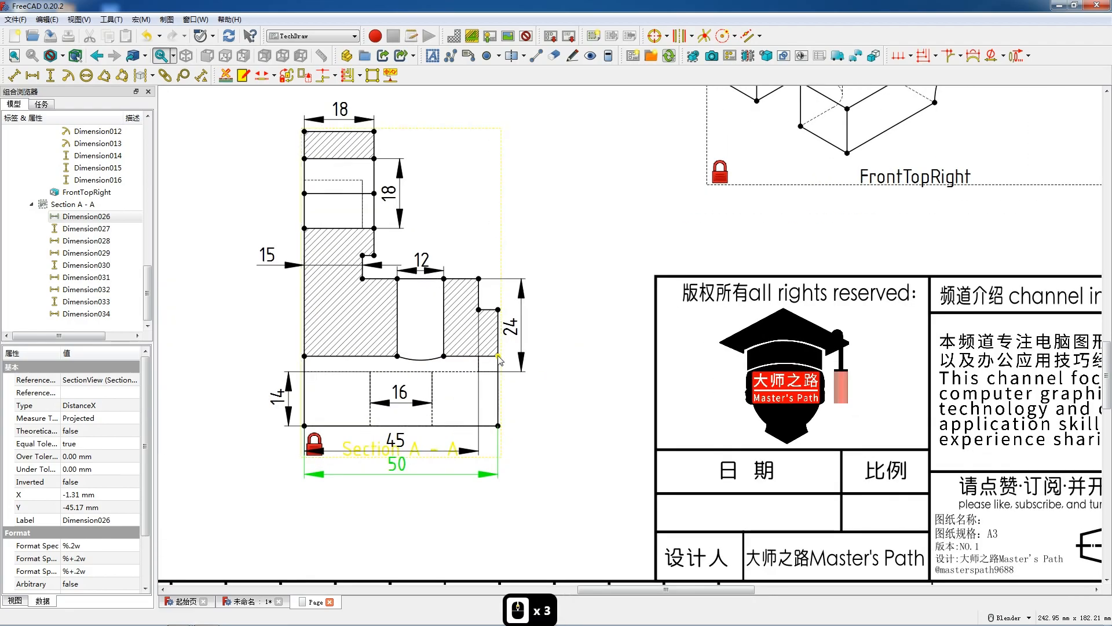
{"action": "left_click", "coordinate": [498, 428]}
{"action": "left_click", "coordinate": [499, 400]}
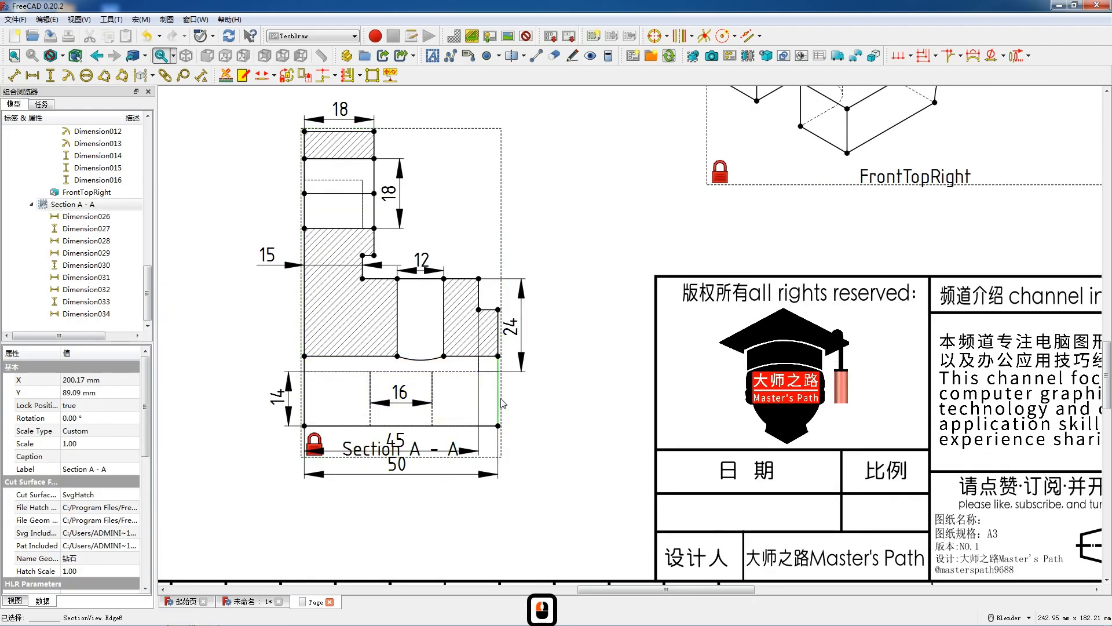
{"action": "key", "text": "shift+v"}
{"action": "left_click_drag", "start_coordinate": [504, 395], "coordinate": [534, 390]}
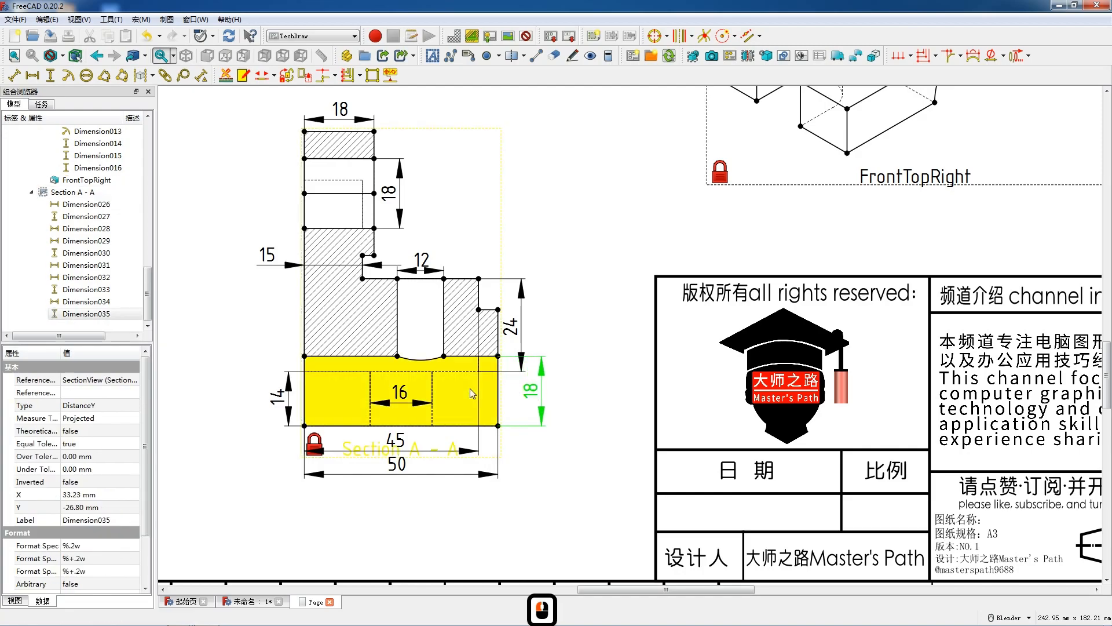
Step: Dimension the height from the bore's middle line to the bottom edge left of Section A - A, and move the 15 mm dimension into the bore area
{"action": "scroll", "coordinate": [524, 386], "scroll_direction": "down", "scroll_amount": 1}
{"action": "scroll", "coordinate": [487, 393], "scroll_direction": "down", "scroll_amount": 4}
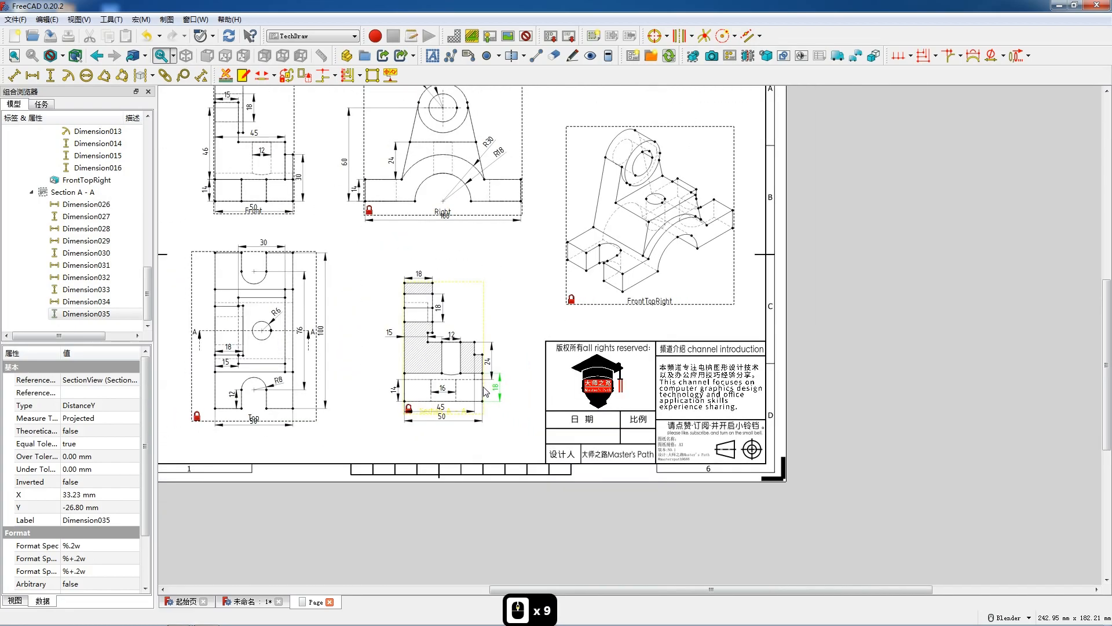
{"action": "scroll", "coordinate": [486, 392], "scroll_direction": "down", "scroll_amount": 1}
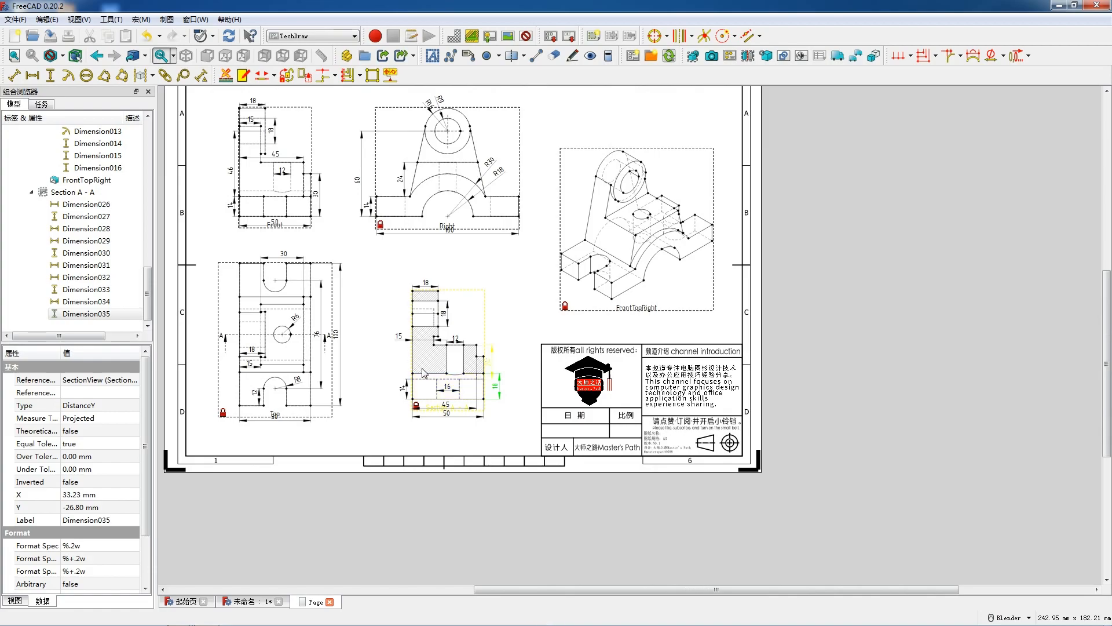
{"action": "scroll", "coordinate": [435, 372], "scroll_direction": "up", "scroll_amount": 3}
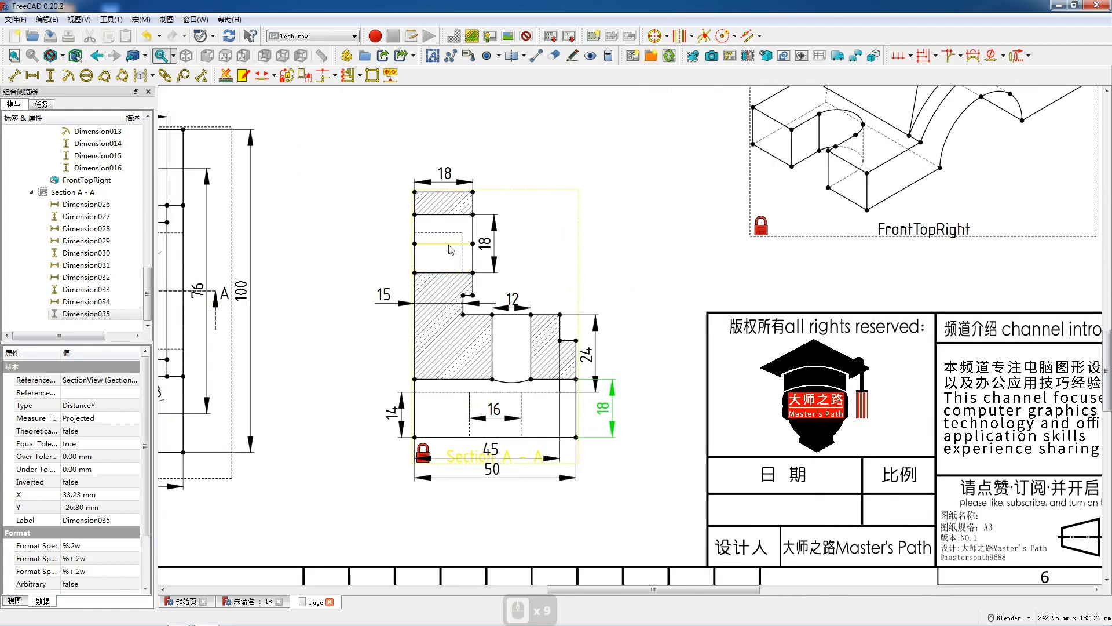
{"action": "left_click", "coordinate": [451, 248]}
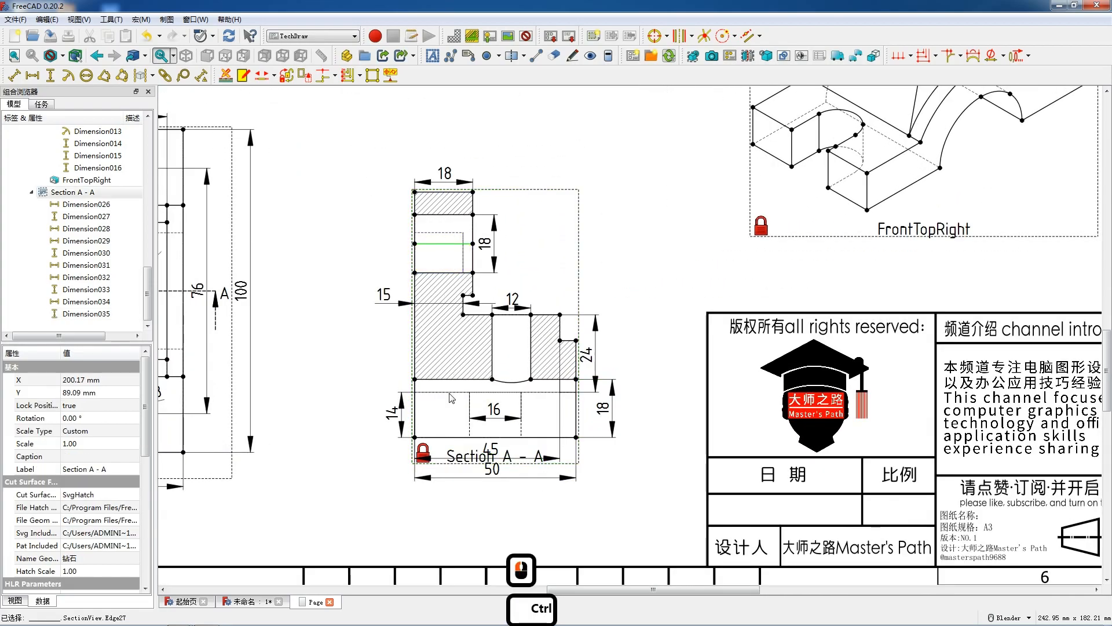
{"action": "left_click", "coordinate": [440, 437], "text": "ctrl"}
{"action": "key", "text": "v"}
{"action": "left_click_drag", "start_coordinate": [419, 348], "coordinate": [365, 346]}
{"action": "left_click_drag", "start_coordinate": [392, 298], "coordinate": [445, 271]}
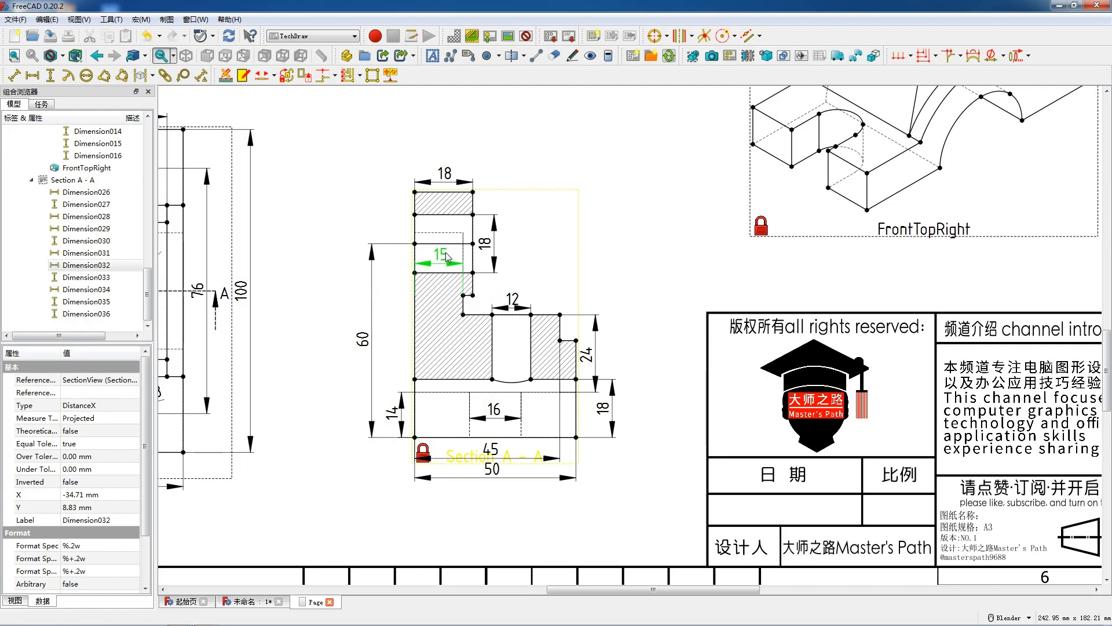
{"action": "mouse_move", "coordinate": [364, 338]}
{"action": "left_mouse_down"}
{"action": "mouse_move", "coordinate": [383, 336]}
{"action": "mouse_move", "coordinate": [373, 336]}
{"action": "left_mouse_up"}
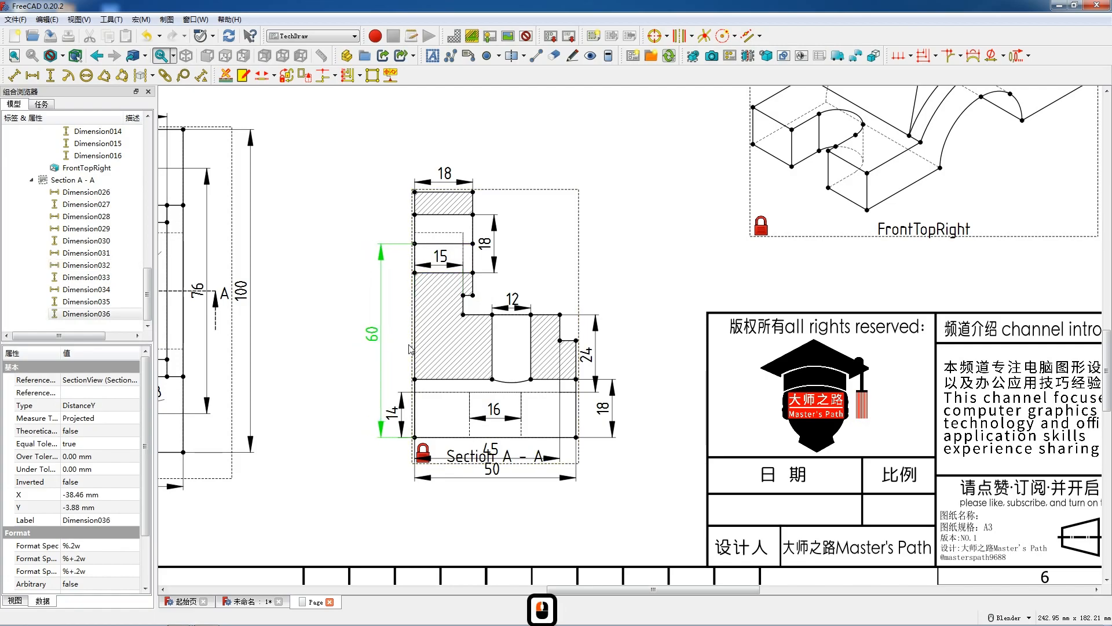
Step: Insert eight default text annotations on the drawing page
{"action": "scroll", "coordinate": [374, 336], "scroll_direction": "down", "scroll_amount": 7}
{"action": "scroll", "coordinate": [422, 354], "scroll_direction": "down", "scroll_amount": 2}
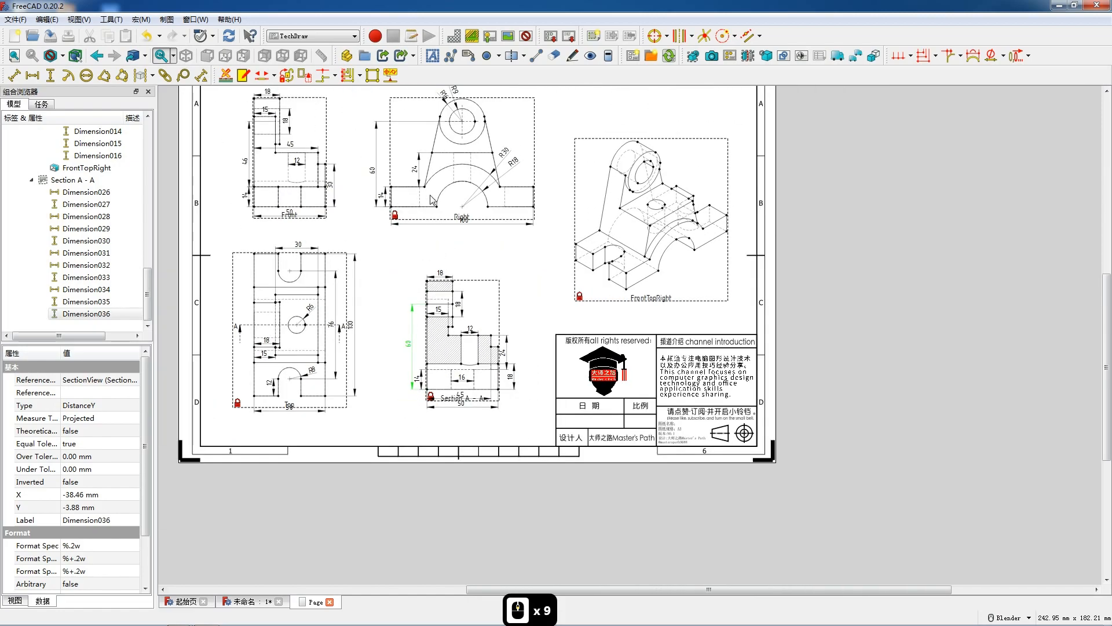
{"action": "left_click", "coordinate": [432, 56]}
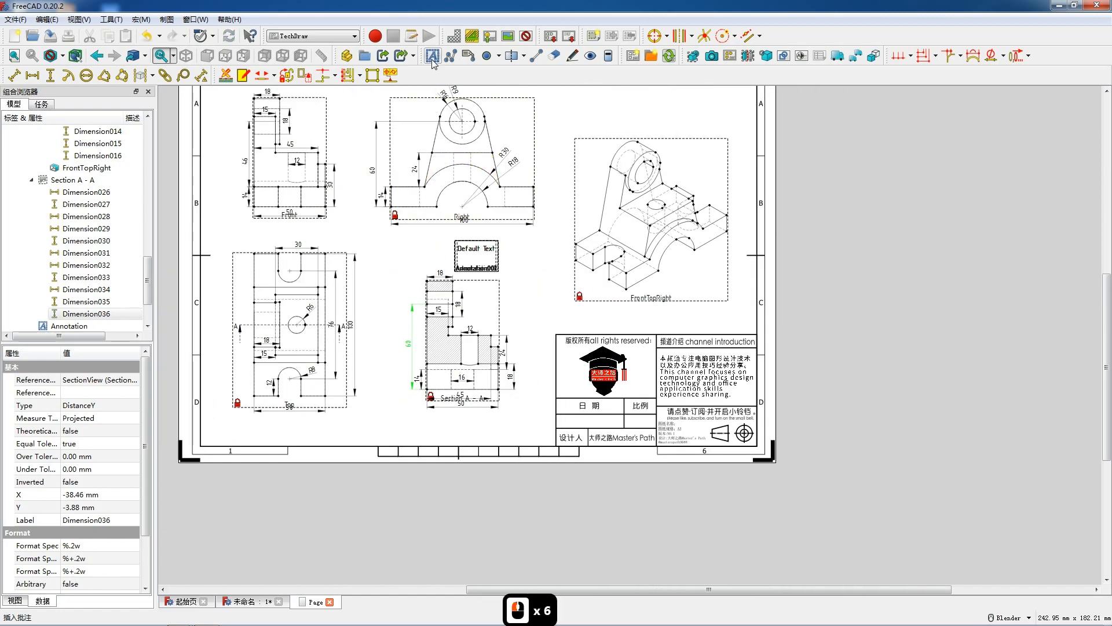
Step: Change one annotation's text to 前视图 and place it below the Front view
{"action": "double_click", "coordinate": [476, 255]}
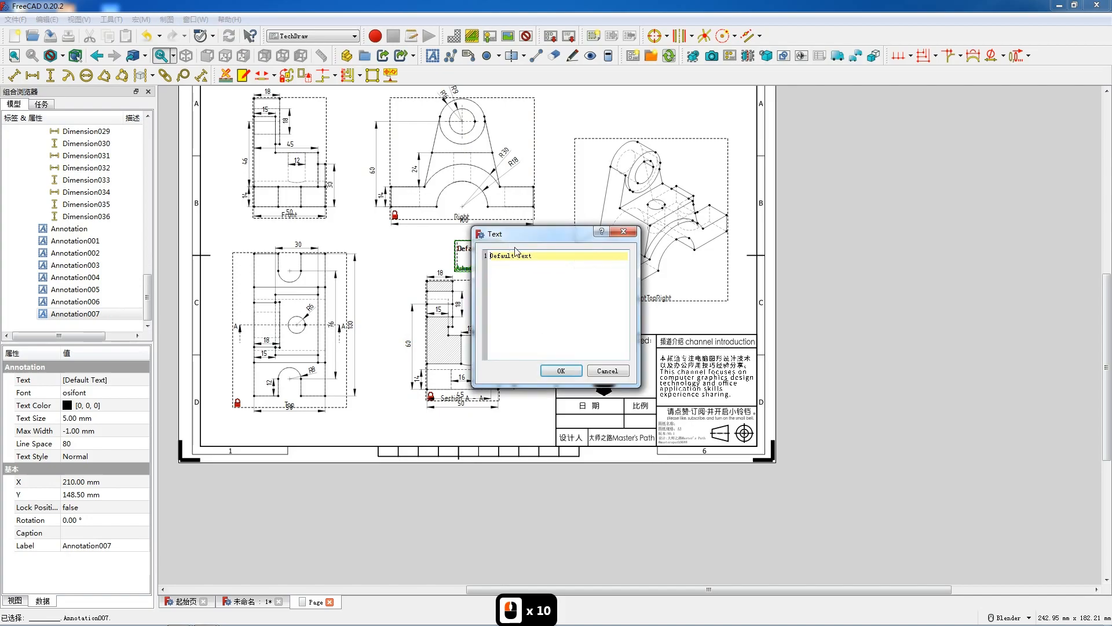
{"action": "left_click_drag", "start_coordinate": [536, 255], "coordinate": [492, 255]}
{"action": "type", "text": "俯视图"}
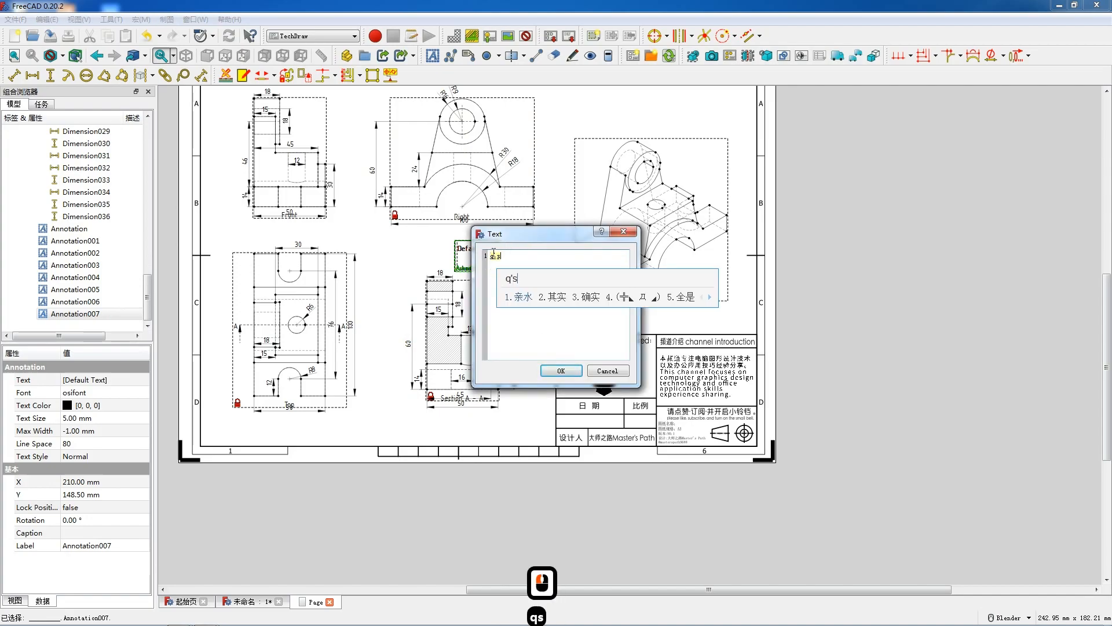
{"action": "left_click", "coordinate": [567, 374]}
{"action": "left_click_drag", "start_coordinate": [478, 253], "coordinate": [292, 233]}
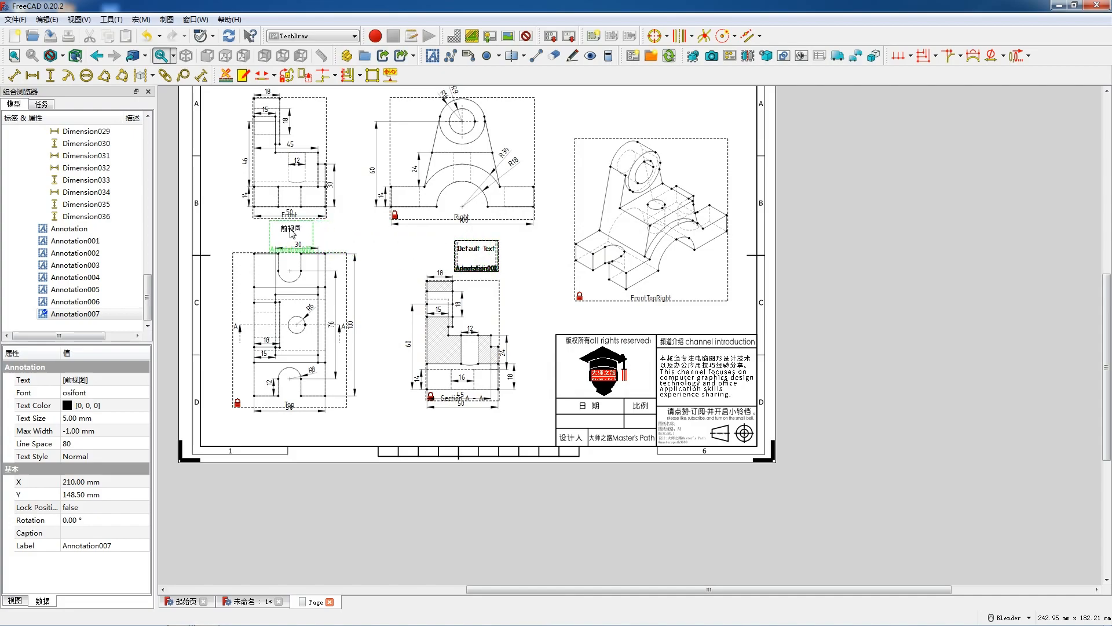
Step: Change another annotation's text to 右视图 and place it below the Right view
{"action": "double_click", "coordinate": [476, 253]}
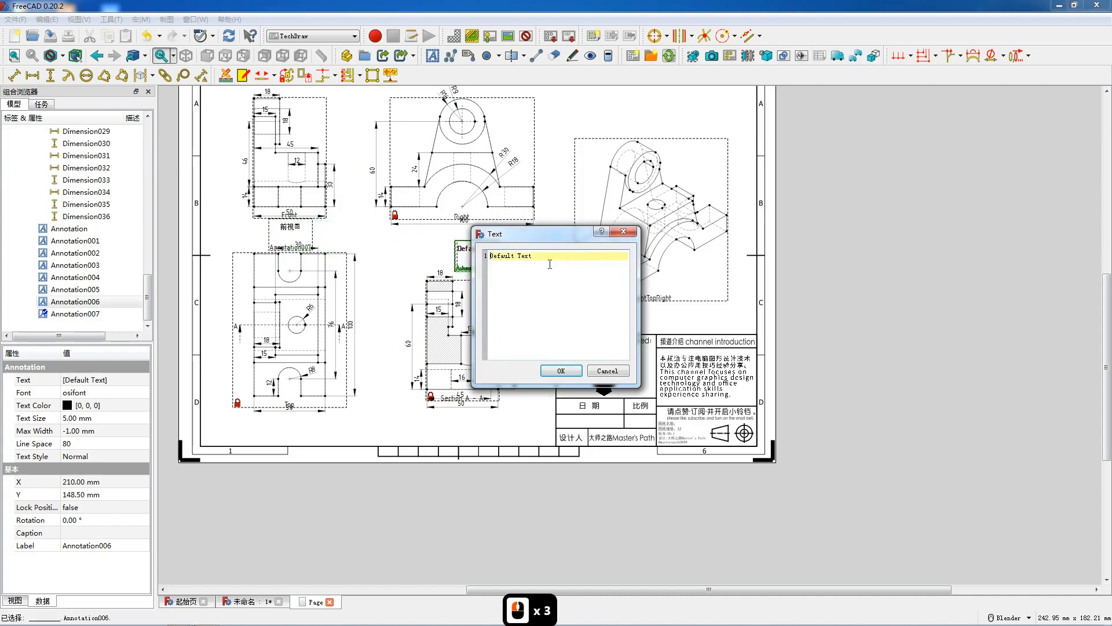
{"action": "triple_click", "coordinate": [538, 256]}
{"action": "type", "text": "右视图"}
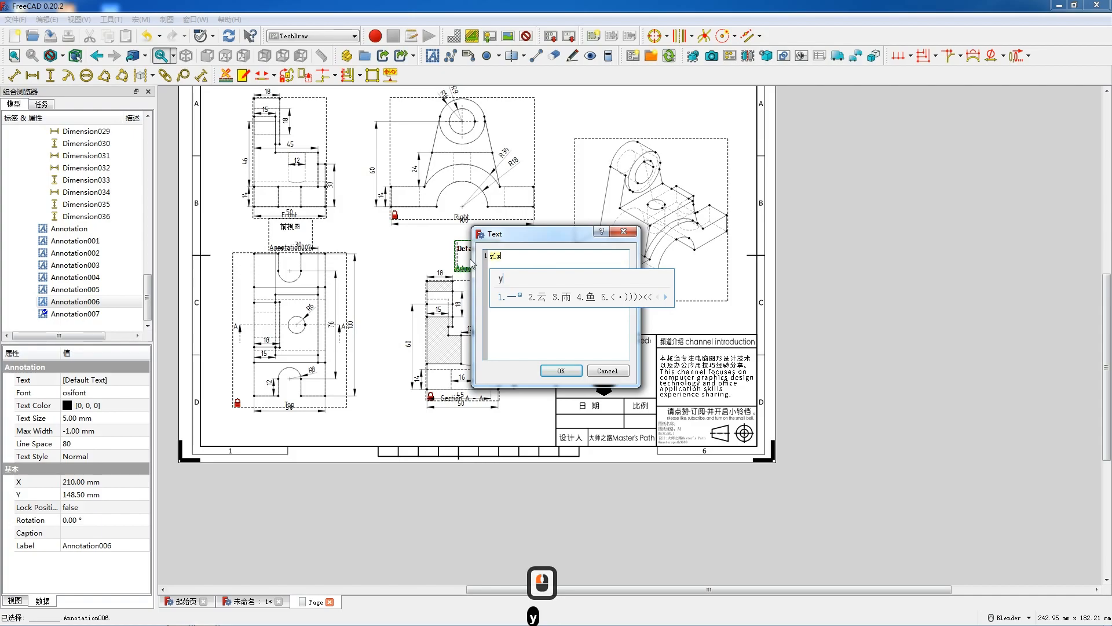
{"action": "left_click", "coordinate": [560, 372]}
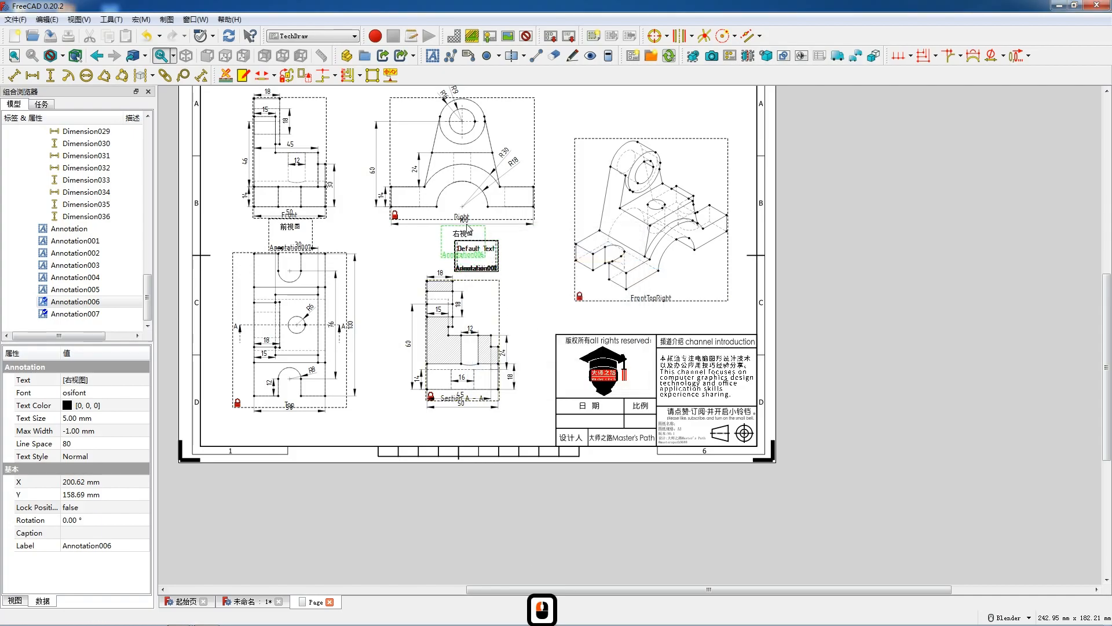
{"action": "left_click", "coordinate": [464, 231]}
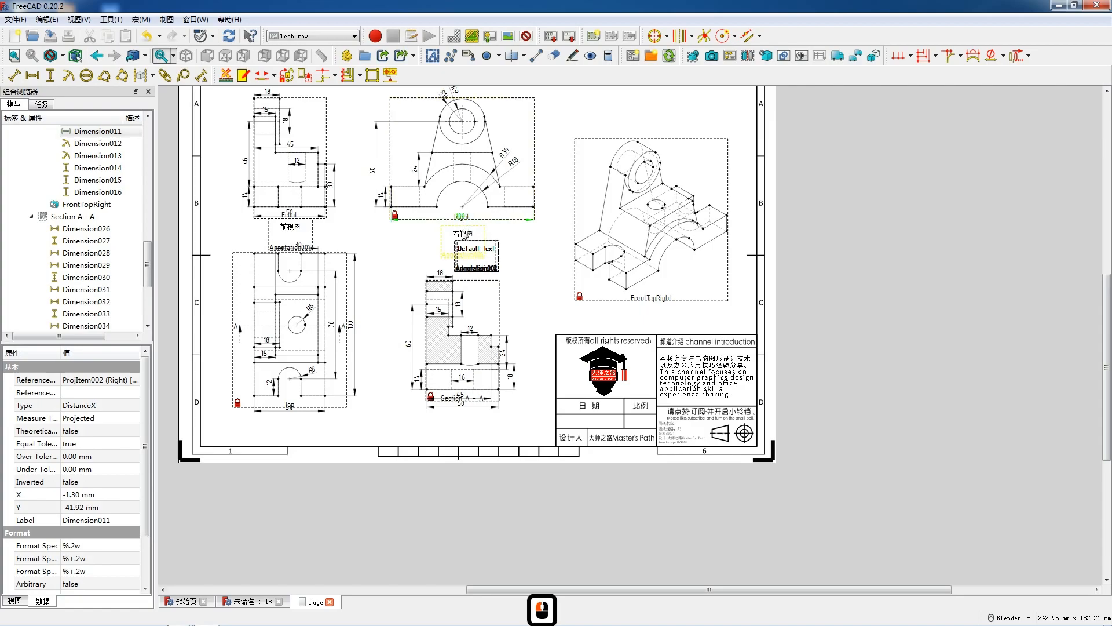
Step: Move the 右视图 label closer to the Right view, and change another annotation's text to 顶视图 and place it below the Top view
{"action": "left_click_drag", "start_coordinate": [464, 234], "coordinate": [464, 227]}
{"action": "left_click", "coordinate": [474, 252]}
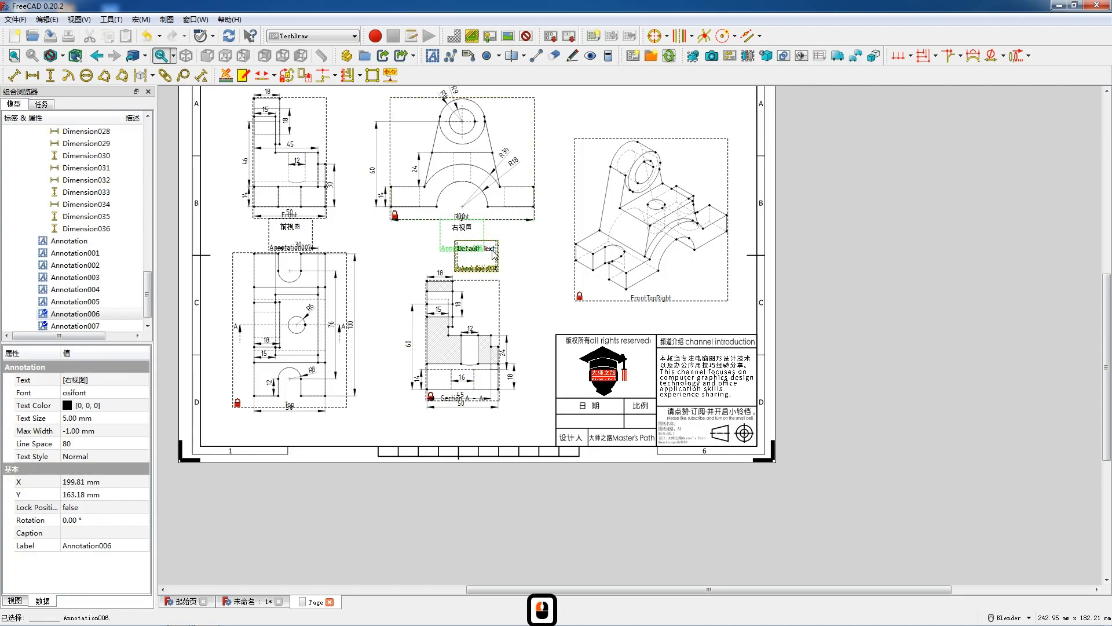
{"action": "double_click", "coordinate": [494, 255]}
{"action": "left_click_drag", "start_coordinate": [542, 256], "coordinate": [487, 256]}
{"action": "type", "text": "顶视图"}
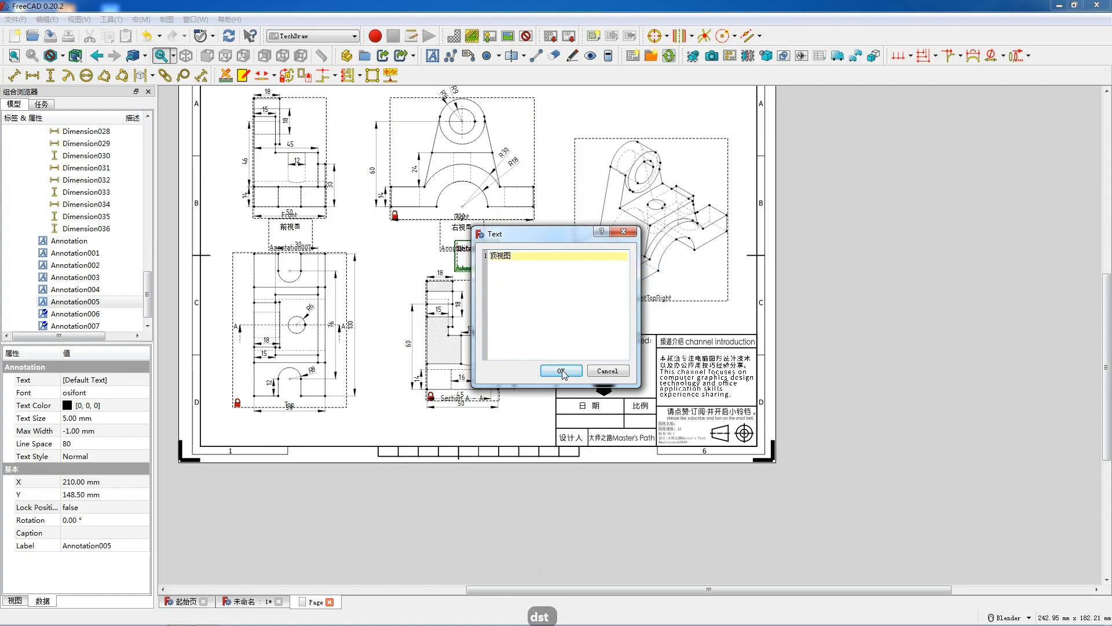
{"action": "left_click", "coordinate": [560, 370]}
{"action": "mouse_move", "coordinate": [494, 275]}
{"action": "left_mouse_down"}
{"action": "mouse_move", "coordinate": [385, 404]}
{"action": "mouse_move", "coordinate": [308, 445]}
{"action": "left_mouse_up"}
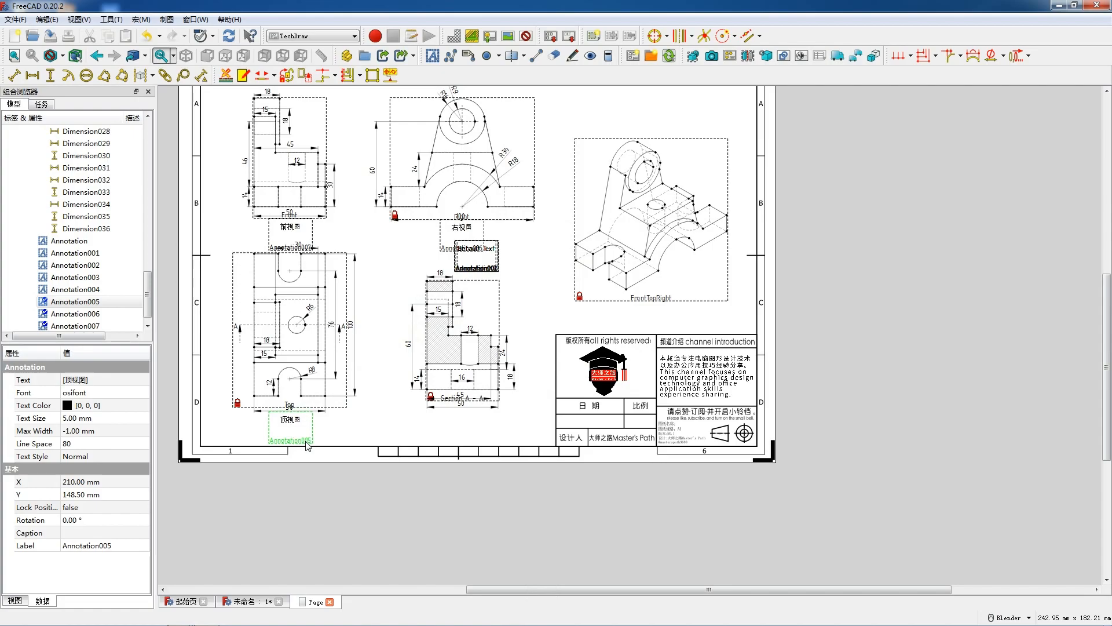
{"action": "left_click", "coordinate": [291, 408]}
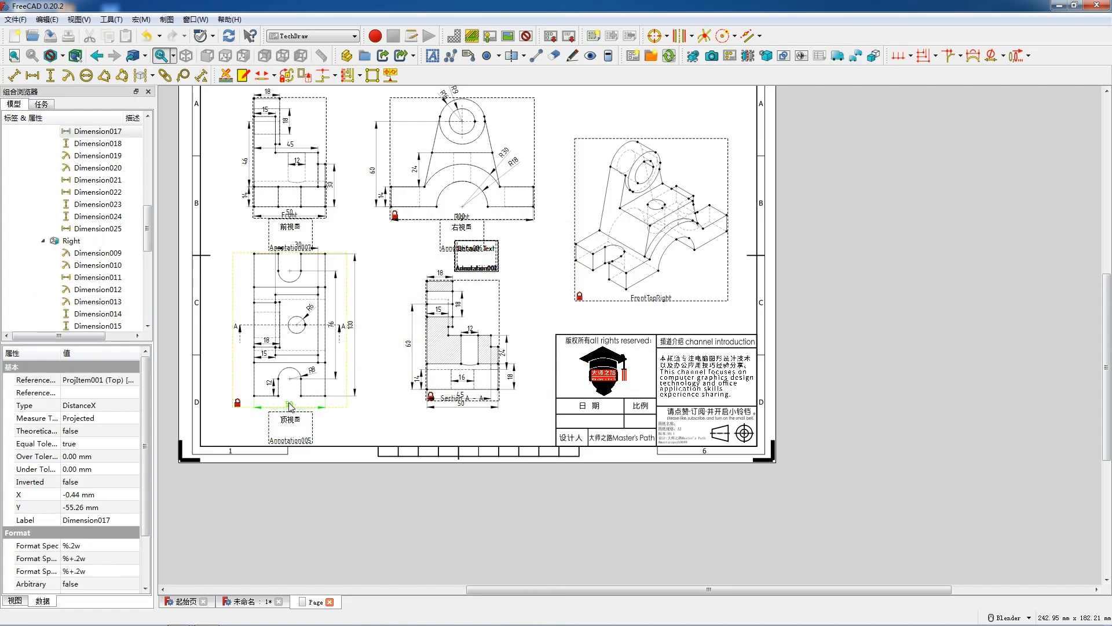
{"action": "left_click", "coordinate": [290, 417]}
Step: Change the next default annotation's text to 剖面图A-A and place it below the Section A - A view
{"action": "double_click", "coordinate": [480, 262]}
{"action": "left_click_drag", "start_coordinate": [538, 256], "coordinate": [482, 258]}
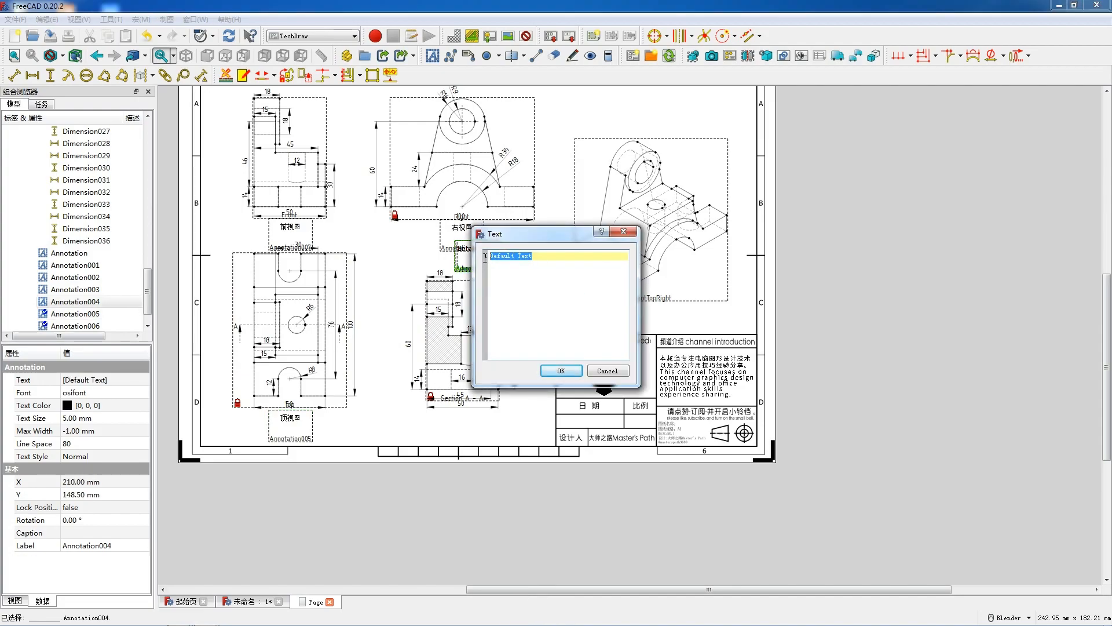
{"action": "type", "text": "pmt"}
{"action": "key", "text": "space"}
{"action": "type", "text": "A-A"}
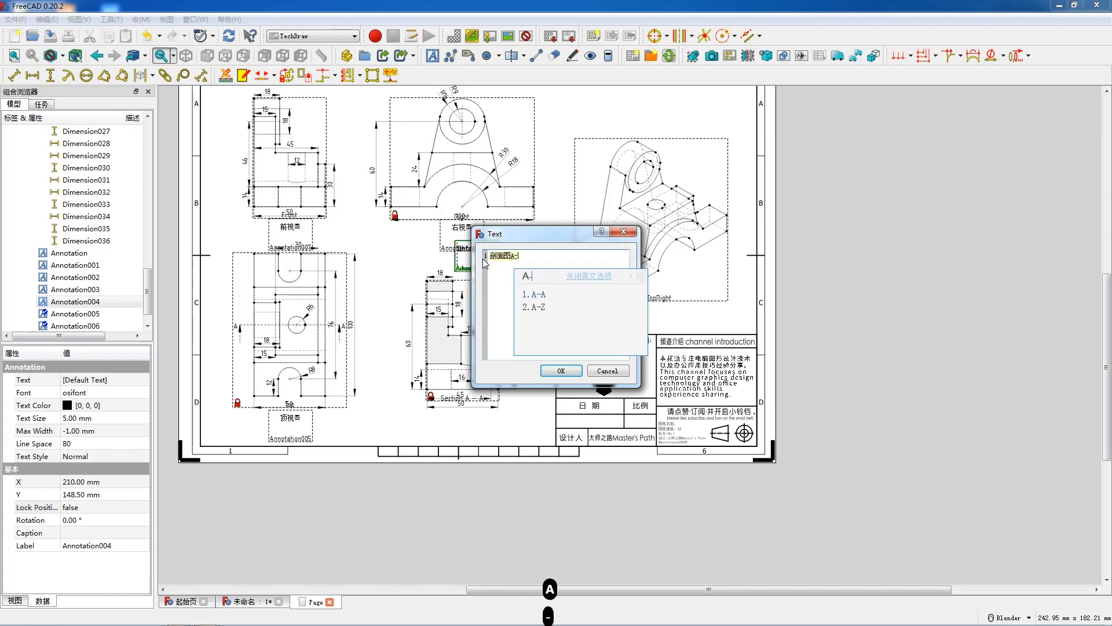
{"action": "key", "text": "space"}
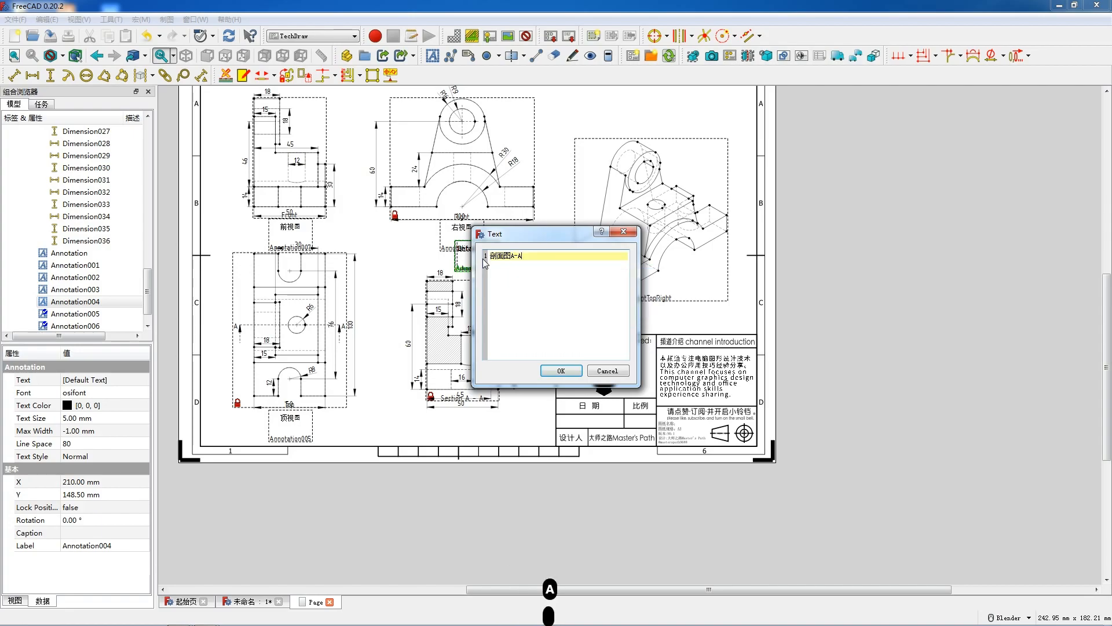
{"action": "left_click", "coordinate": [575, 371]}
{"action": "left_click_drag", "start_coordinate": [461, 424], "coordinate": [467, 436]}
{"action": "left_click", "coordinate": [468, 440]}
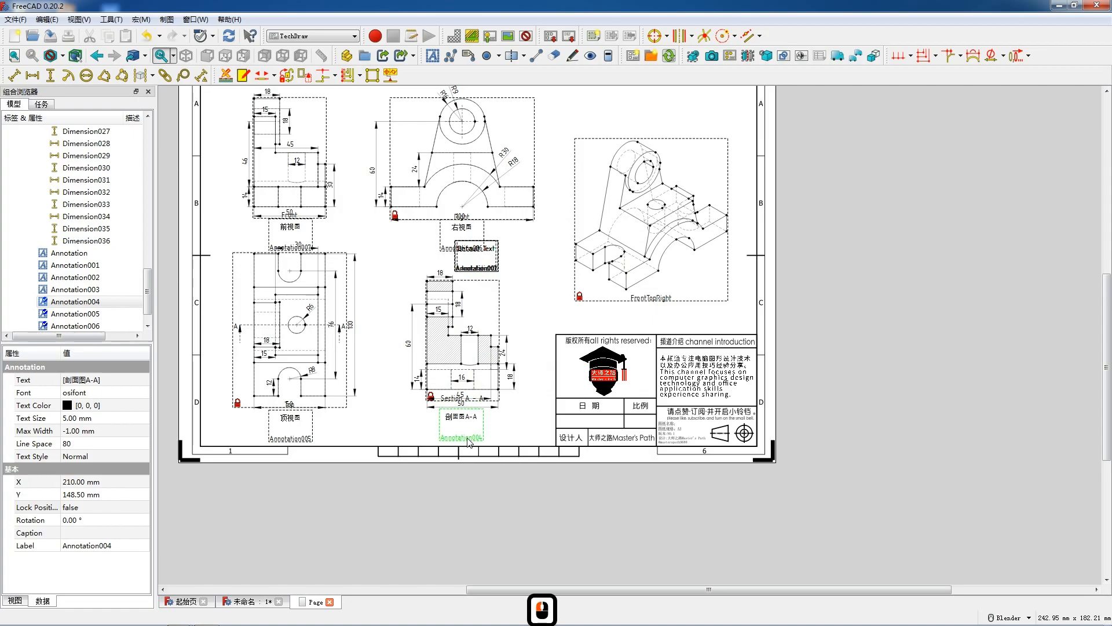
Step: Change the next default annotation's text to 透视图 and place it below the FrontTopRight view
{"action": "double_click", "coordinate": [481, 270]}
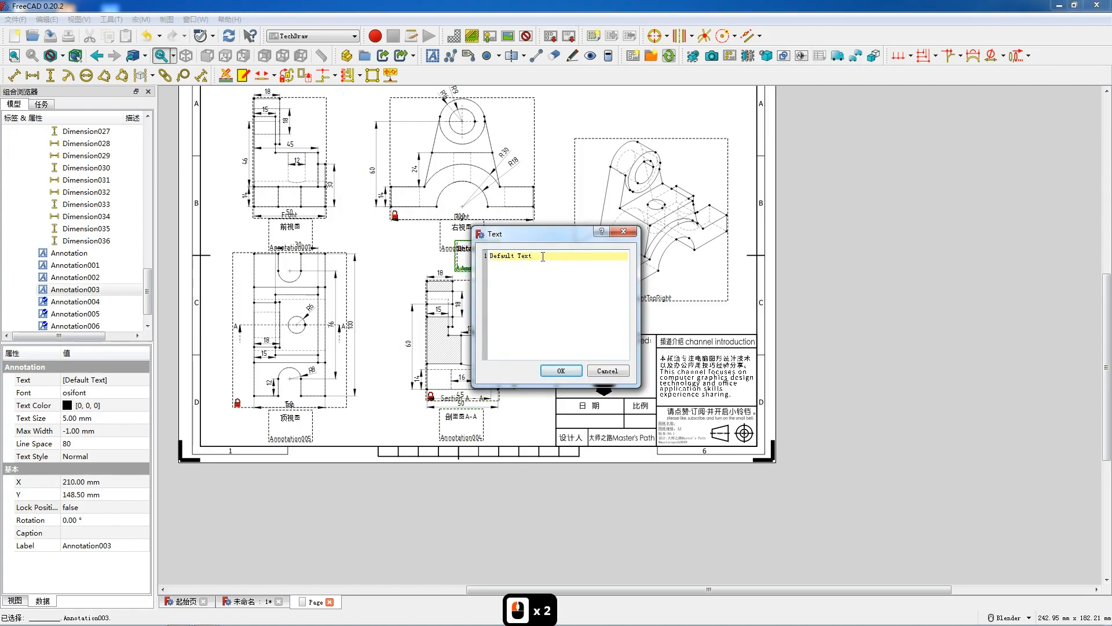
{"action": "left_click_drag", "start_coordinate": [532, 255], "coordinate": [485, 257]}
{"action": "type", "text": "透视图"}
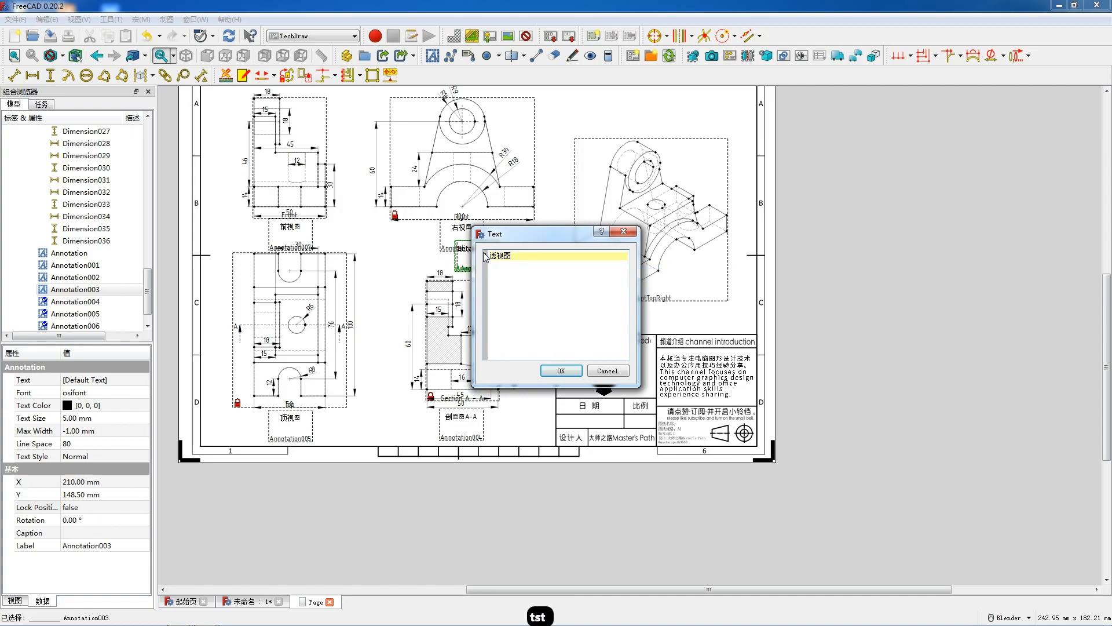
{"action": "left_click", "coordinate": [559, 371]}
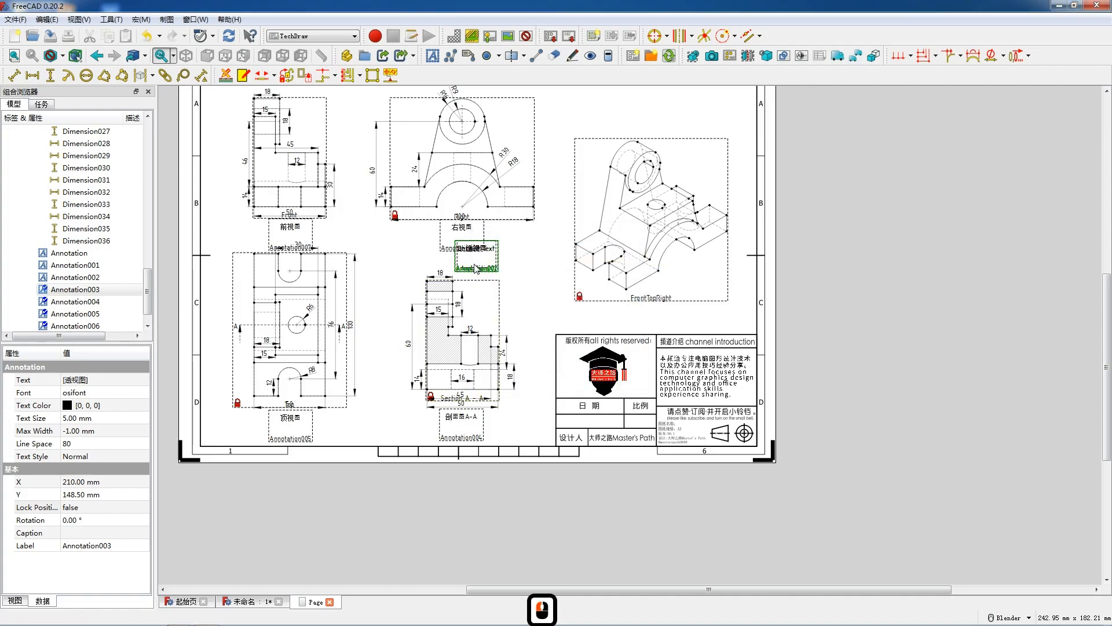
{"action": "left_click_drag", "start_coordinate": [486, 272], "coordinate": [656, 324]}
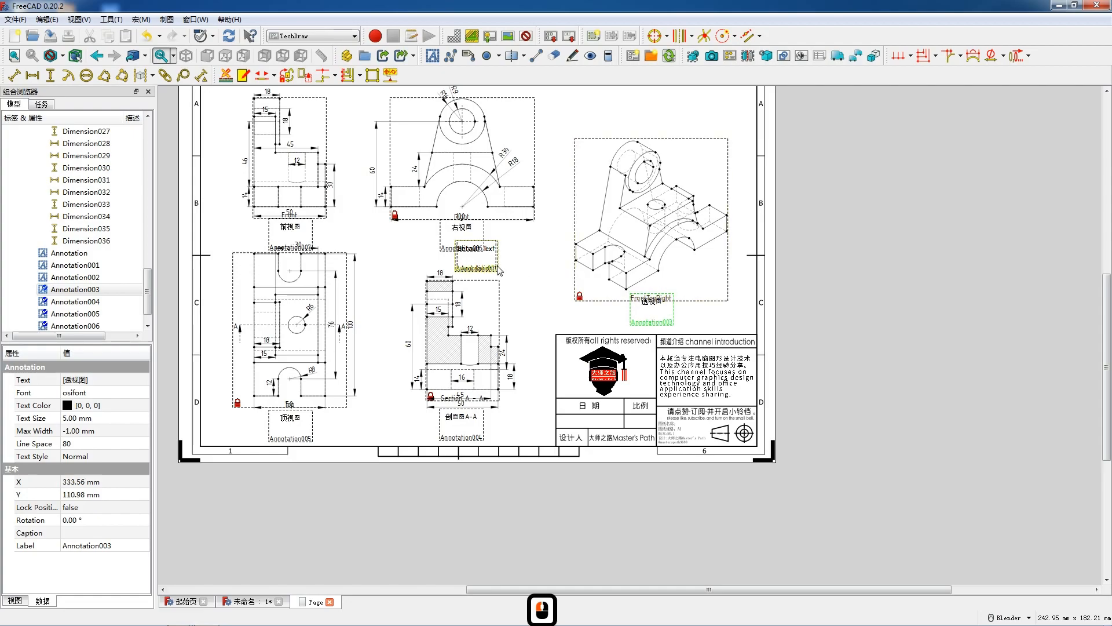
Step: Change another default annotation's text to 2023.07.01 and place it in the title block's 日期 cell
{"action": "double_click", "coordinate": [497, 268]}
{"action": "triple_click", "coordinate": [540, 256]}
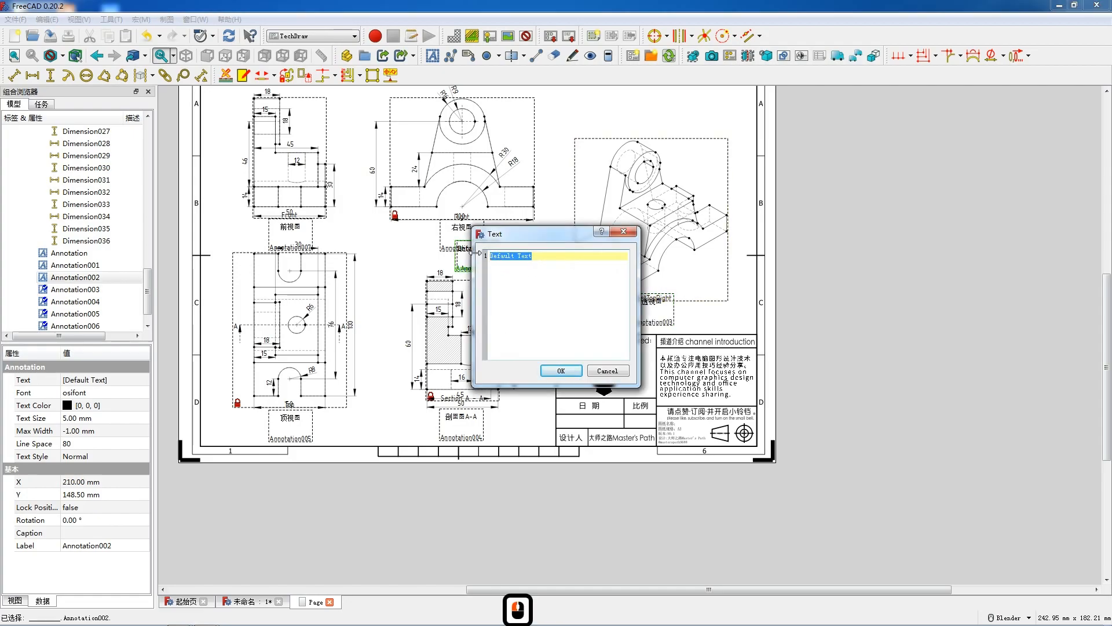
{"action": "type", "text": "2023. 07. 01"}
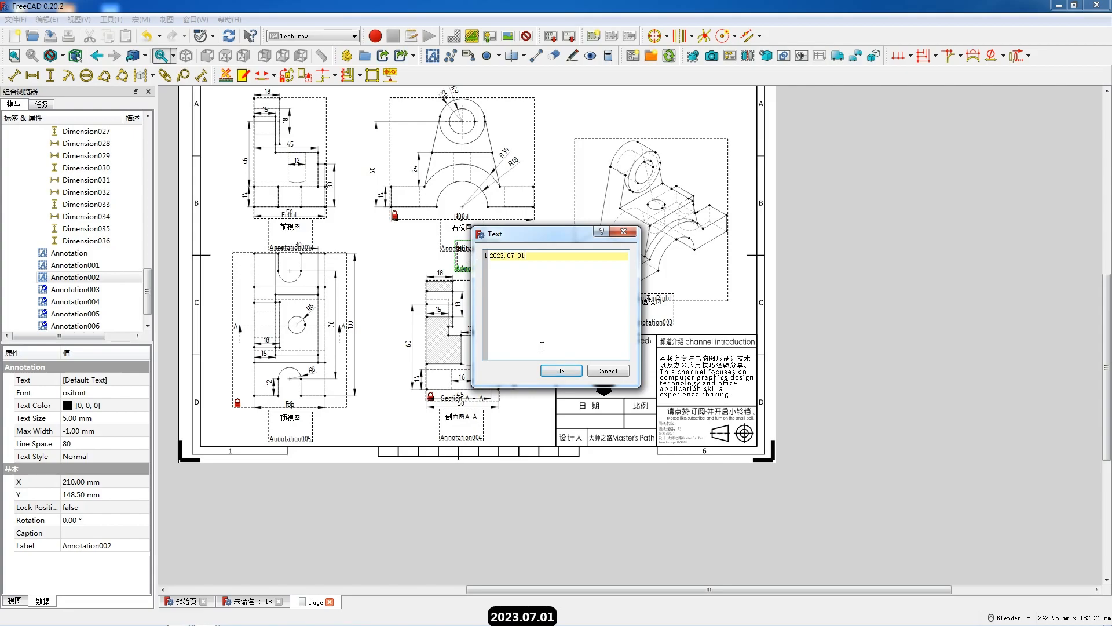
{"action": "left_click", "coordinate": [561, 371]}
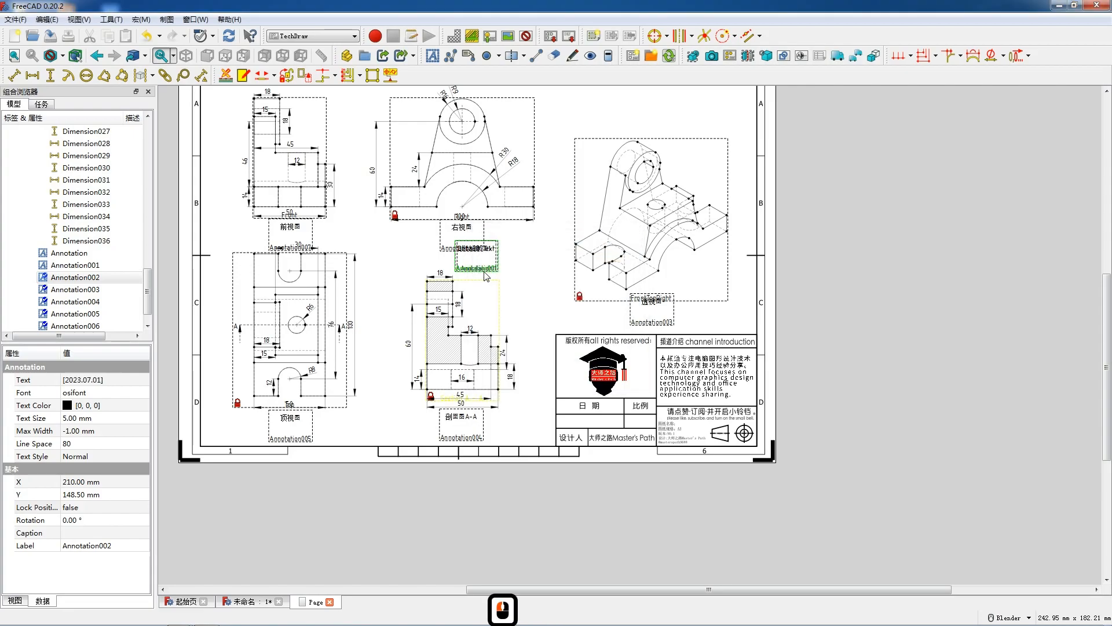
{"action": "left_click_drag", "start_coordinate": [540, 371], "coordinate": [588, 436]}
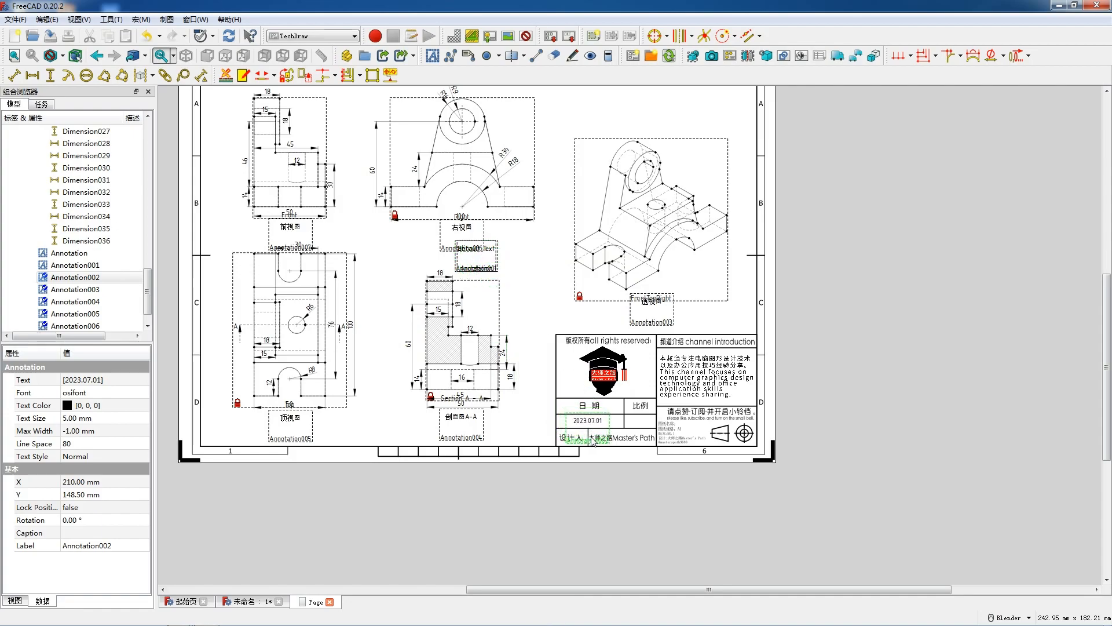
{"action": "left_click_drag", "start_coordinate": [592, 437], "coordinate": [592, 437]}
Step: Change another default annotation's text to 1:1 and place it in the title block's 比例 cell
{"action": "double_click", "coordinate": [477, 269]}
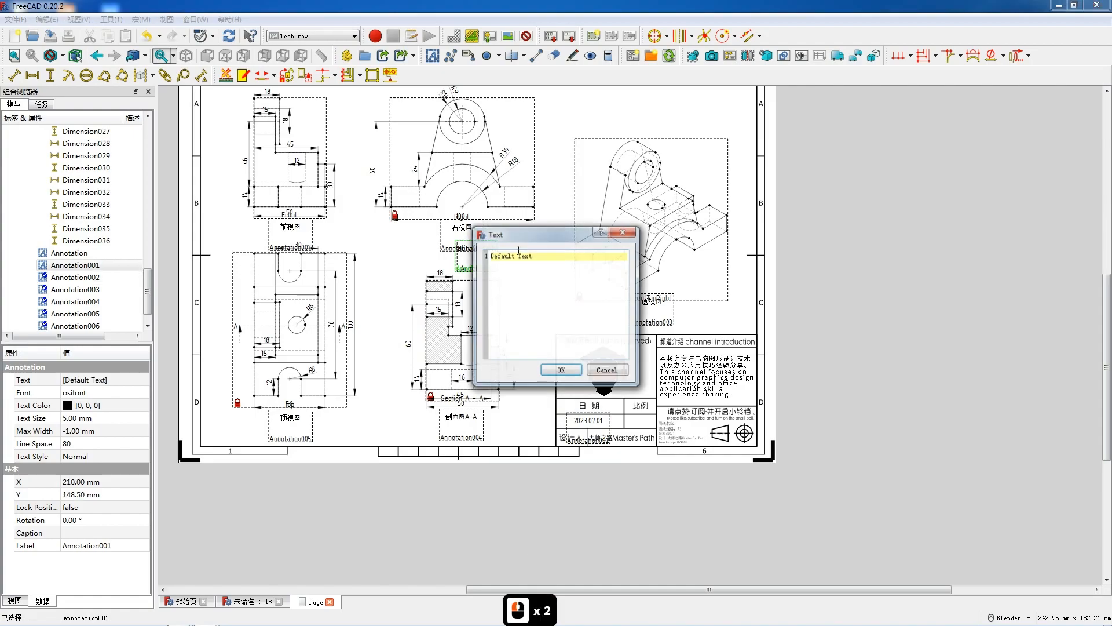
{"action": "left_click_drag", "start_coordinate": [532, 255], "coordinate": [486, 253]}
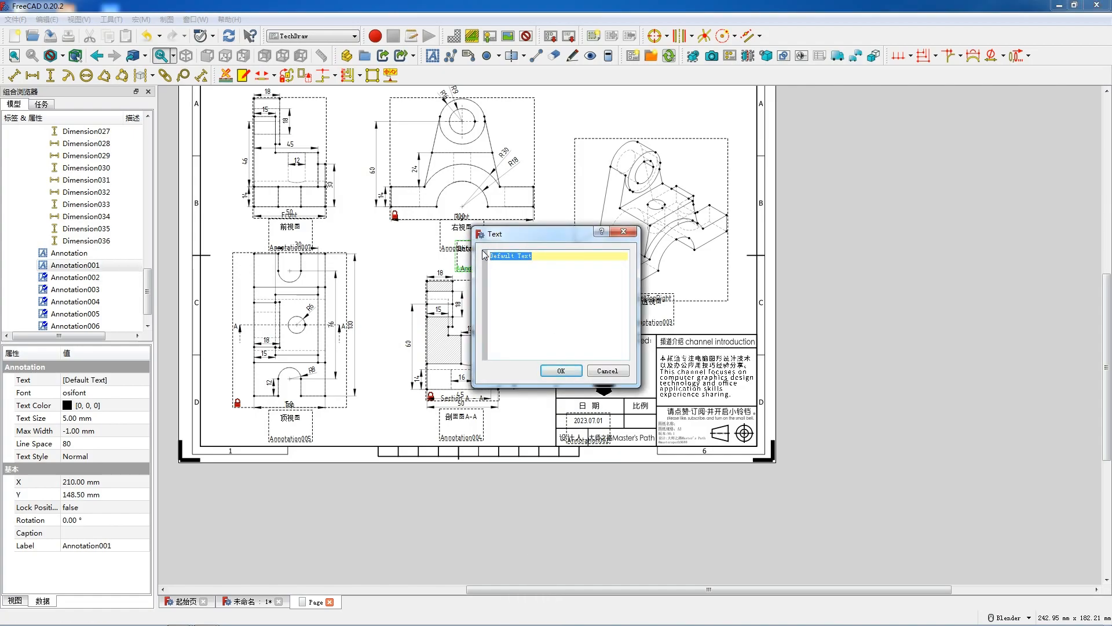
{"action": "type", "text": ": 1"}
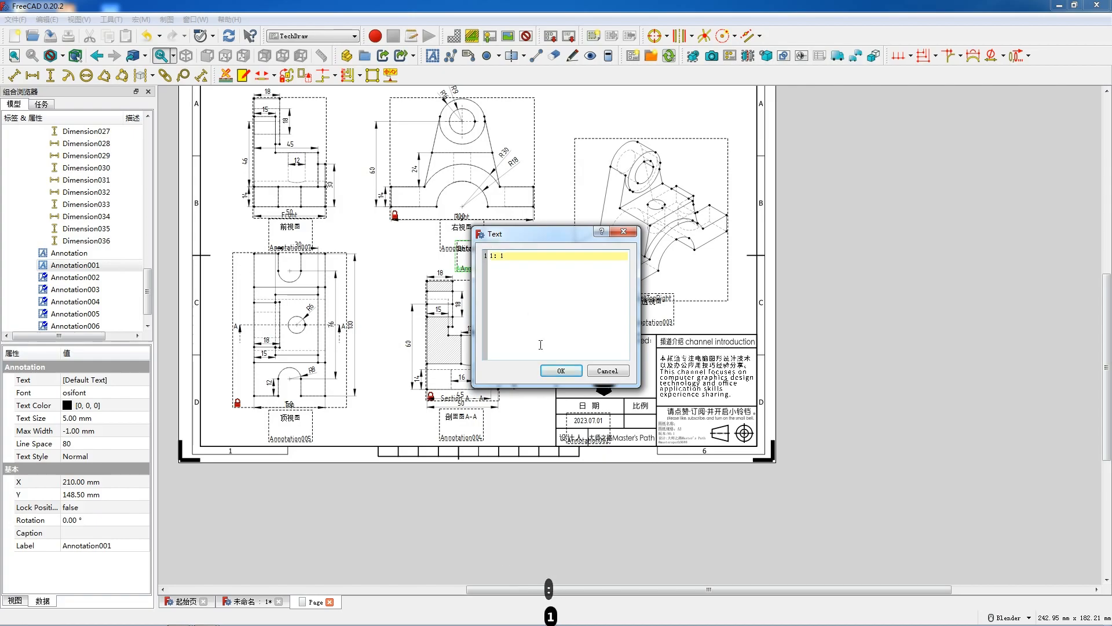
{"action": "left_click", "coordinate": [561, 371]}
{"action": "mouse_move", "coordinate": [488, 272]}
{"action": "left_mouse_down"}
{"action": "mouse_move", "coordinate": [571, 318]}
{"action": "mouse_move", "coordinate": [647, 437]}
{"action": "left_mouse_up"}
{"action": "left_click", "coordinate": [640, 429]}
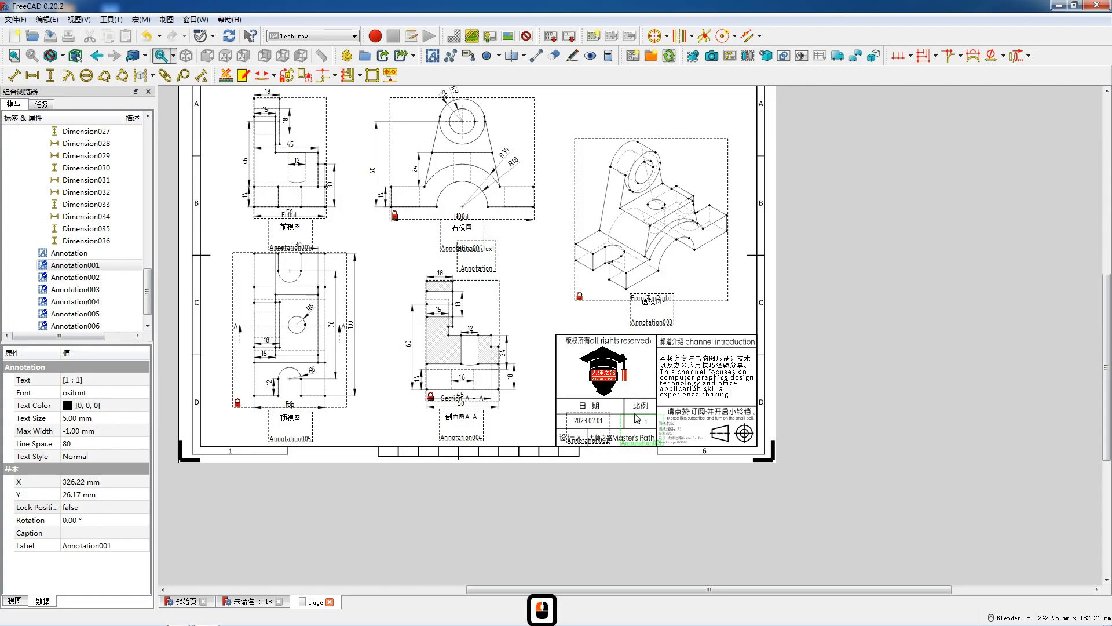
Step: Change the last default annotation's text to 机械产品零件0113
{"action": "double_click", "coordinate": [486, 271]}
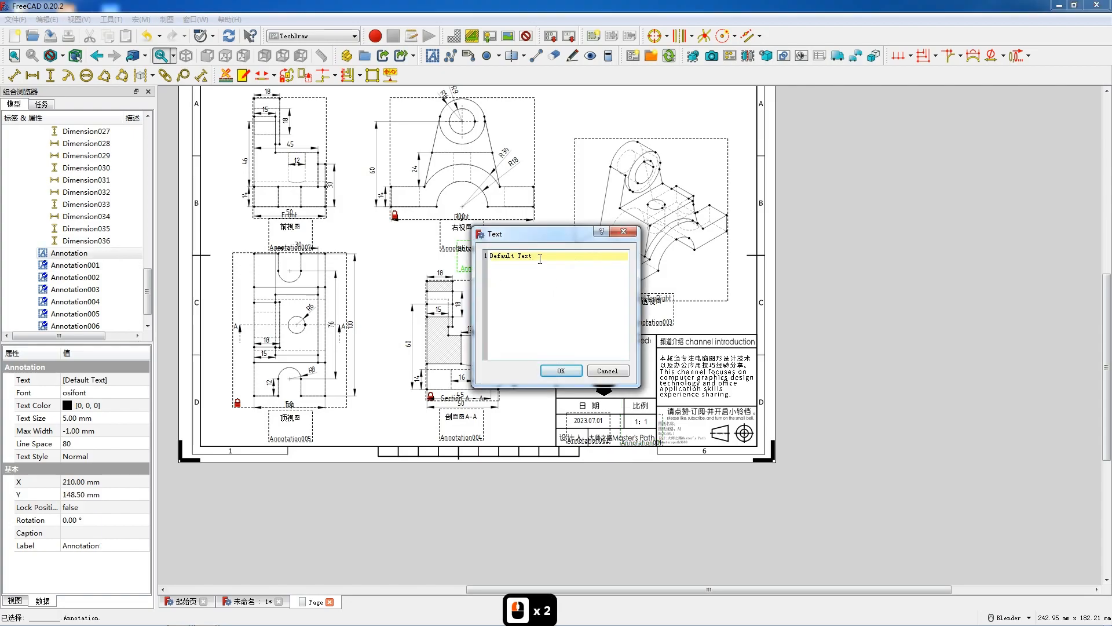
{"action": "left_click_drag", "start_coordinate": [540, 259], "coordinate": [484, 256]}
{"action": "type", "text": "机械c'p'l'j"}
{"action": "key", "text": "BackSpace"}
{"action": "key", "text": "BackSpace"}
{"action": "key", "text": "space"}
{"action": "type", "text": "lj"}
{"action": "key", "text": "space"}
{"action": "type", "text": "011"}
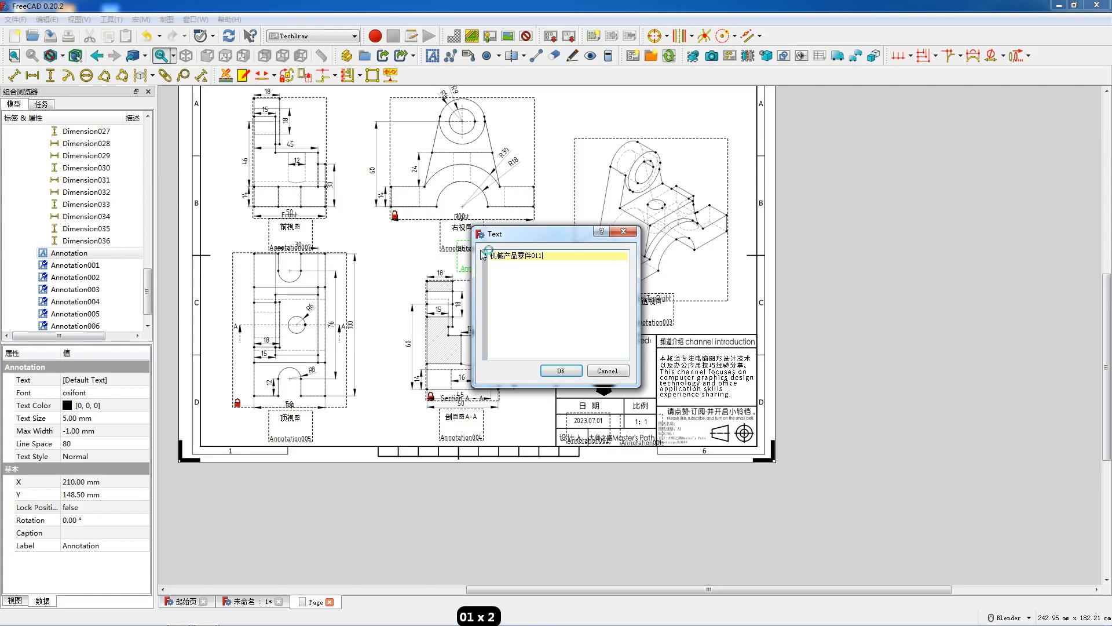
{"action": "type", "text": "3"}
{"action": "left_click", "coordinate": [561, 370]}
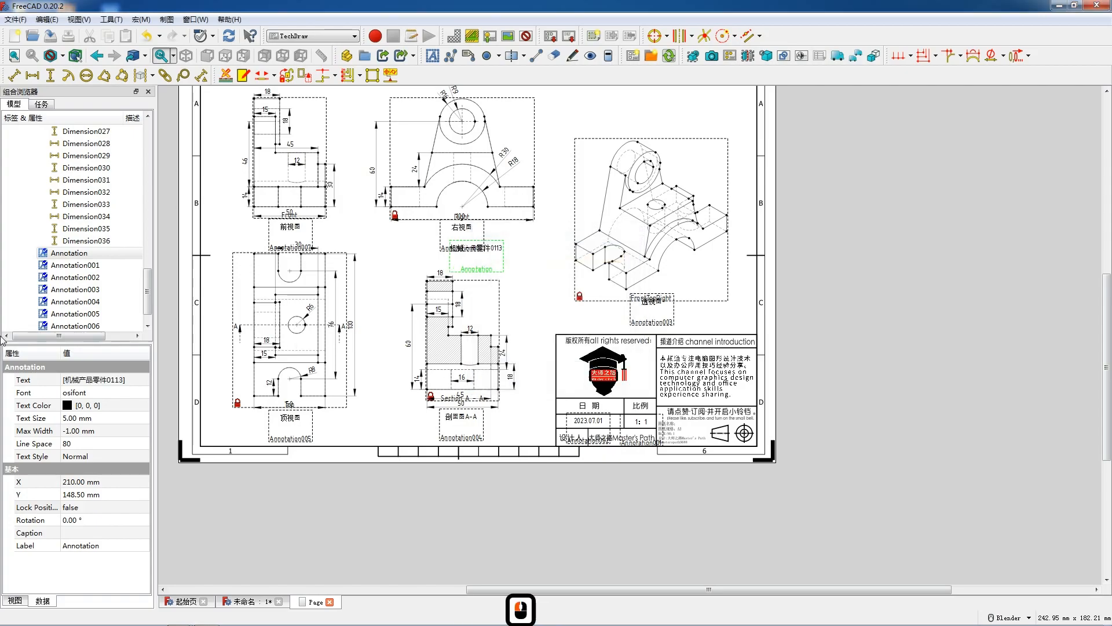
Step: Set the 机械产品零件0113 annotation's text size to 3 mm and place it in the title block's small-print area beside the projection symbol
{"action": "left_click", "coordinate": [82, 423]}
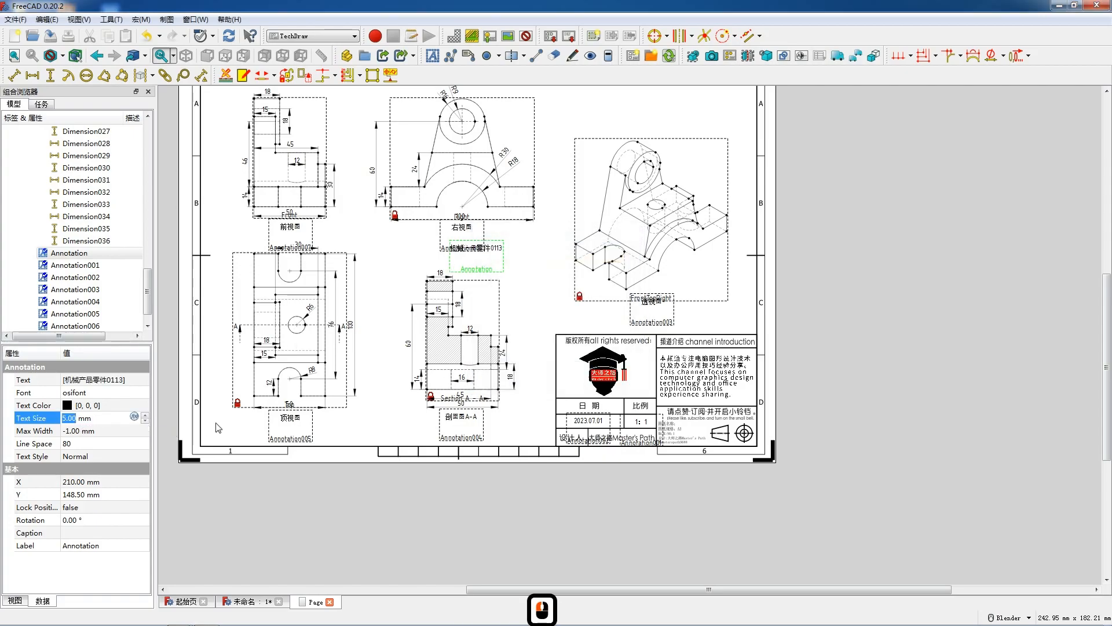
{"action": "type", "text": "3"}
{"action": "mouse_move", "coordinate": [486, 268]}
{"action": "left_mouse_down"}
{"action": "mouse_move", "coordinate": [681, 439]}
{"action": "mouse_move", "coordinate": [701, 442]}
{"action": "left_mouse_up"}
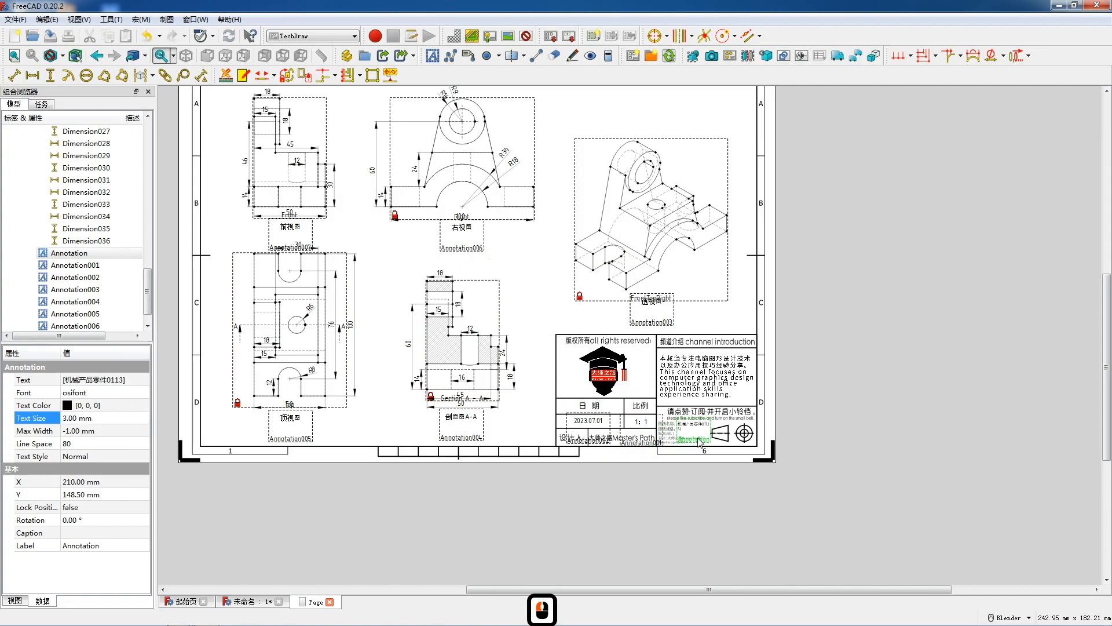
Step: Turn off the view frames on the drawing page and check the finished sheet
{"action": "left_click", "coordinate": [545, 291]}
{"action": "right_click", "coordinate": [540, 287]}
{"action": "left_click", "coordinate": [559, 300]}
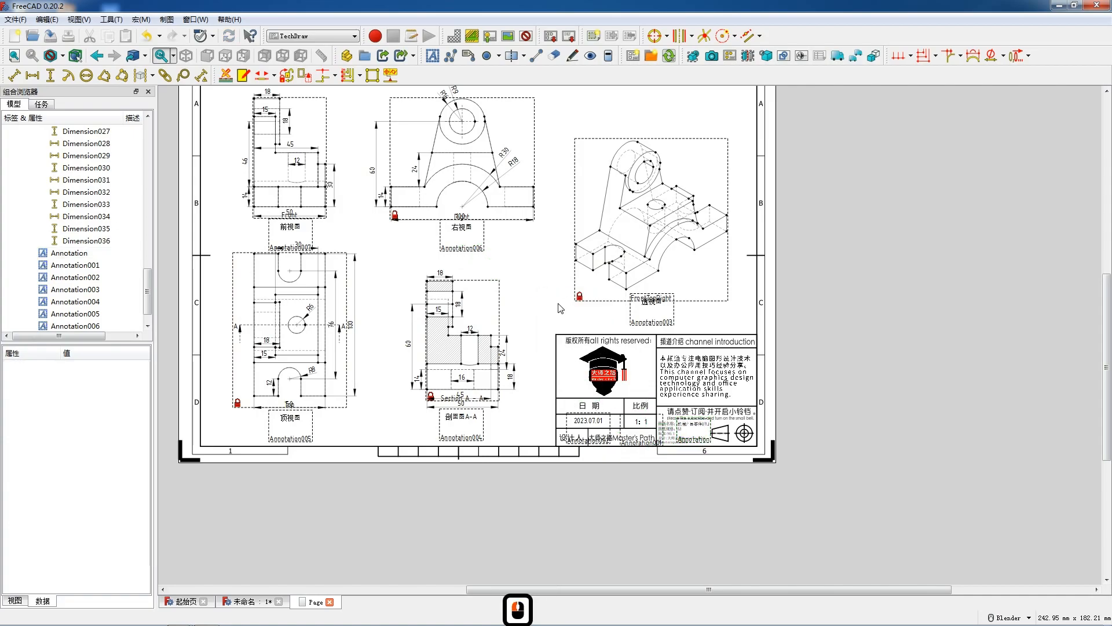
{"action": "scroll", "coordinate": [513, 367], "scroll_direction": "down", "scroll_amount": 2}
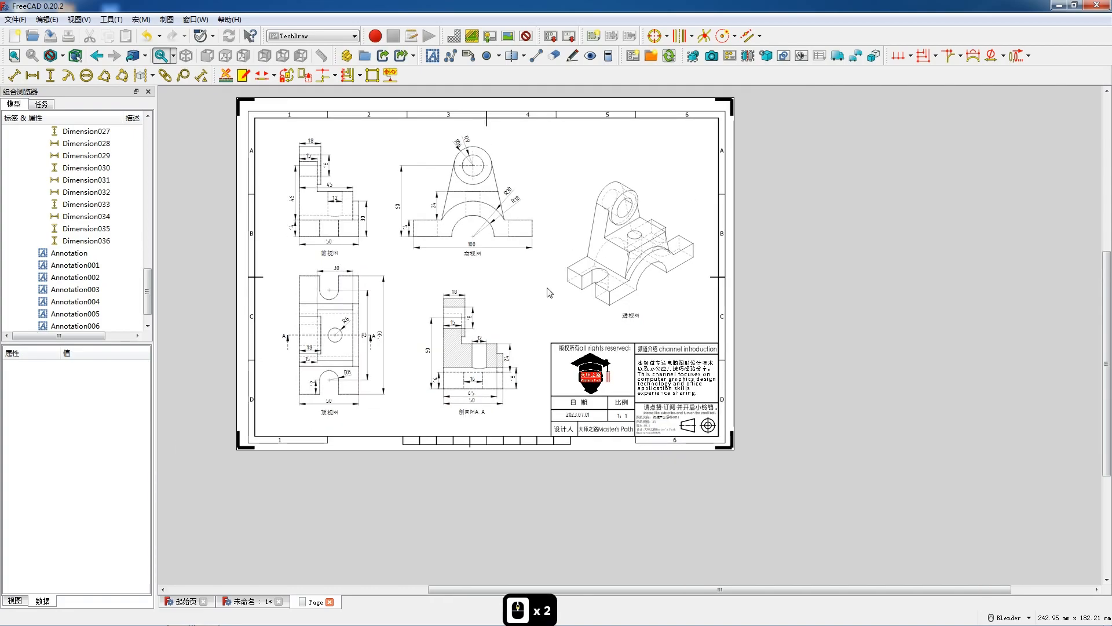
{"action": "scroll", "coordinate": [611, 164], "scroll_direction": "up", "scroll_amount": 2}
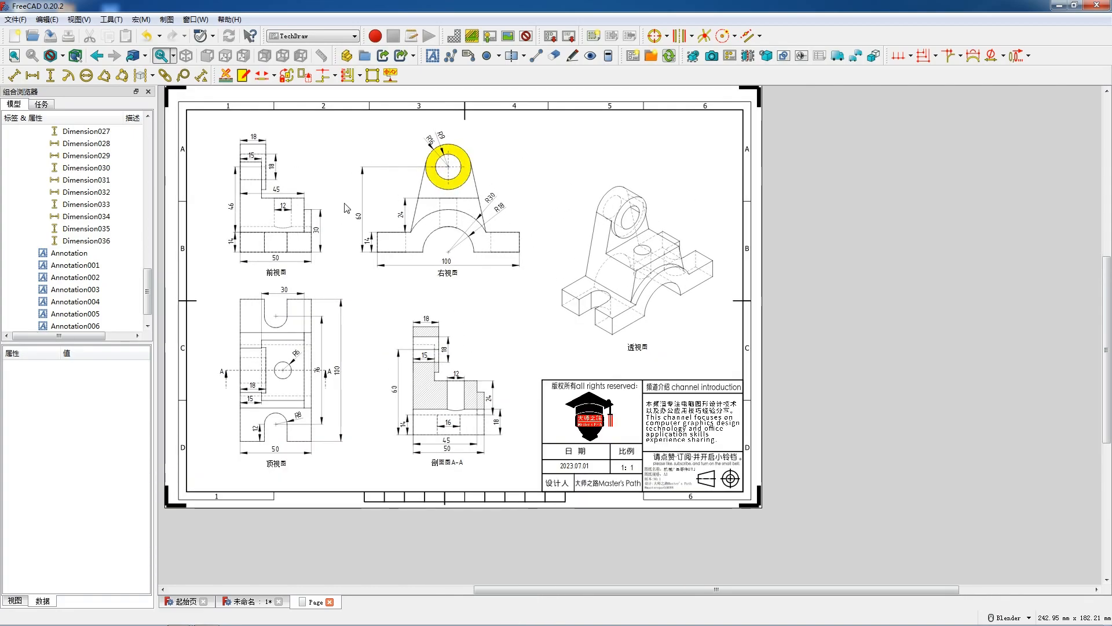
{"action": "left_click_drag", "start_coordinate": [520, 334], "coordinate": [551, 371]}
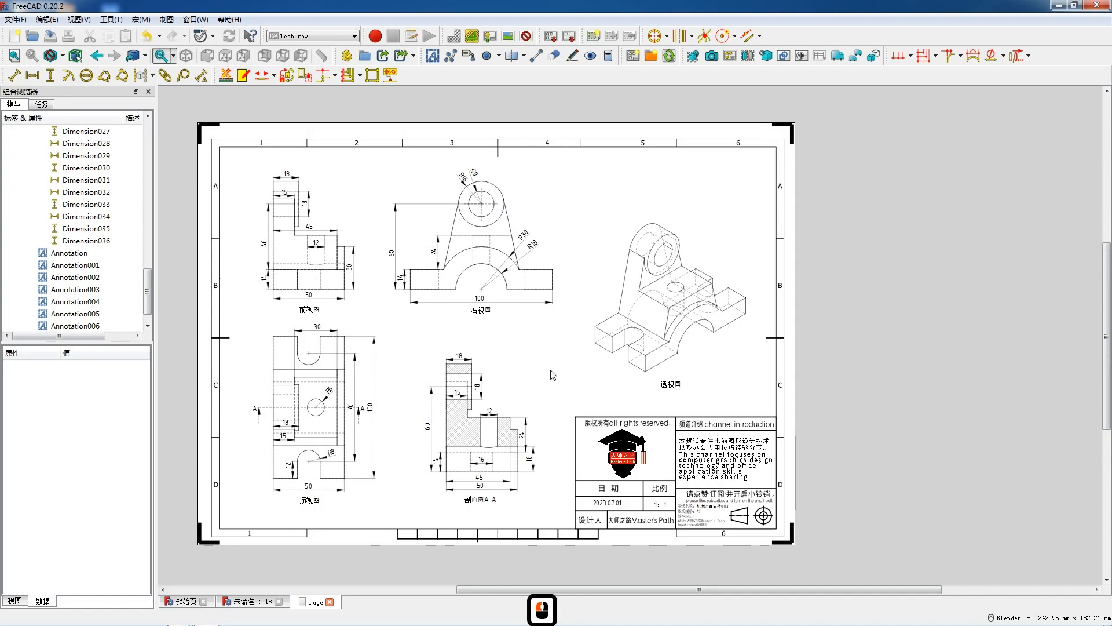